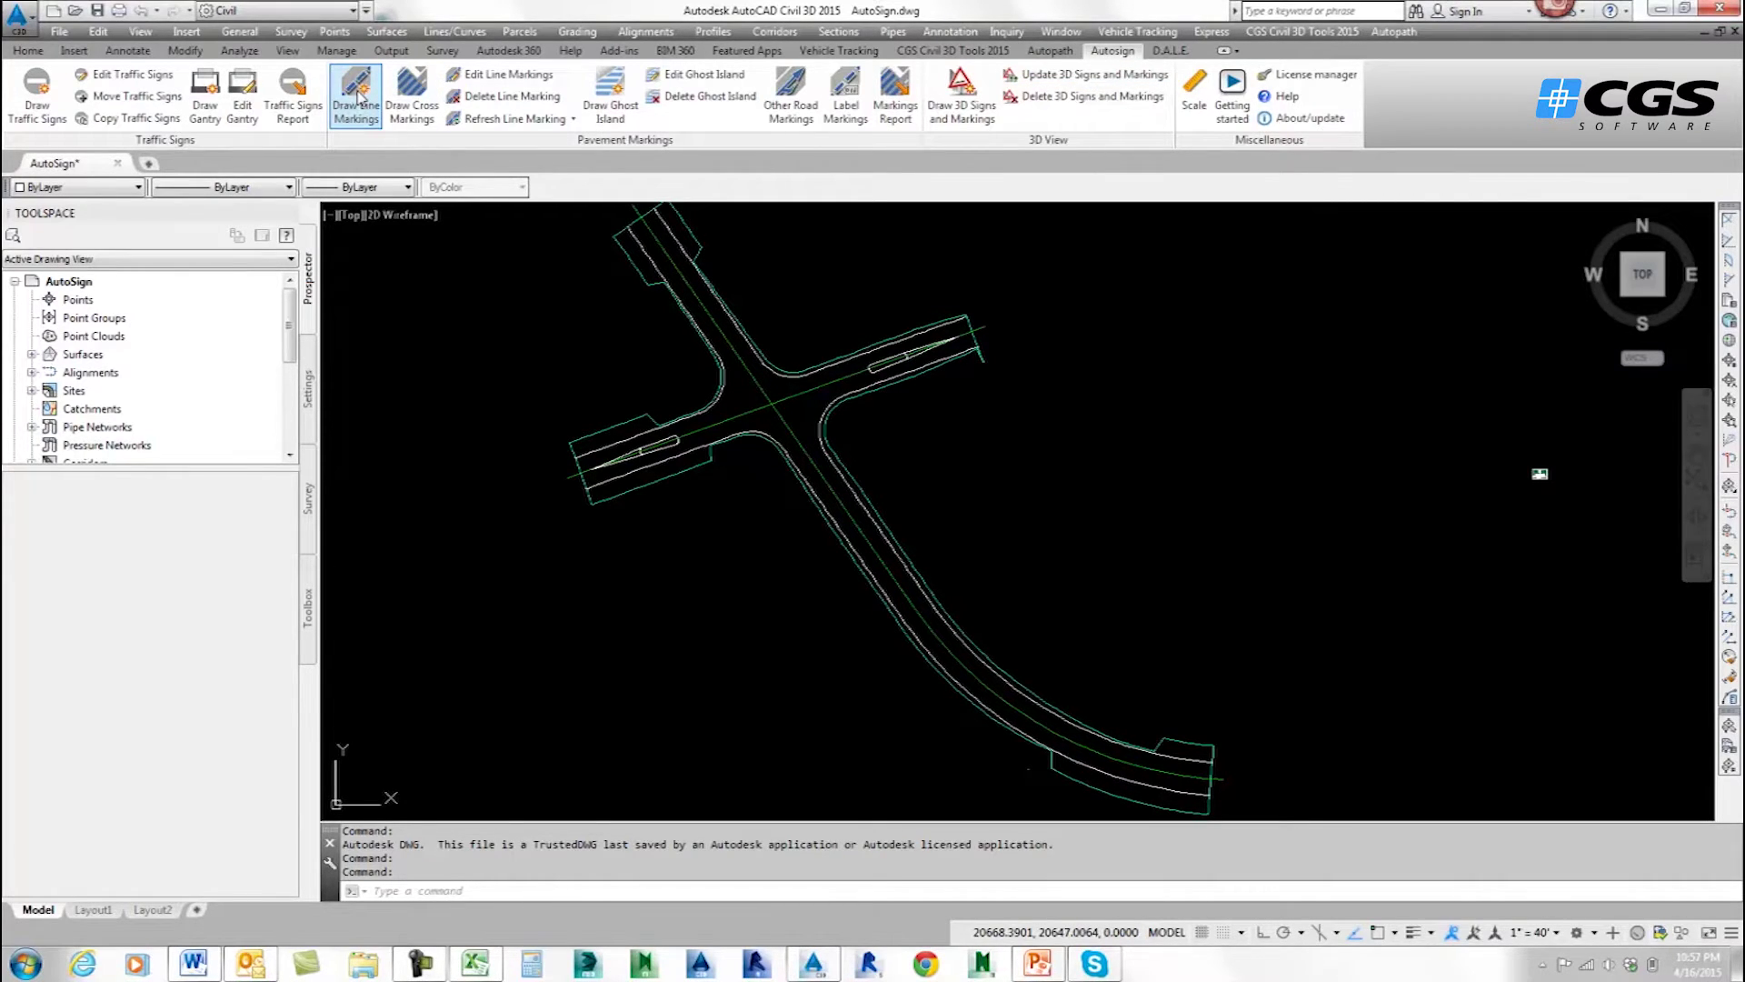
Set up a new longitudinal line marking of type Thick dashed line 2-1-2 with its label marking turned off.
left_click(355, 106)
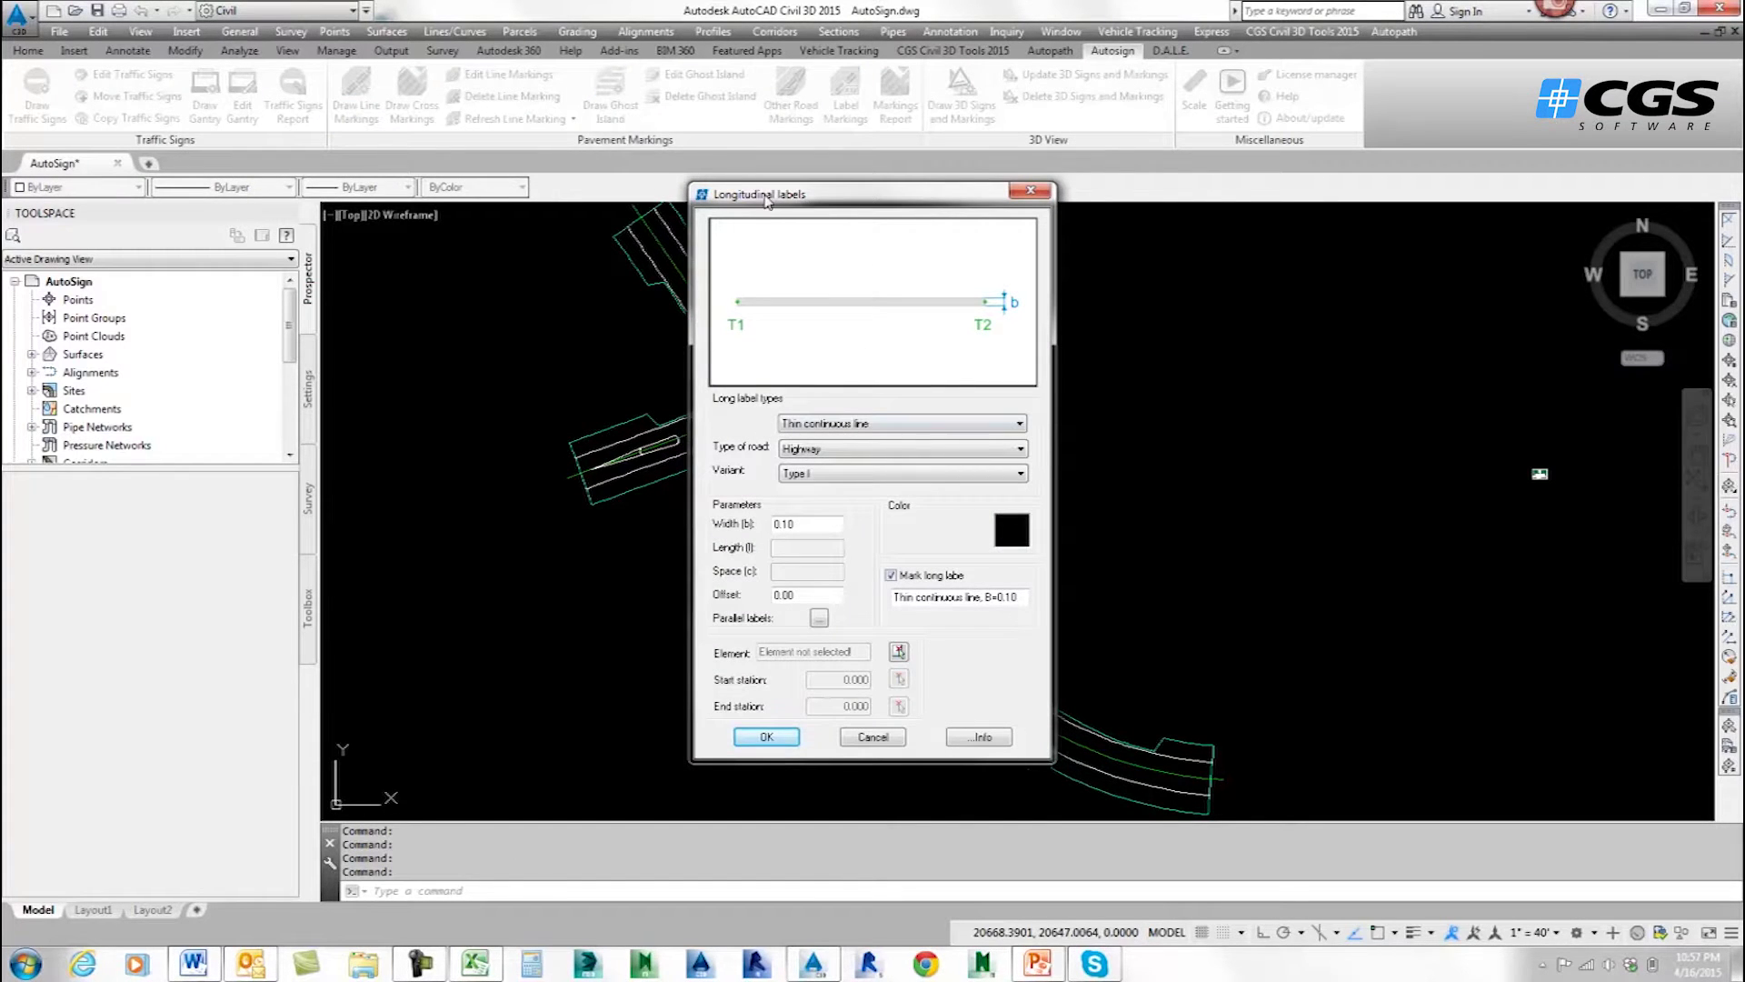
mouse_move(829, 198)
left_mouse_down()
mouse_move(890, 152)
mouse_move(974, 128)
left_mouse_up()
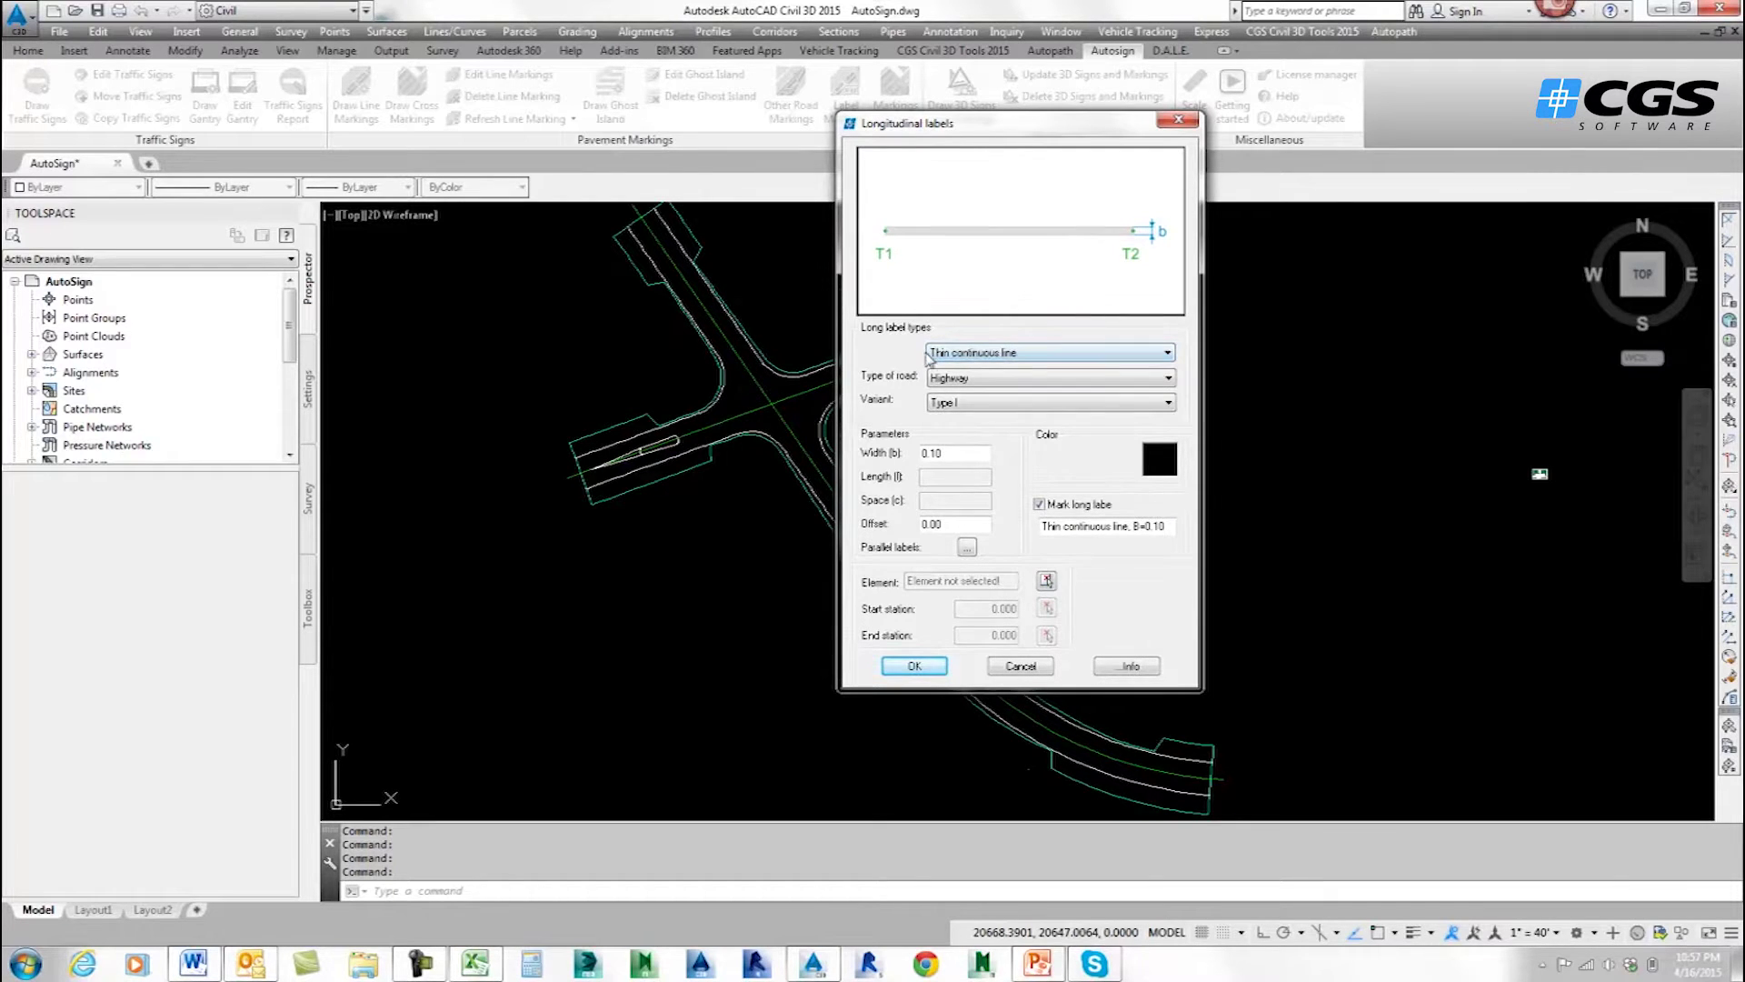
left_click(997, 355)
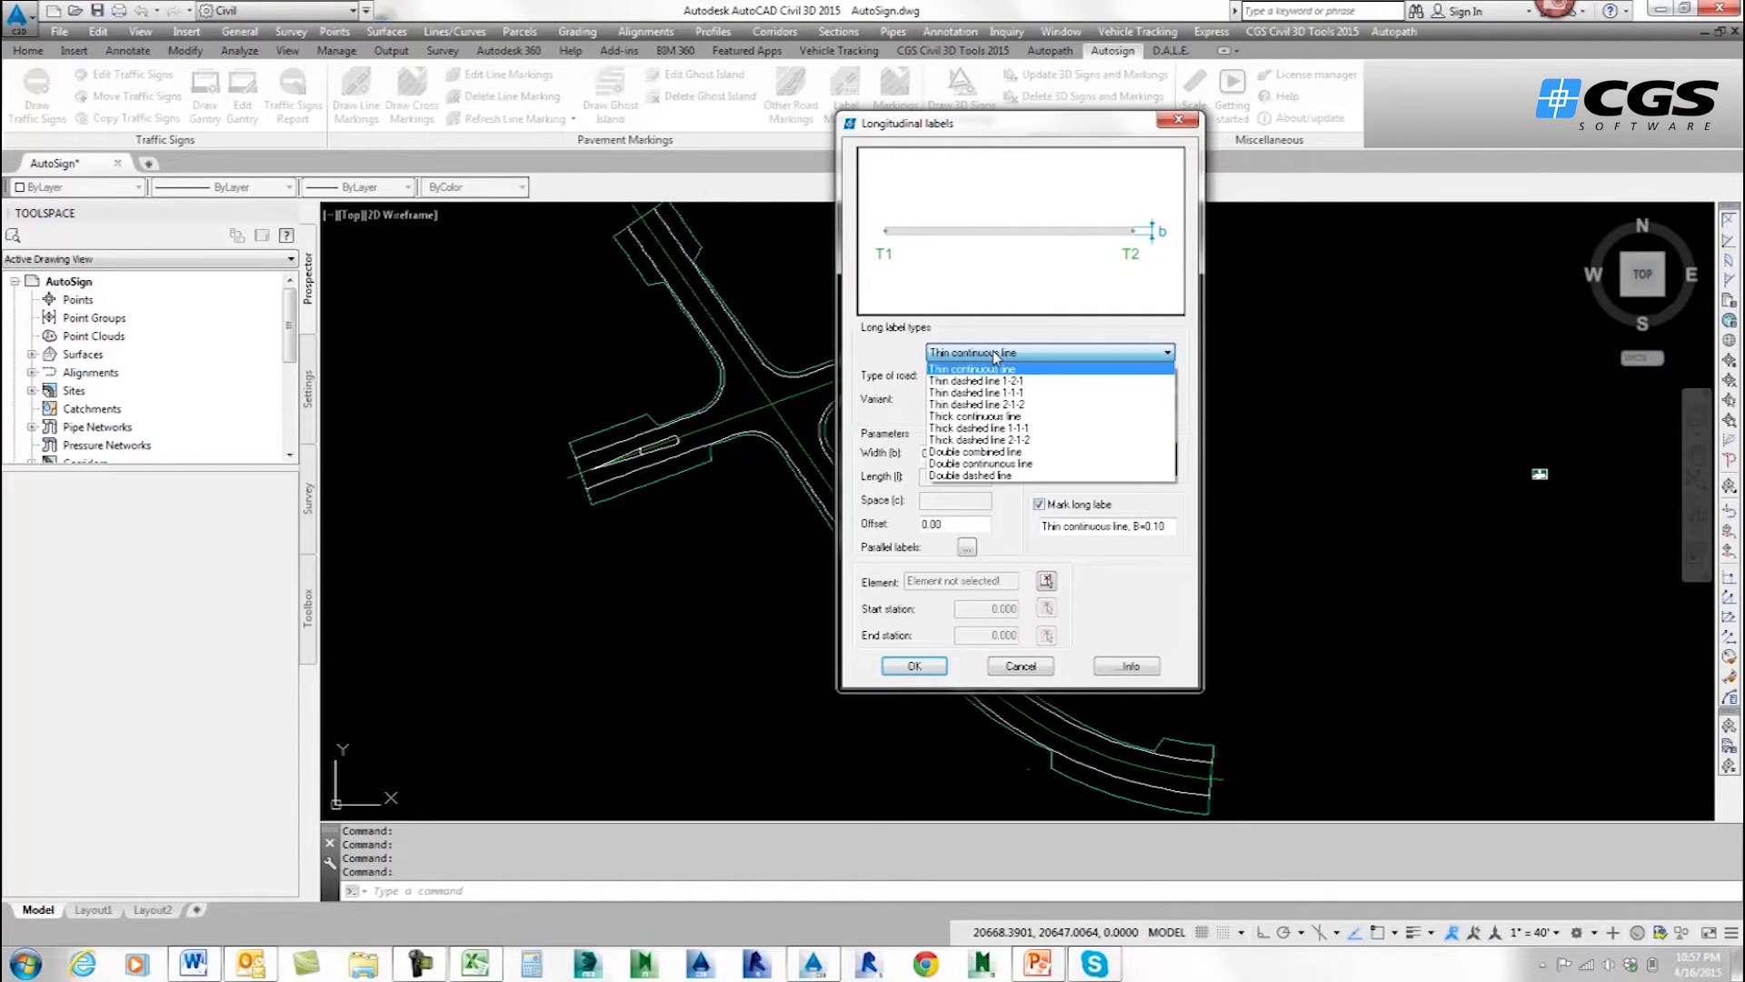
left_click(973, 440)
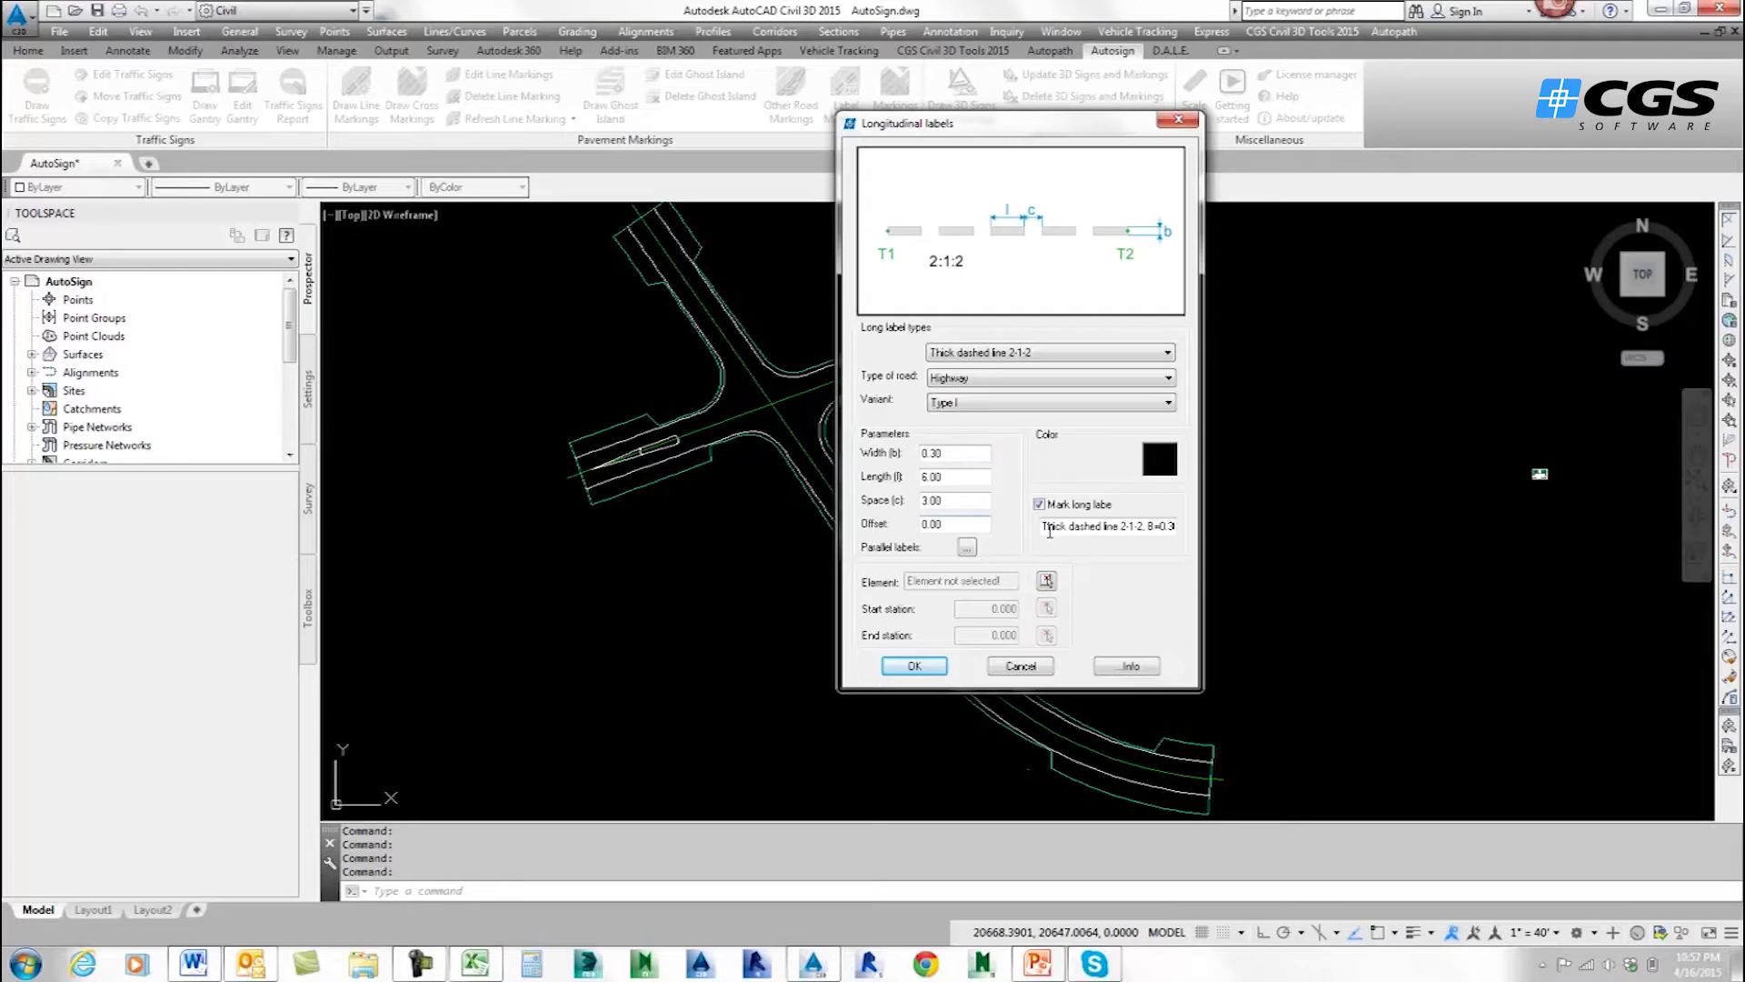
left_click(1039, 504)
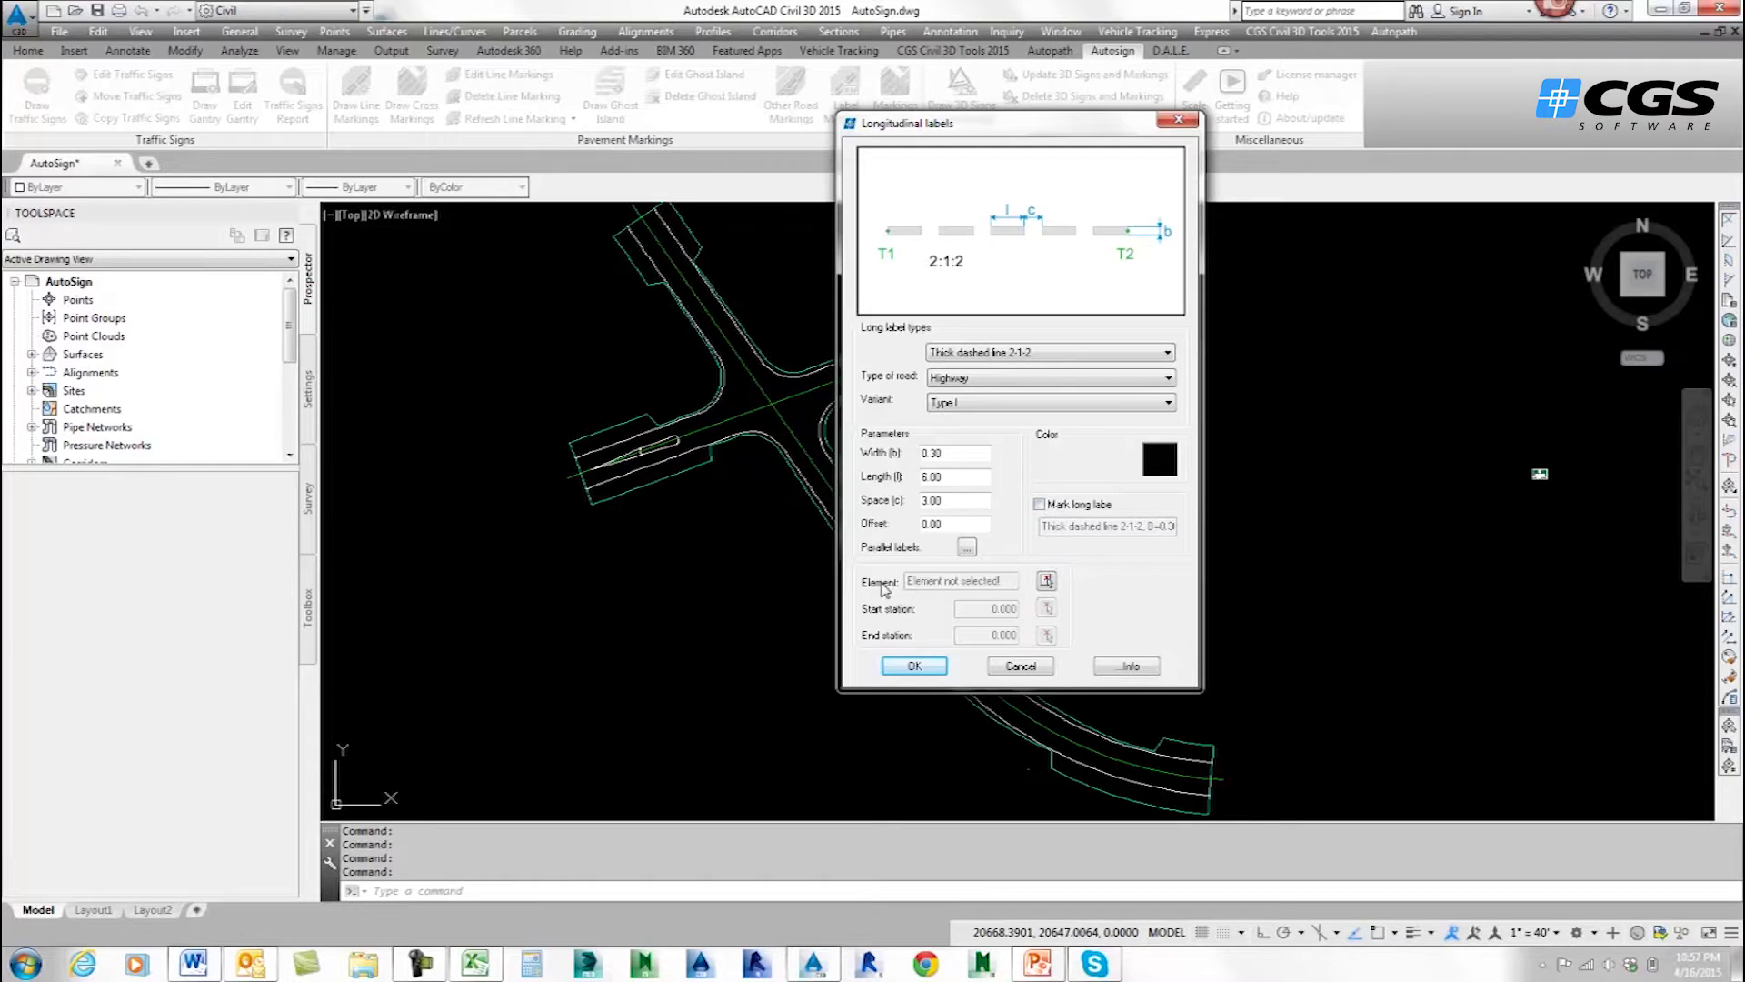
Draw the thick dashed marking along the full length of the main road's centre alignment running northwest to southeast.
left_click(1047, 582)
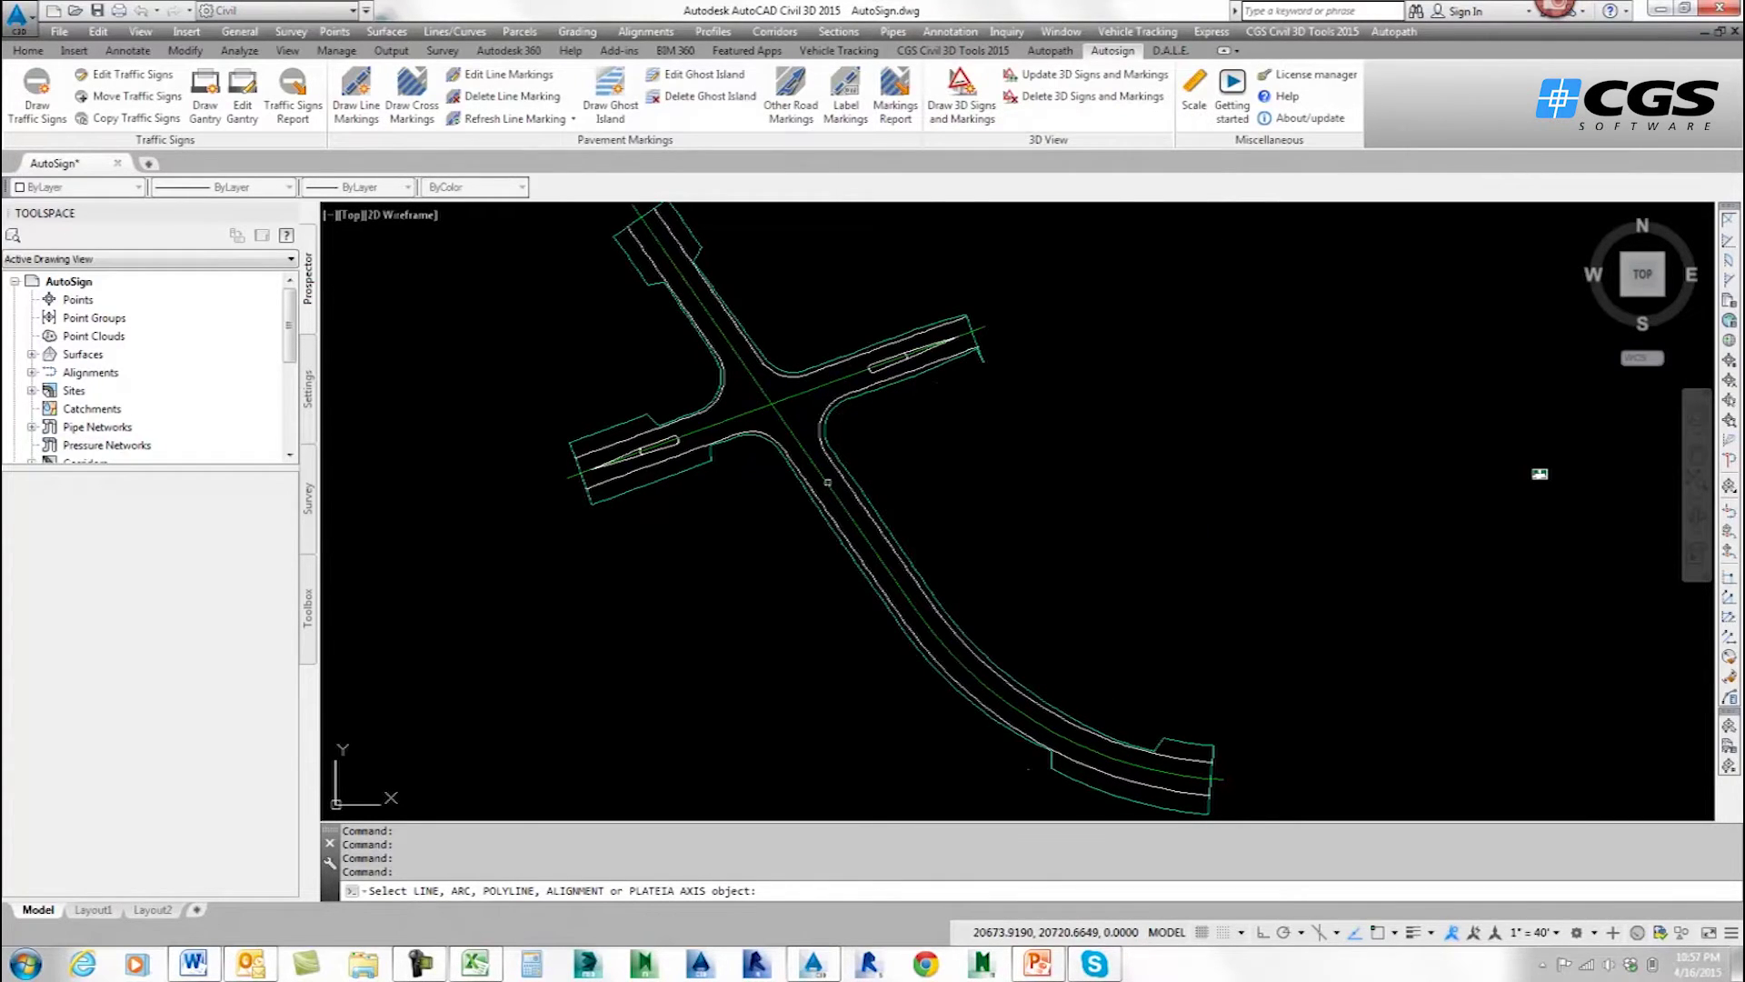
left_click(827, 482)
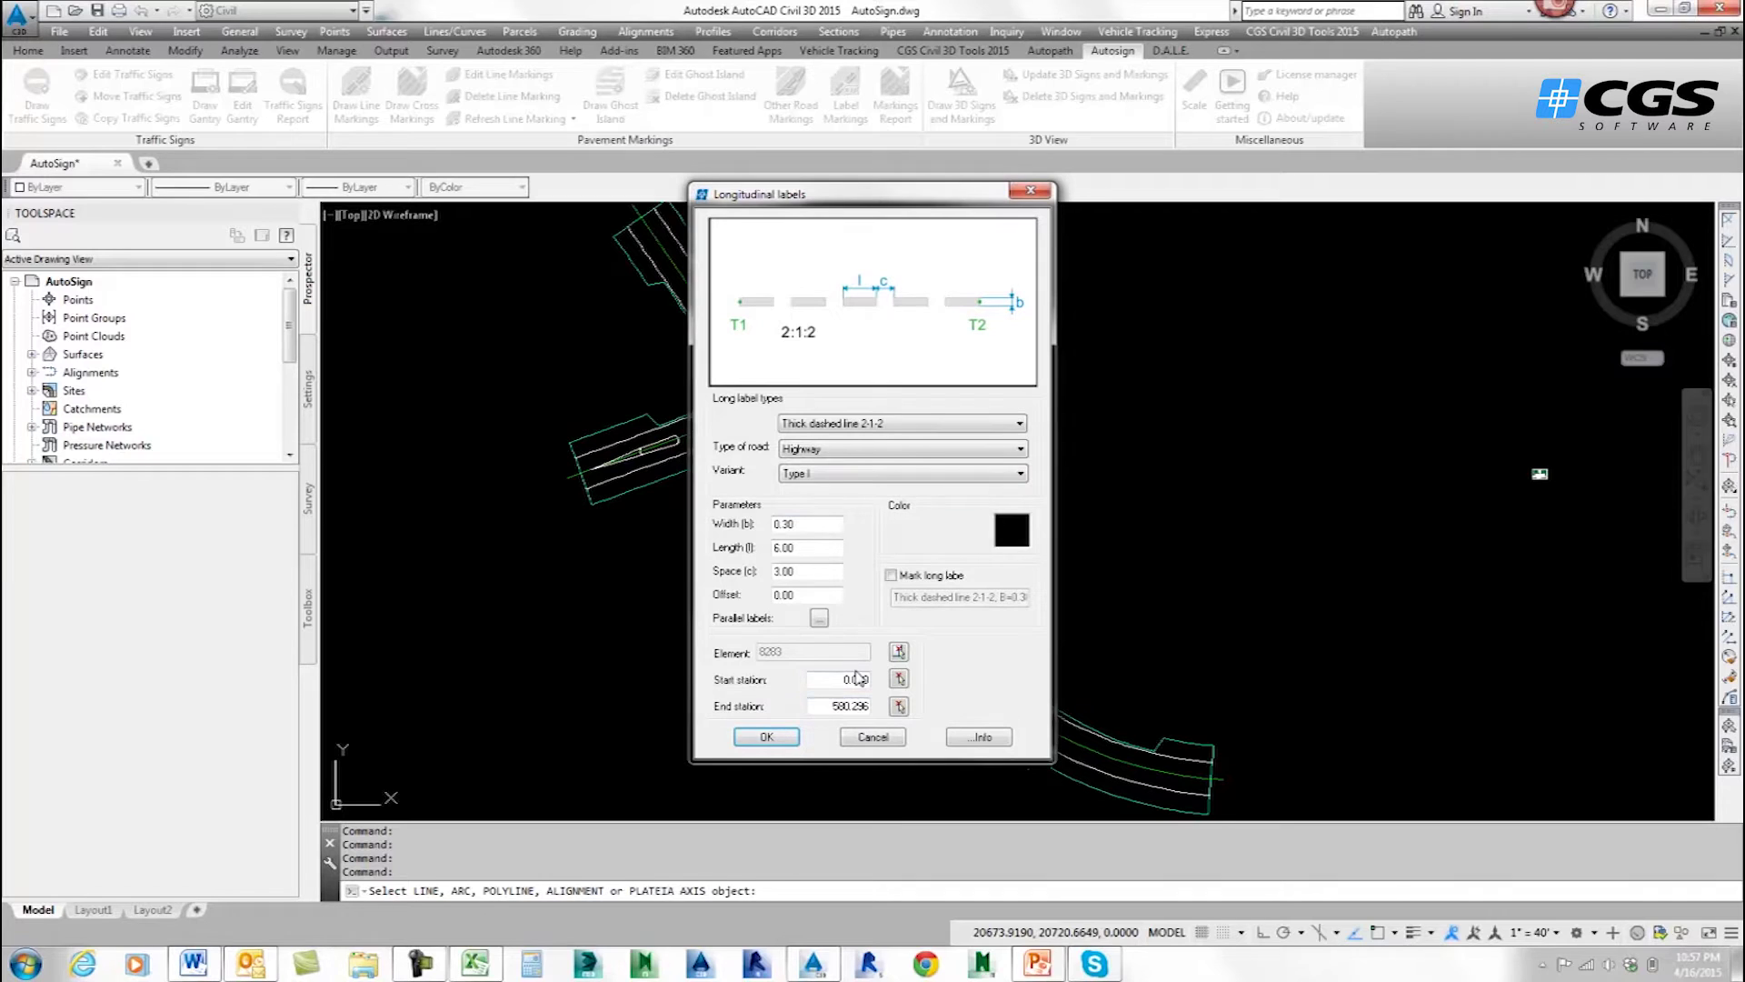
left_click(767, 737)
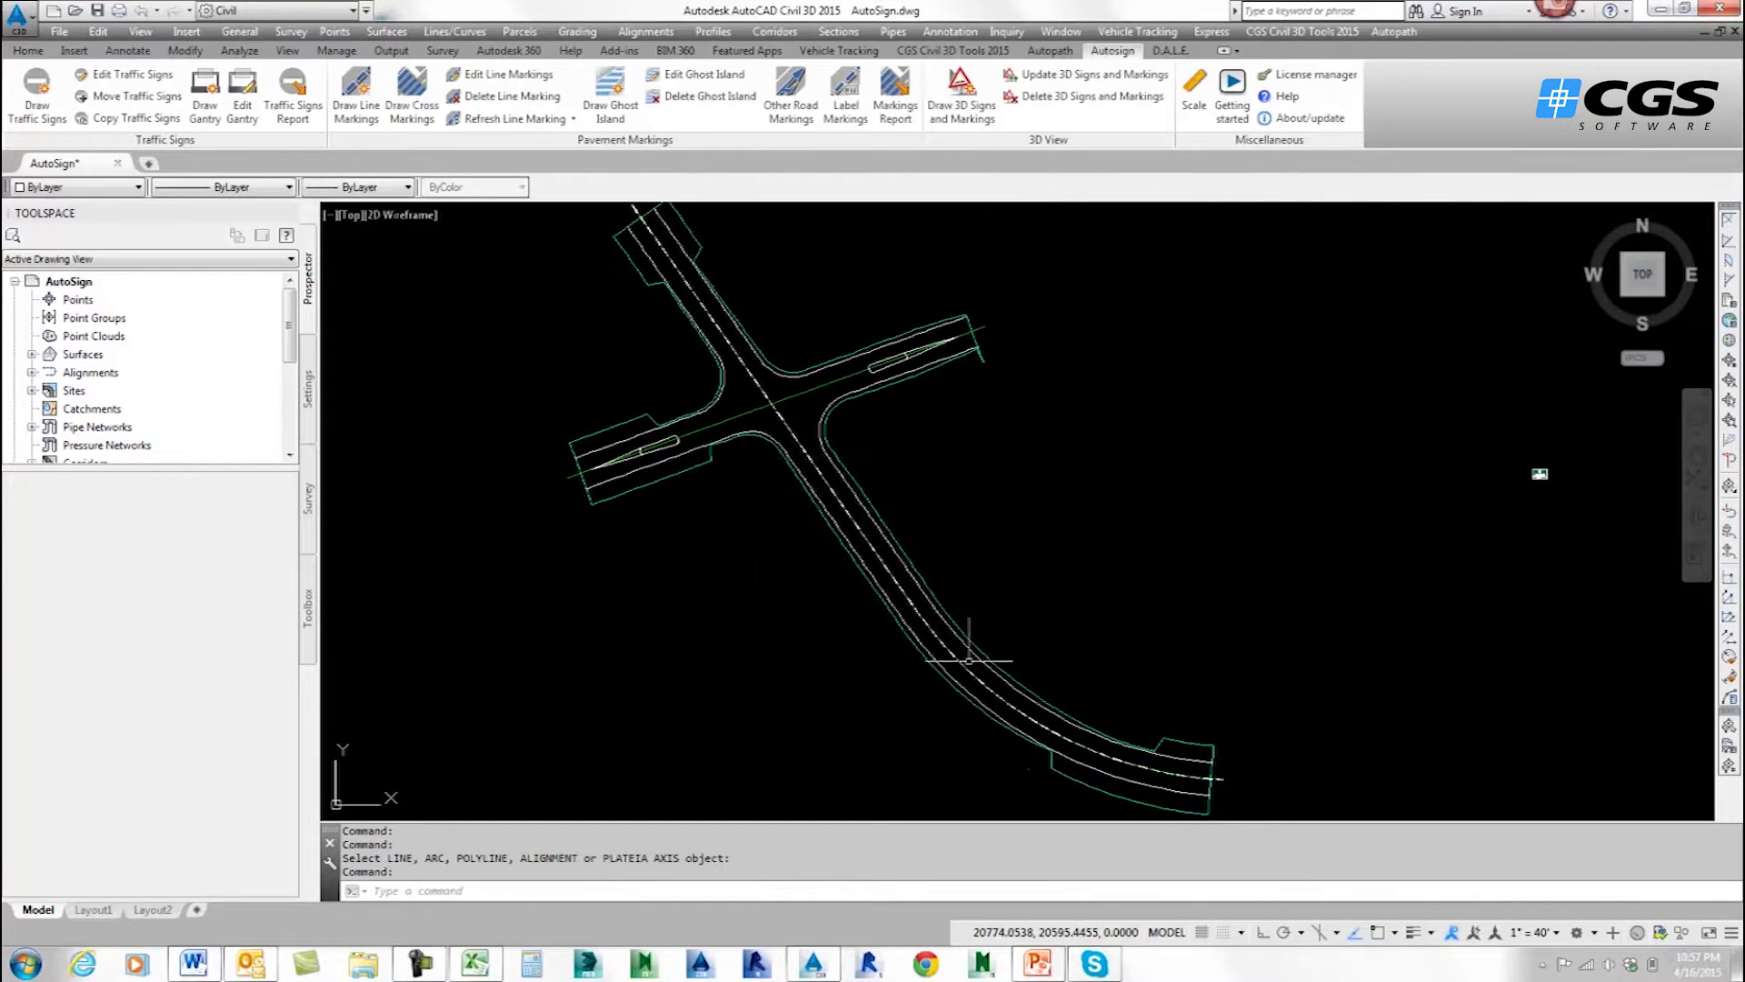
Set up another longitudinal line marking and change its type to Thin continuous line.
scroll(849, 525, "up", 5)
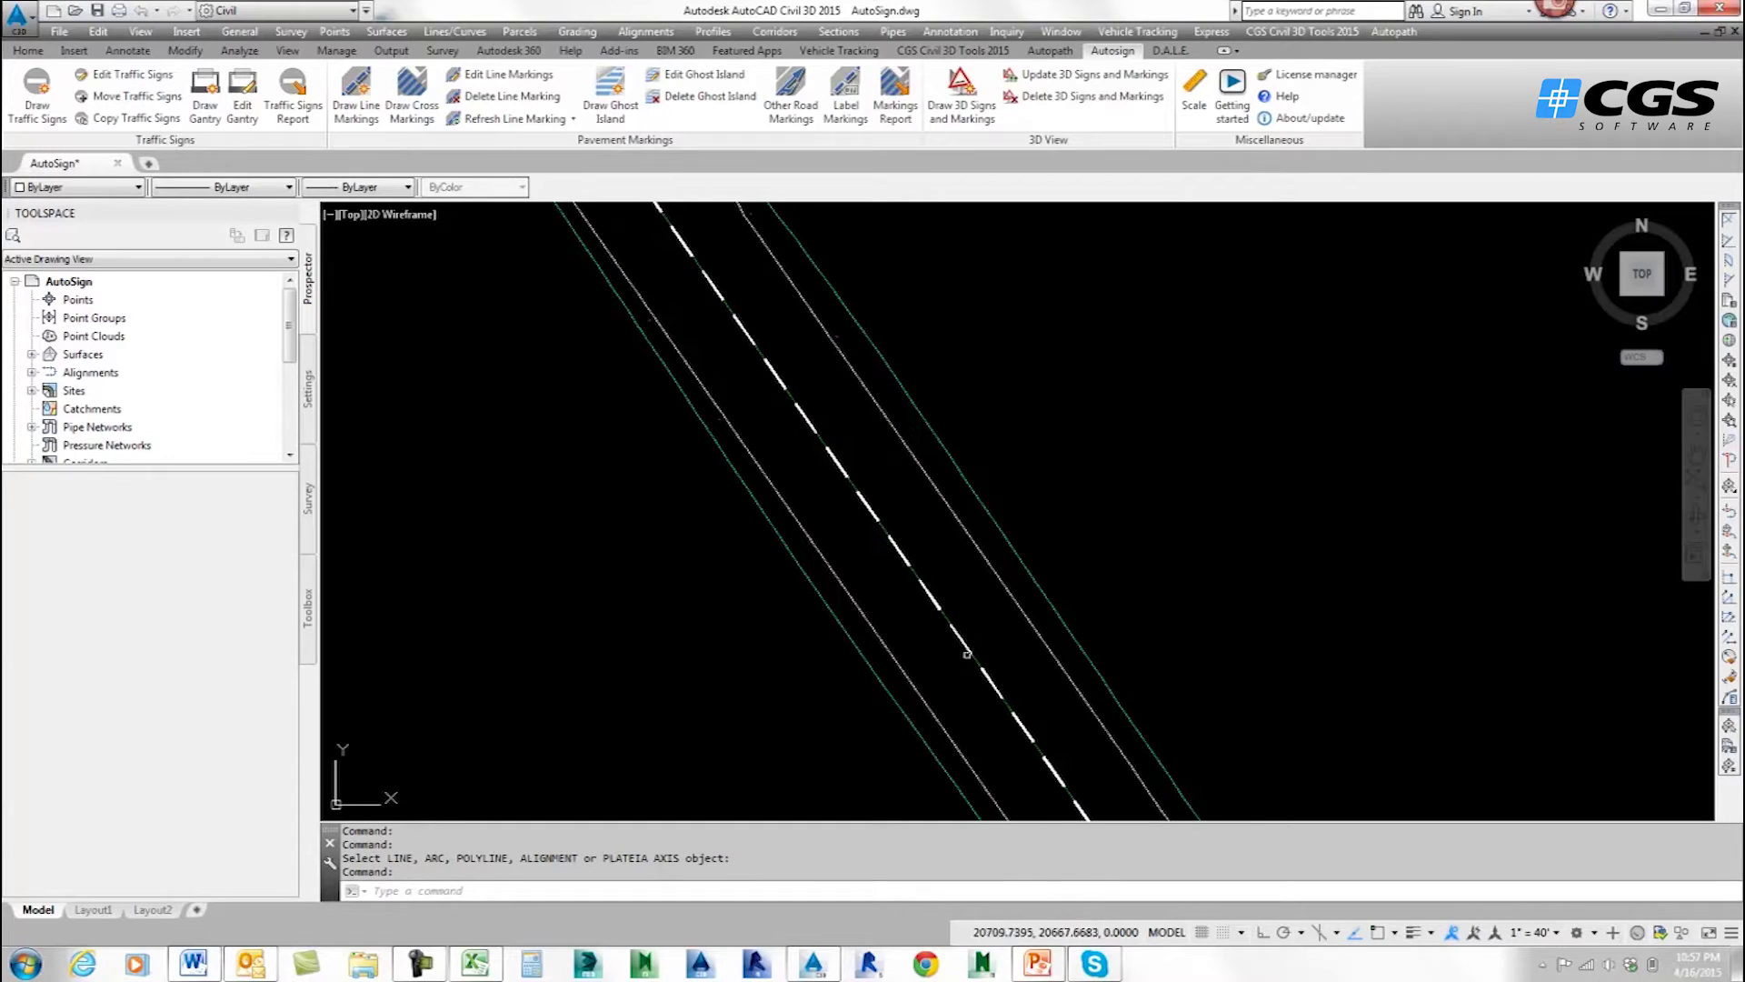
scroll(920, 581, "down", 4)
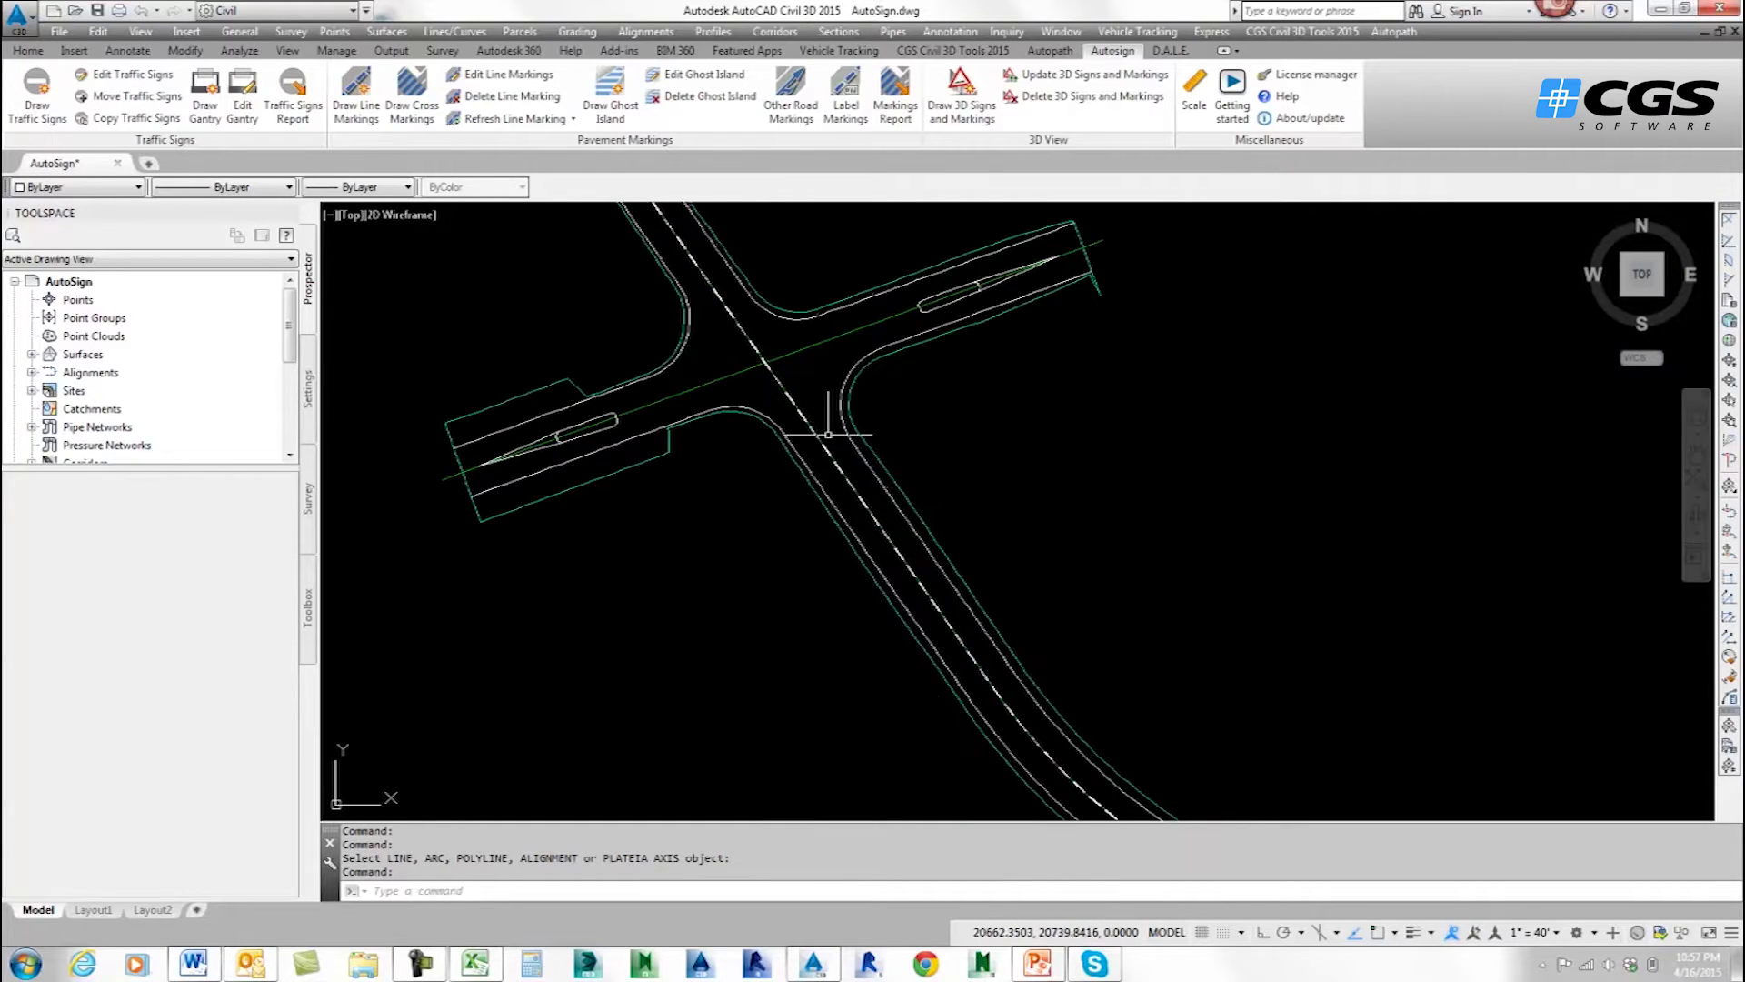
scroll(845, 418, "up", 2)
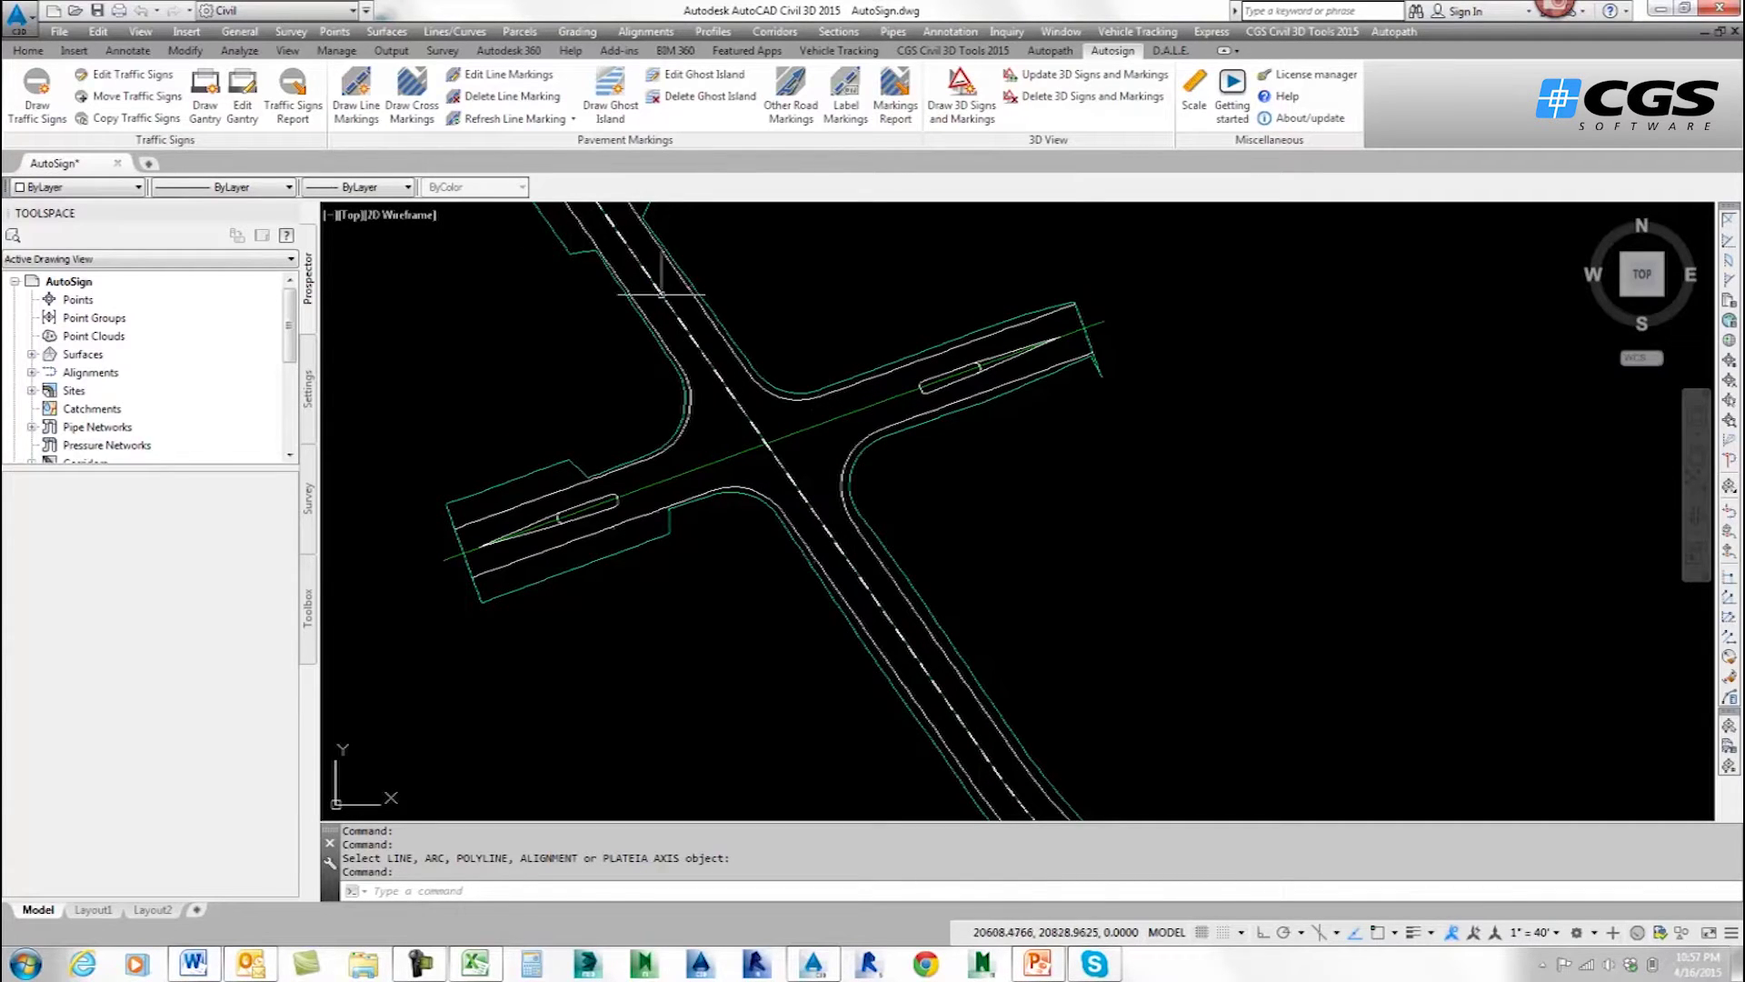
left_click(356, 96)
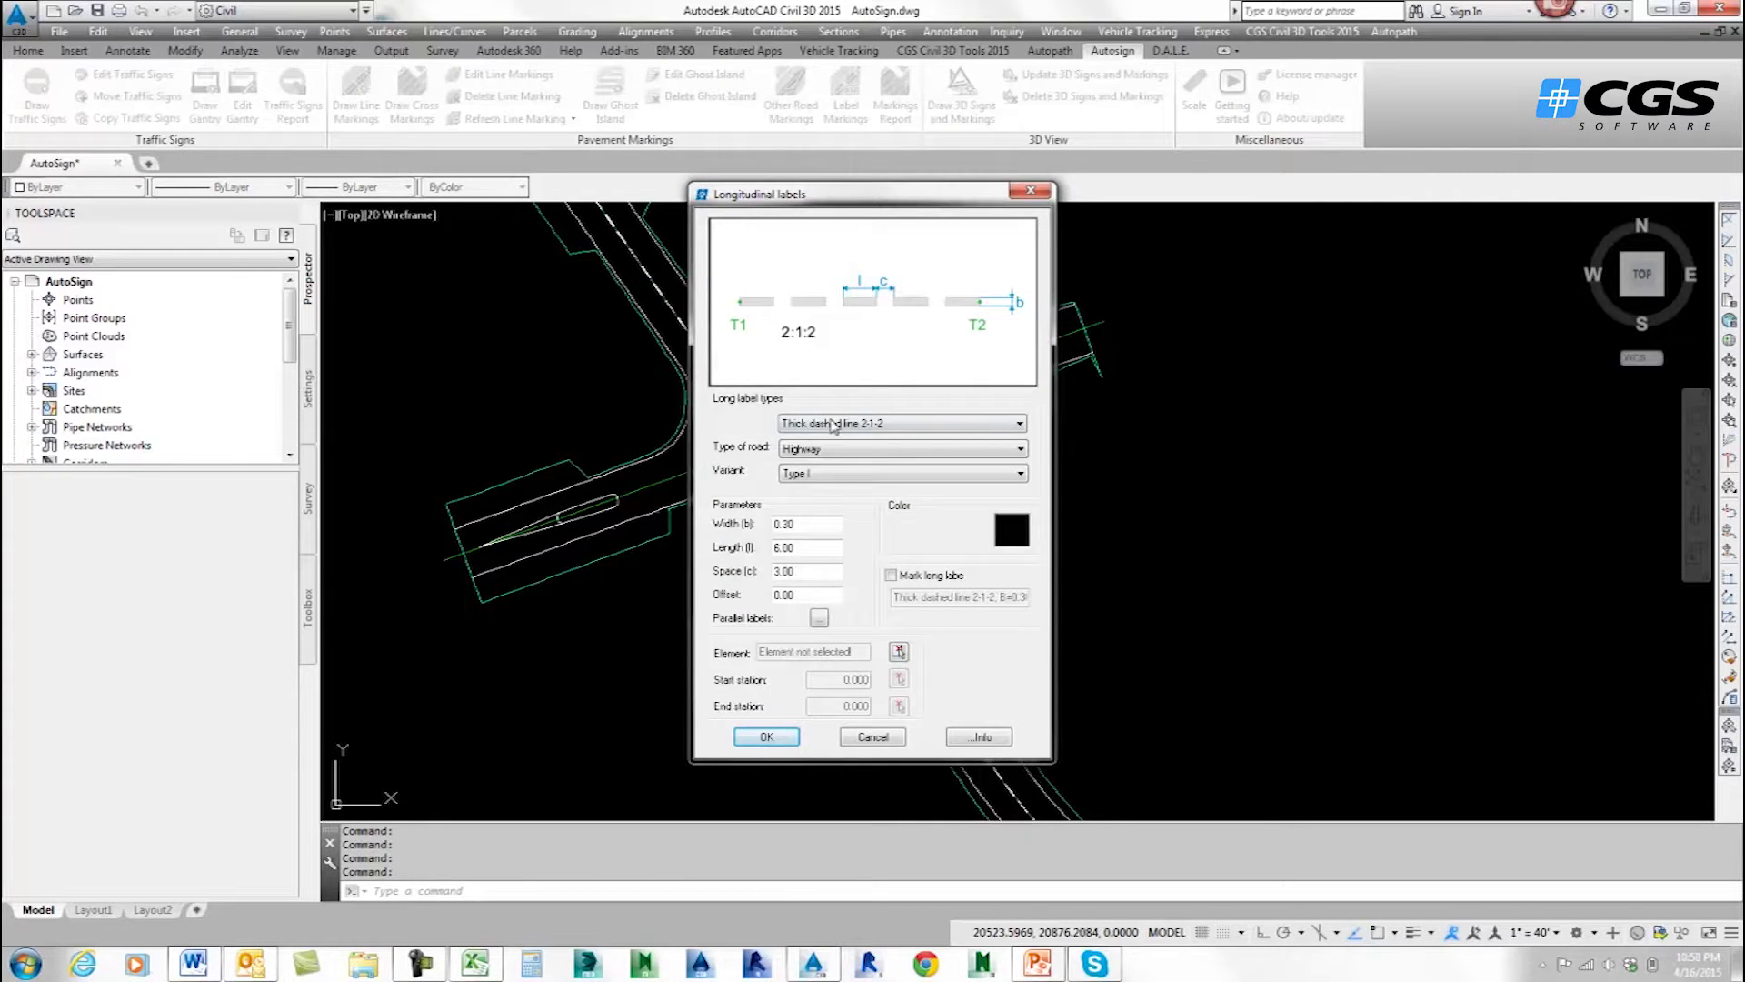
left_click(834, 425)
key("Up")
key("Up")
key("Up")
key("Up")
key("Up")
key("Up")
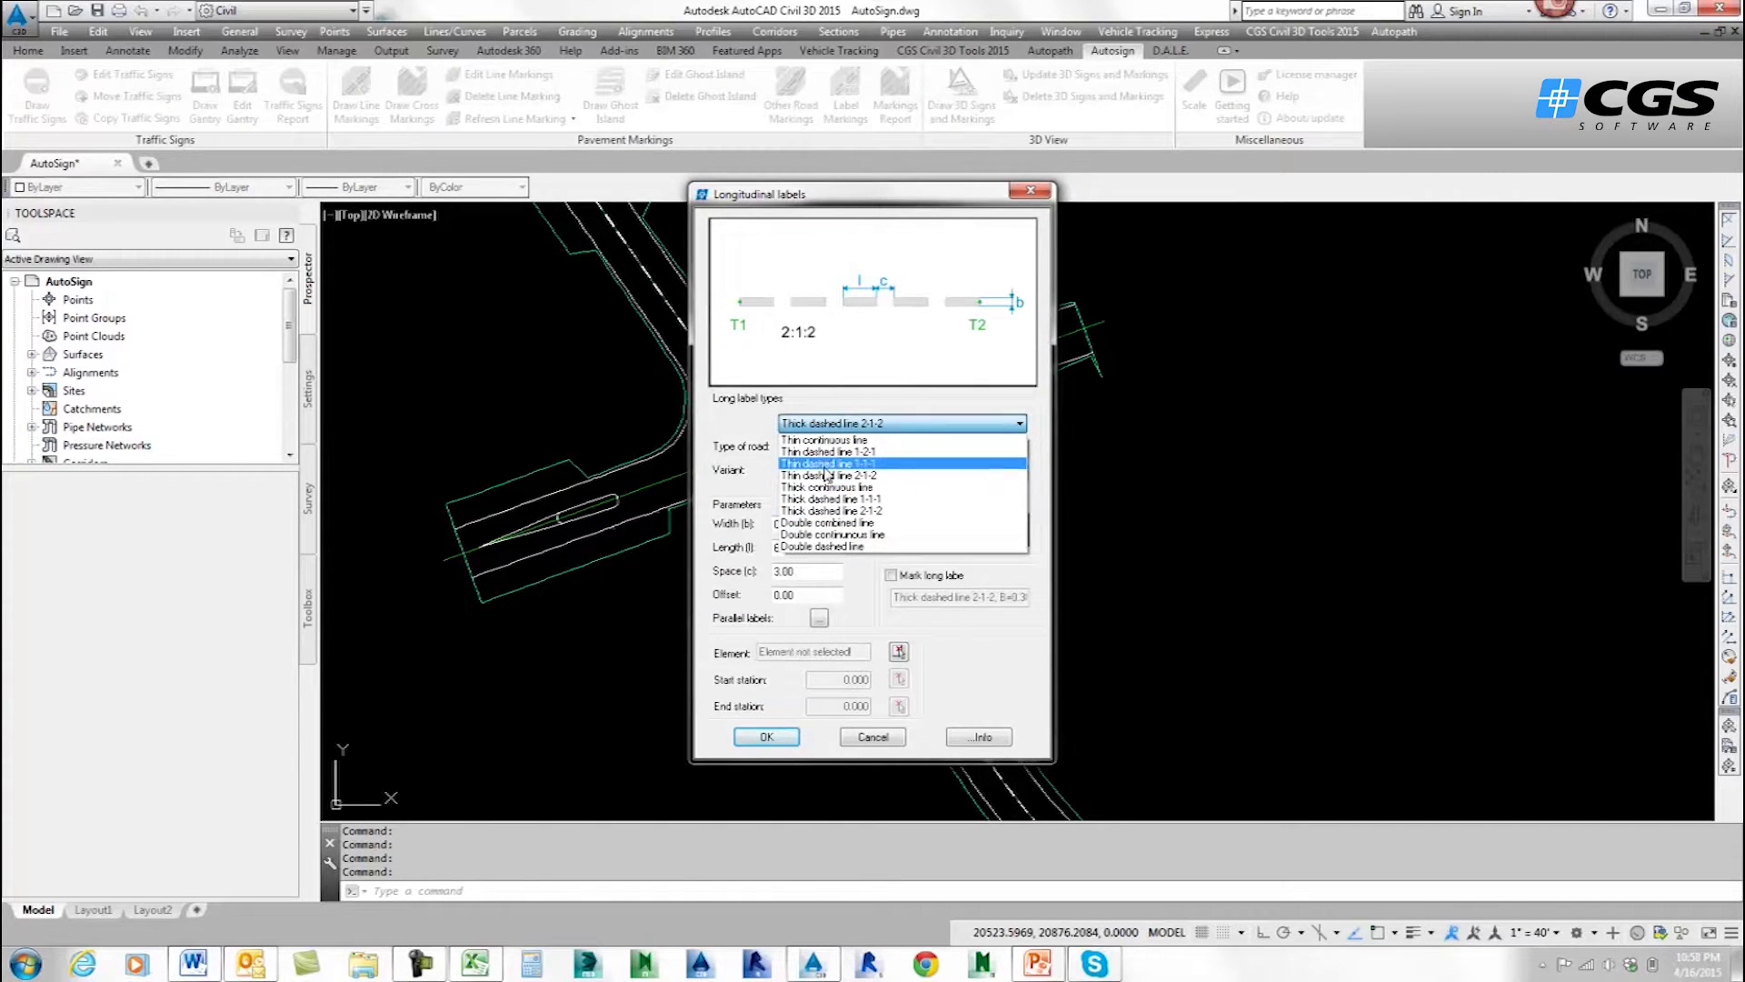
key("Return")
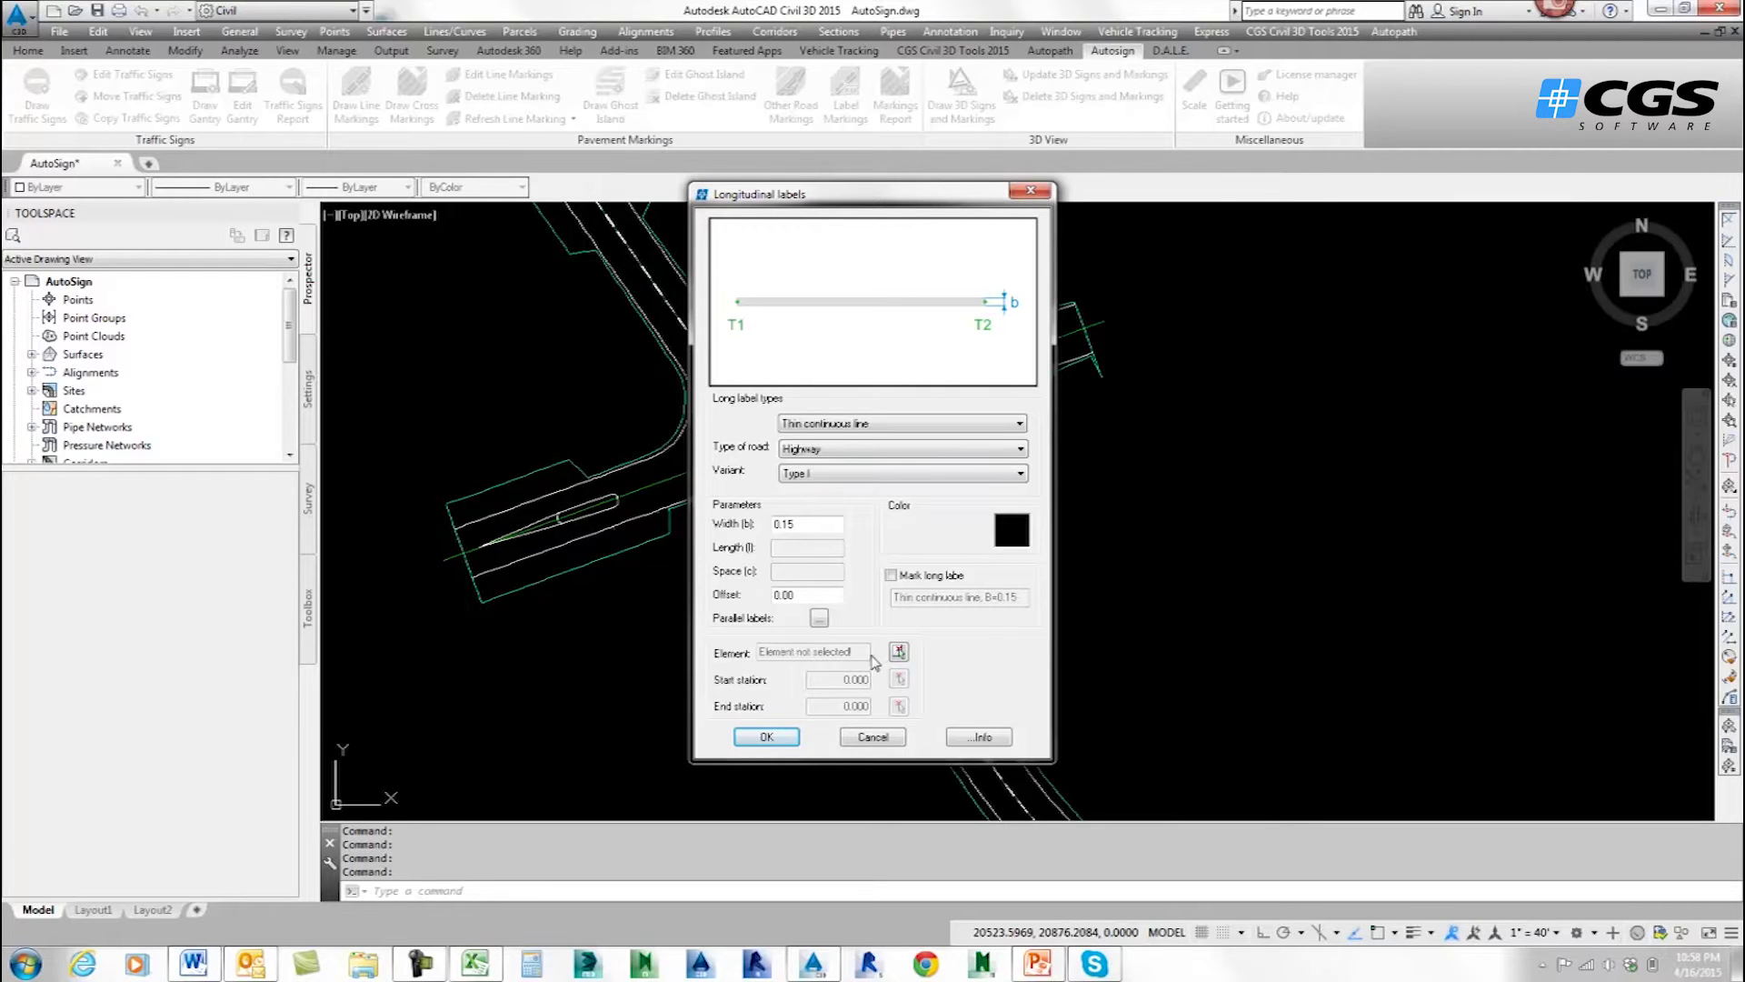
Draw the thin continuous marking on the crossing road's alignment from the west island at station 79.500 to station 120.354 before the junction.
left_click(898, 653)
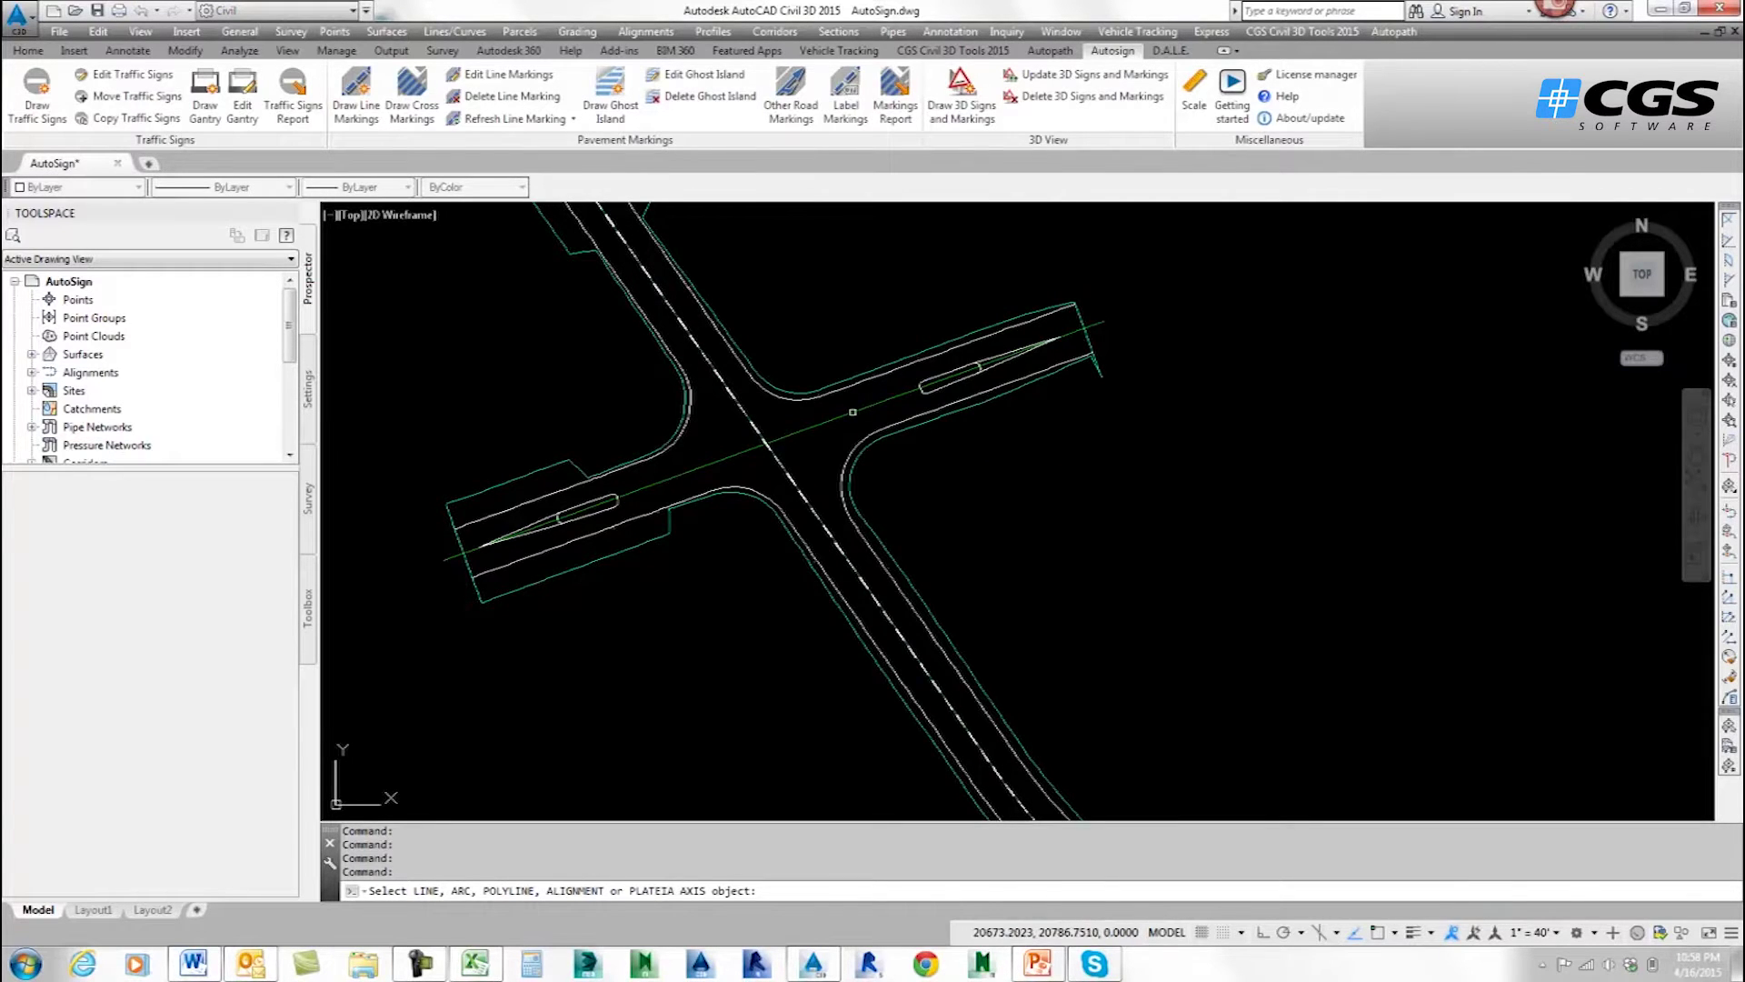
left_click(818, 424)
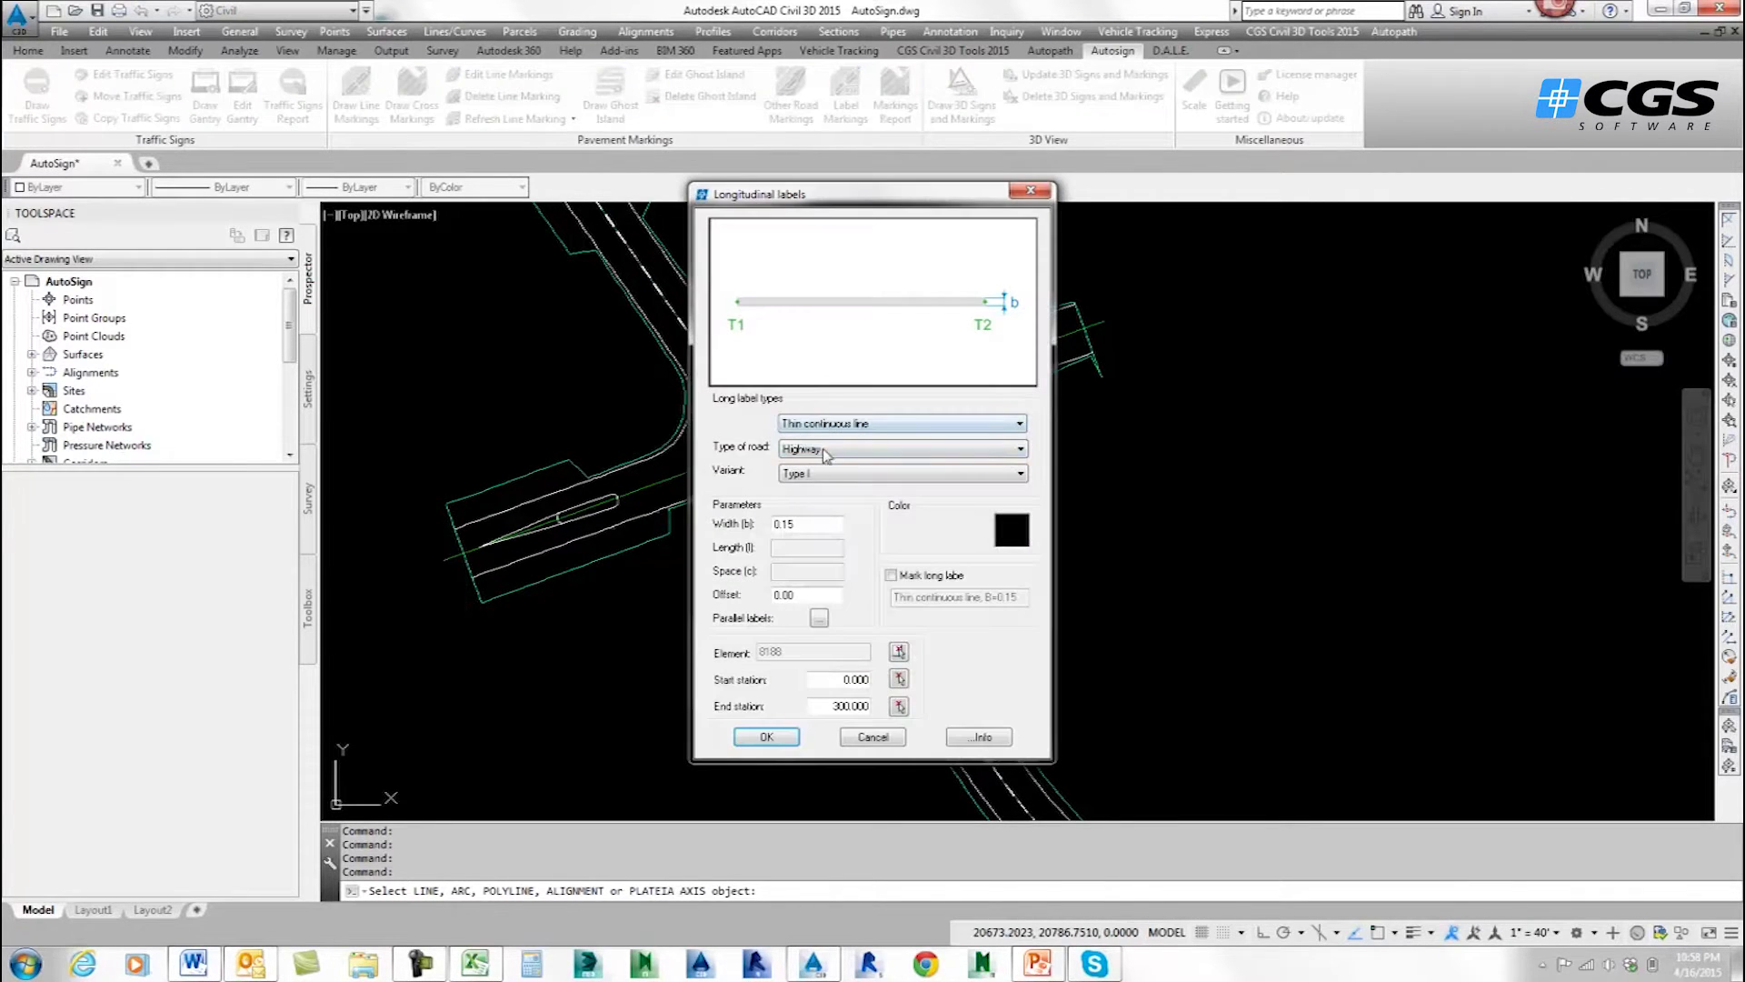
left_click(899, 679)
scroll(611, 507, "up", 5)
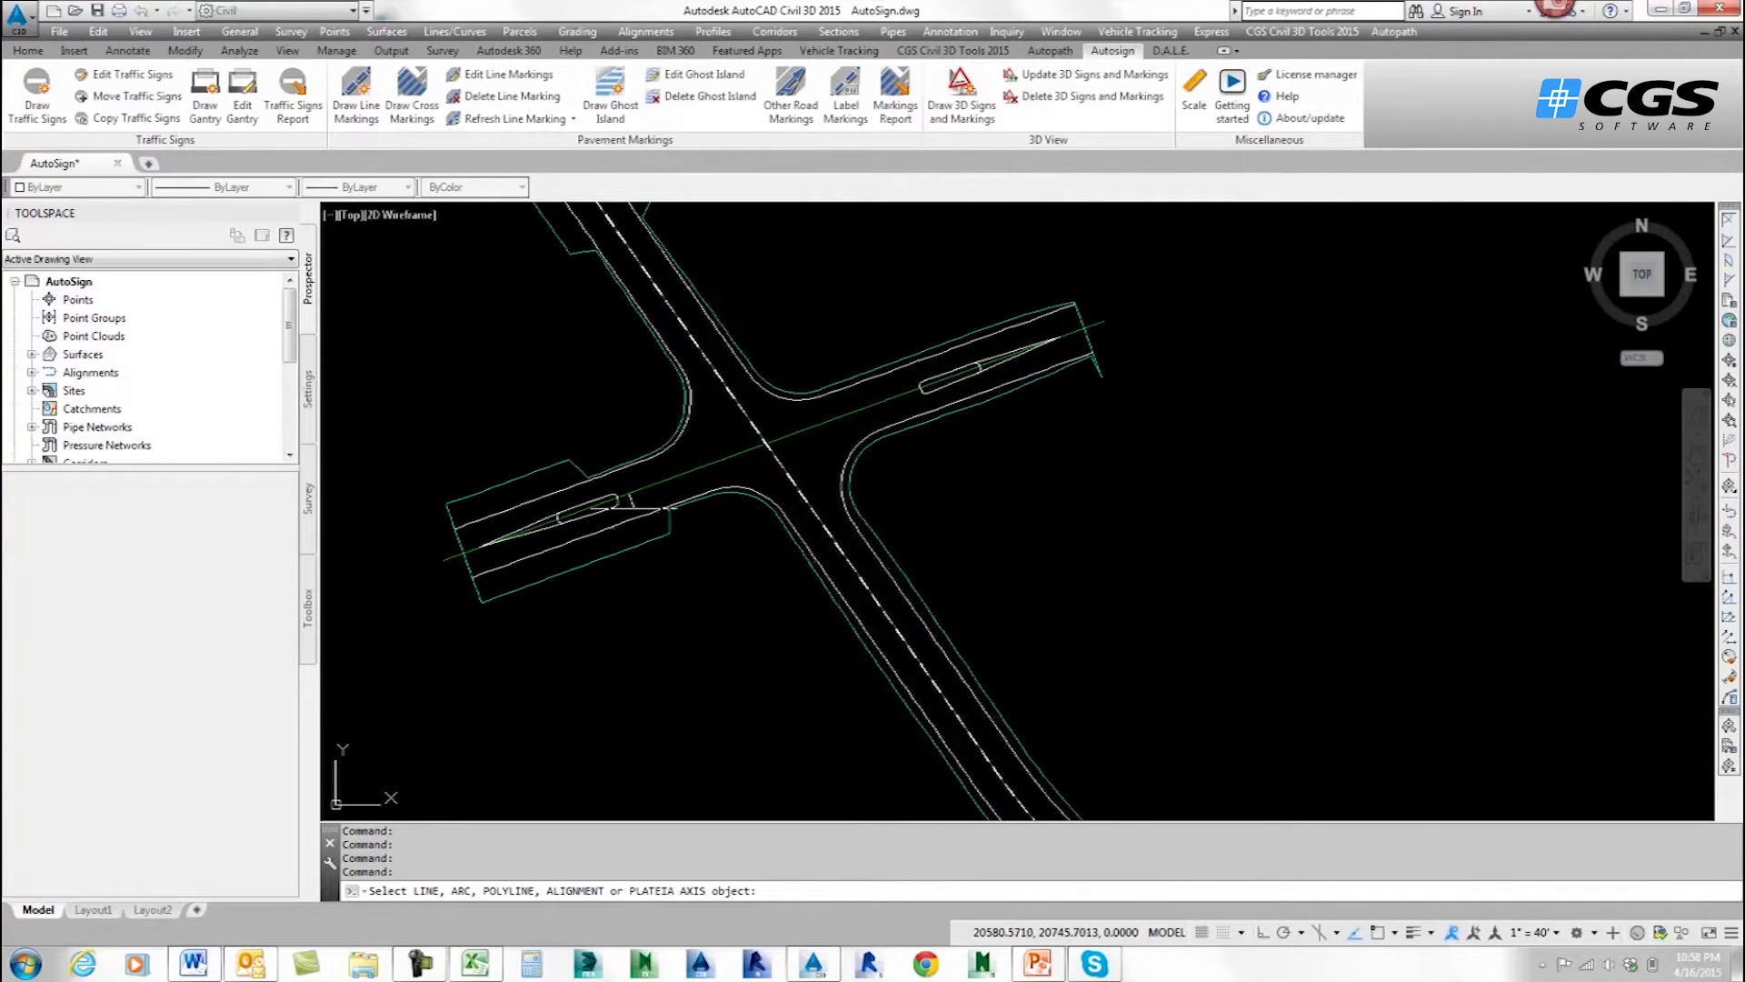
left_click(594, 488)
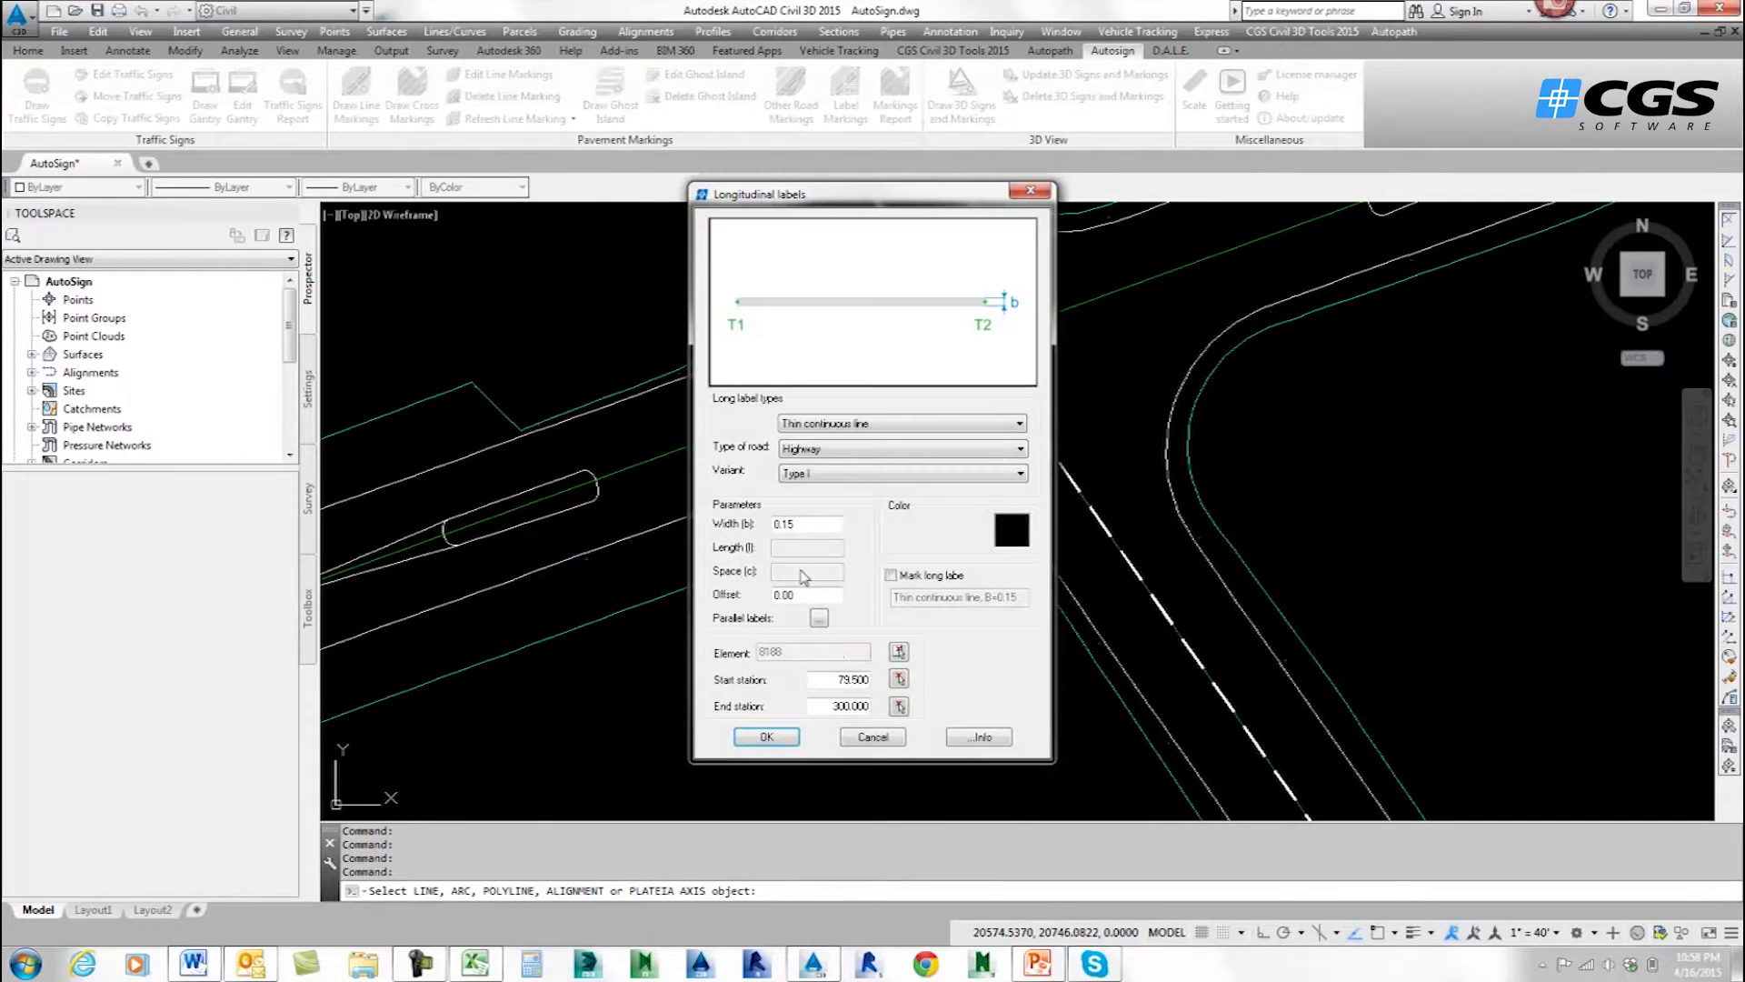
left_click(898, 706)
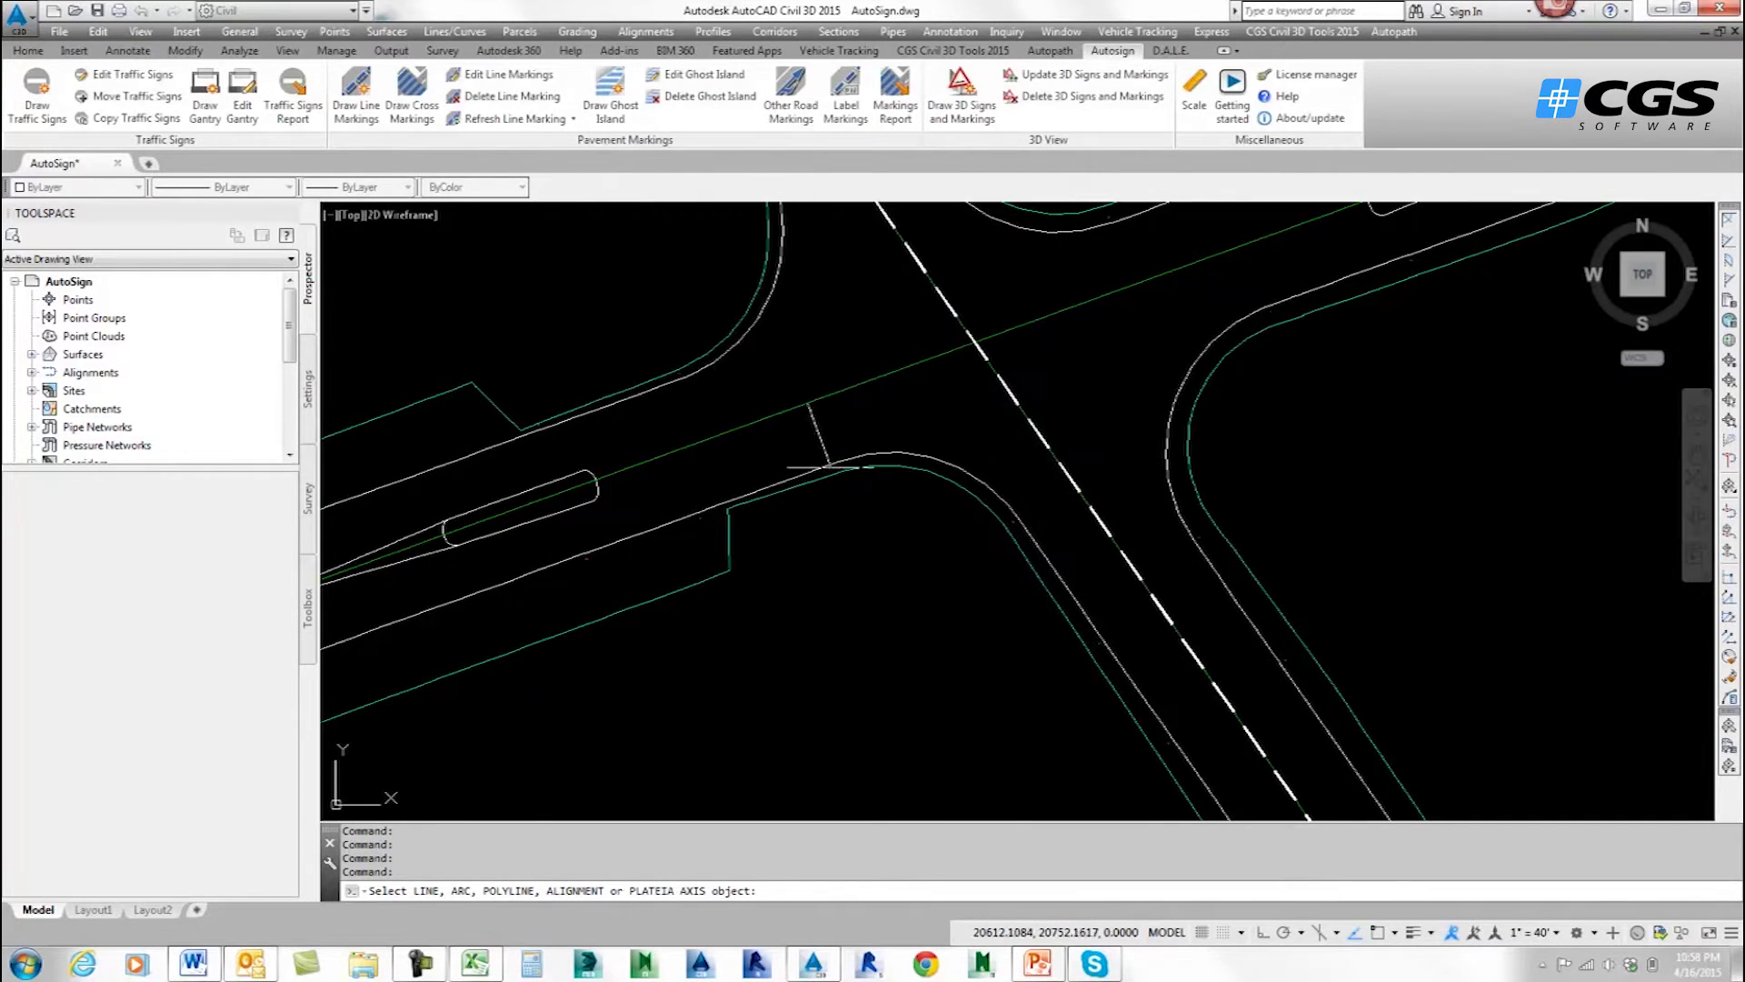
left_click(838, 420)
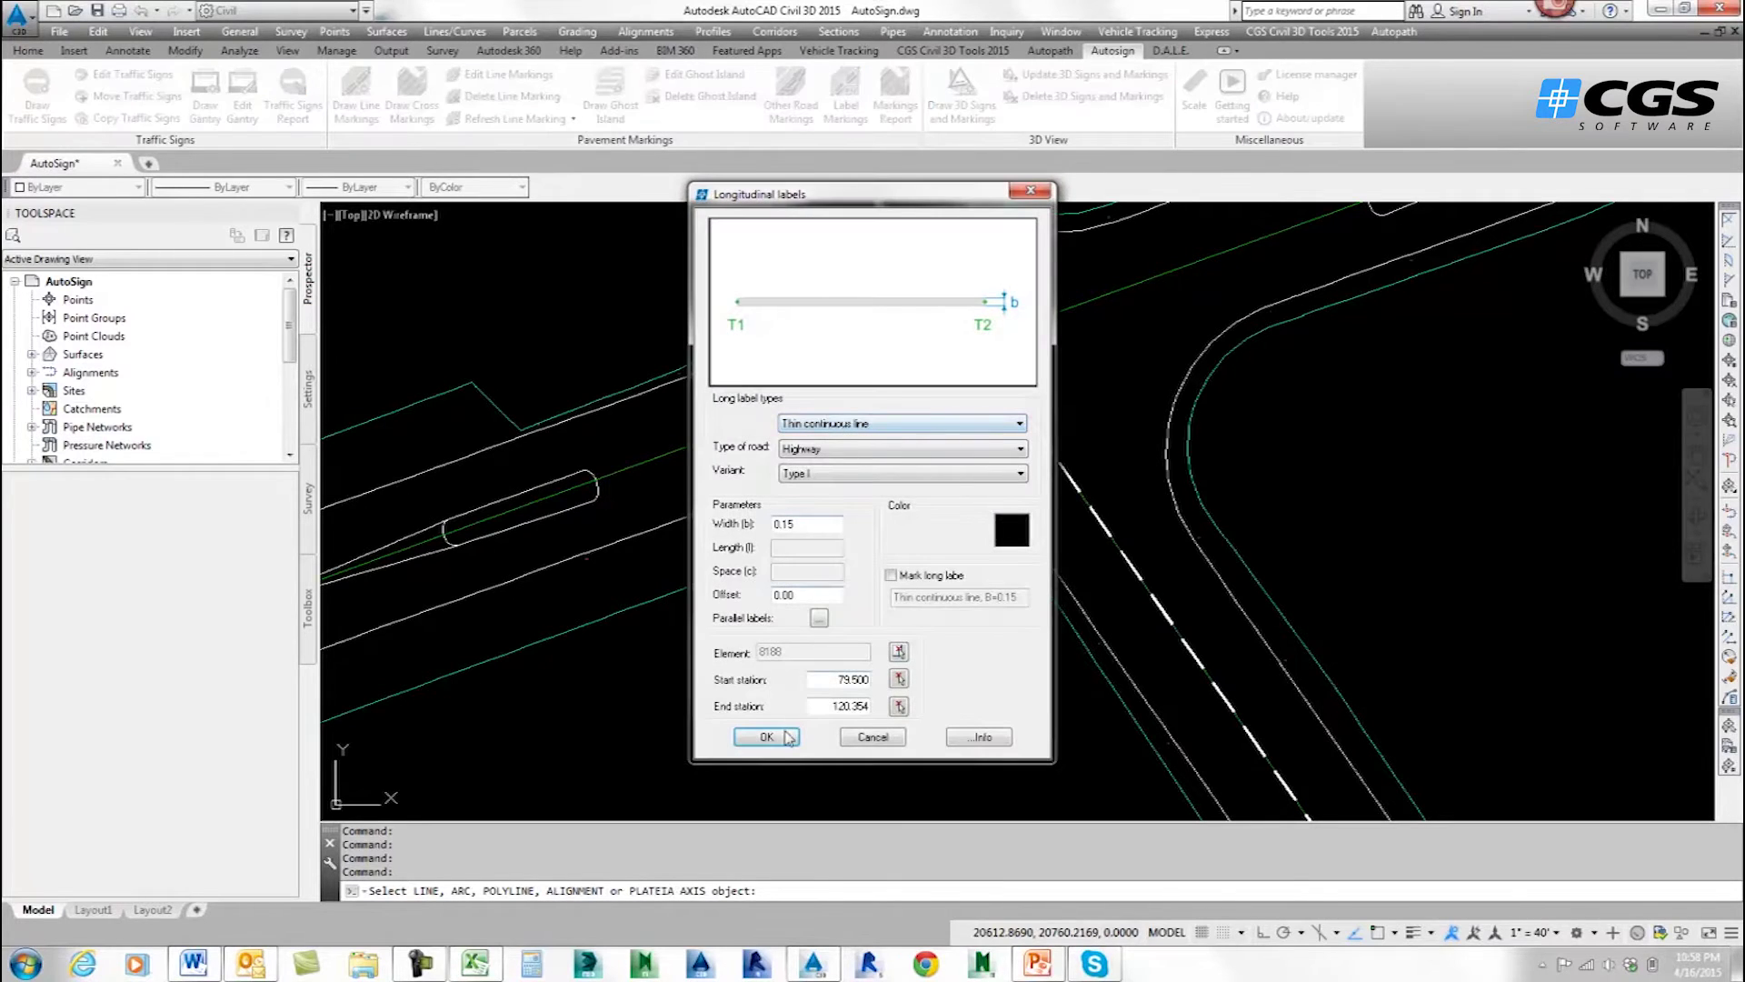
left_click(767, 737)
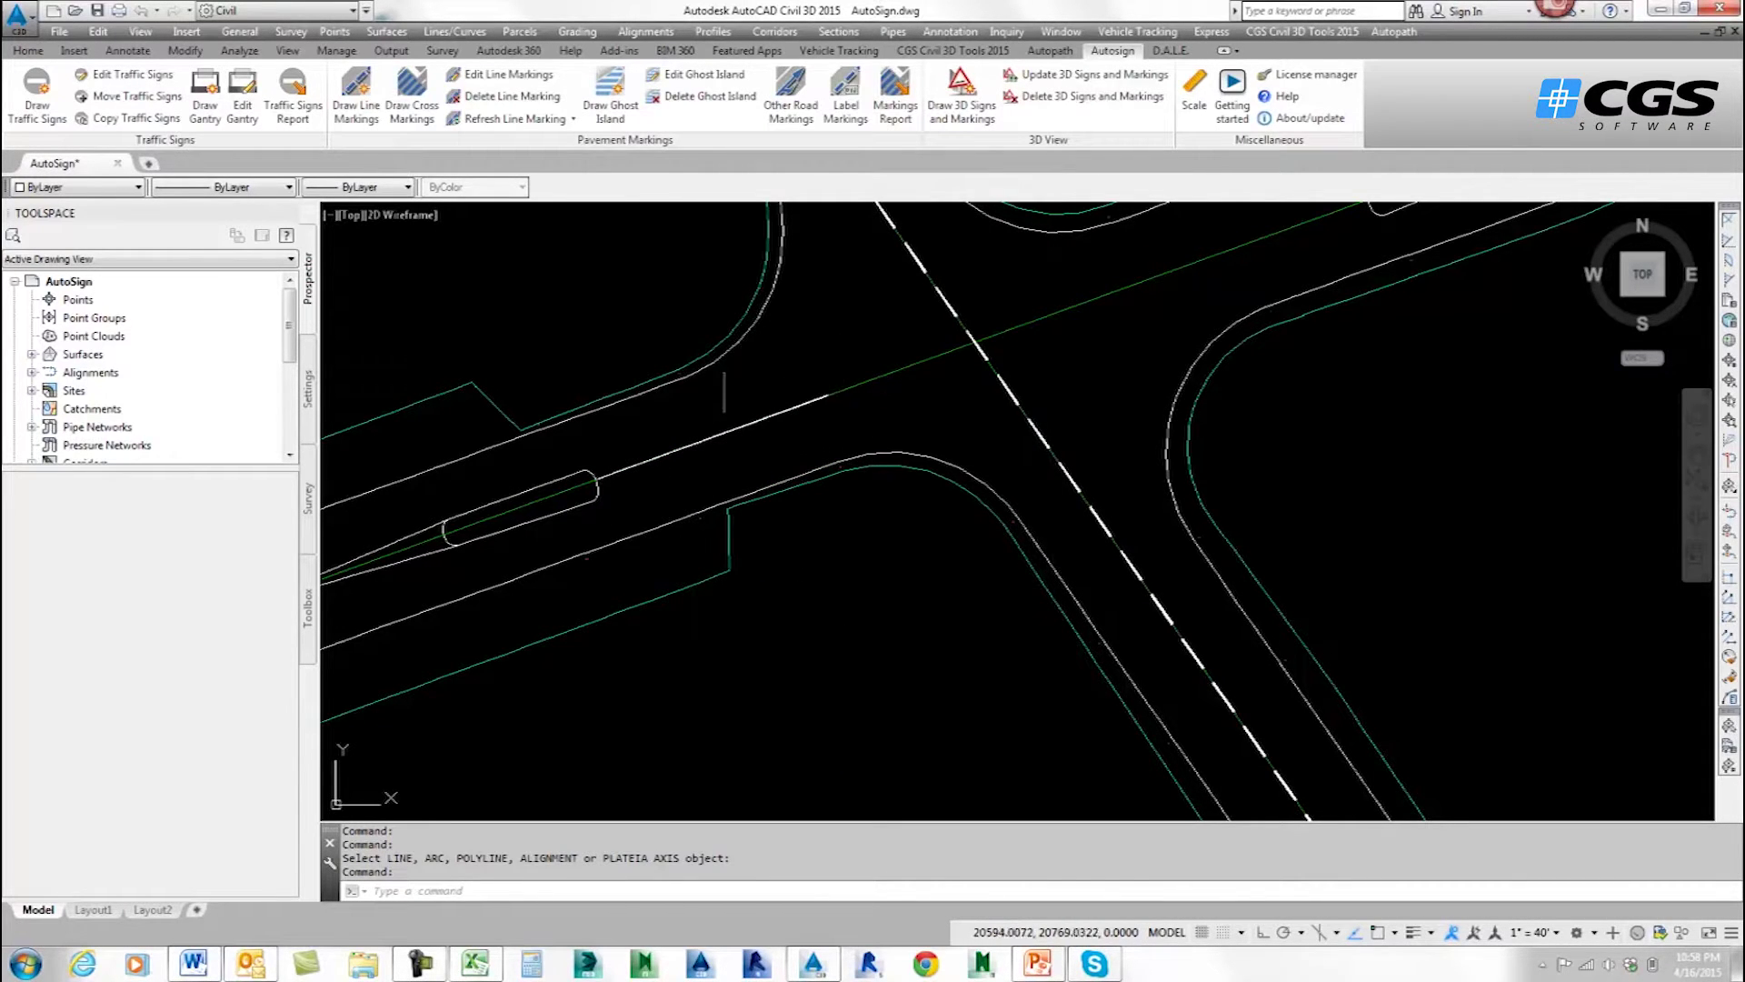
Draw a second thin continuous marking on the crossing road's alignment from station 173.920 past the junction to the east island at station 216.379.
left_click(355, 91)
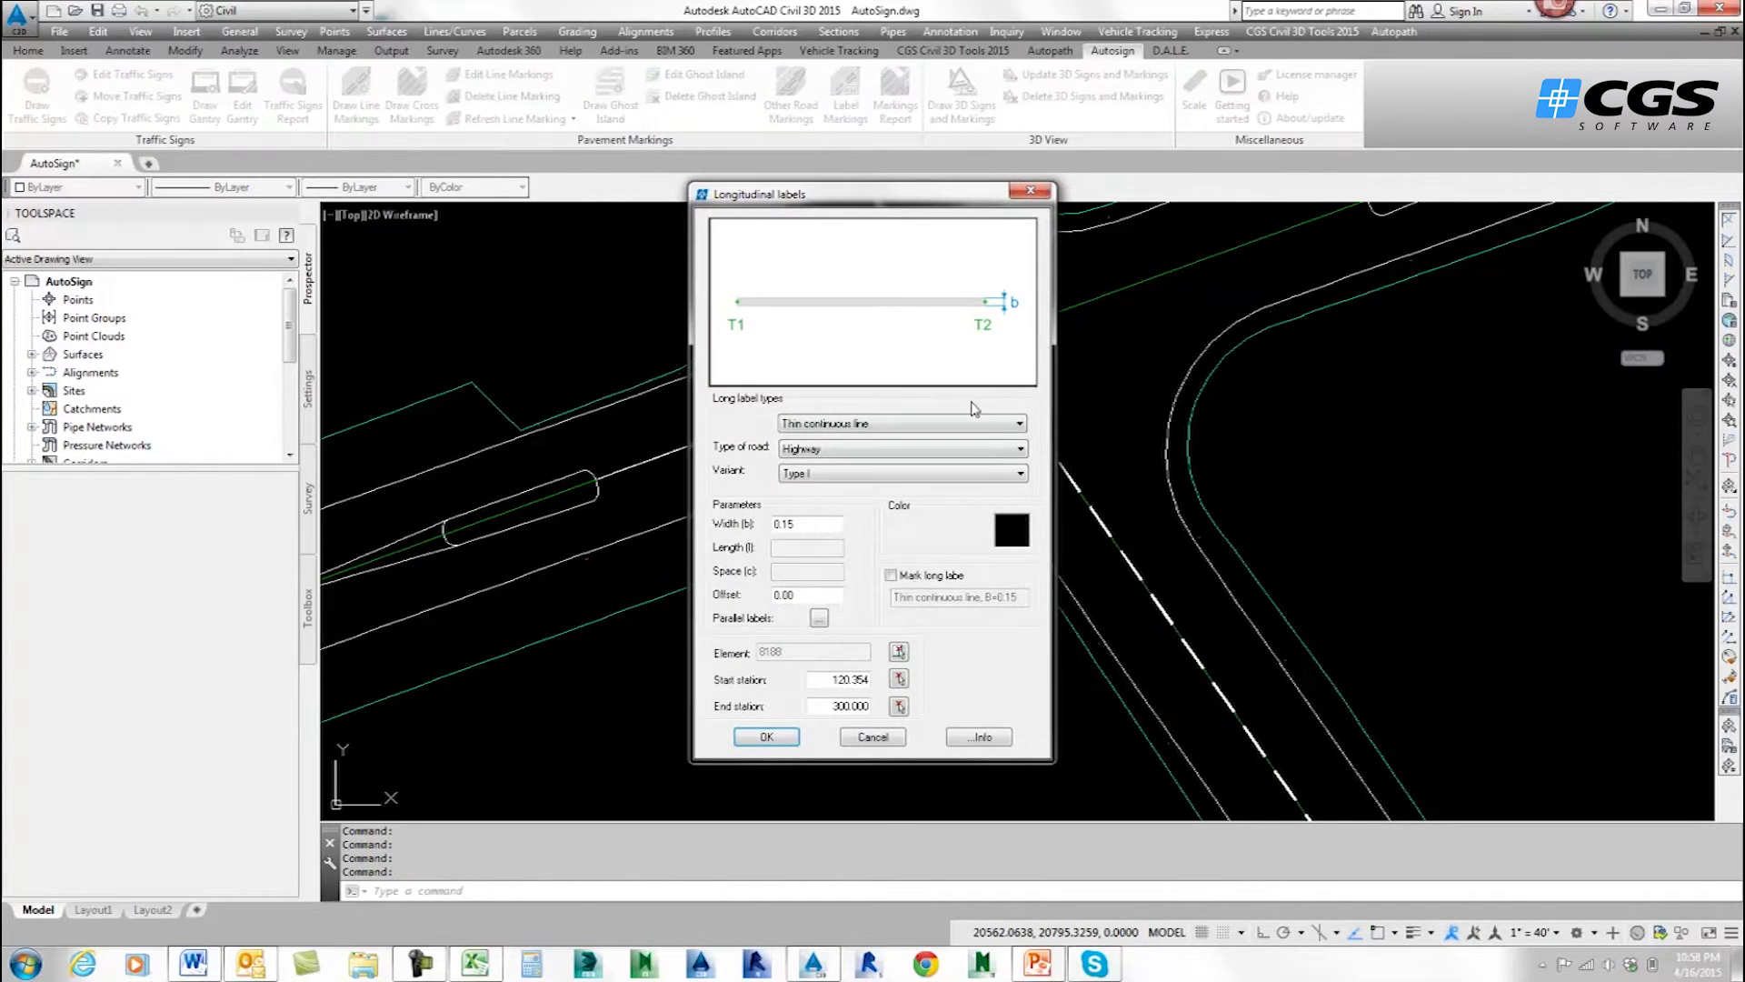
left_click(898, 652)
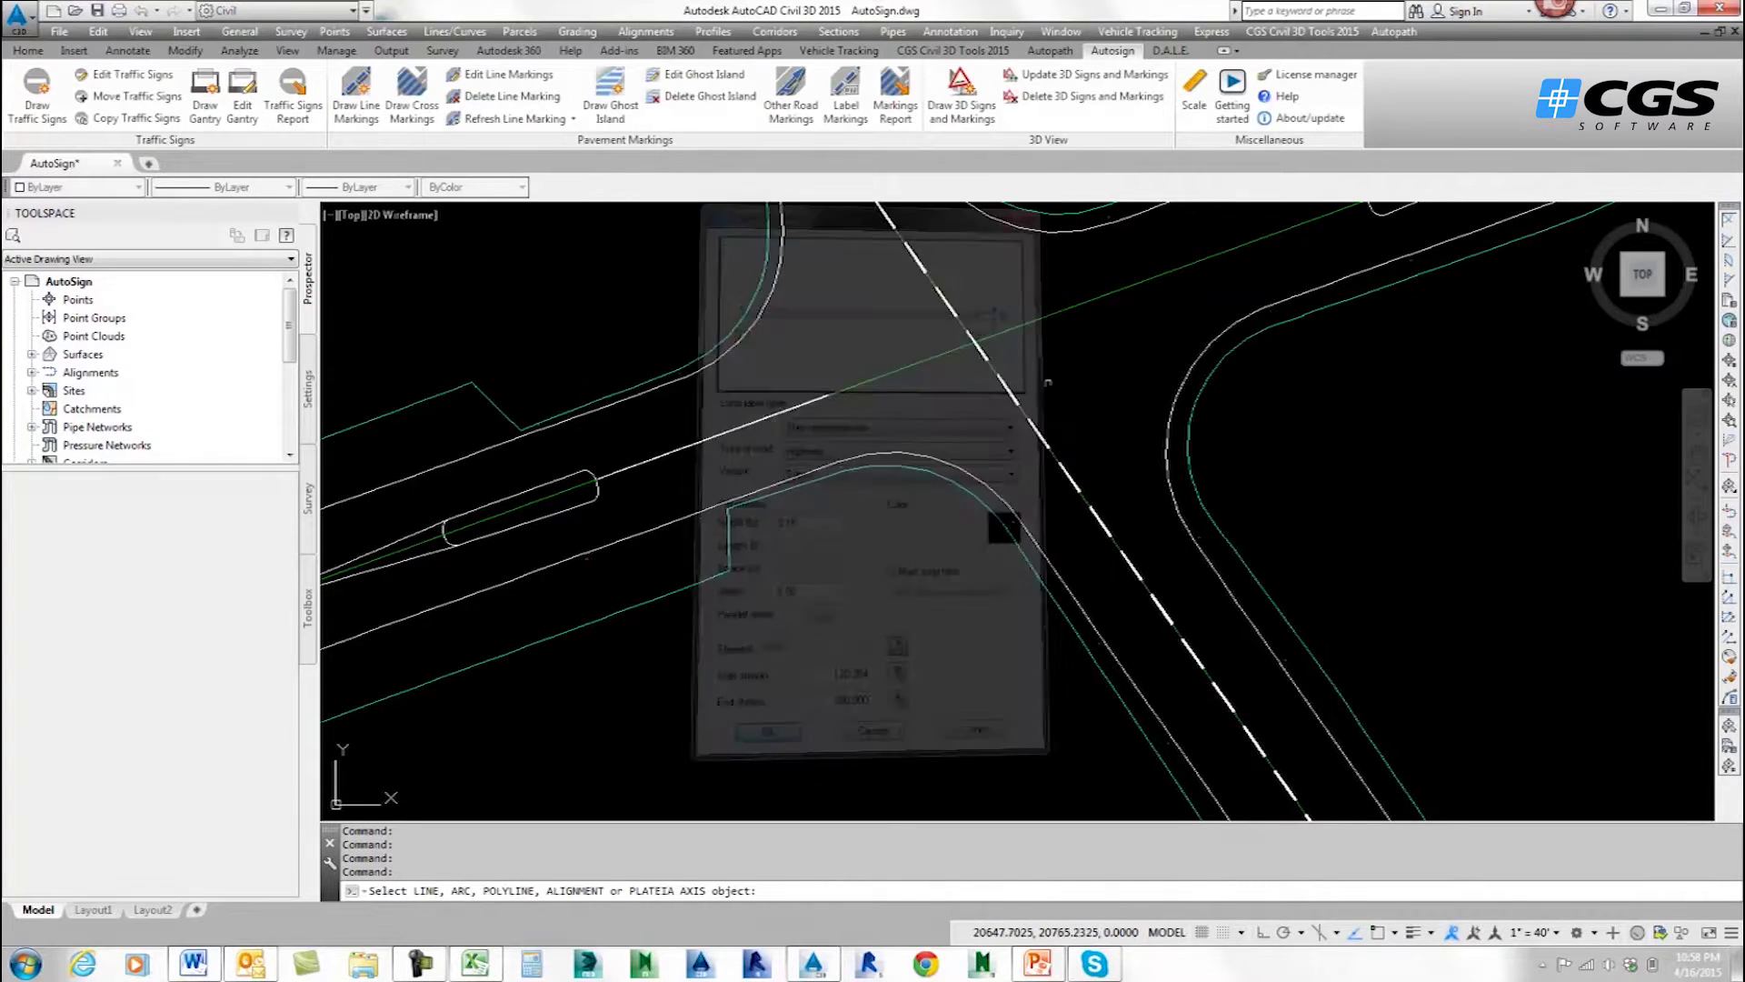
left_click(1074, 305)
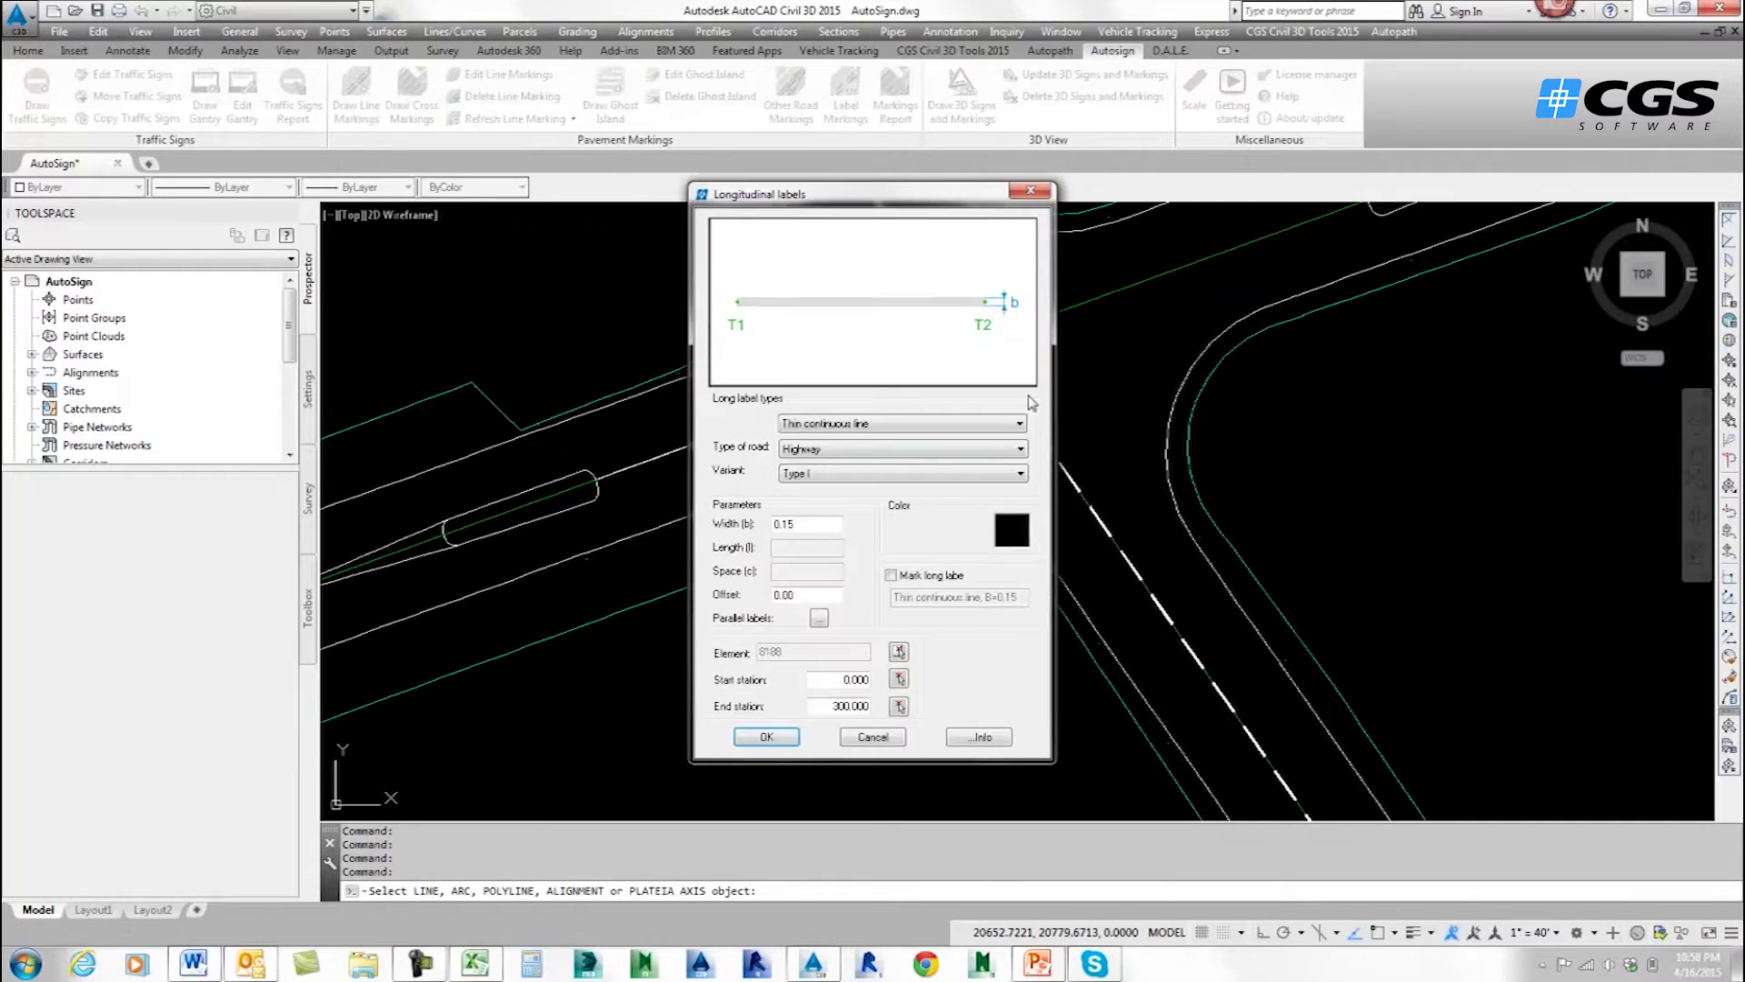
left_click(909, 682)
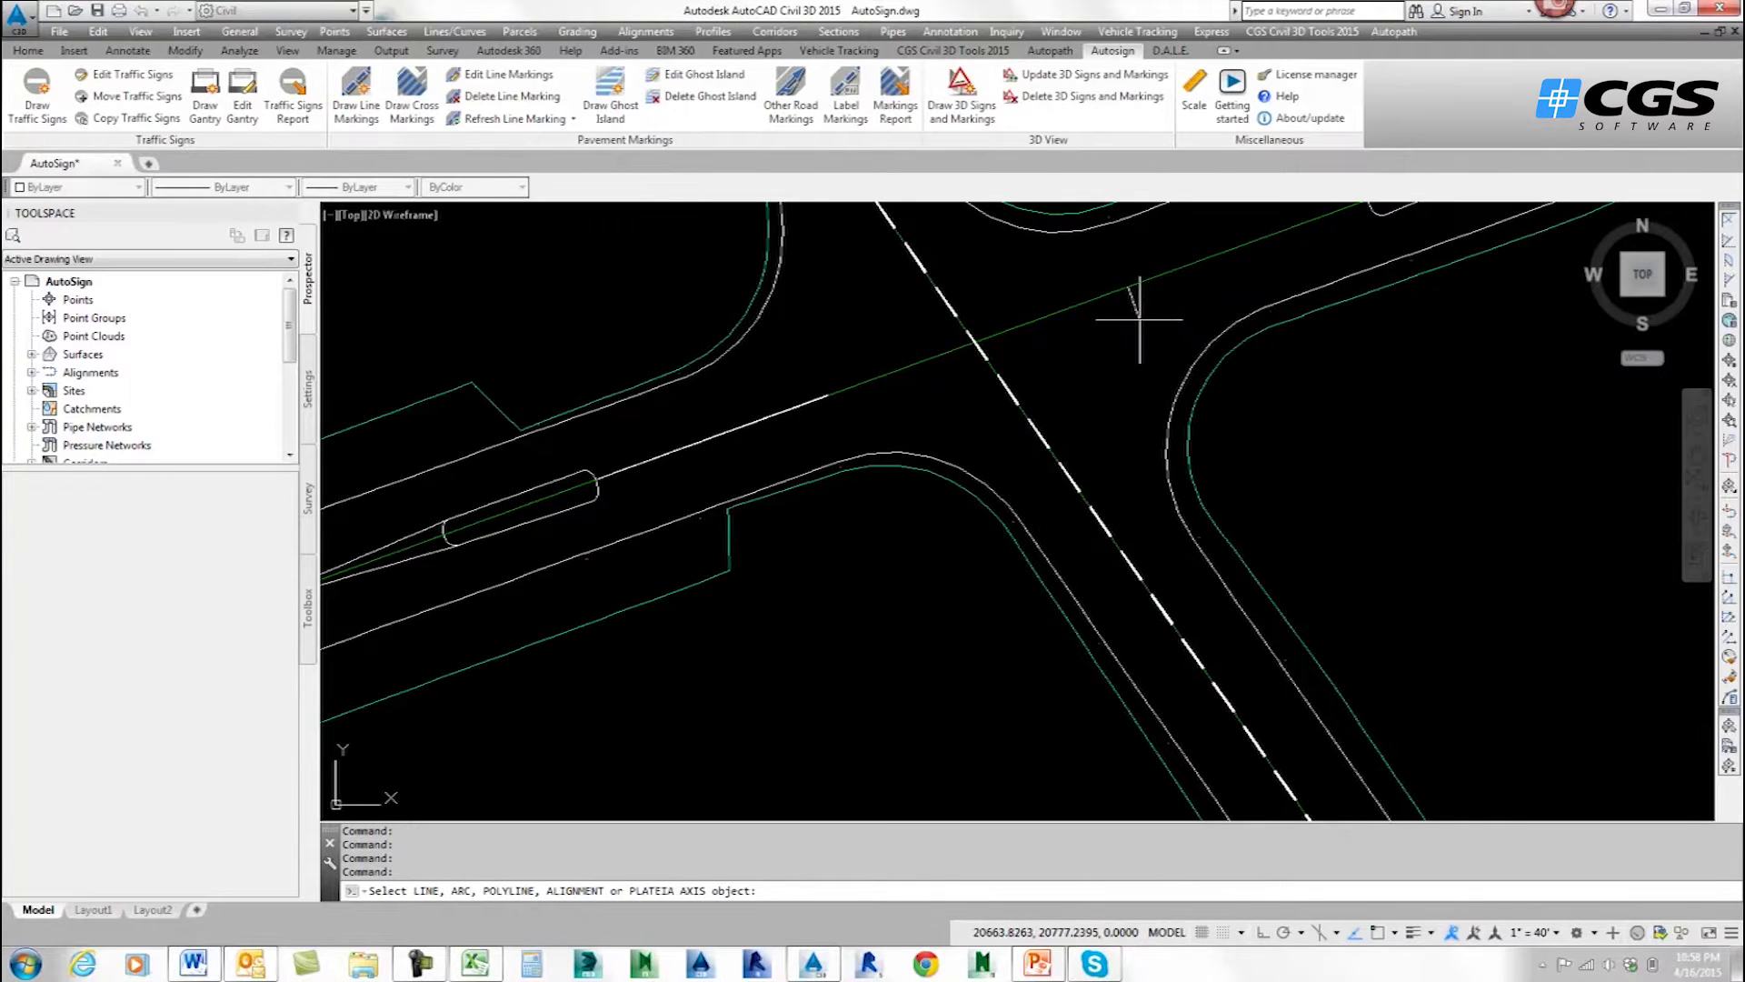
left_click(1145, 326)
left_click(898, 706)
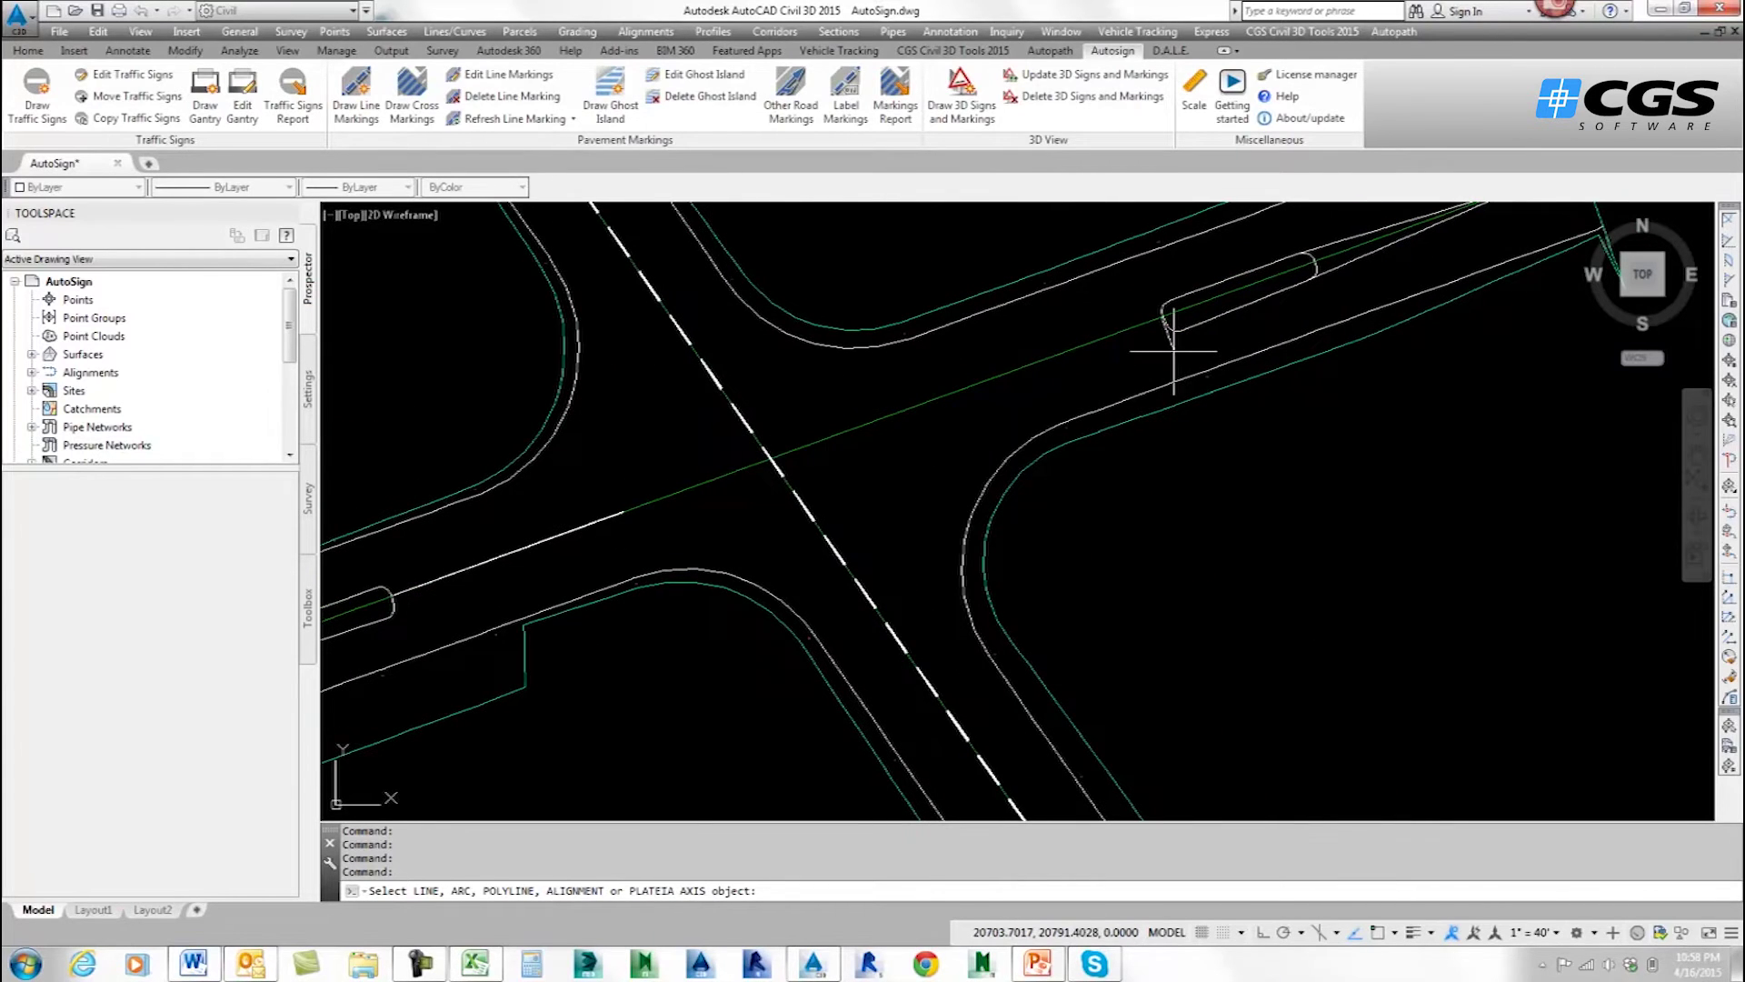
left_click(1173, 352)
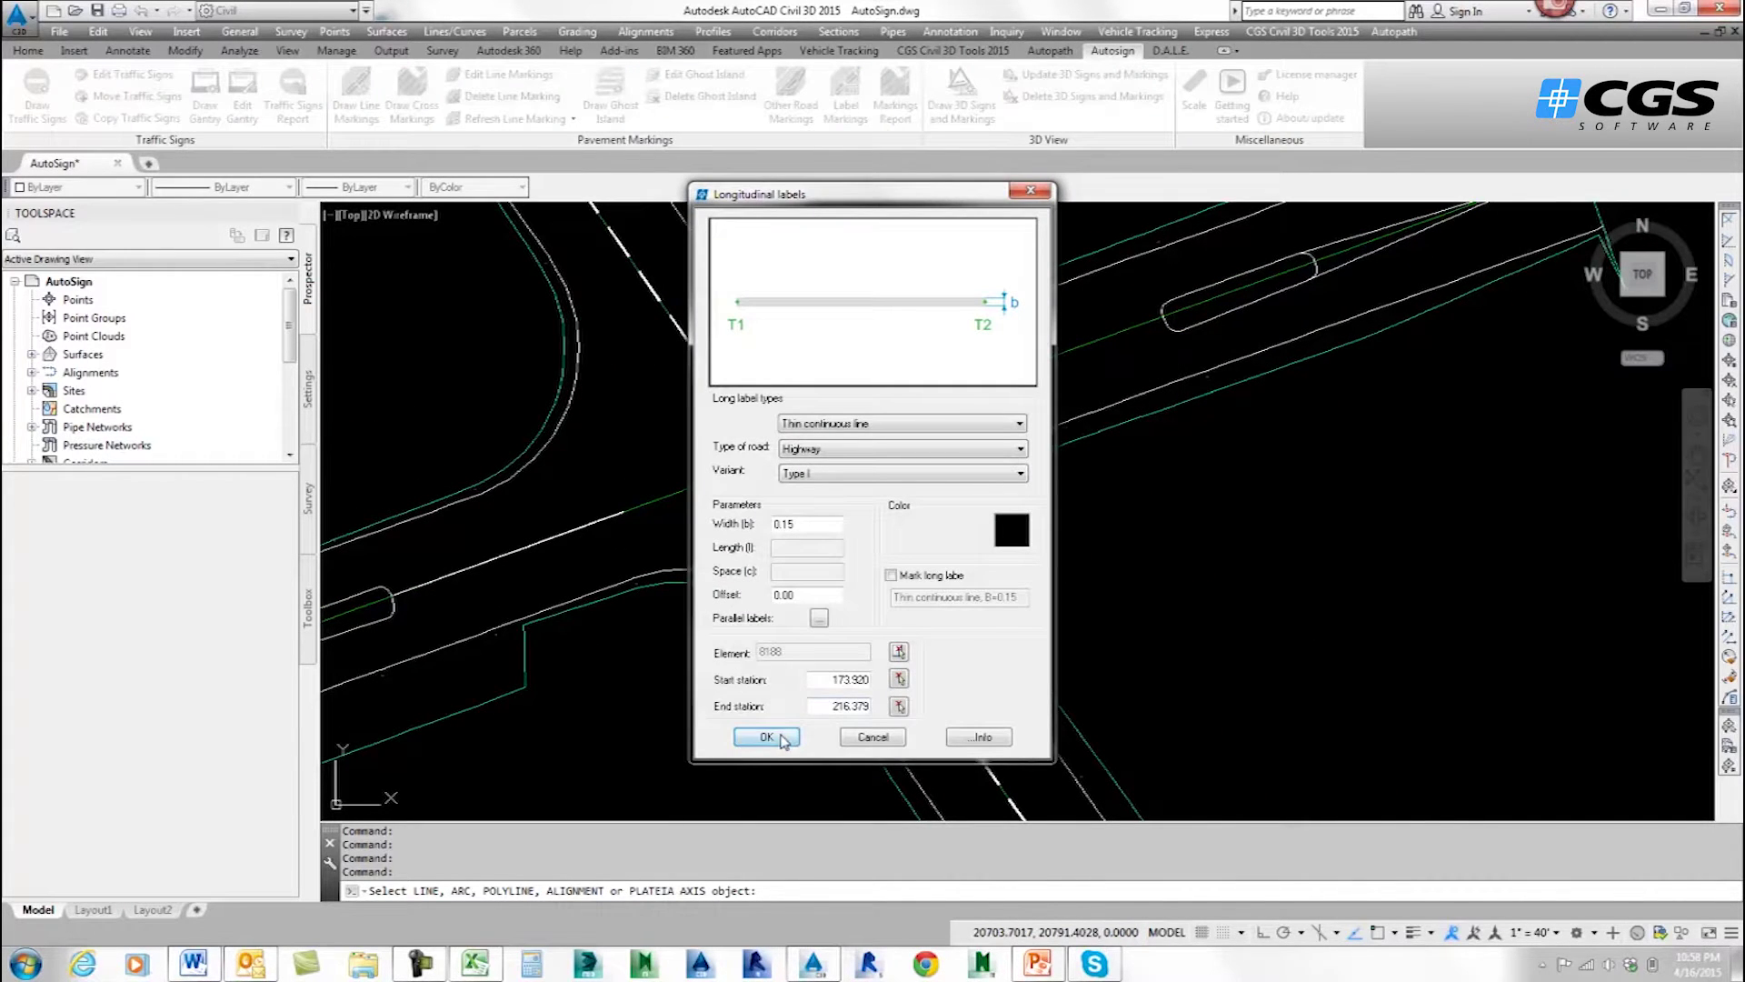
left_click(767, 737)
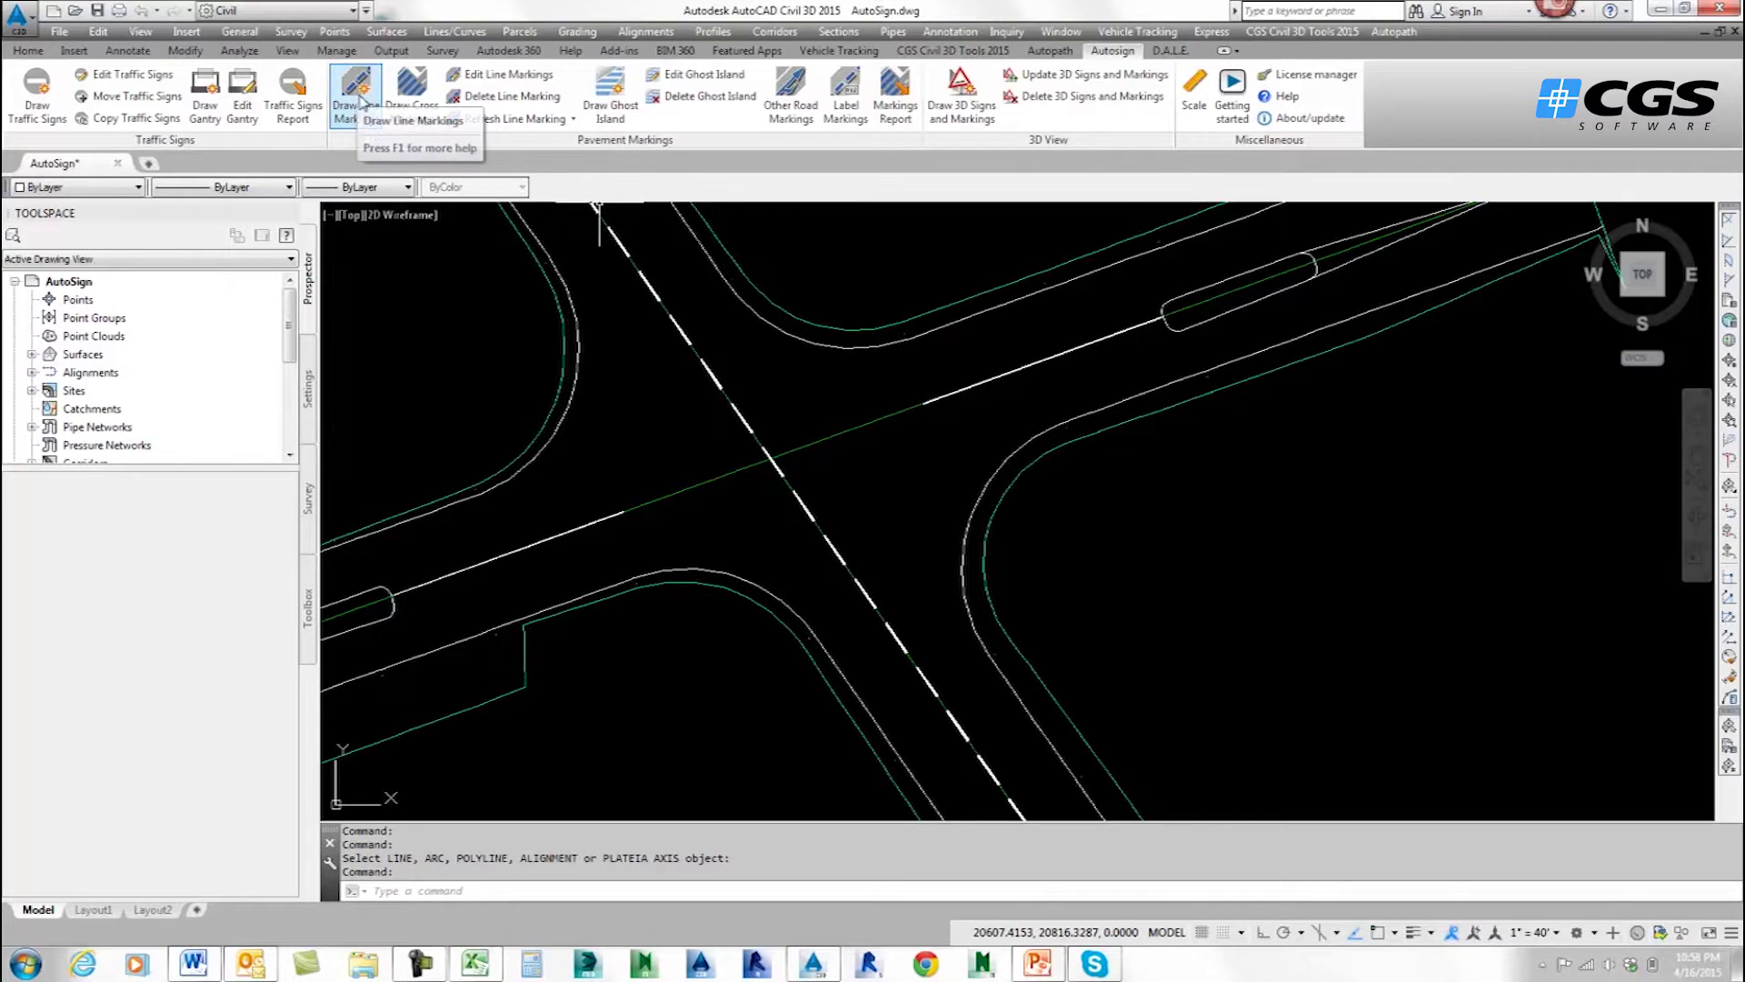
Draw a Thick continuous line marking along the full length of the road edge line around the junction's southeast corner.
left_click(354, 106)
left_click(666, 309)
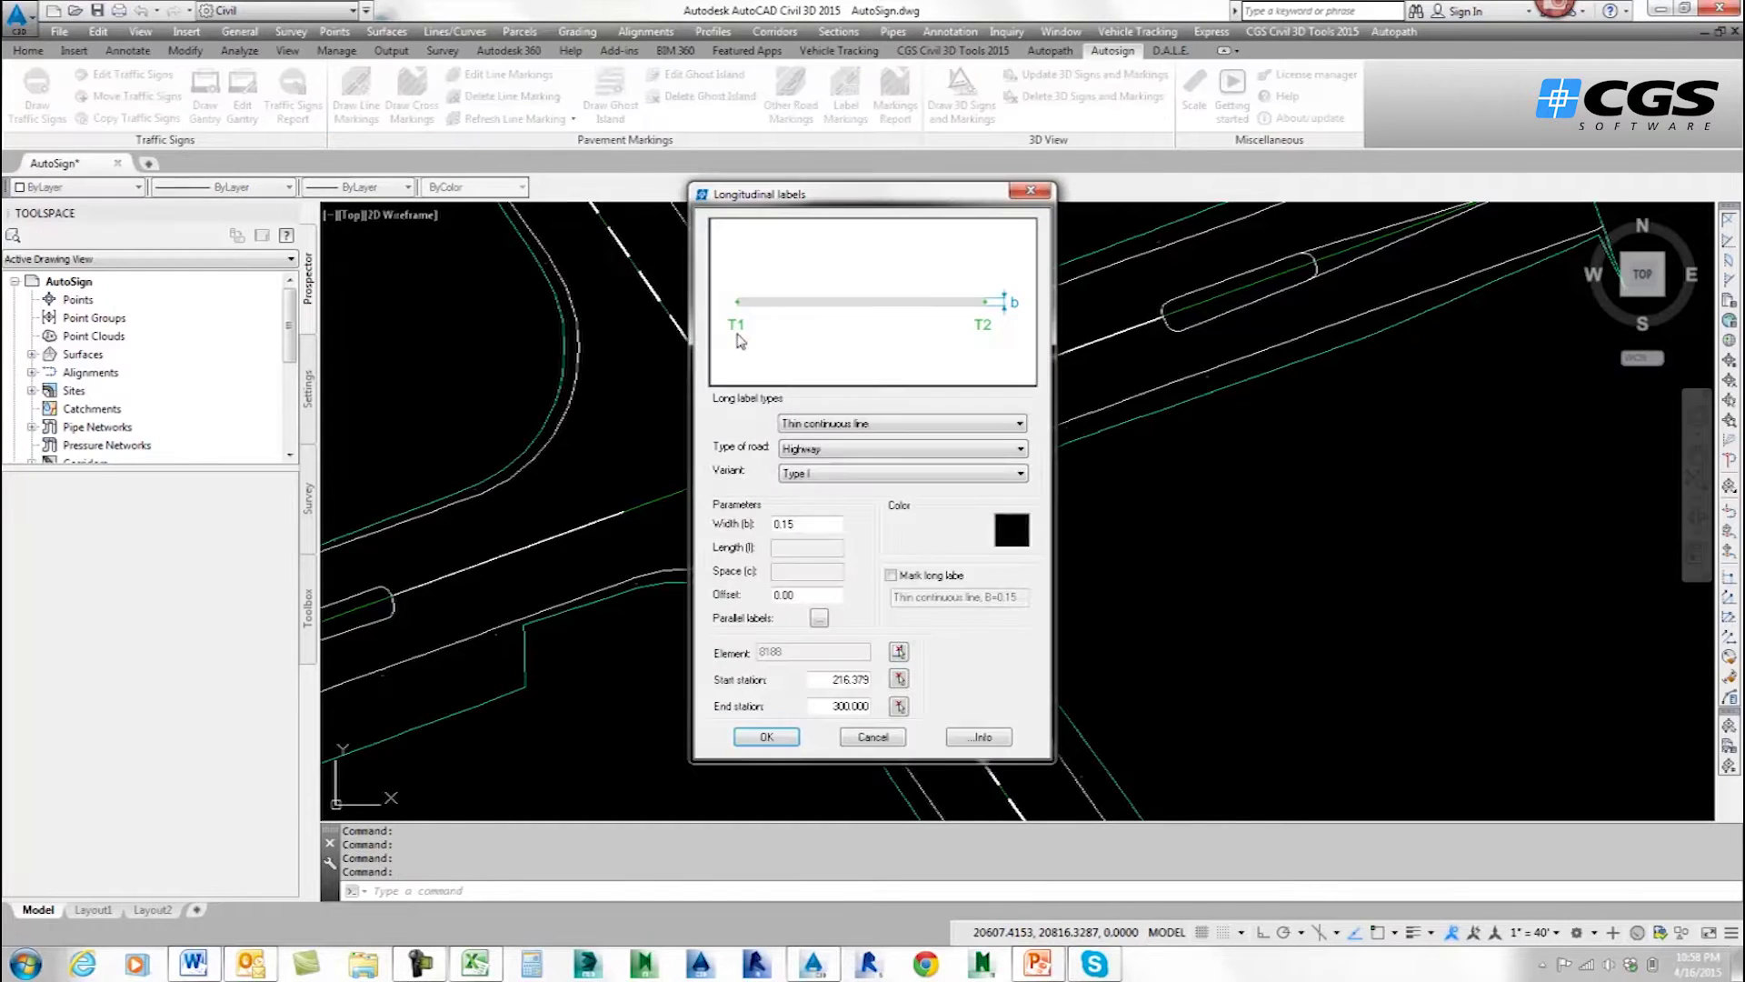
left_click(848, 424)
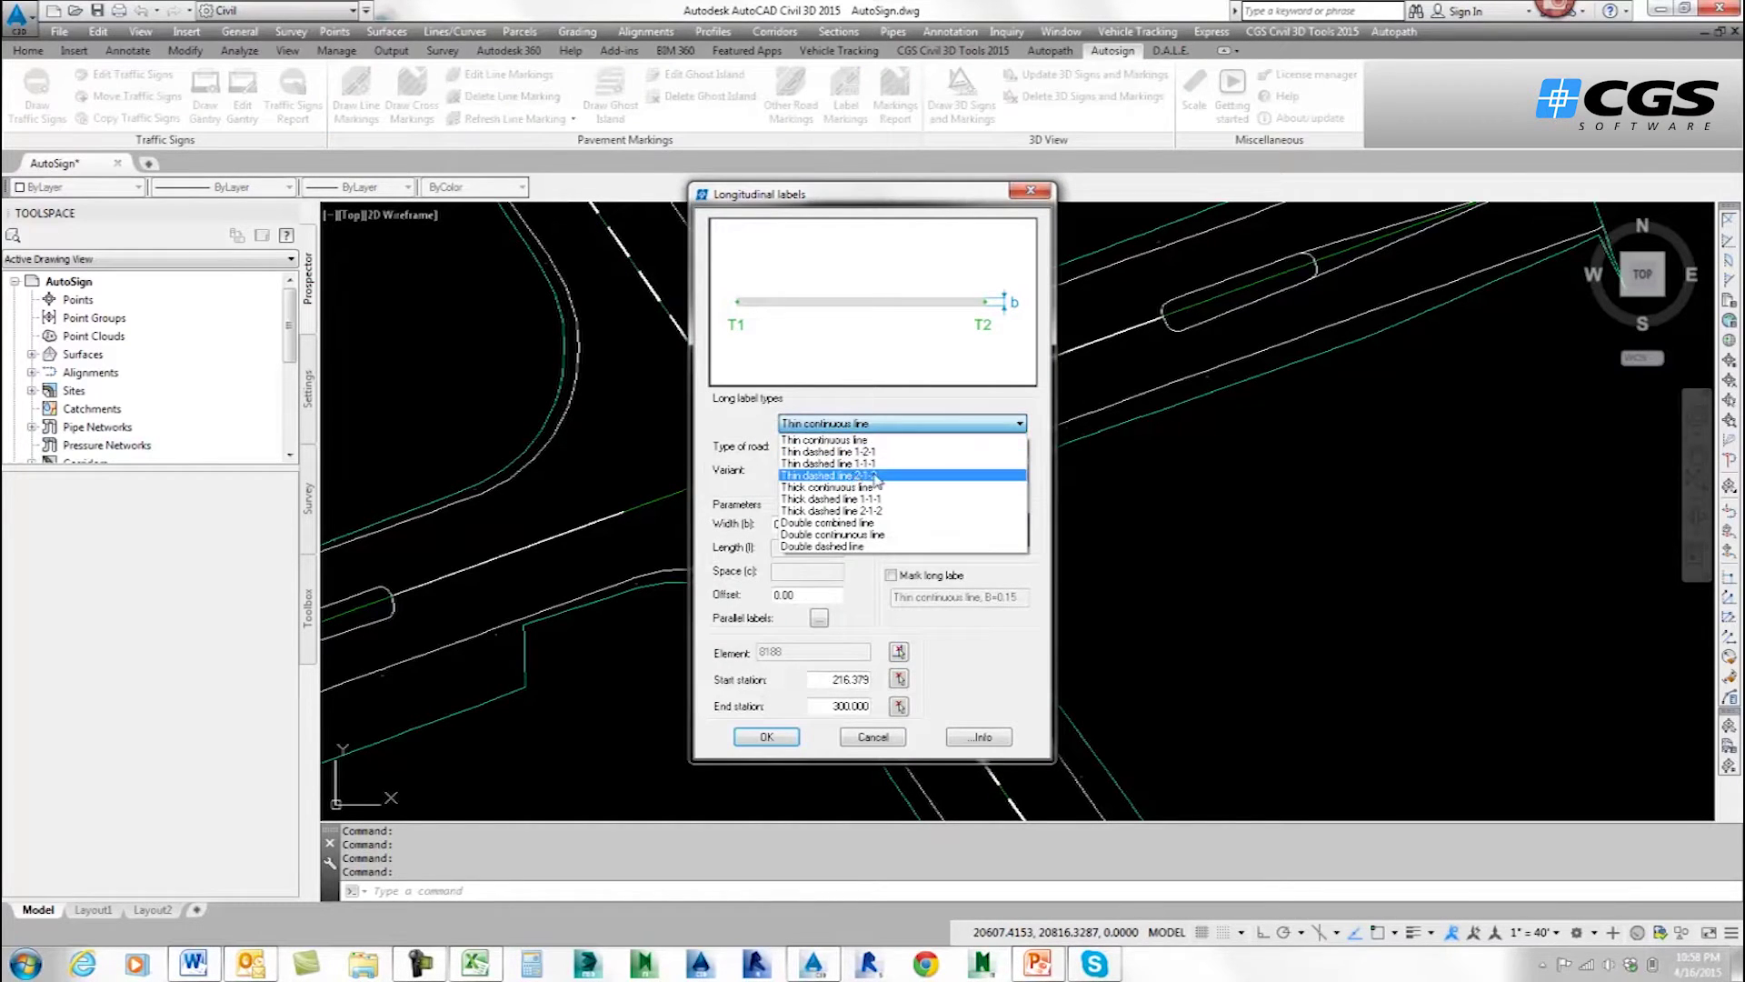
left_click(824, 489)
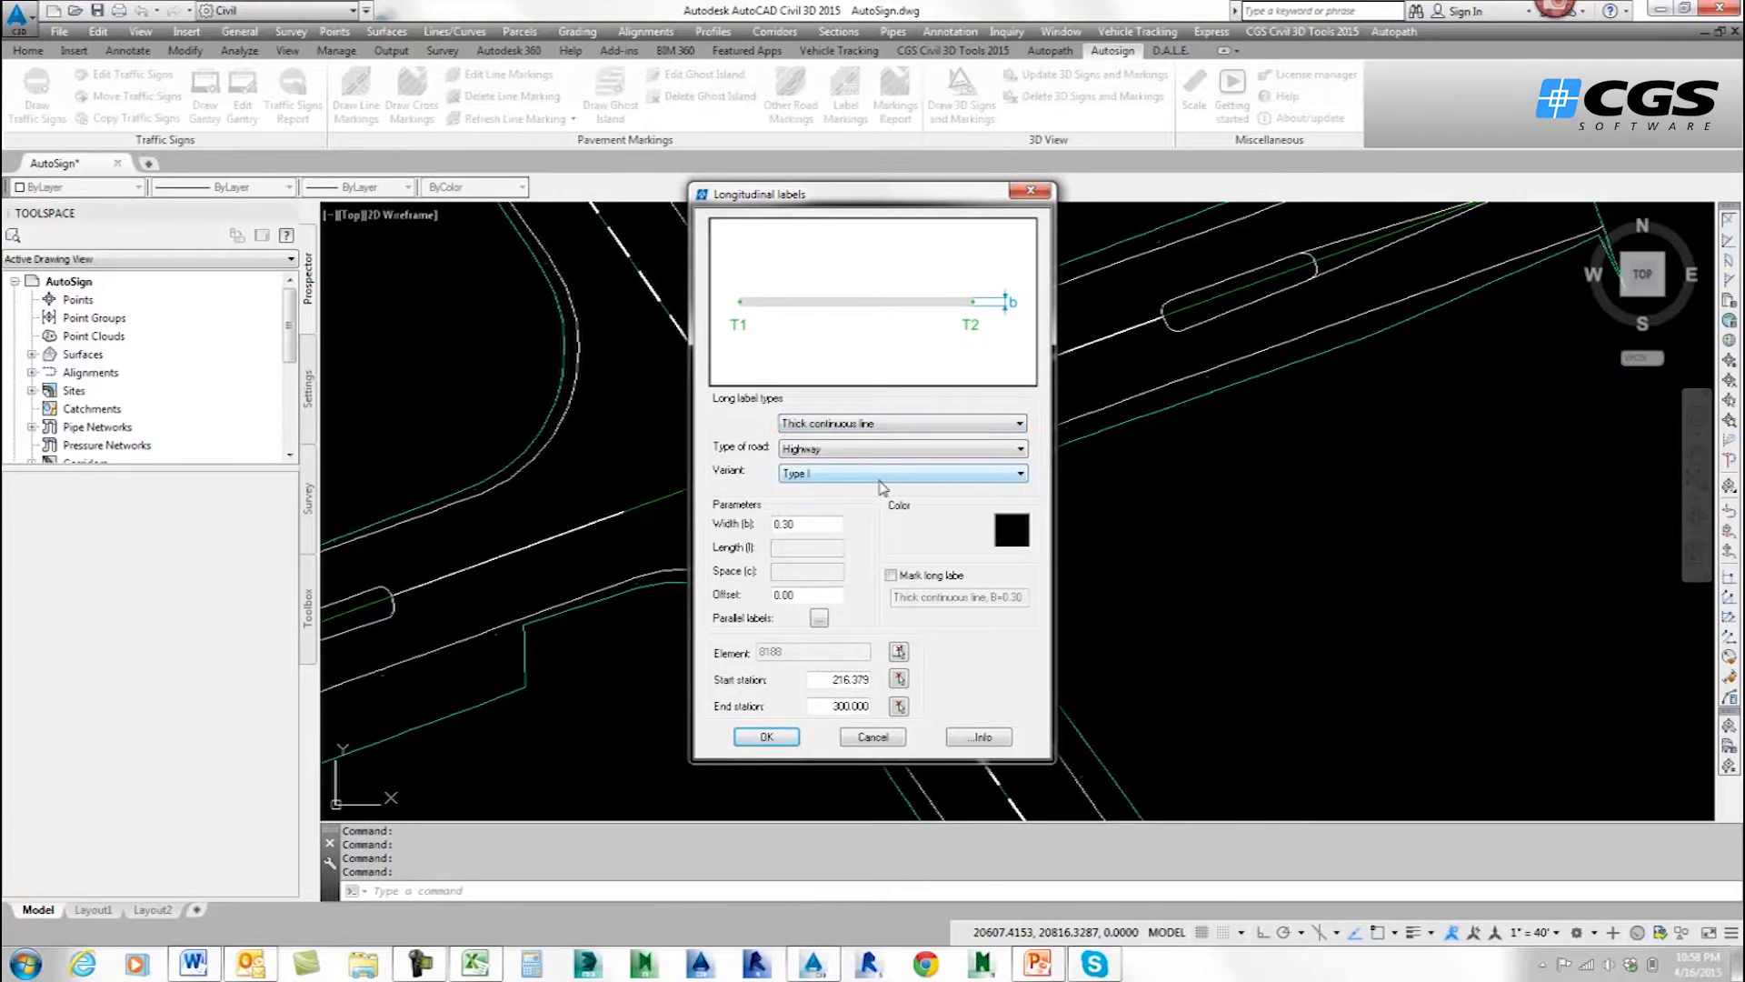
left_click(899, 653)
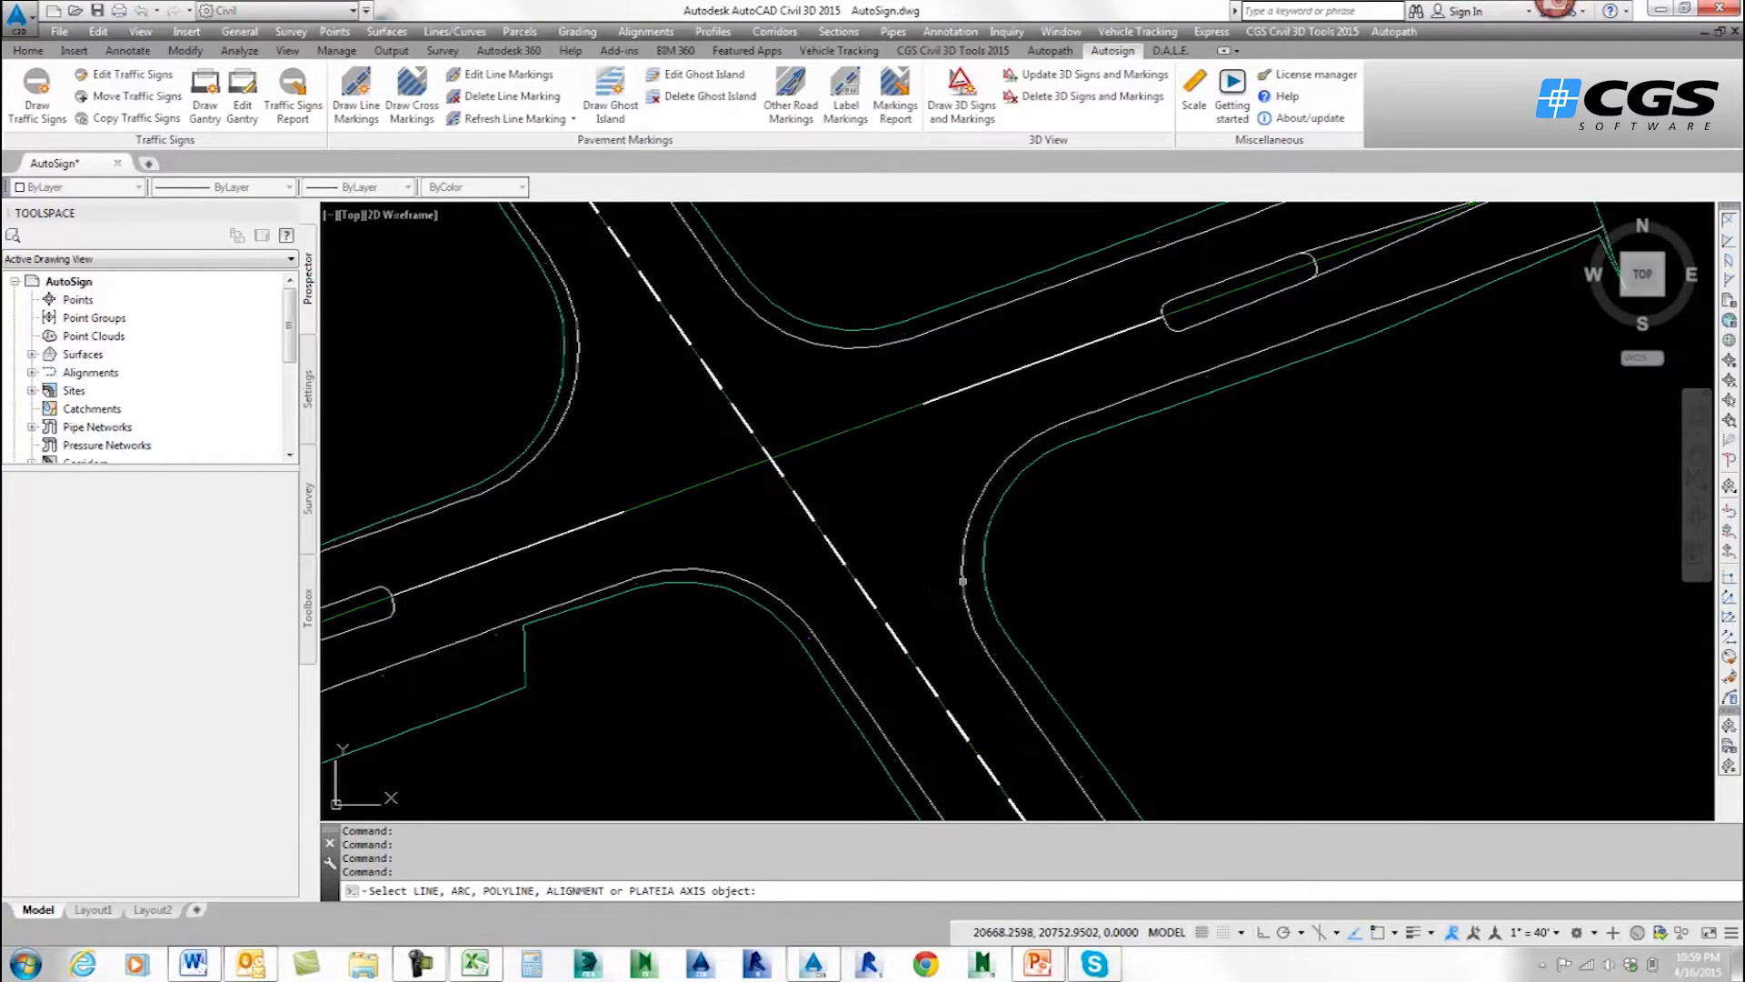
left_click(963, 581)
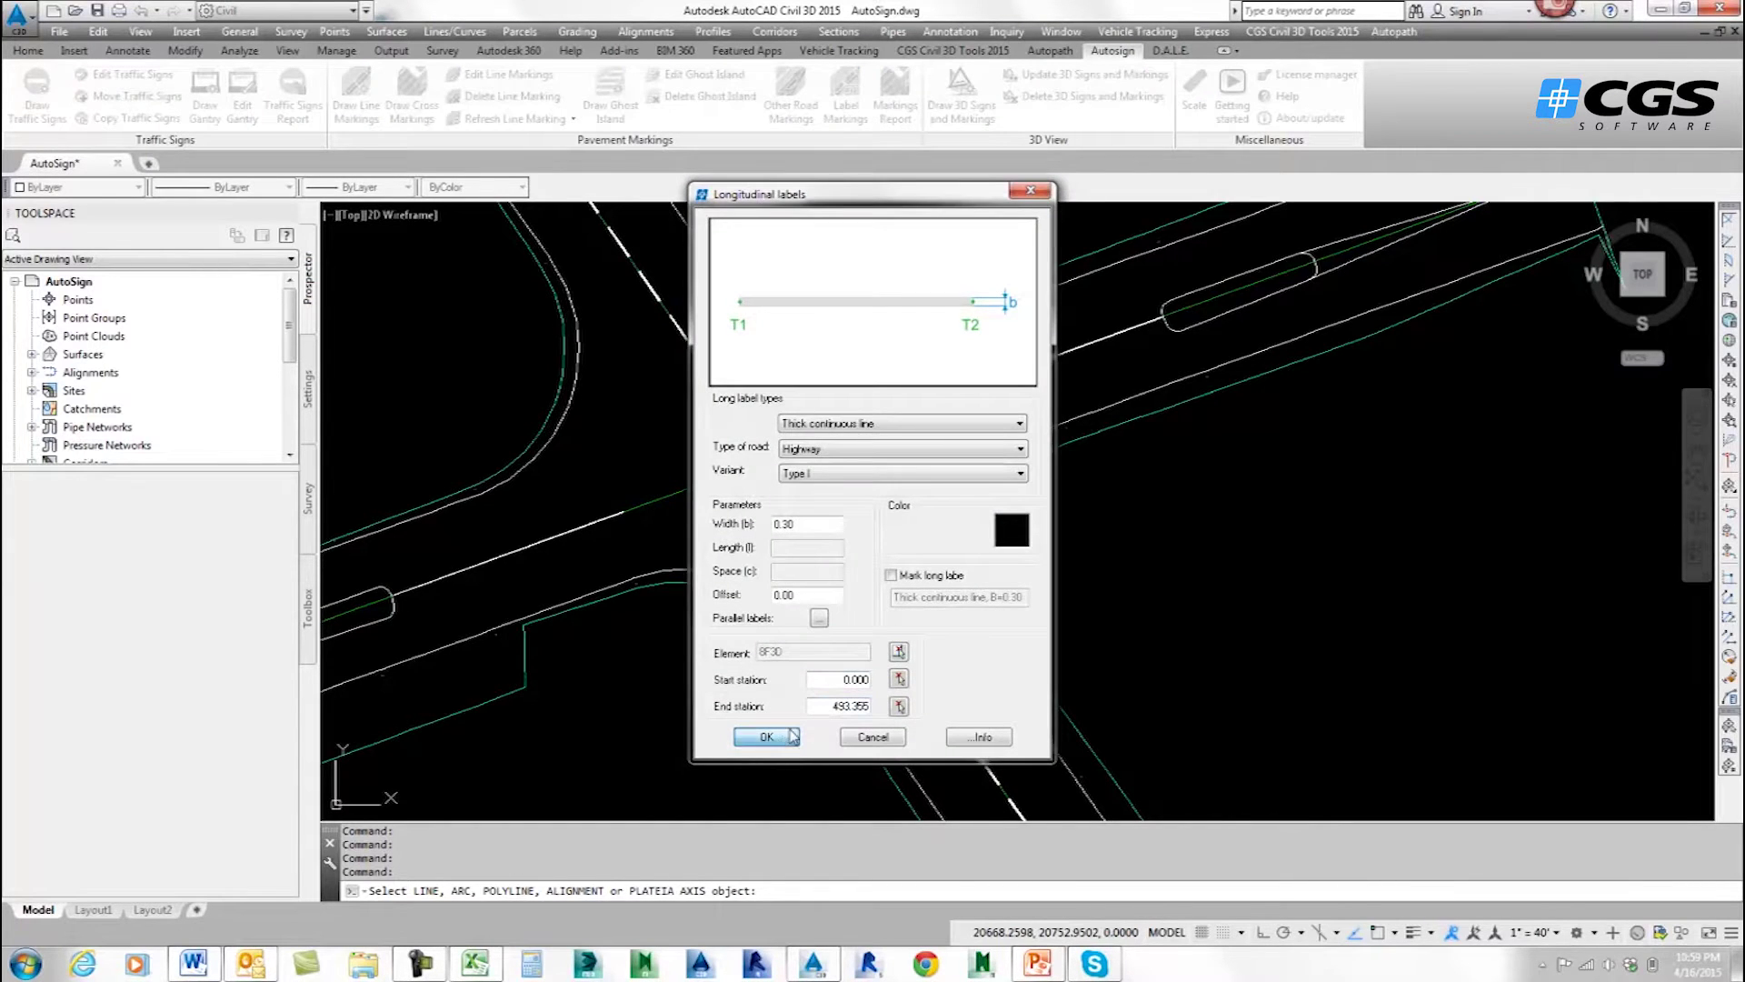
left_click(766, 737)
Draw a Thick continuous line marking 0.30 wide along the full length of the road edge line around the junction's northeast corner.
key("Return")
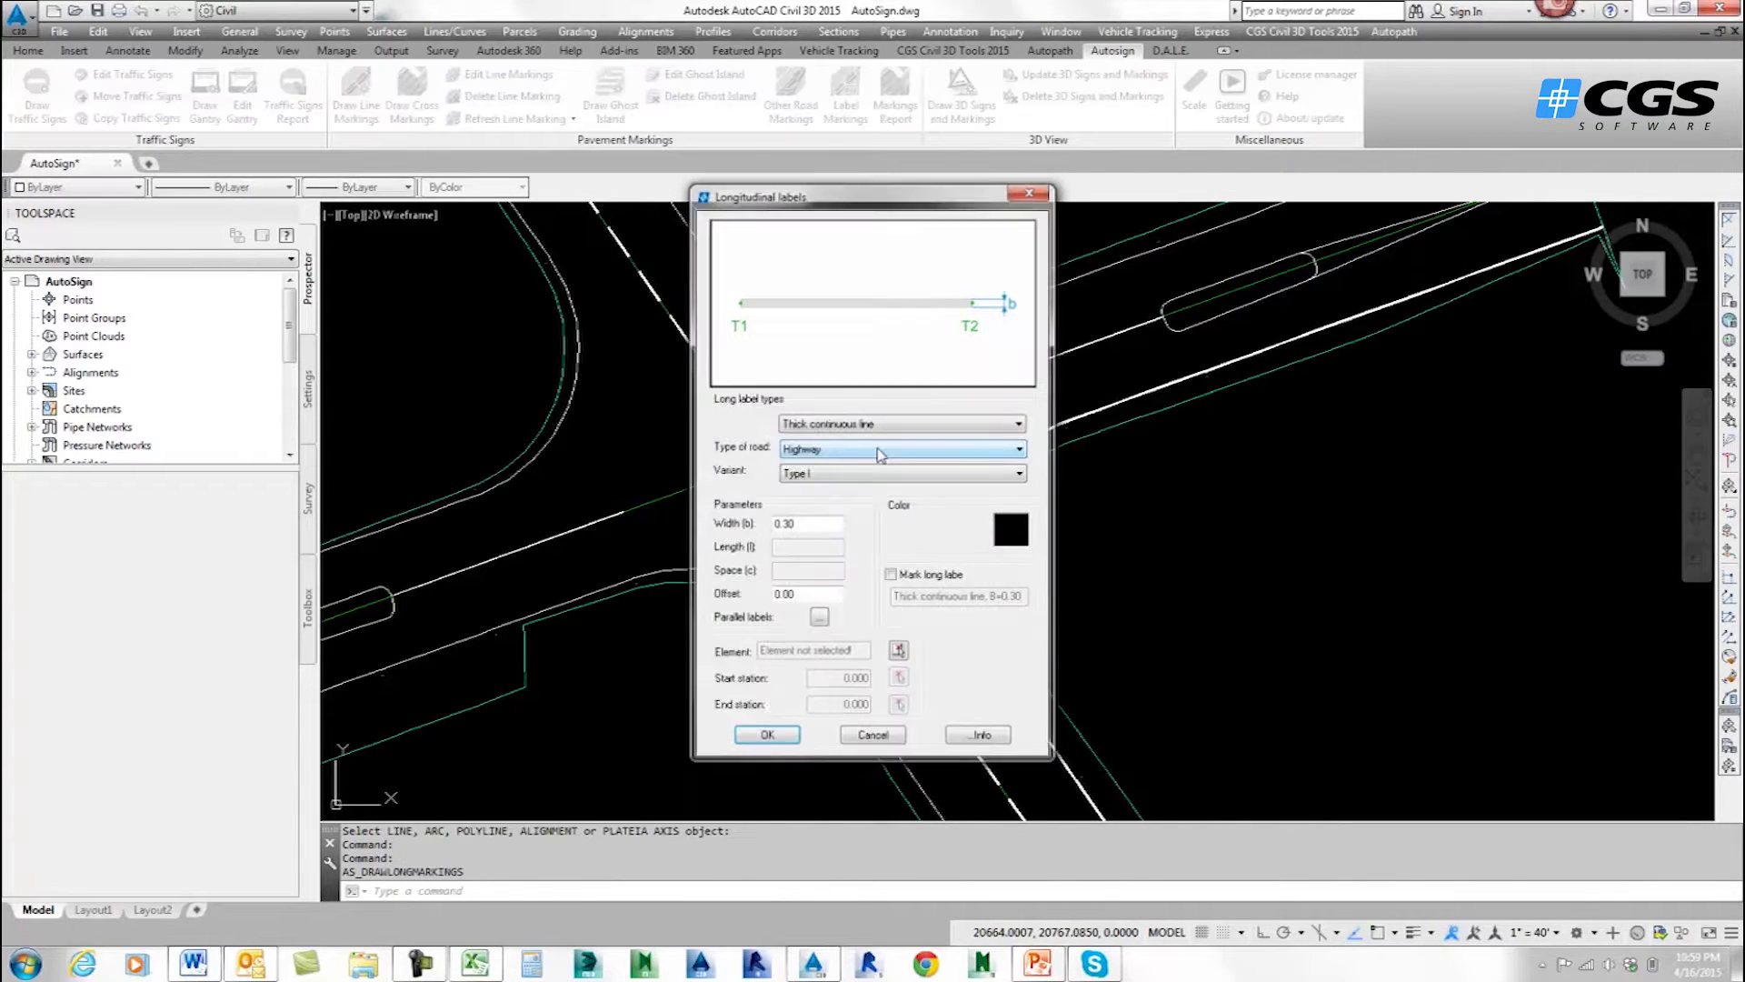
left_click(898, 650)
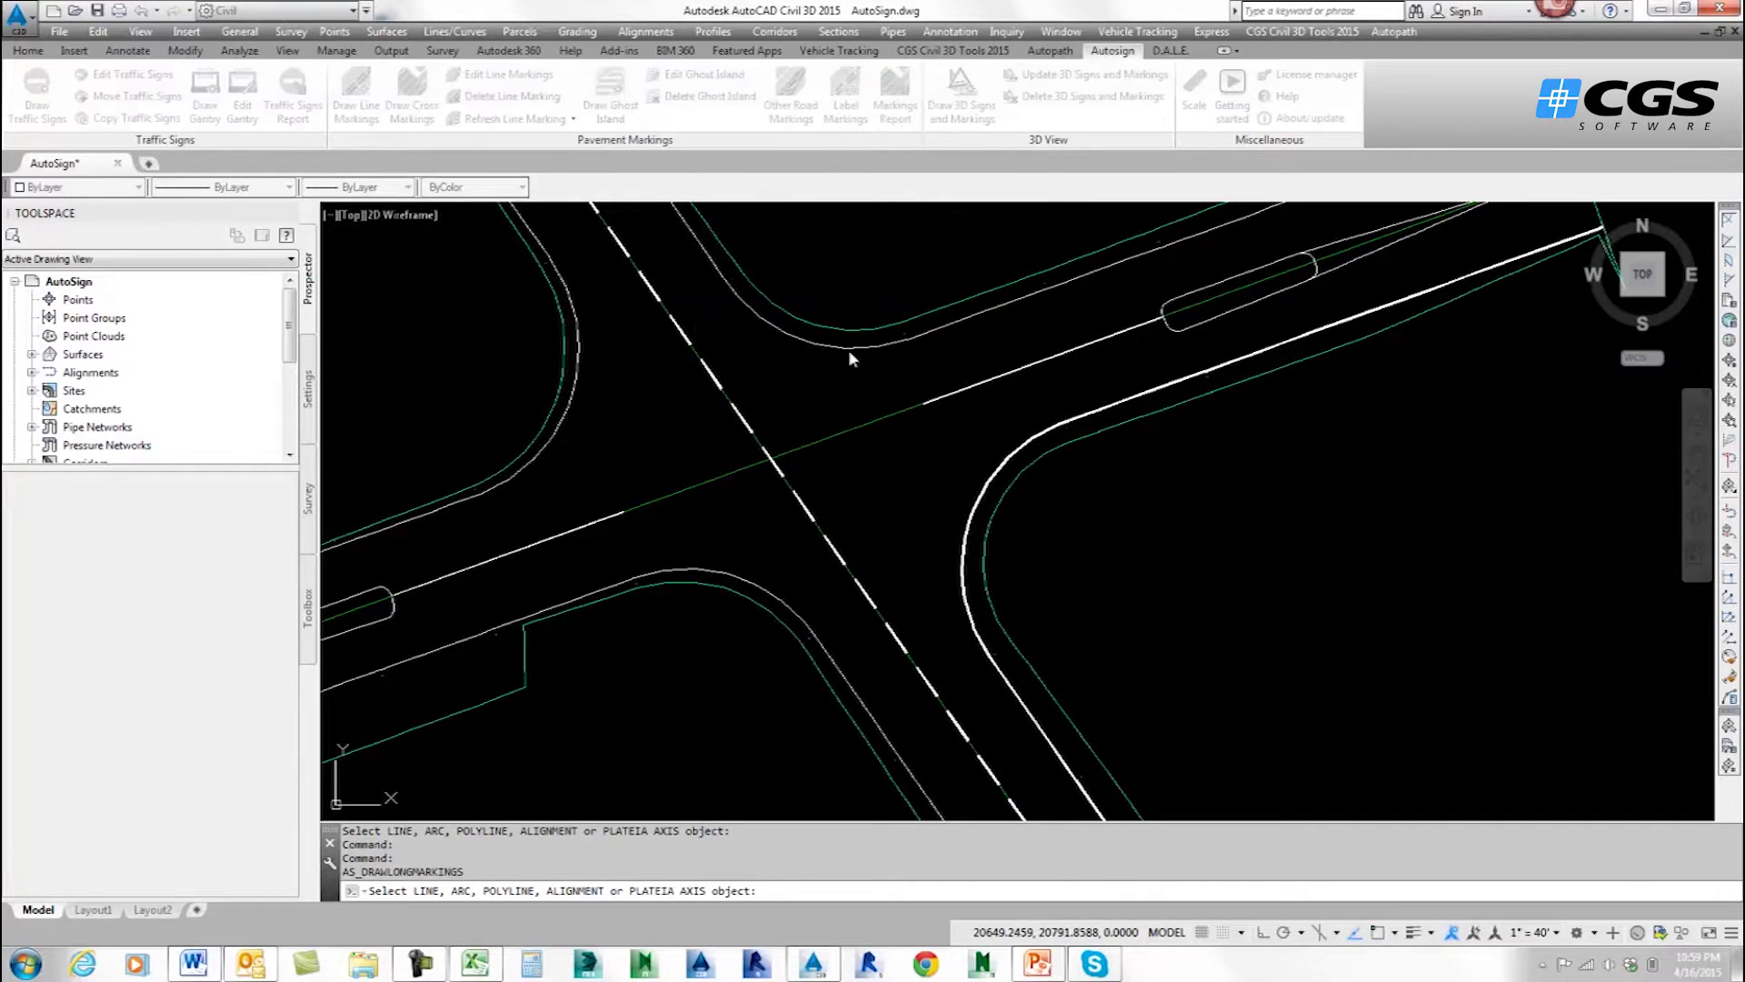
left_click(848, 349)
left_click(766, 736)
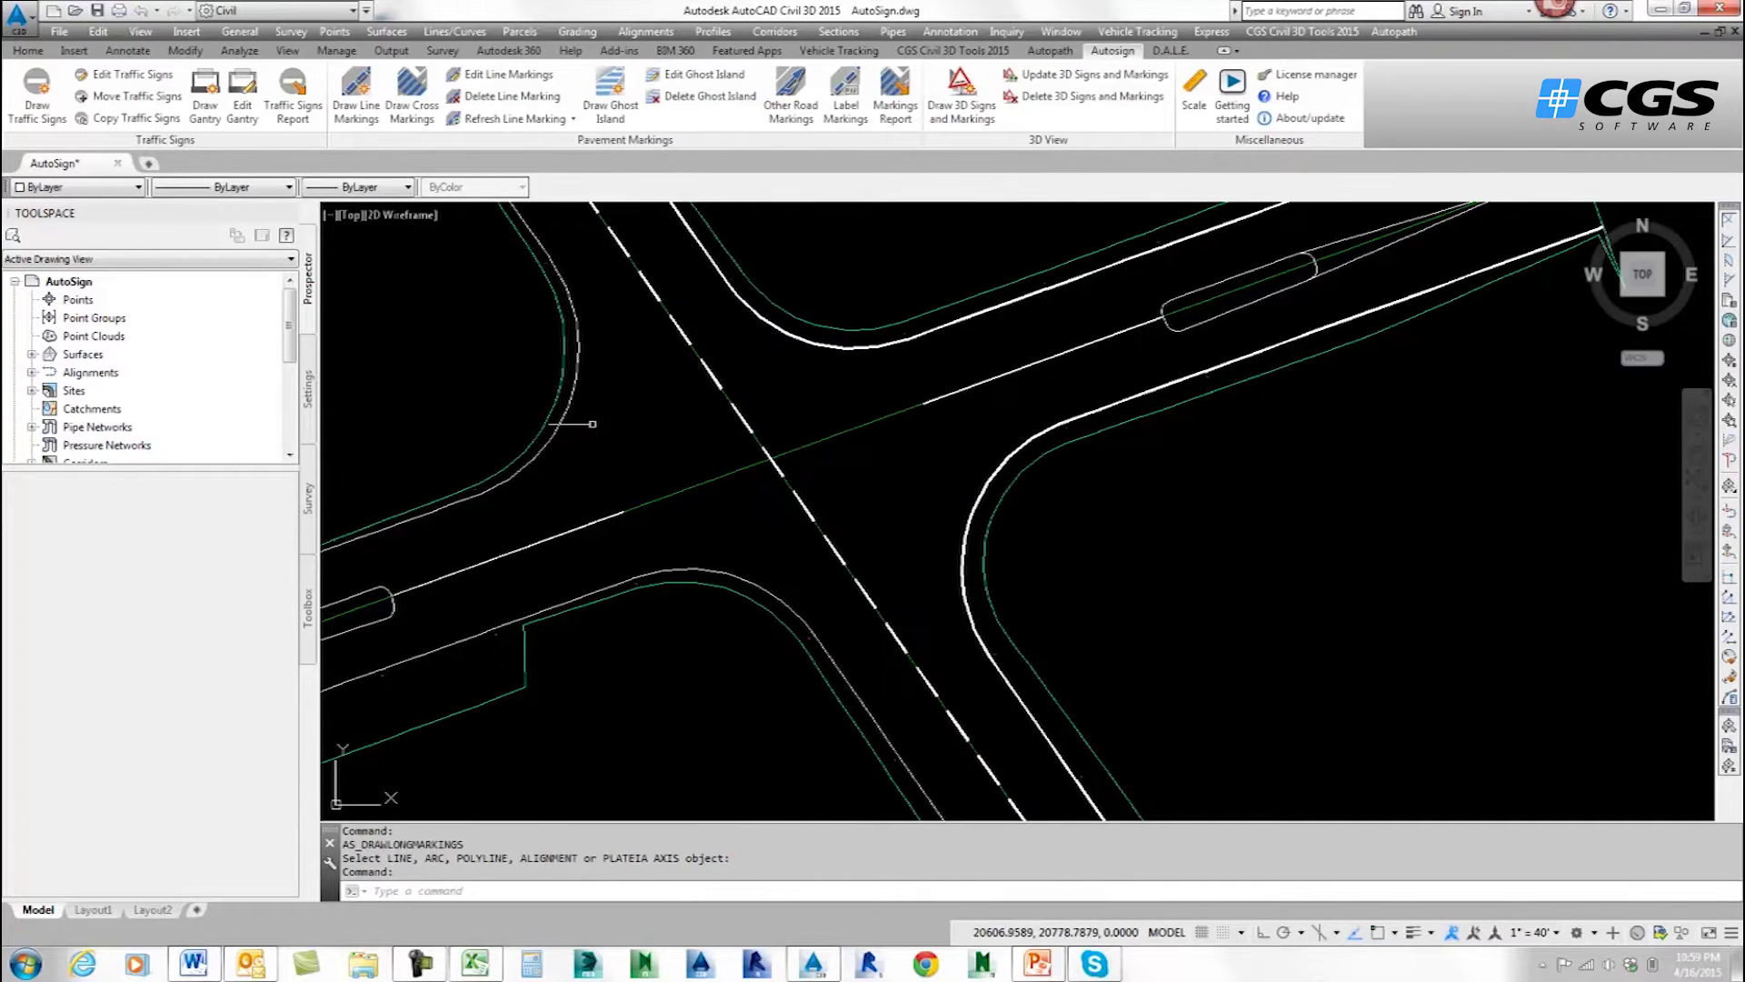
Draw Thick continuous line markings 0.30 wide along the full edge lines around the junction's northwest and southwest corners.
key("Return")
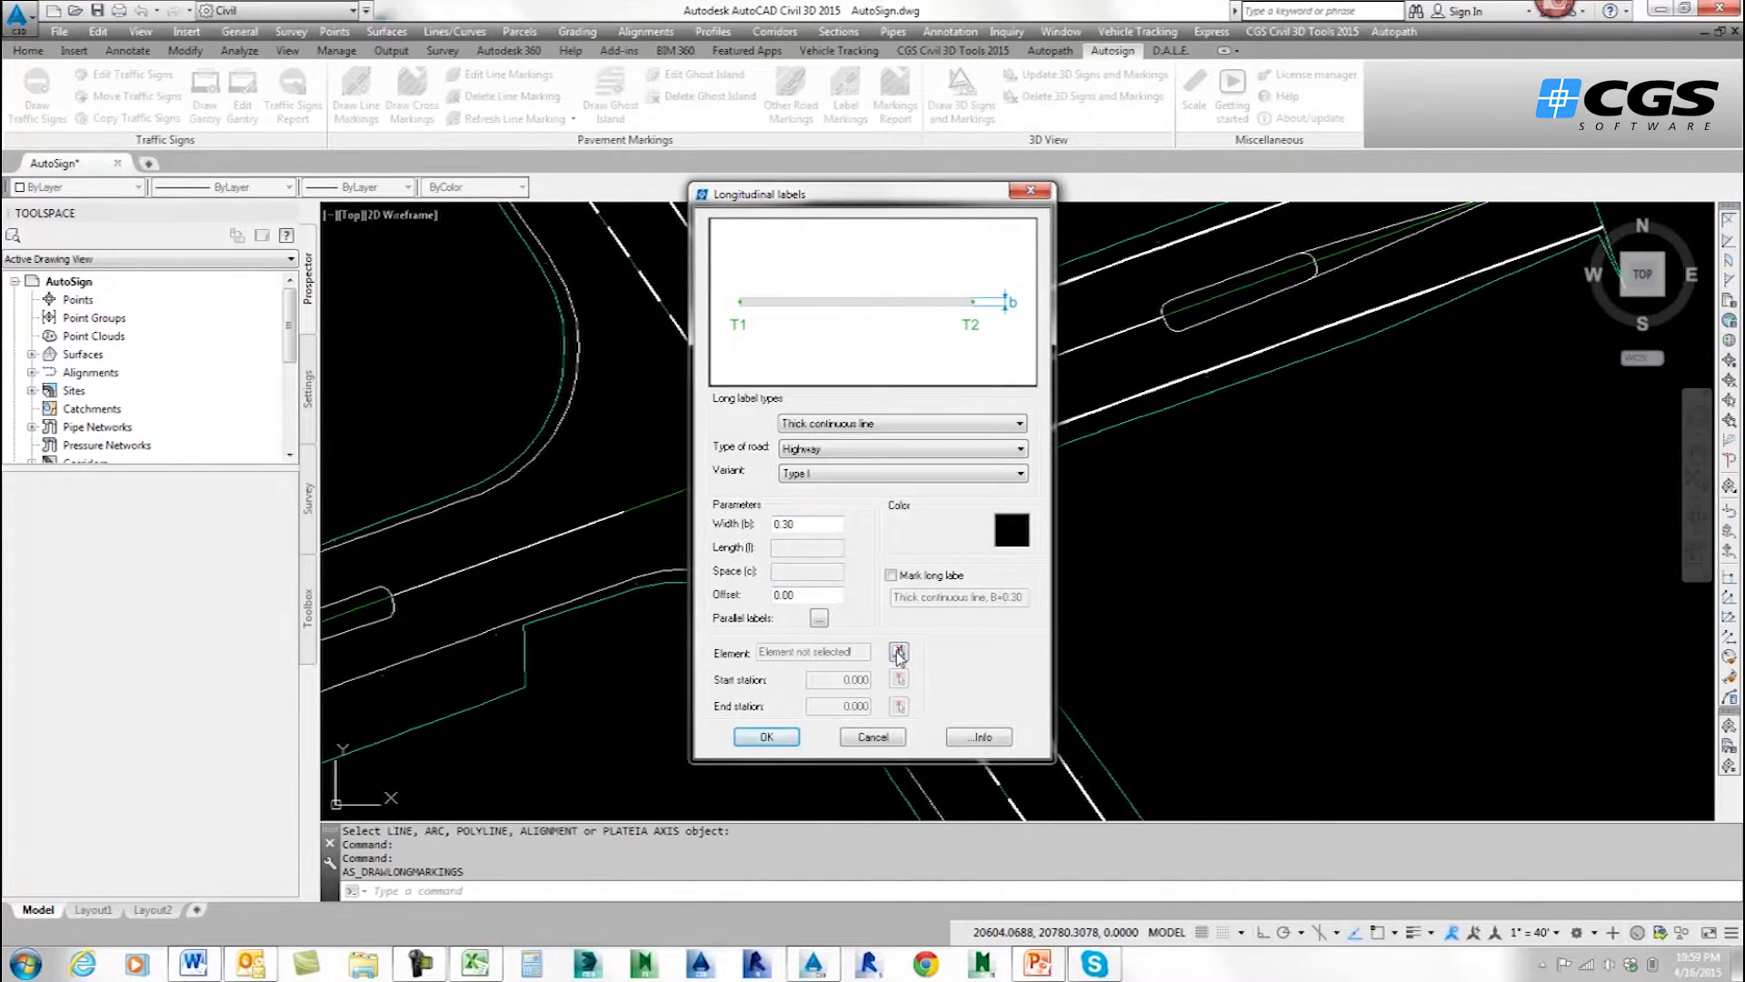
left_click(898, 653)
left_click(559, 425)
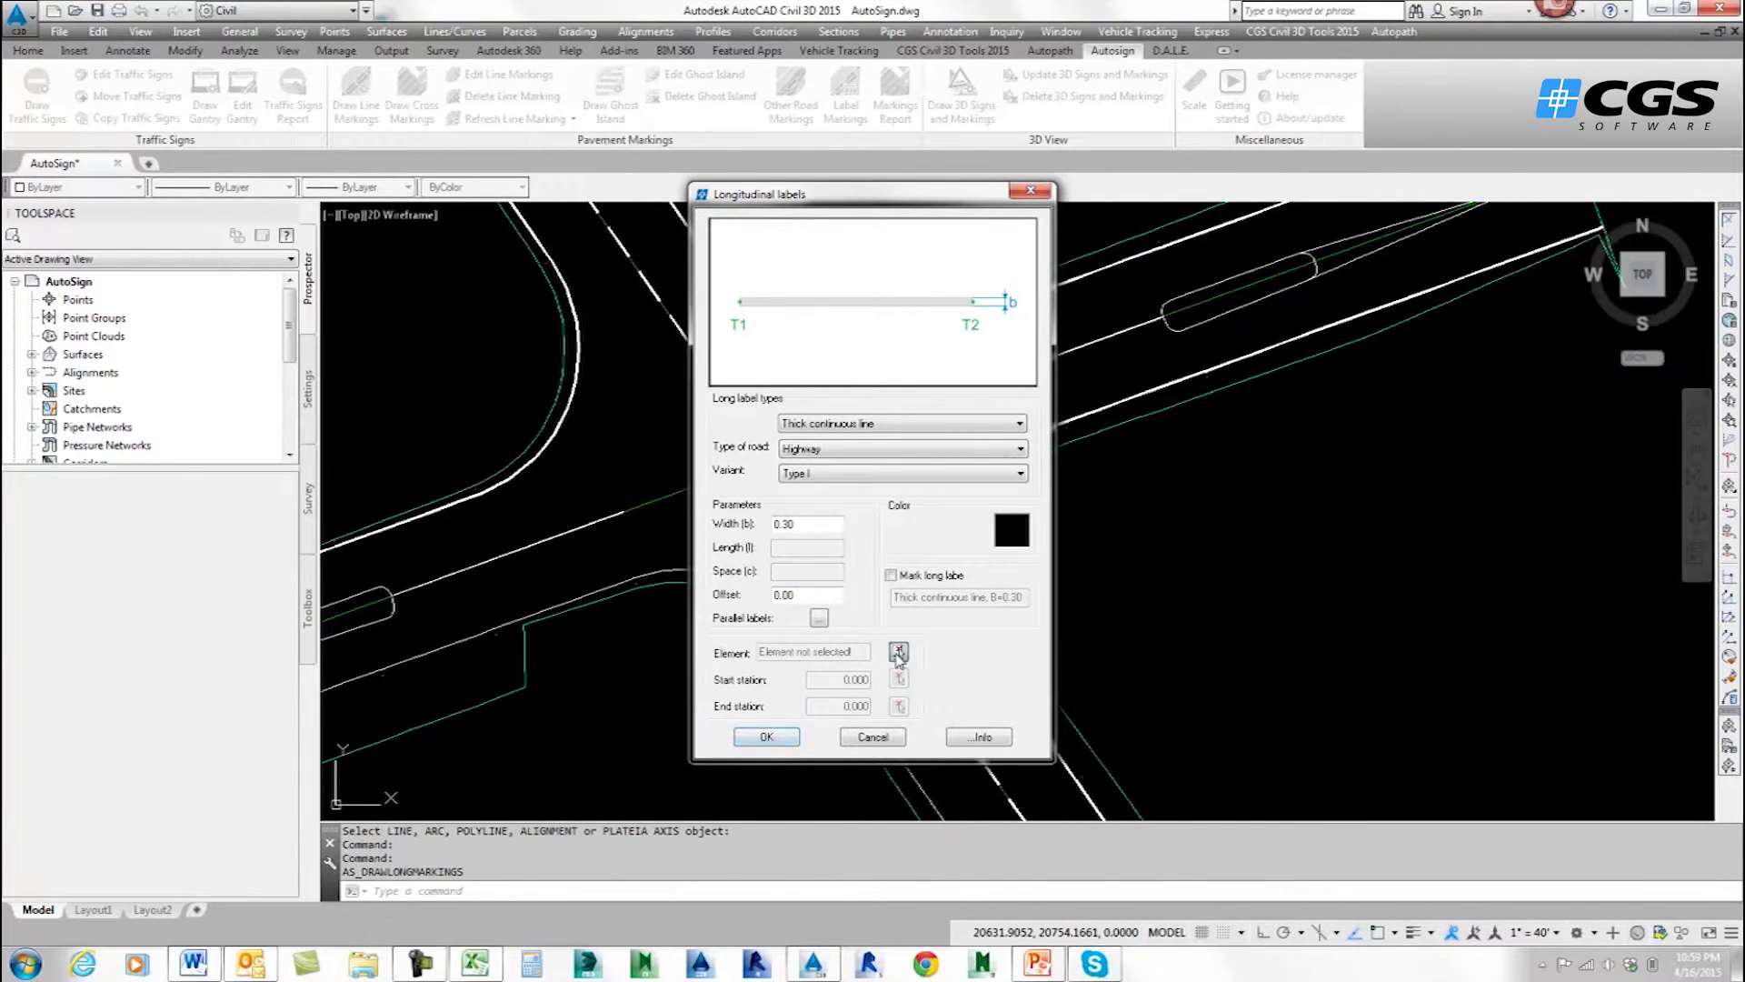
left_click(898, 653)
left_click(760, 589)
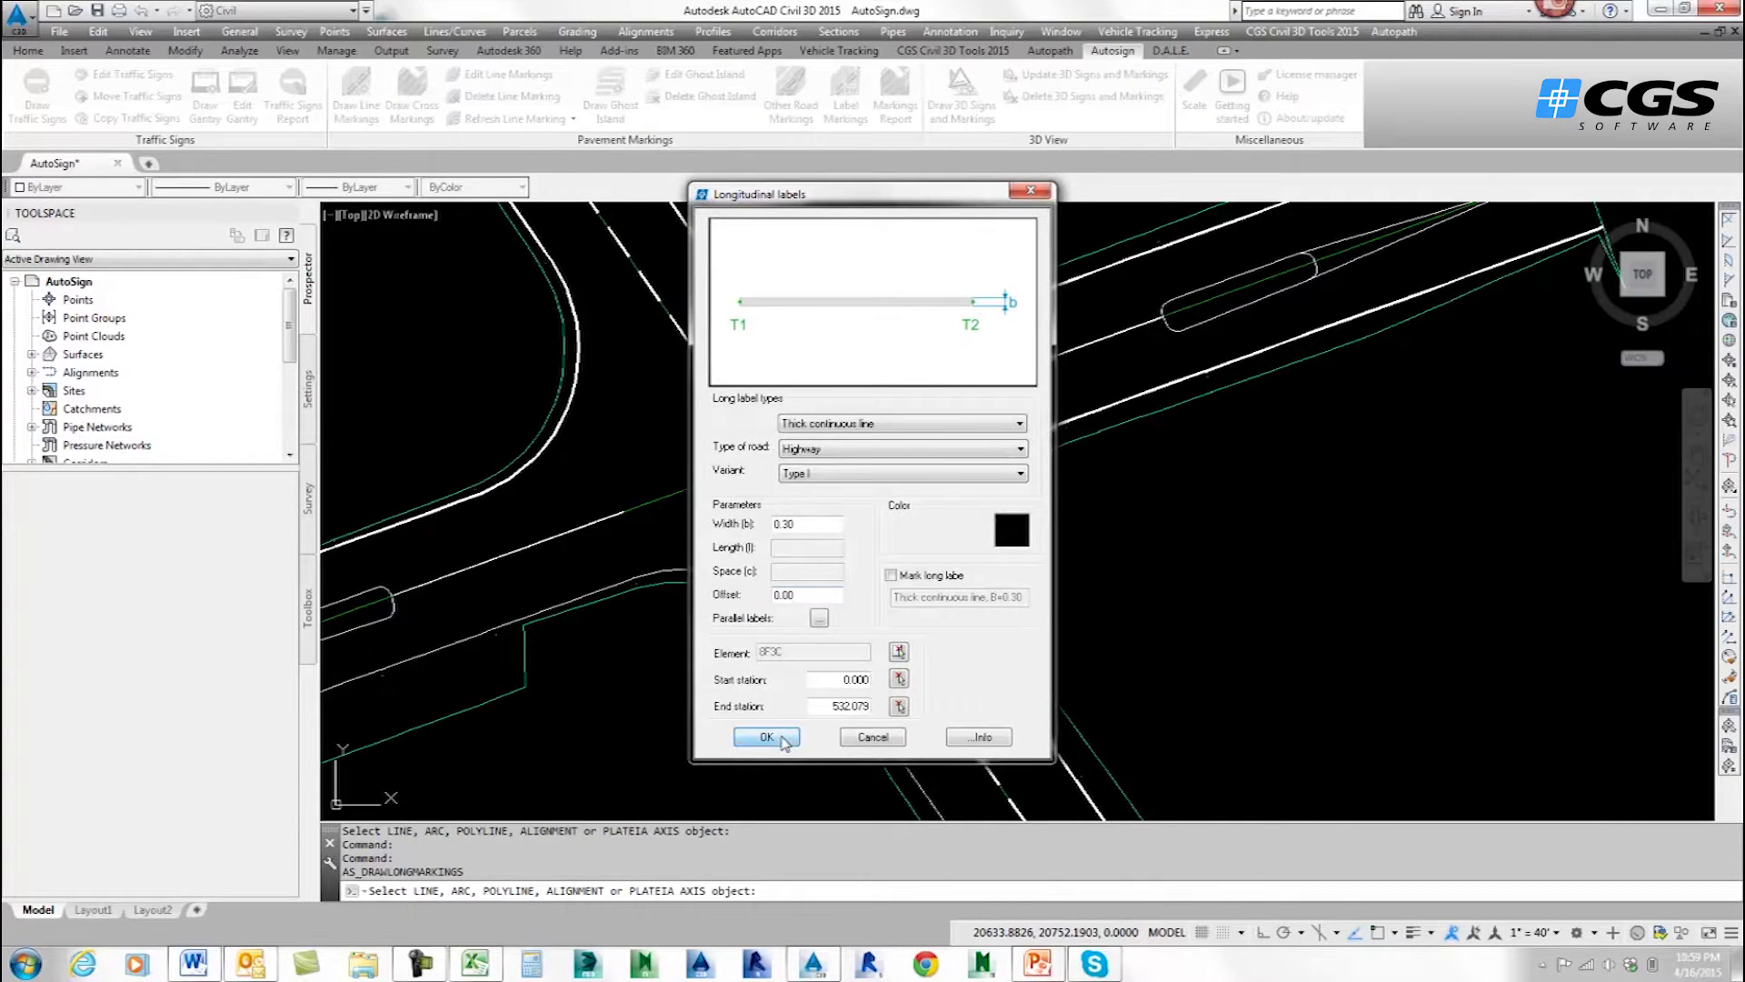
left_click(768, 737)
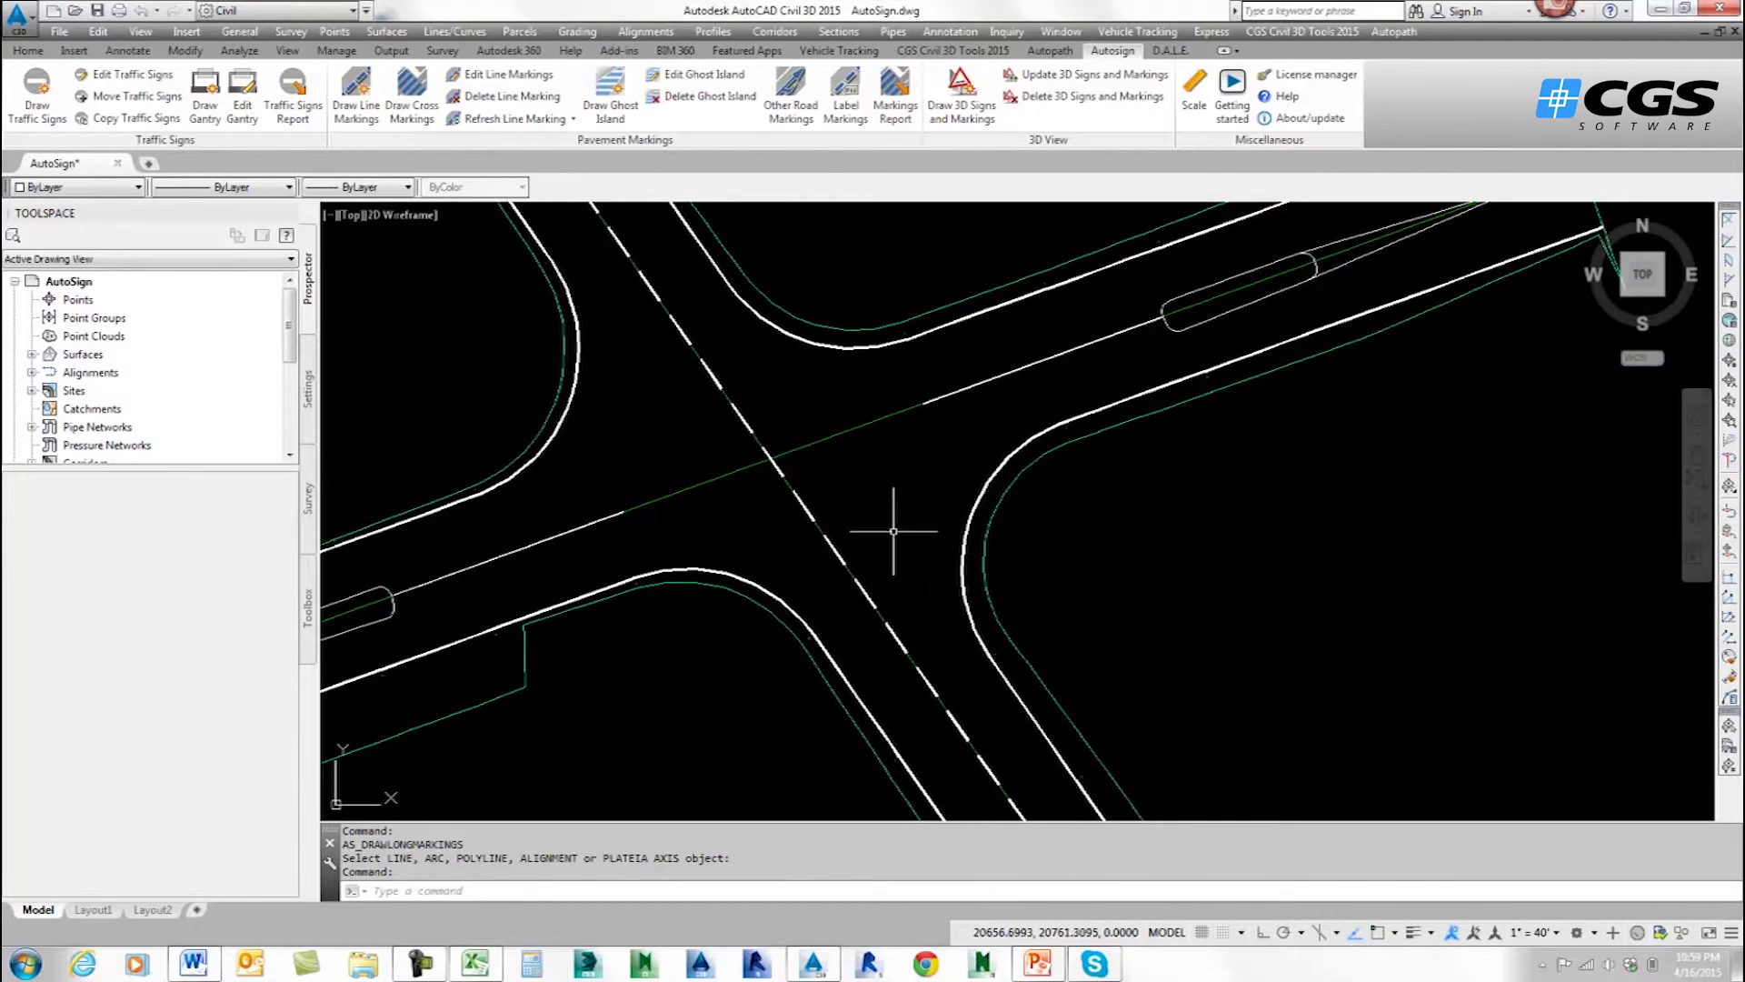
Draw a Stop line cross marking 0.50 wide on the west arm, from the centre marking's endpoint to the south edge line.
left_click(412, 91)
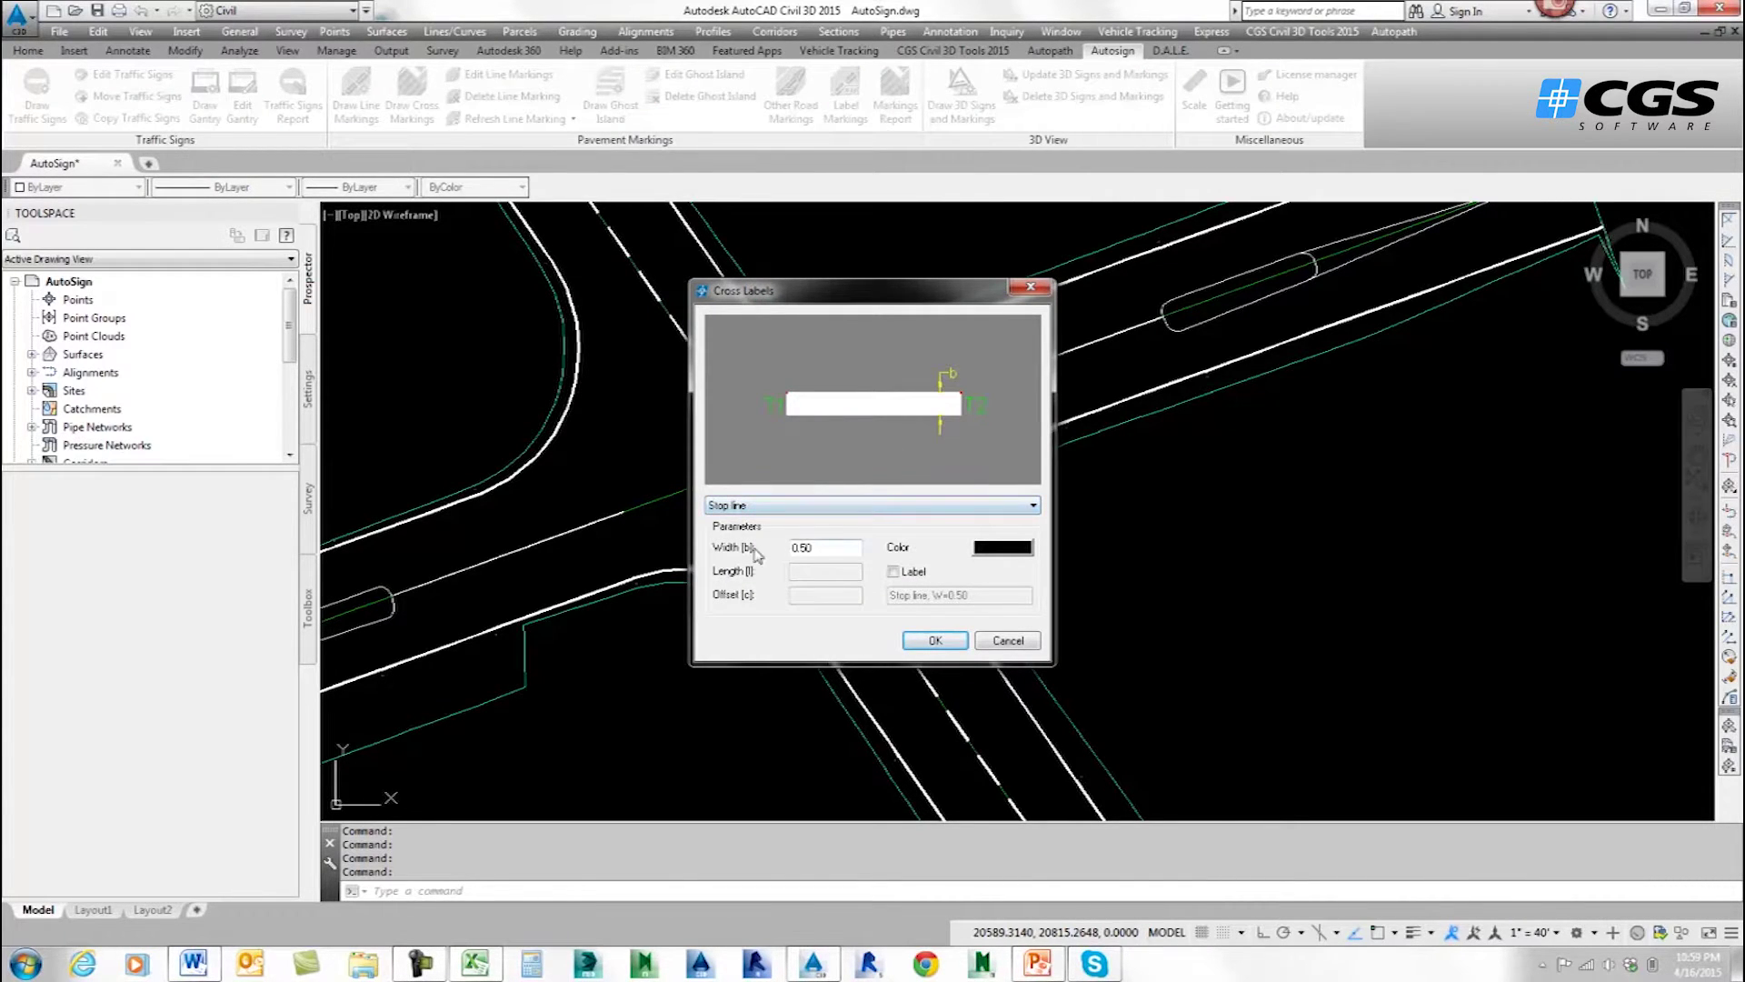
left_click(935, 641)
right_click(645, 535, "shift")
left_click(714, 626)
left_click(623, 514)
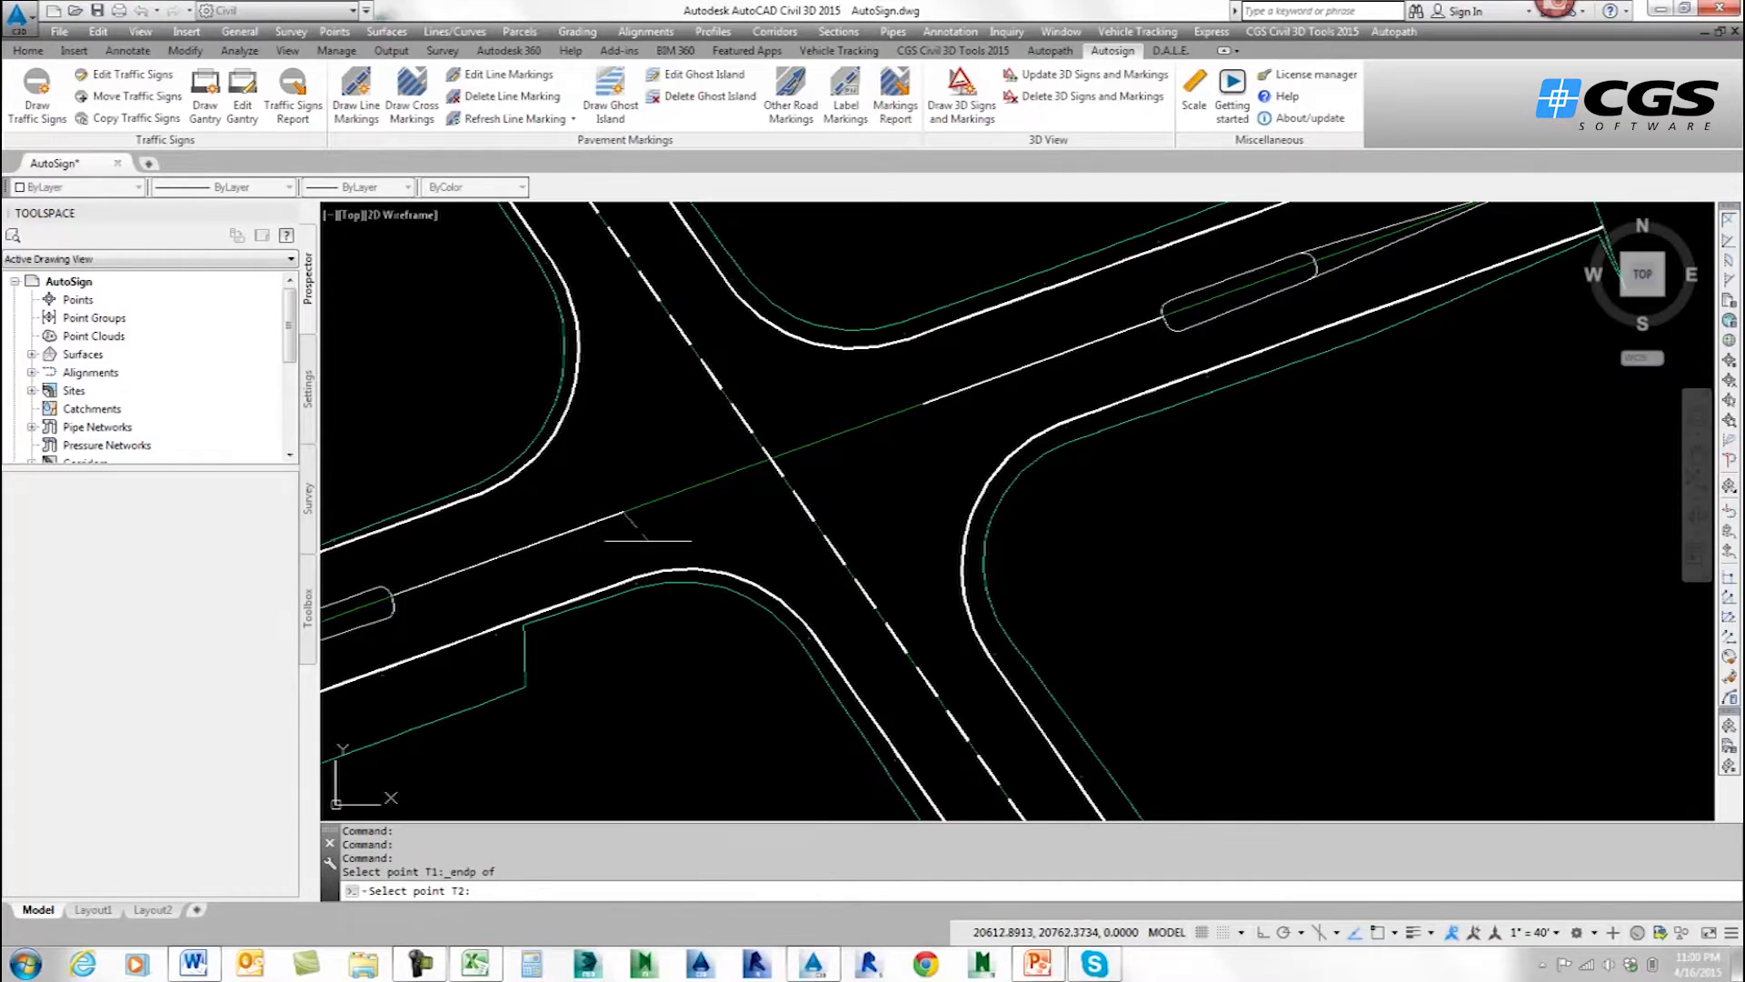
scroll(647, 540, "up", 4)
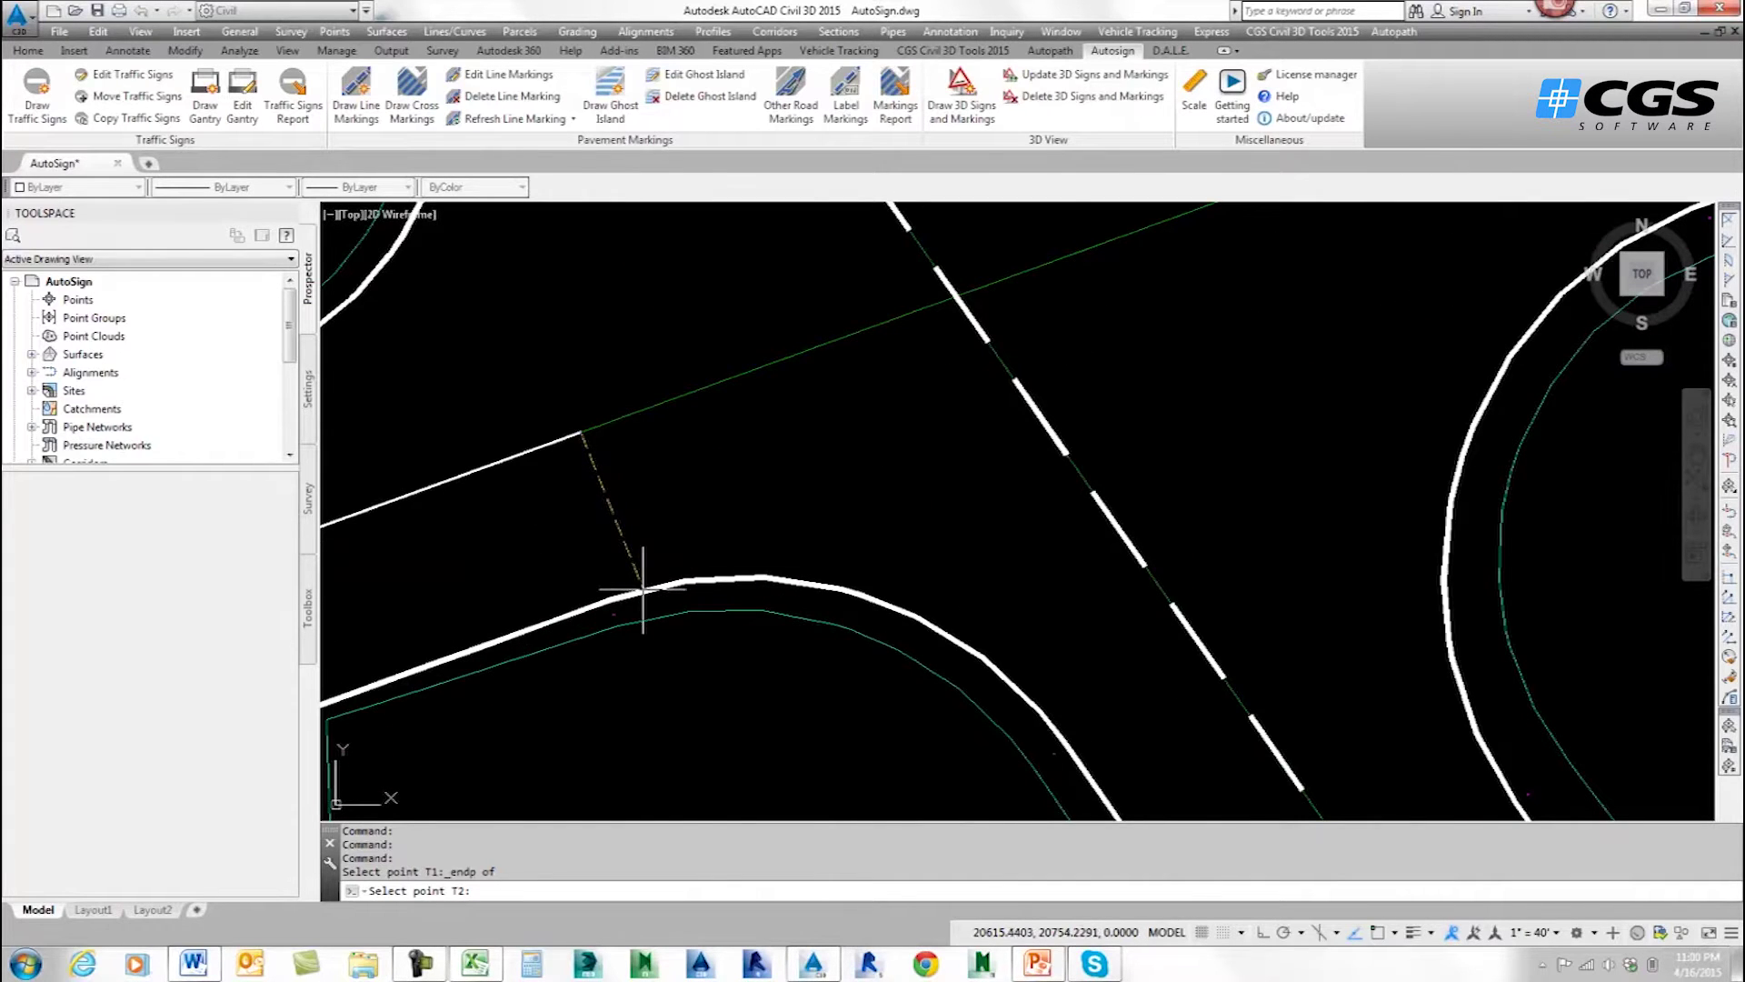
left_click(643, 588)
scroll(693, 500, "down", 4)
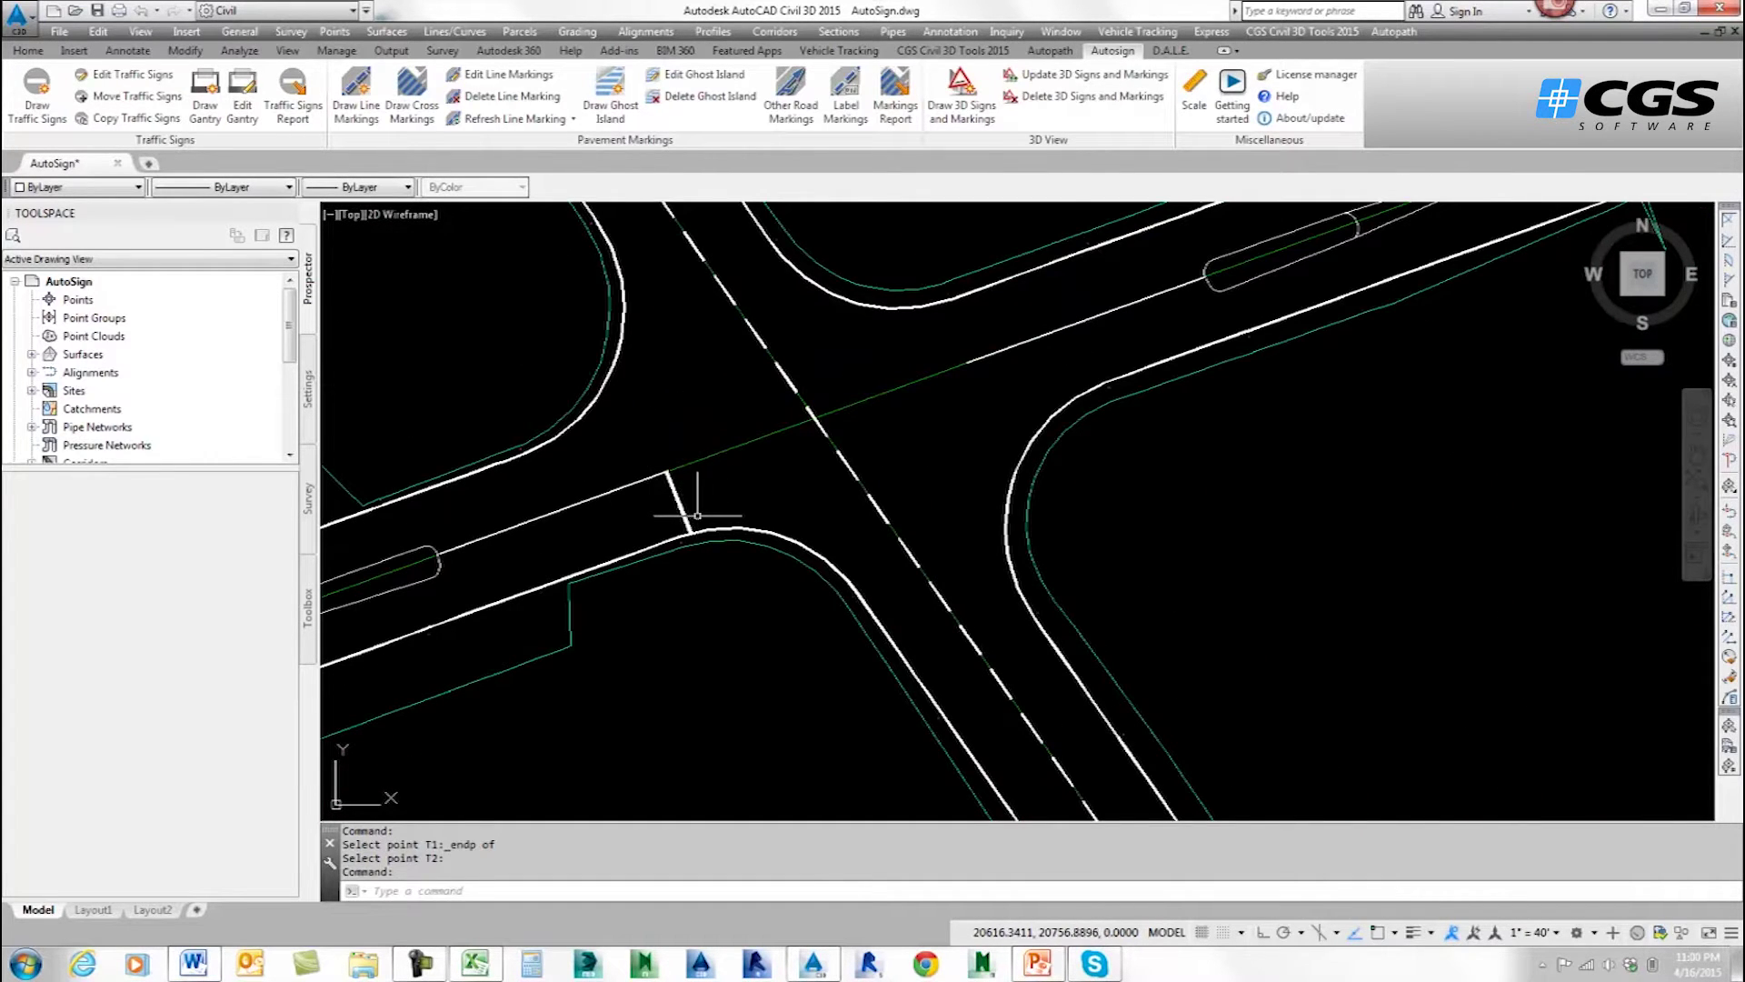
Draw a Stop line 0.50 wide on the east arm, from the centre marking's endpoint to the north edge line.
left_click(412, 95)
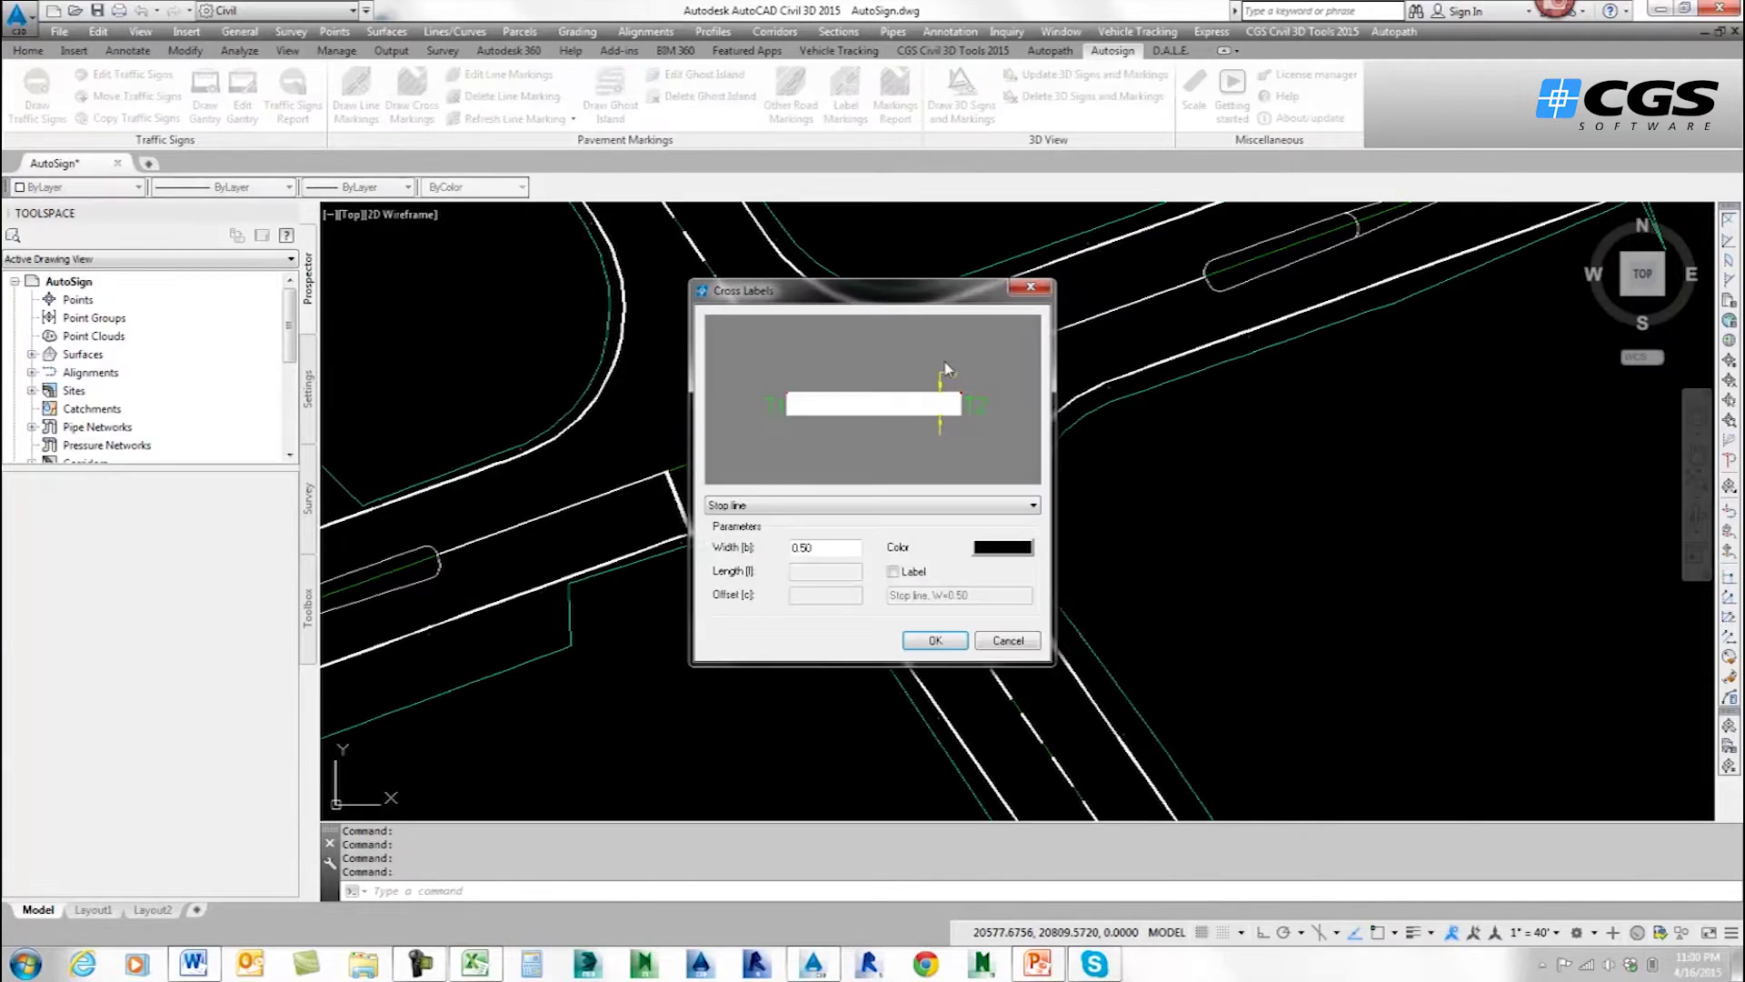
left_click(936, 640)
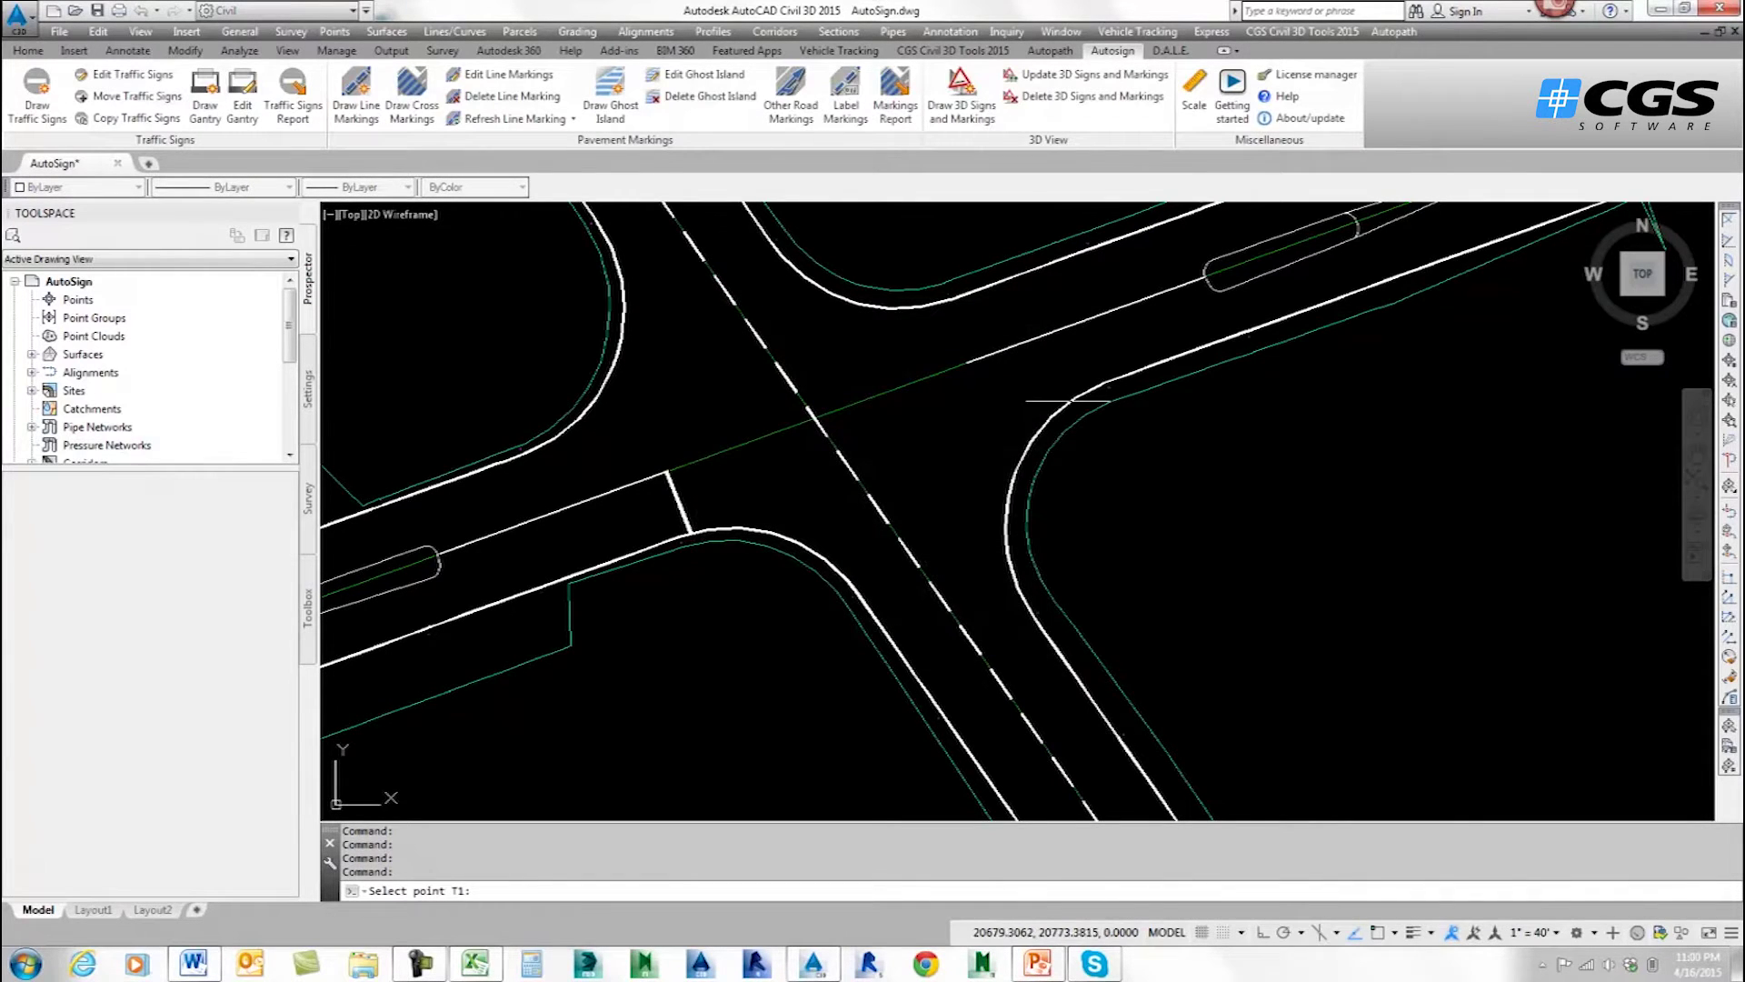
right_click(982, 371, "shift")
left_click(966, 359)
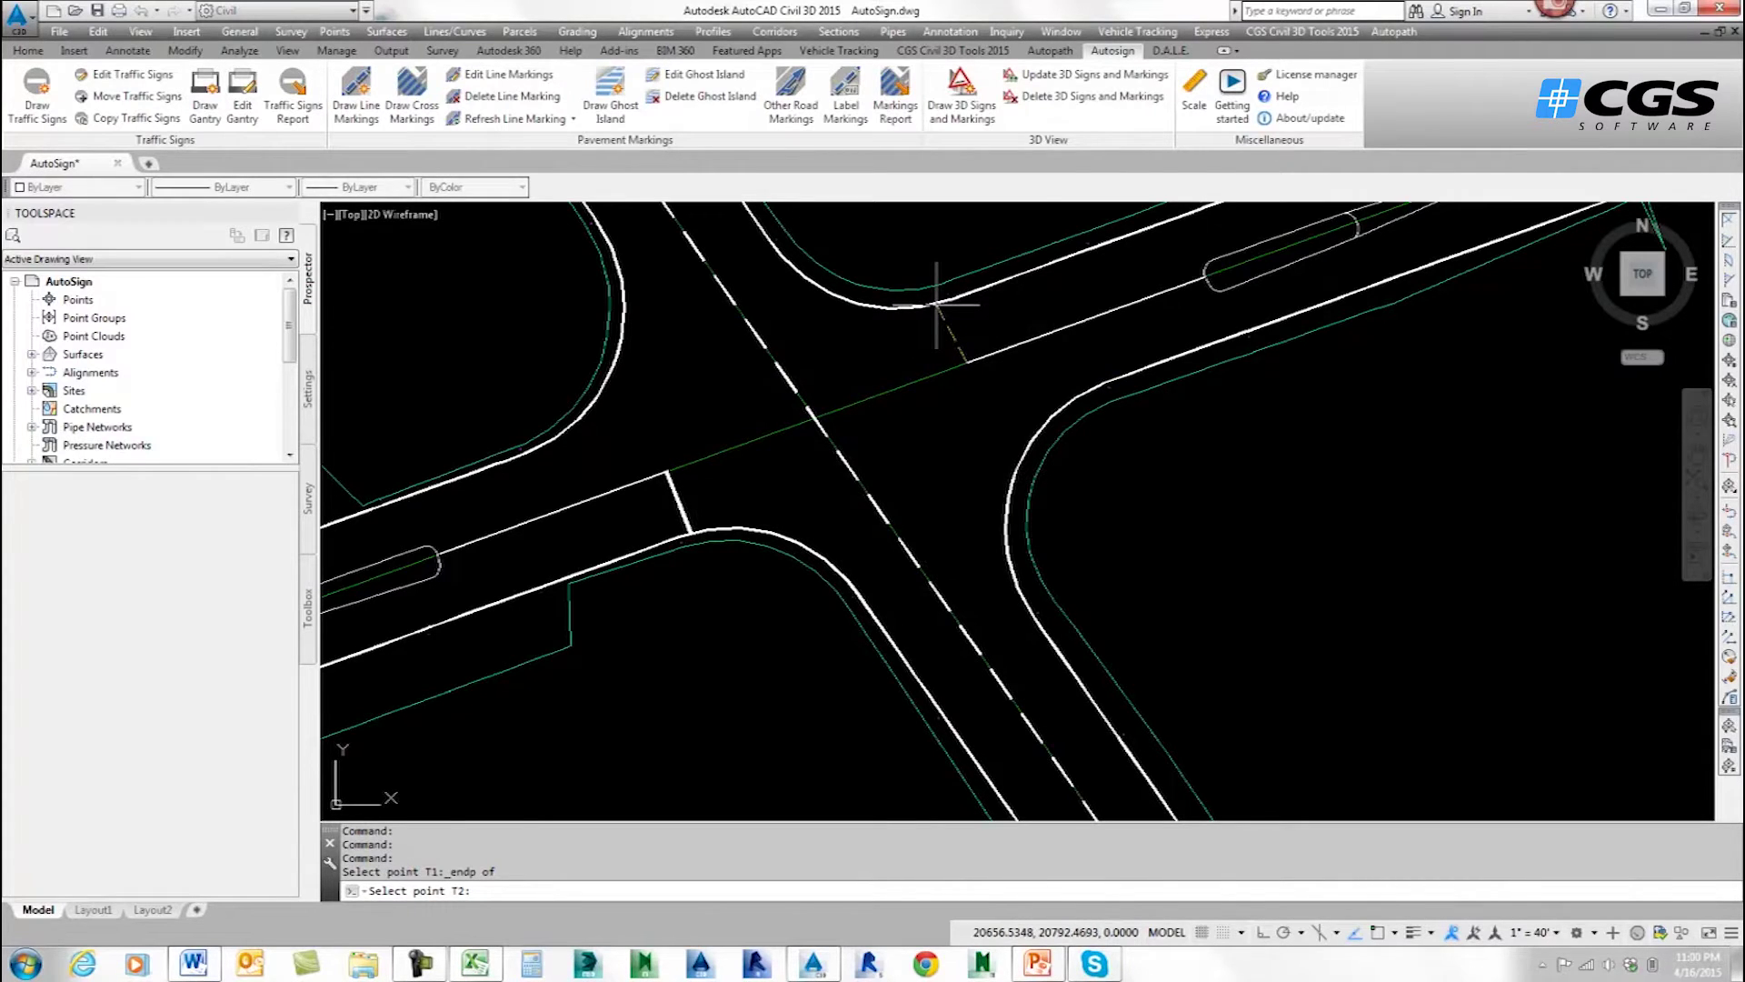
left_click(936, 306)
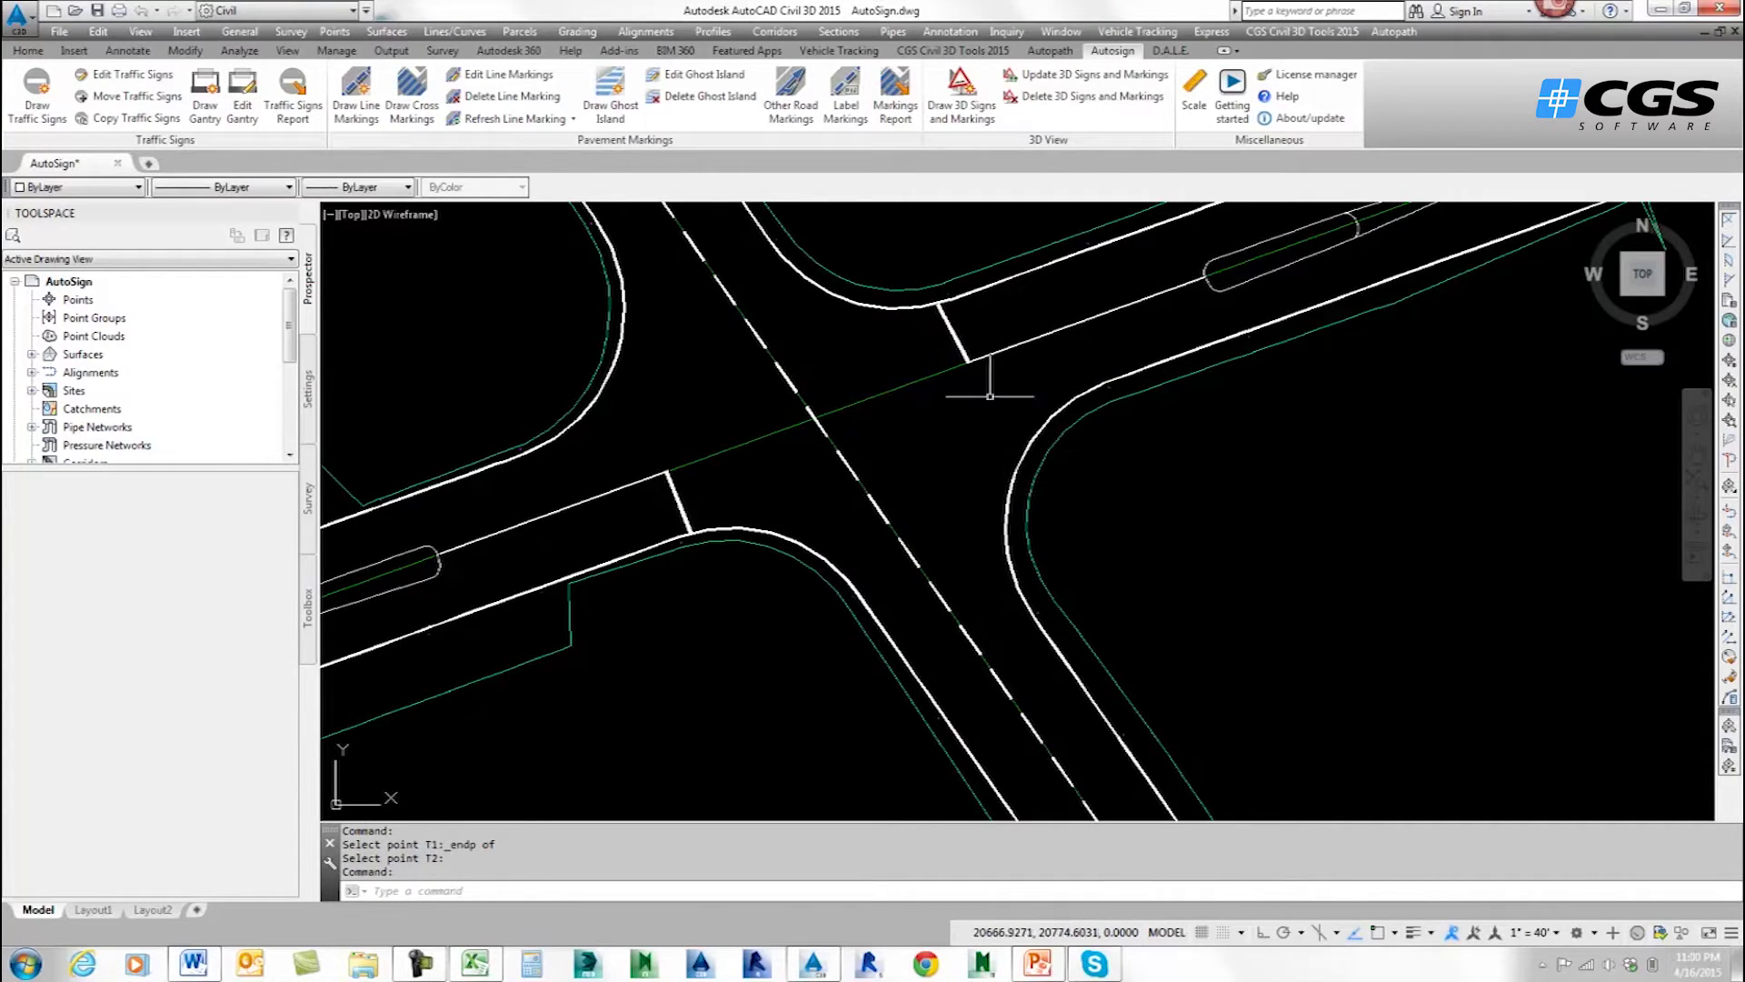
Draw a Crosswalk with length 0.50 and offset 0.50 across the east arm at the traffic island, from the south to the north edge line.
scroll(980, 341, "down", 2)
middle_click_drag(1060, 328, 851, 415)
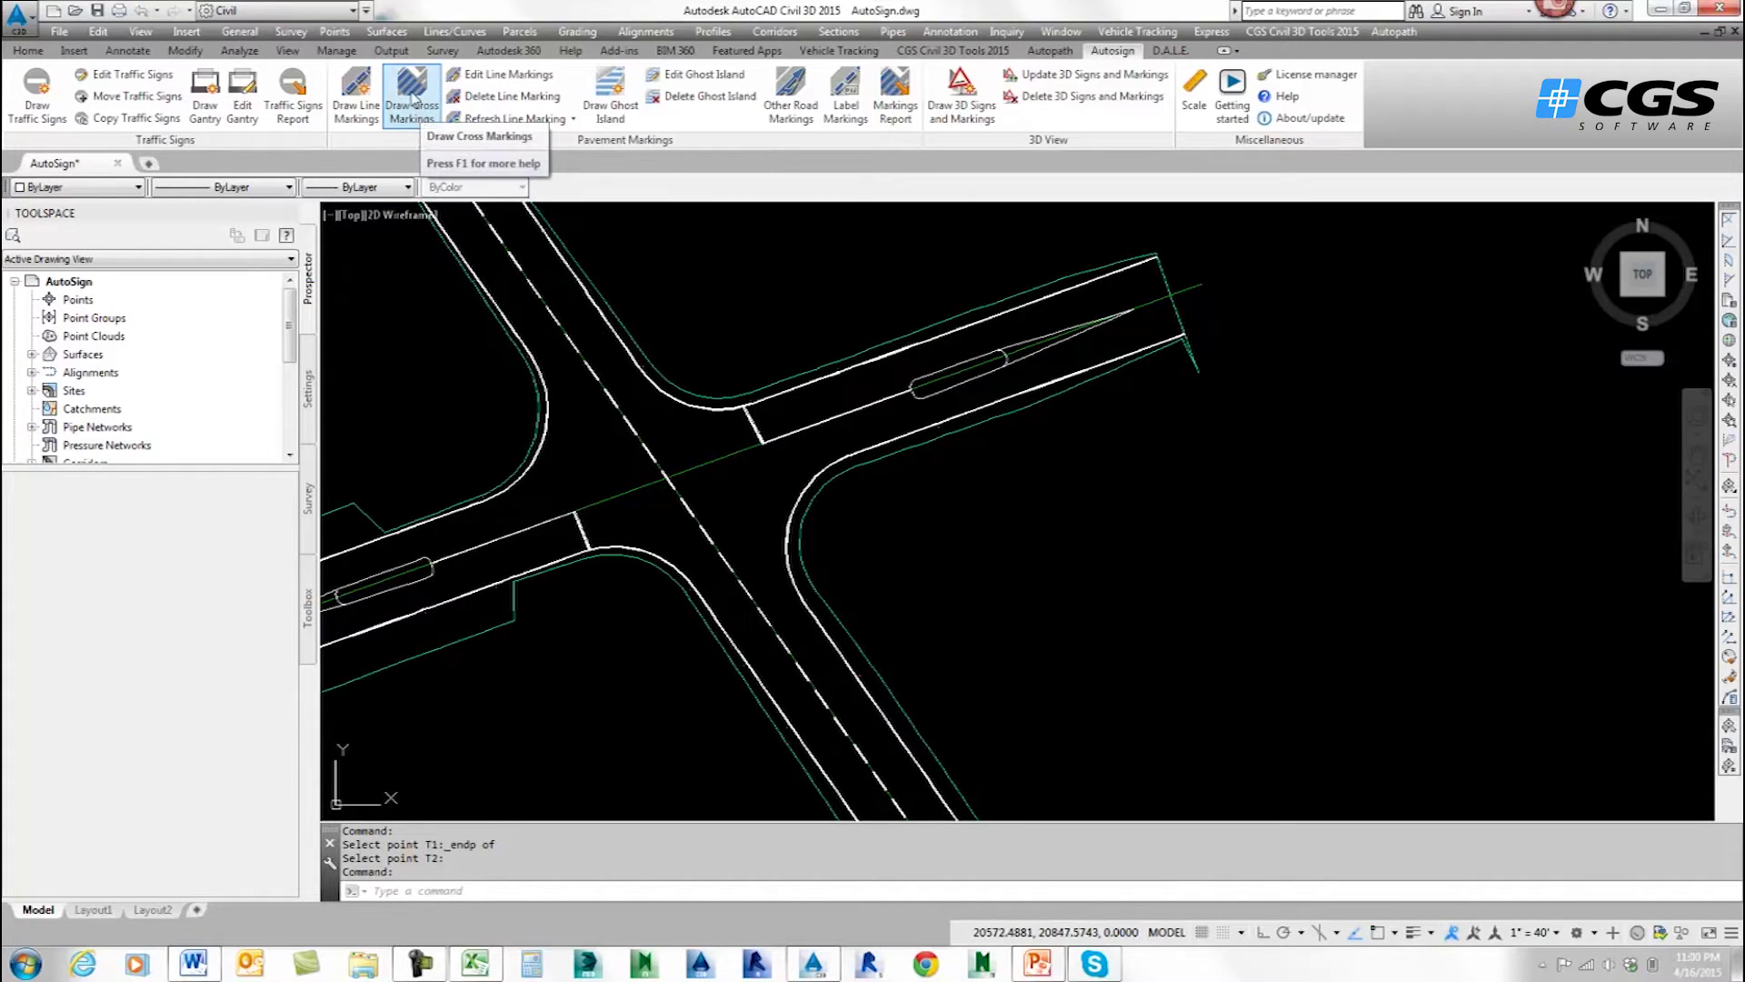
left_click(412, 94)
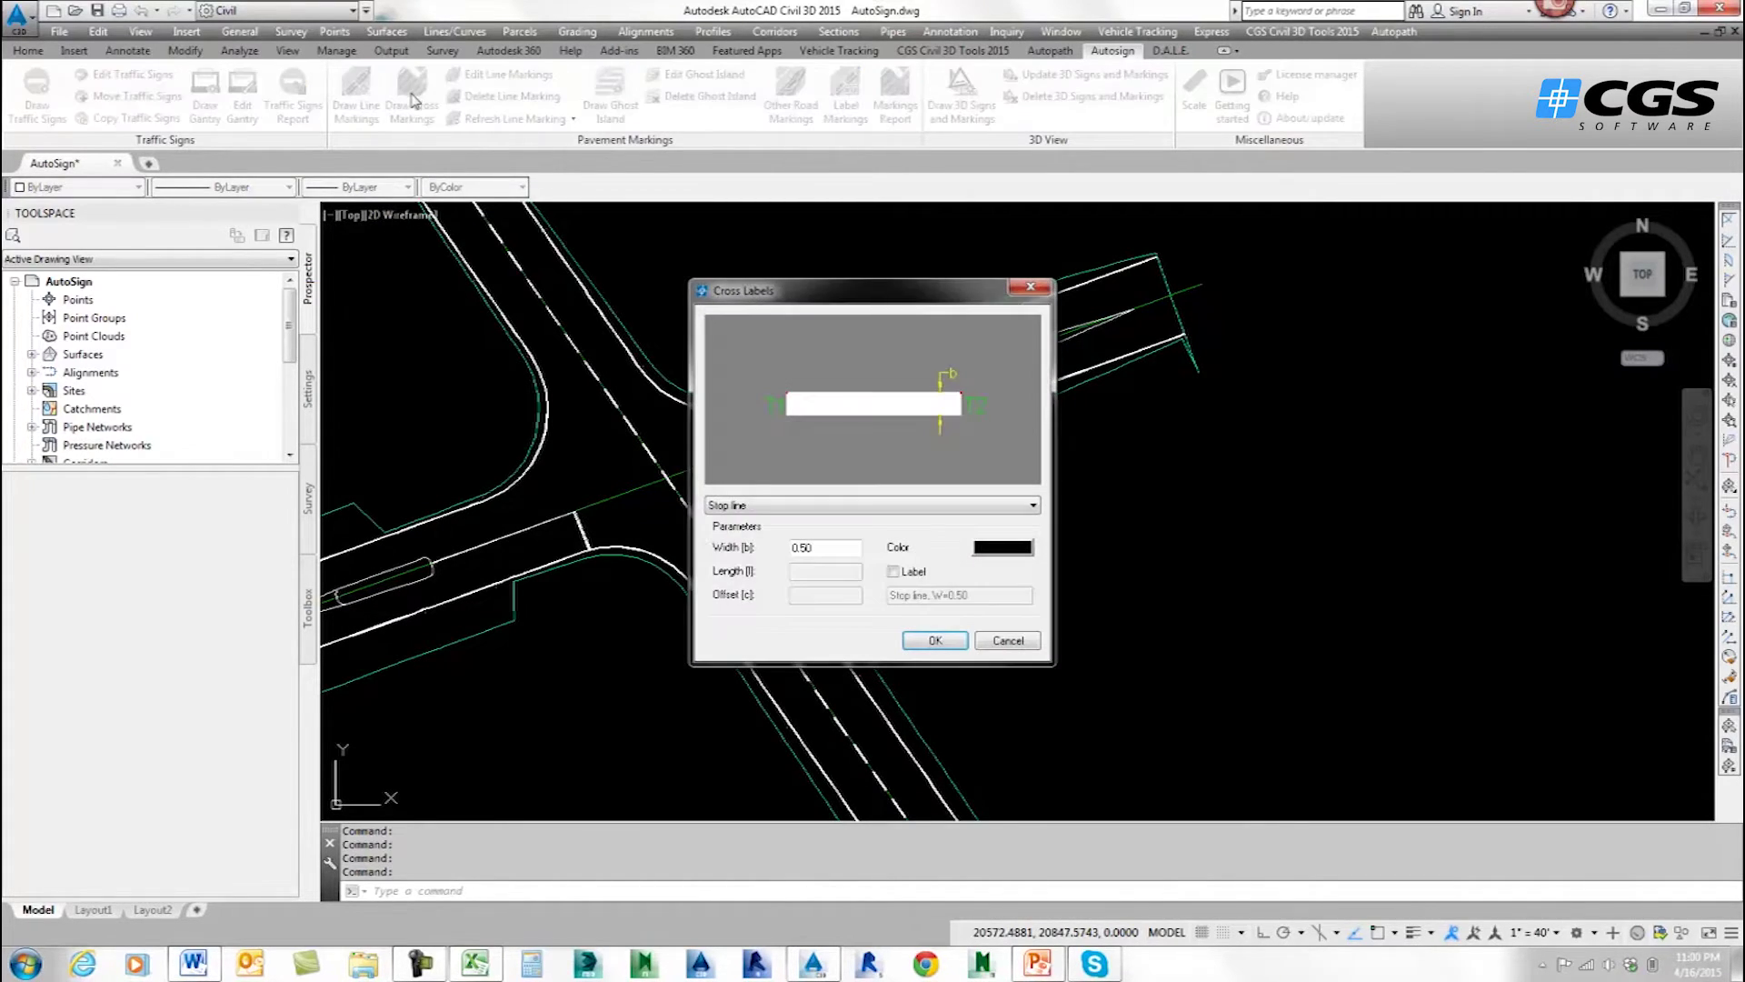
left_click(756, 505)
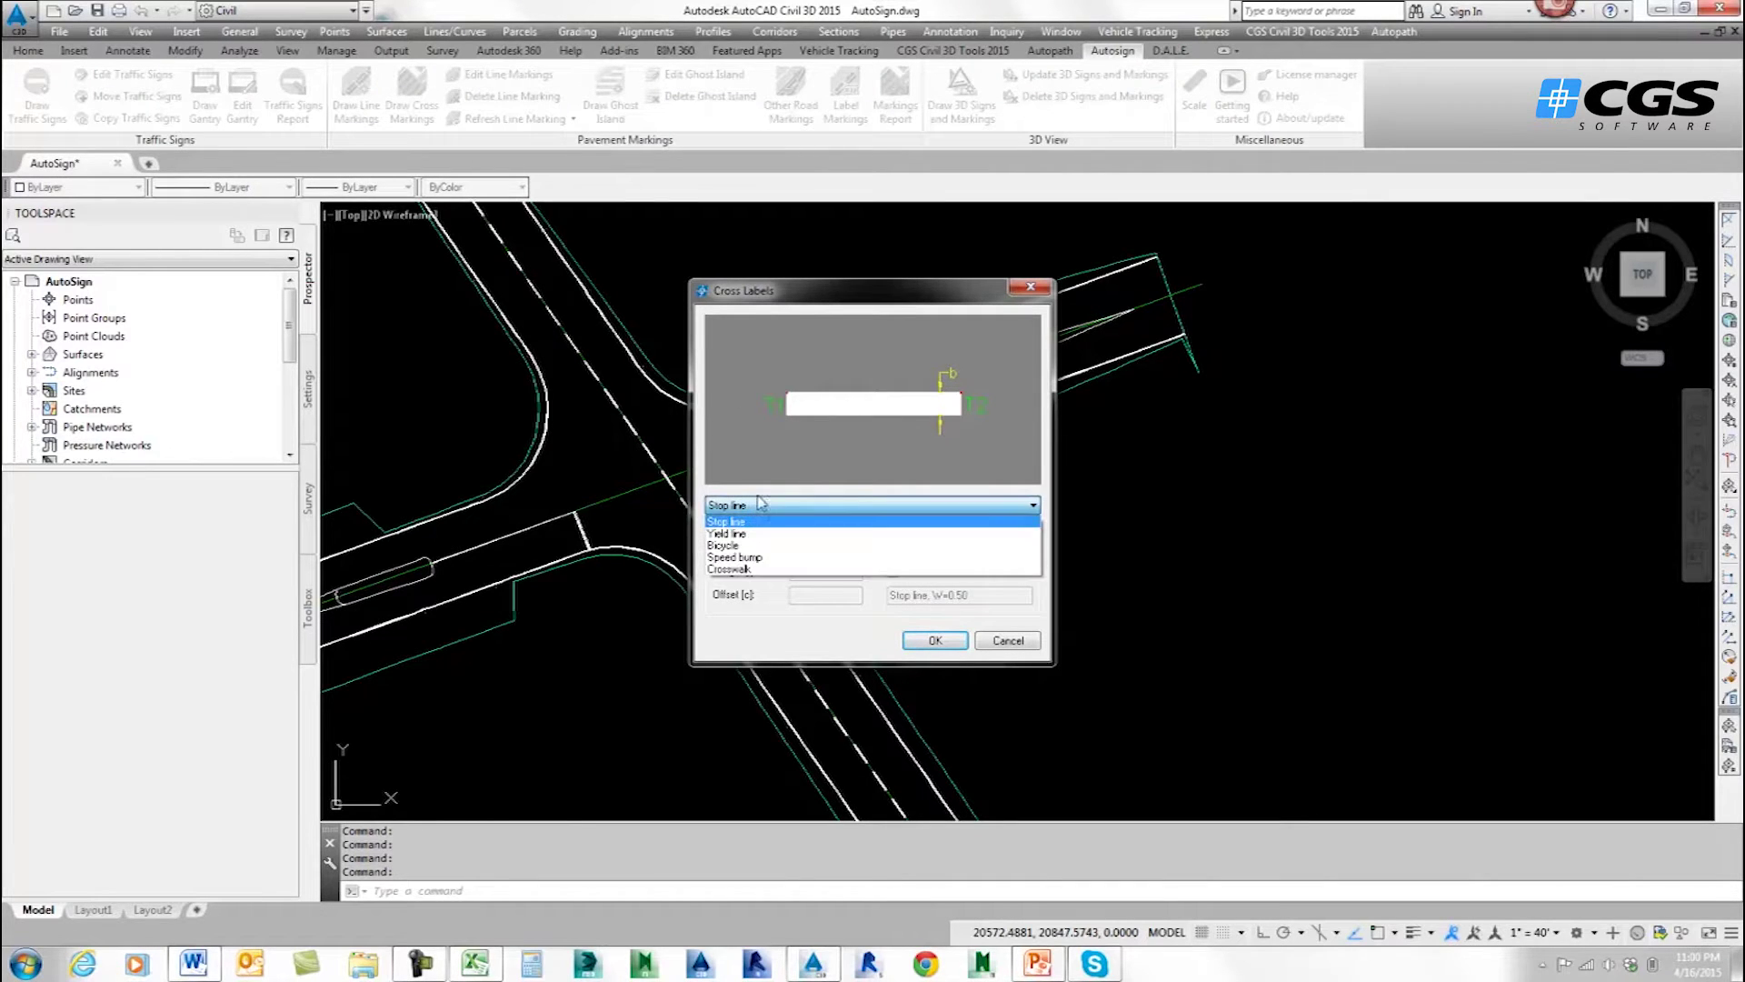
left_click(732, 570)
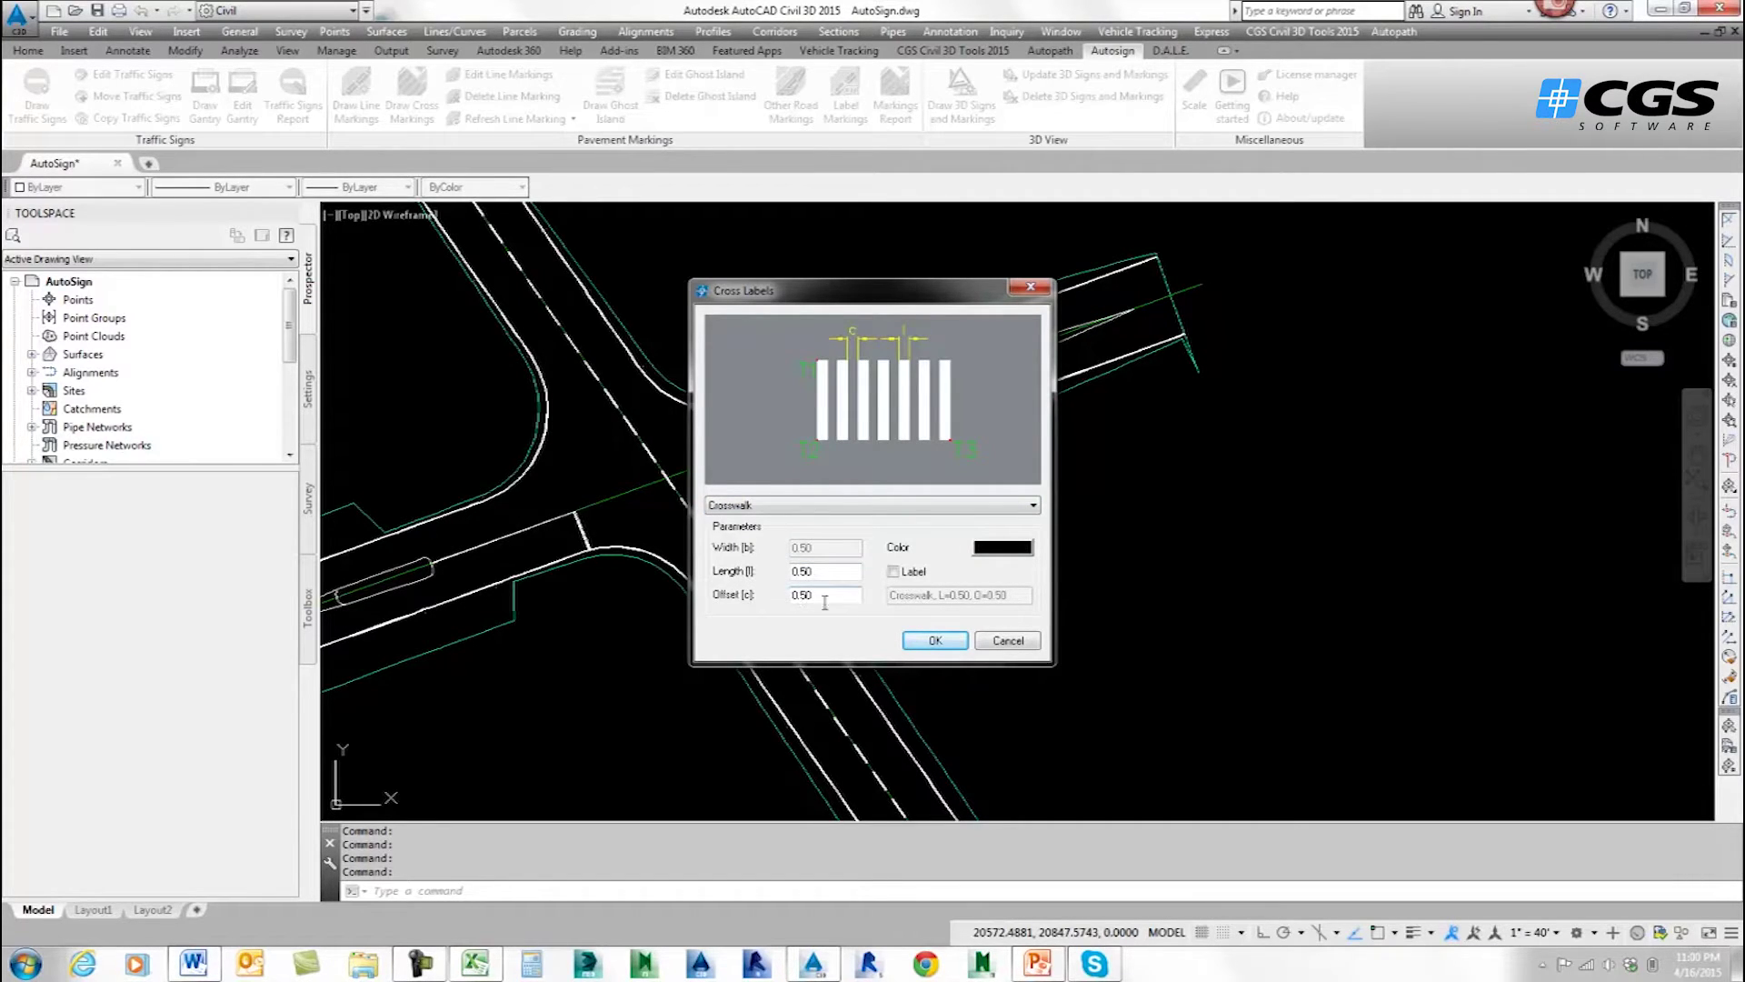
left_click(937, 641)
scroll(959, 413, "up", 2)
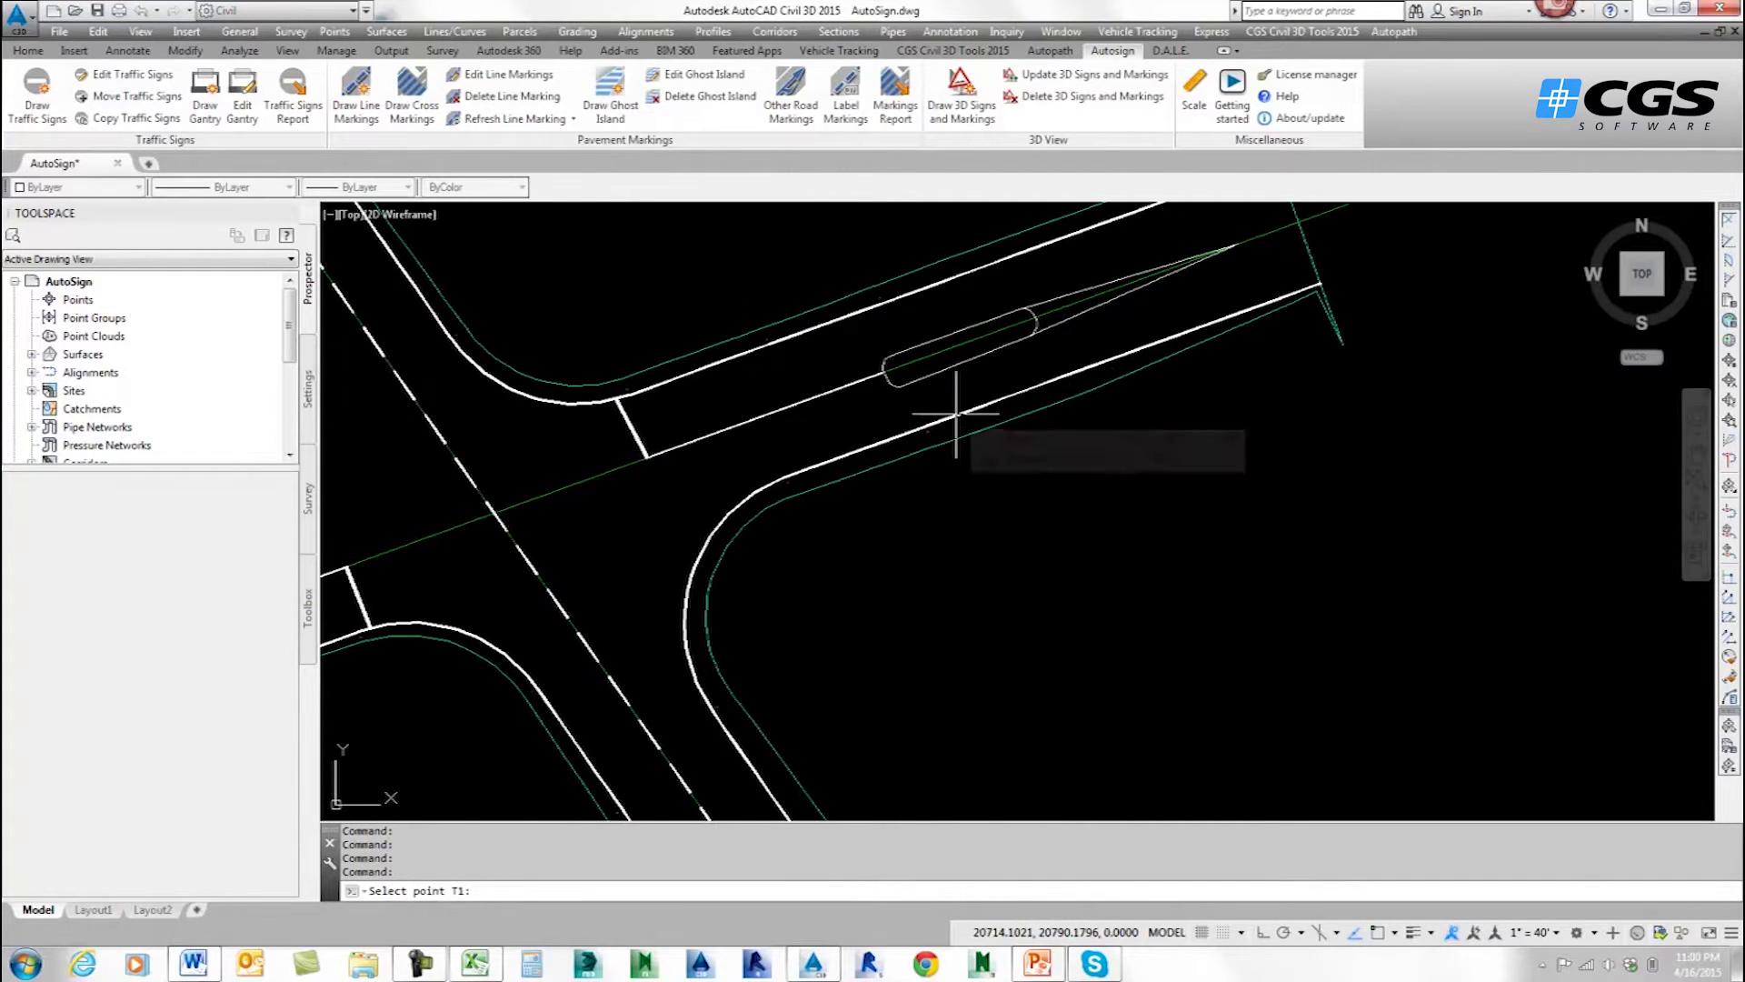
left_click(955, 414)
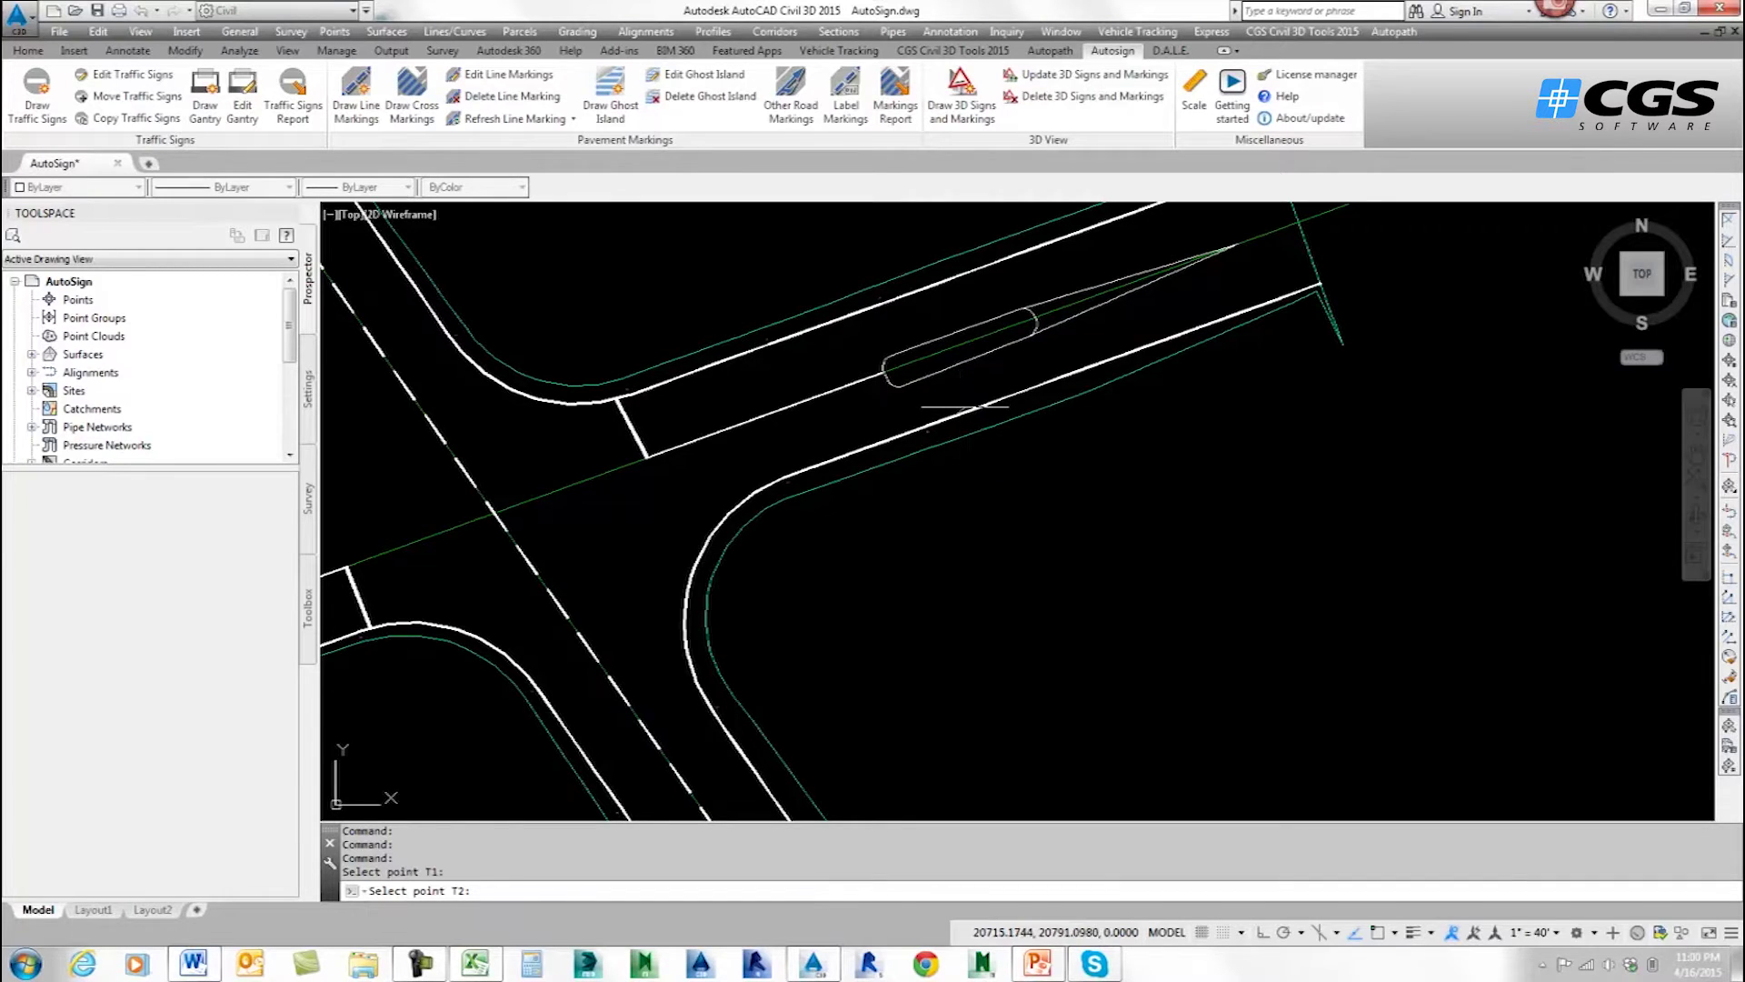
left_click(1012, 394)
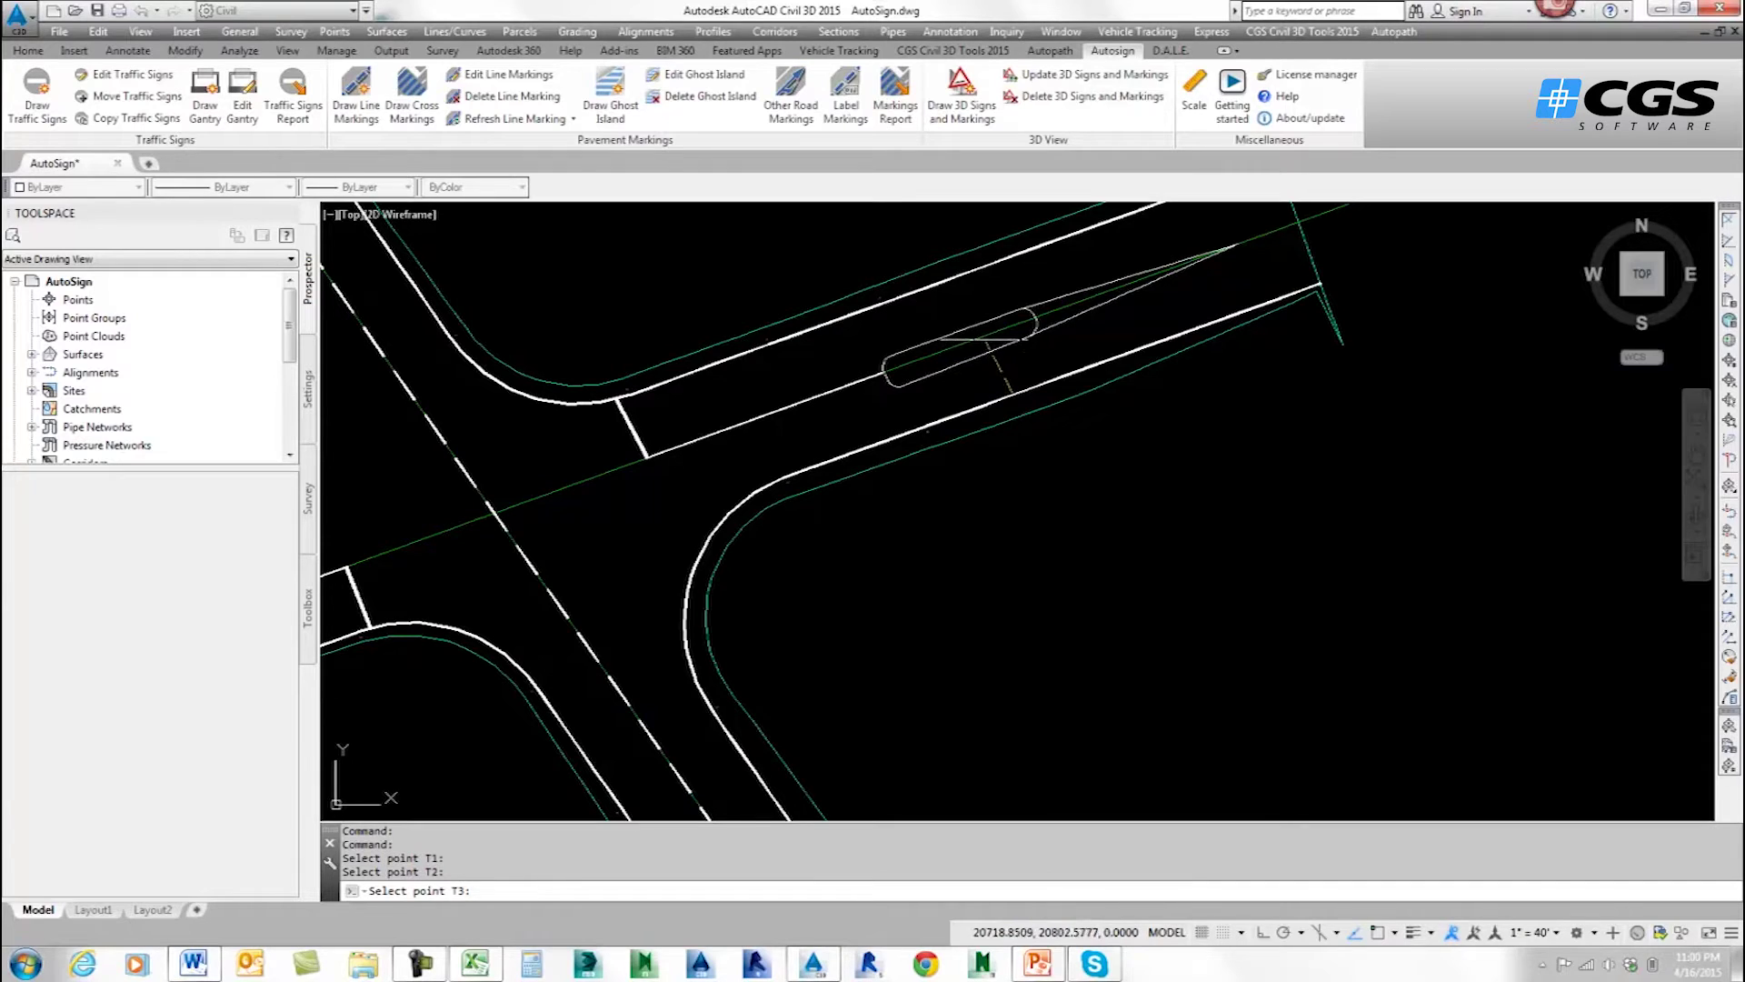
left_click(958, 273)
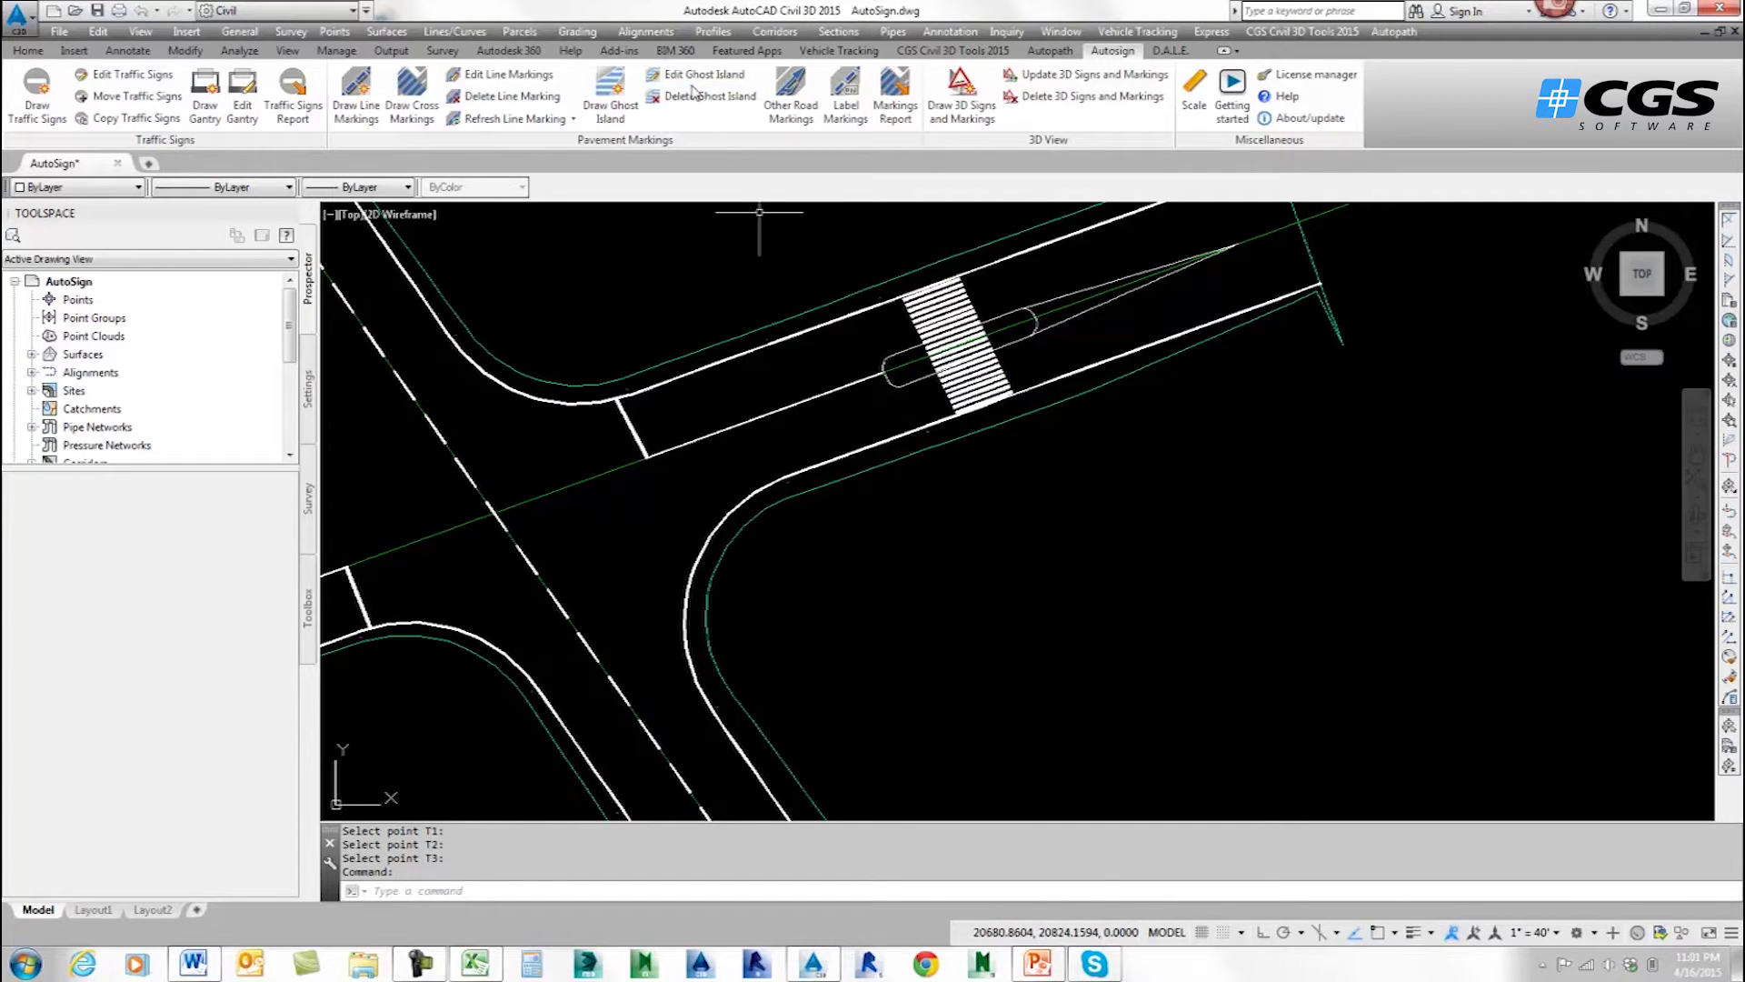
Edit the east arm's crosswalk to a length of 1.00 and an offset of 2.00.
left_click(492, 83)
left_click(924, 304)
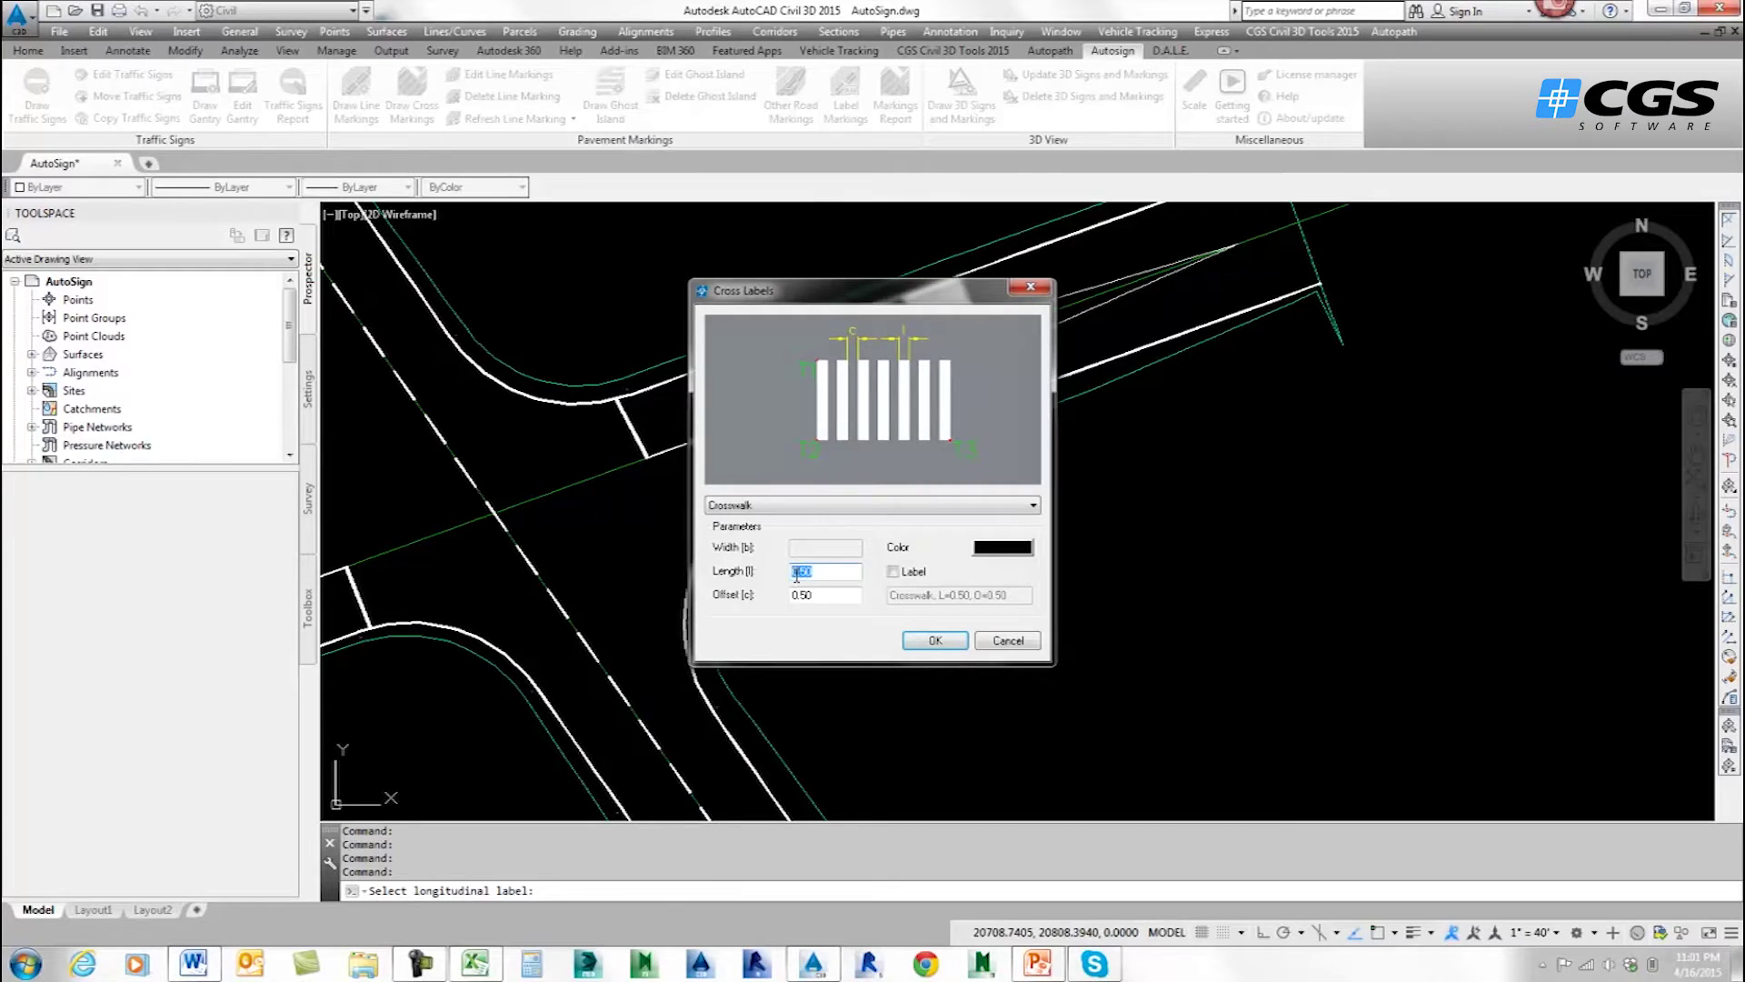
key("Tab")
left_click(933, 641)
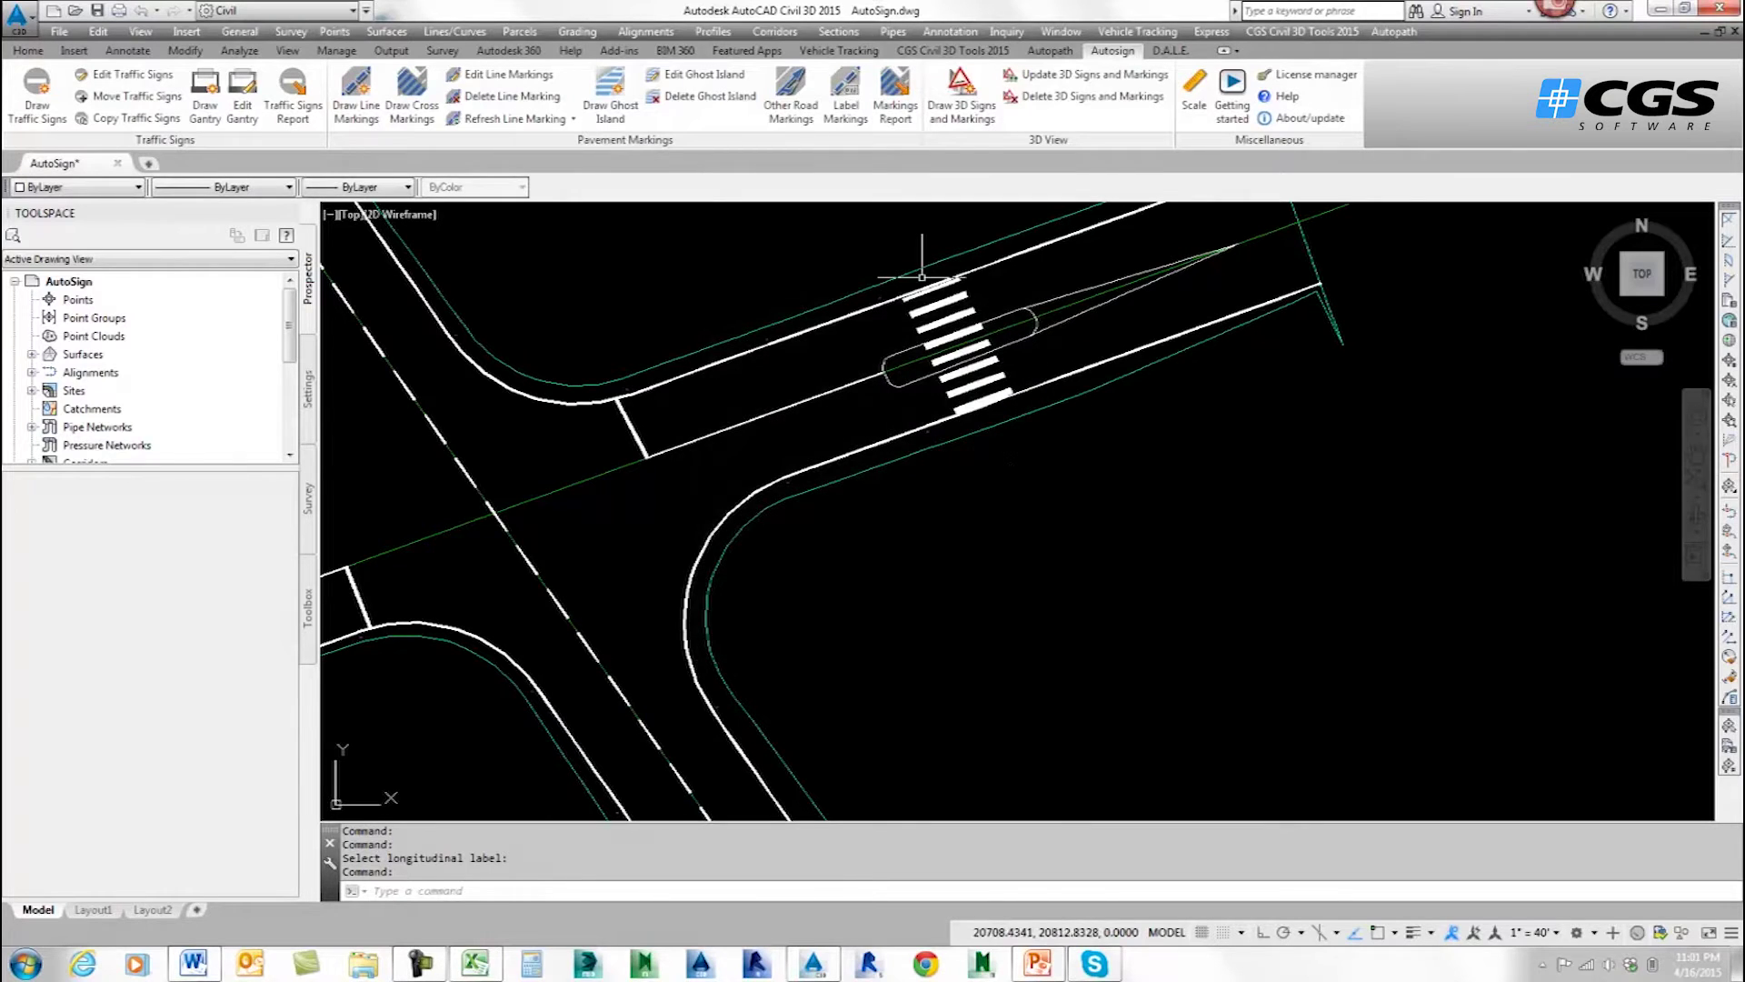
Draw a Crosswalk with length 1.00 and offset 2.00 across the west arm at the traffic island, from the south to the north edge line.
mouse_move(981, 417)
mouse_move(981, 417)
middle_mouse_down()
mouse_move(1196, 345)
mouse_move(1347, 339)
middle_mouse_up()
left_click(409, 102)
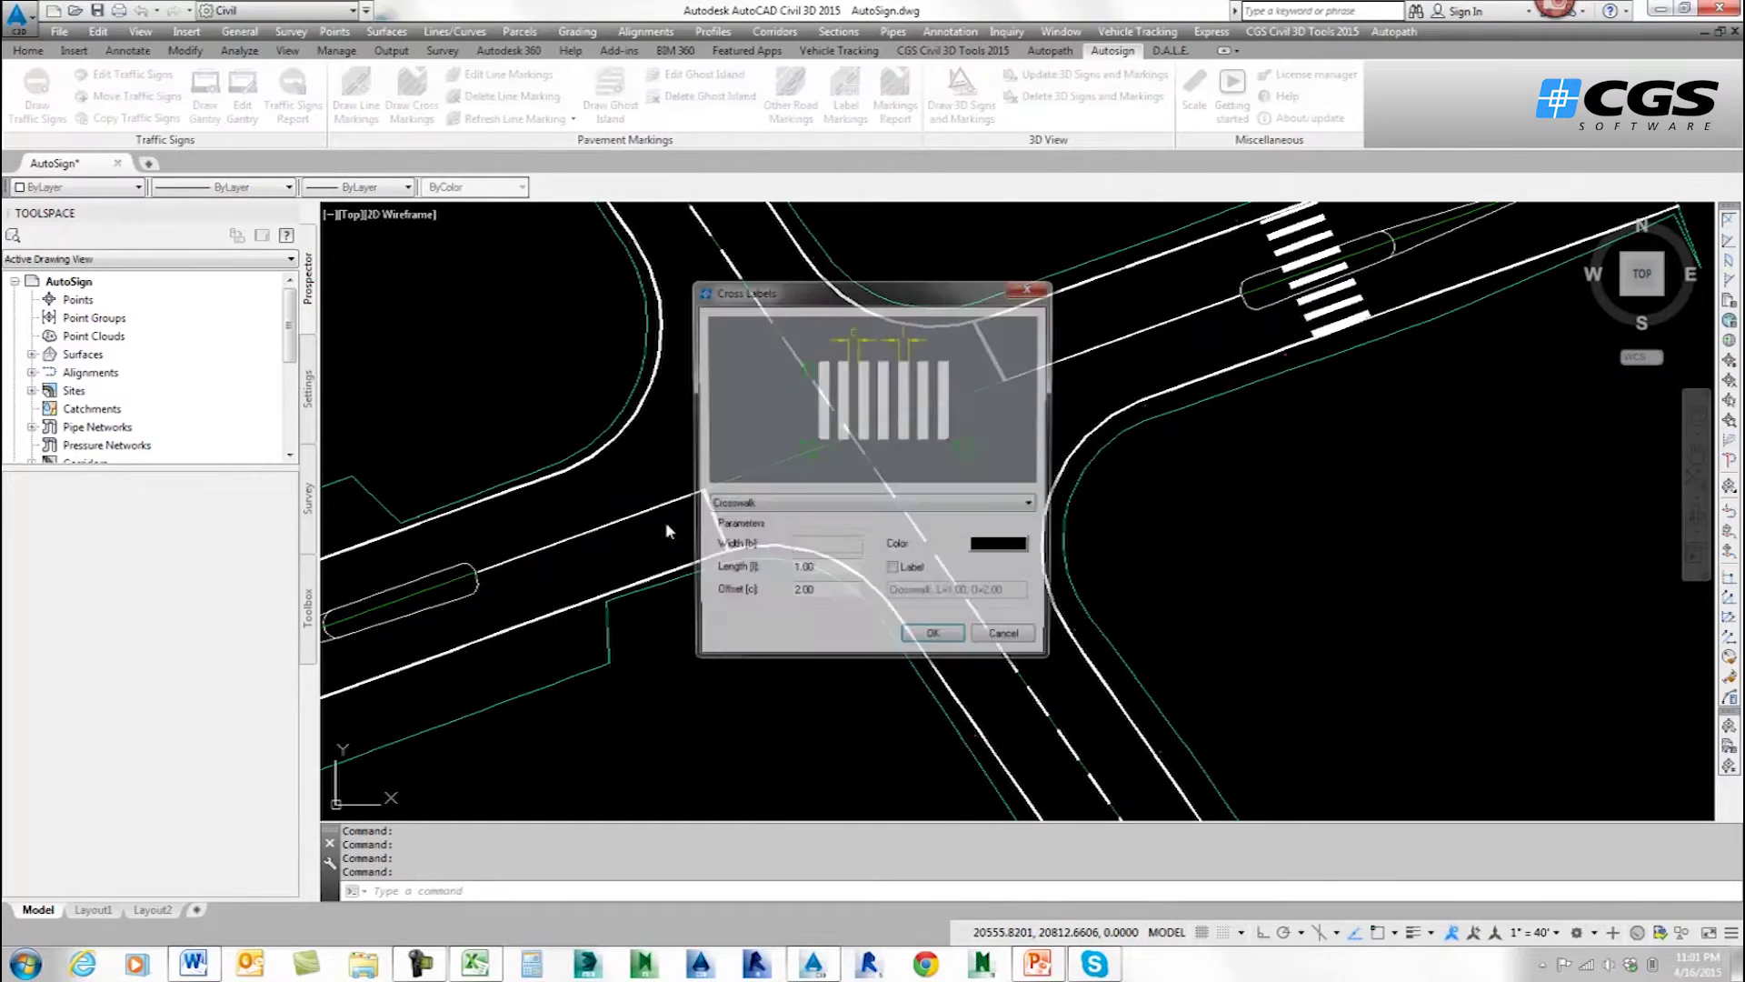
left_click(934, 641)
scroll(685, 516, "up", 4)
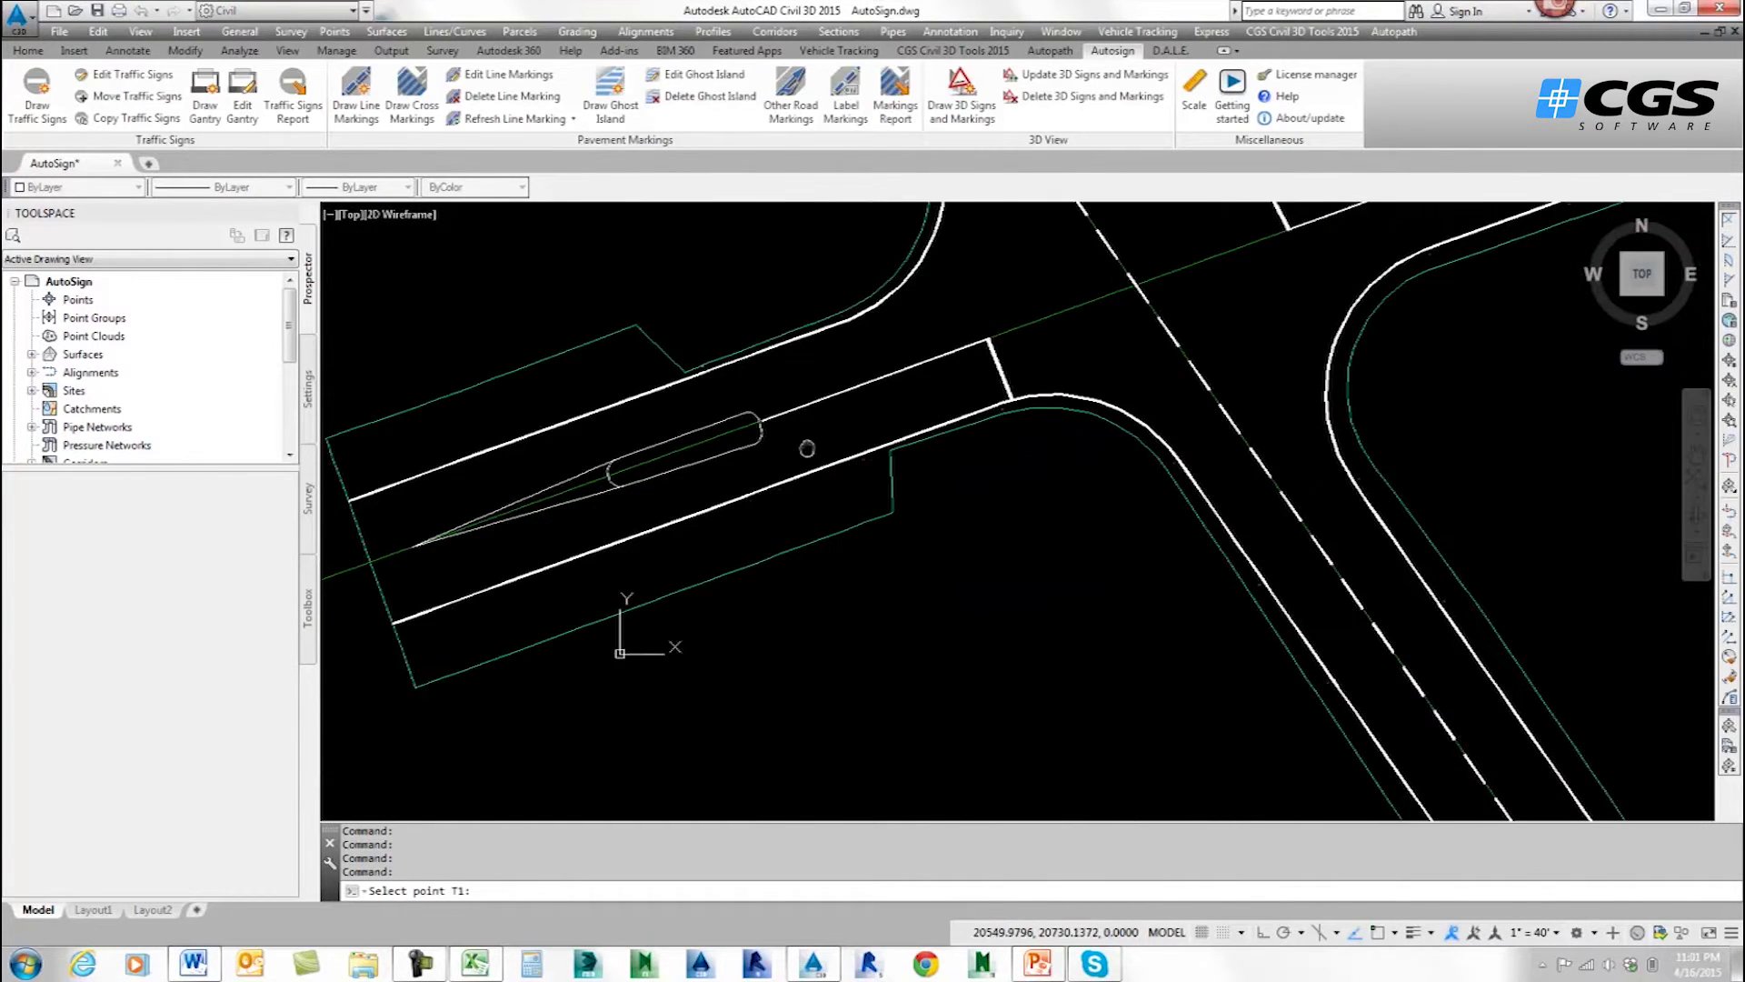
left_click(685, 516)
left_click(743, 495)
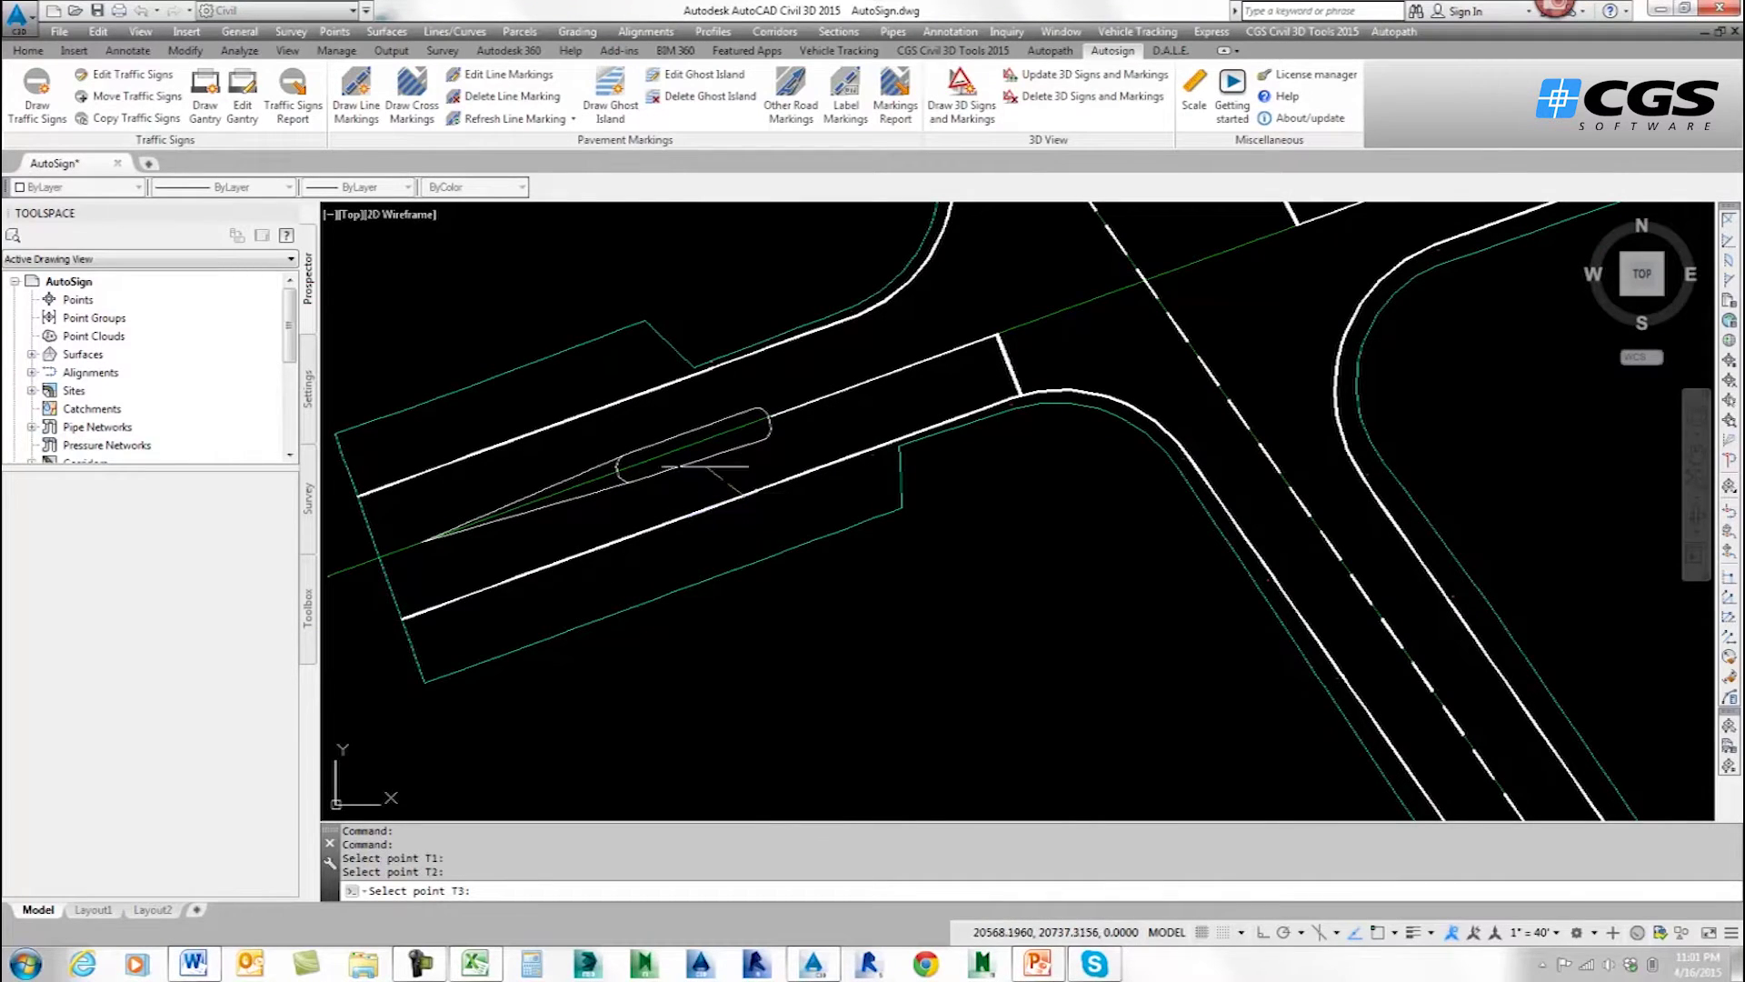
left_click(694, 374)
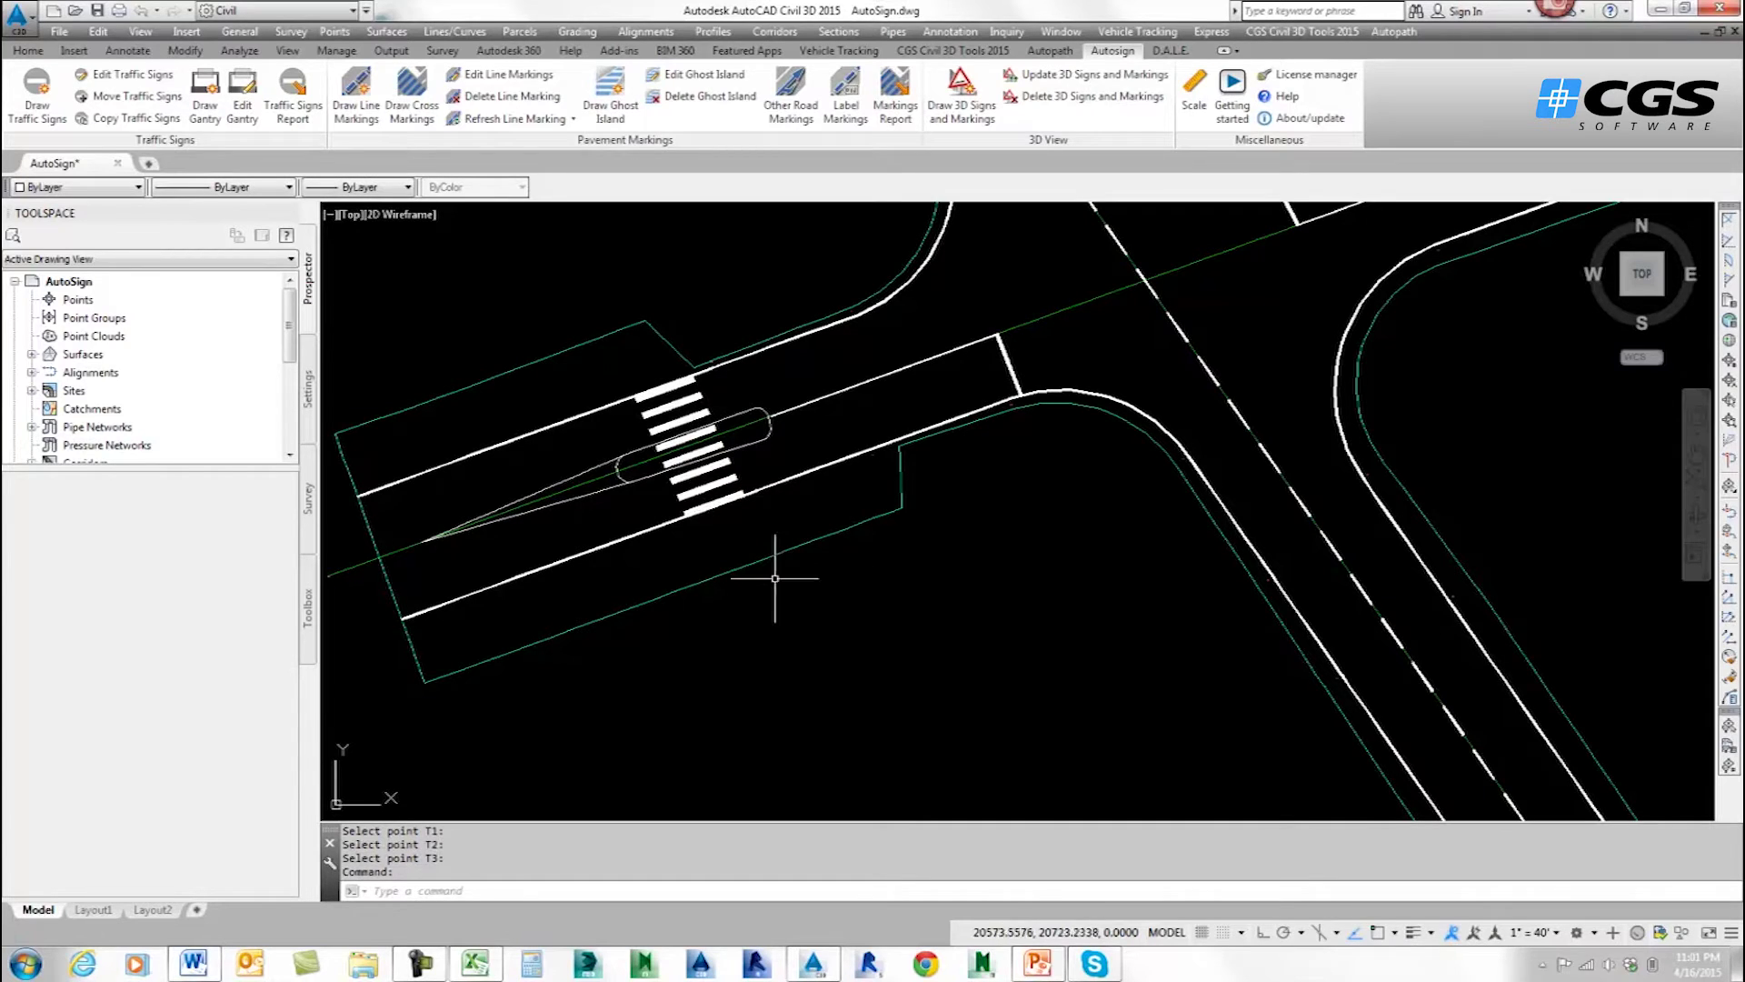
Insert the straight-and-right arrow symbol TR V-28-1 in the east arm's approach lane before the stop line, with on-screen rotation at 114.20.
scroll(792, 546, "down", 2)
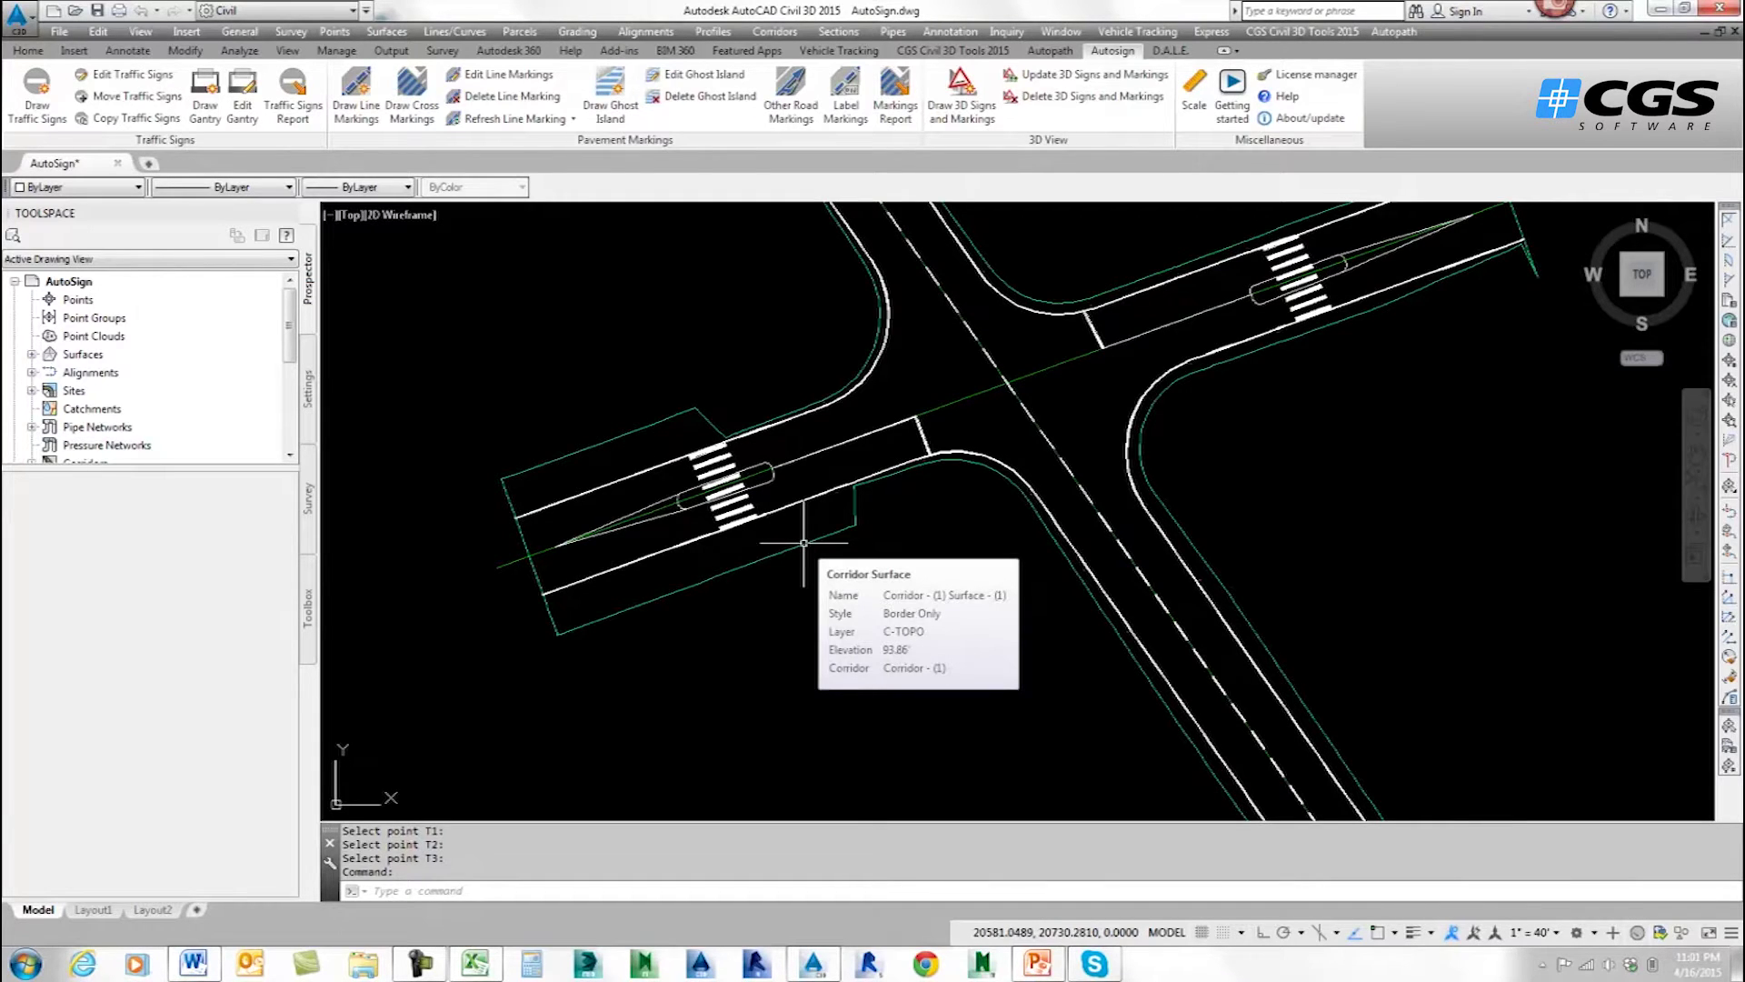
left_click(790, 90)
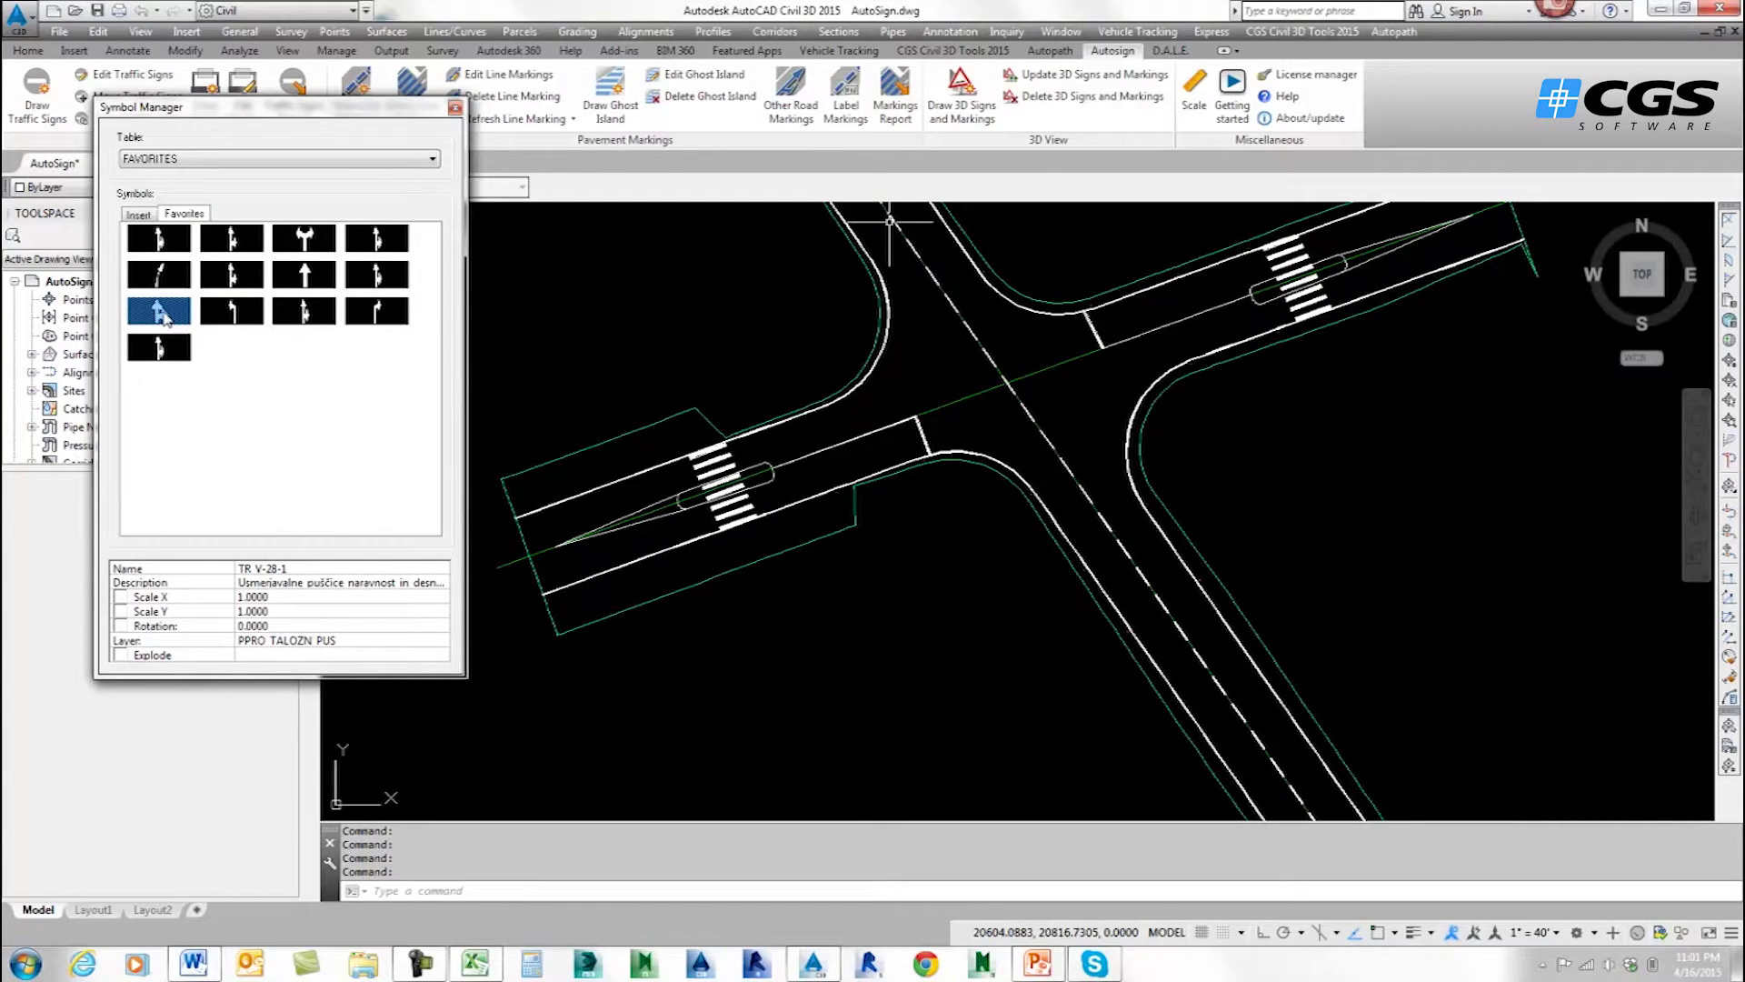
left_click(121, 627)
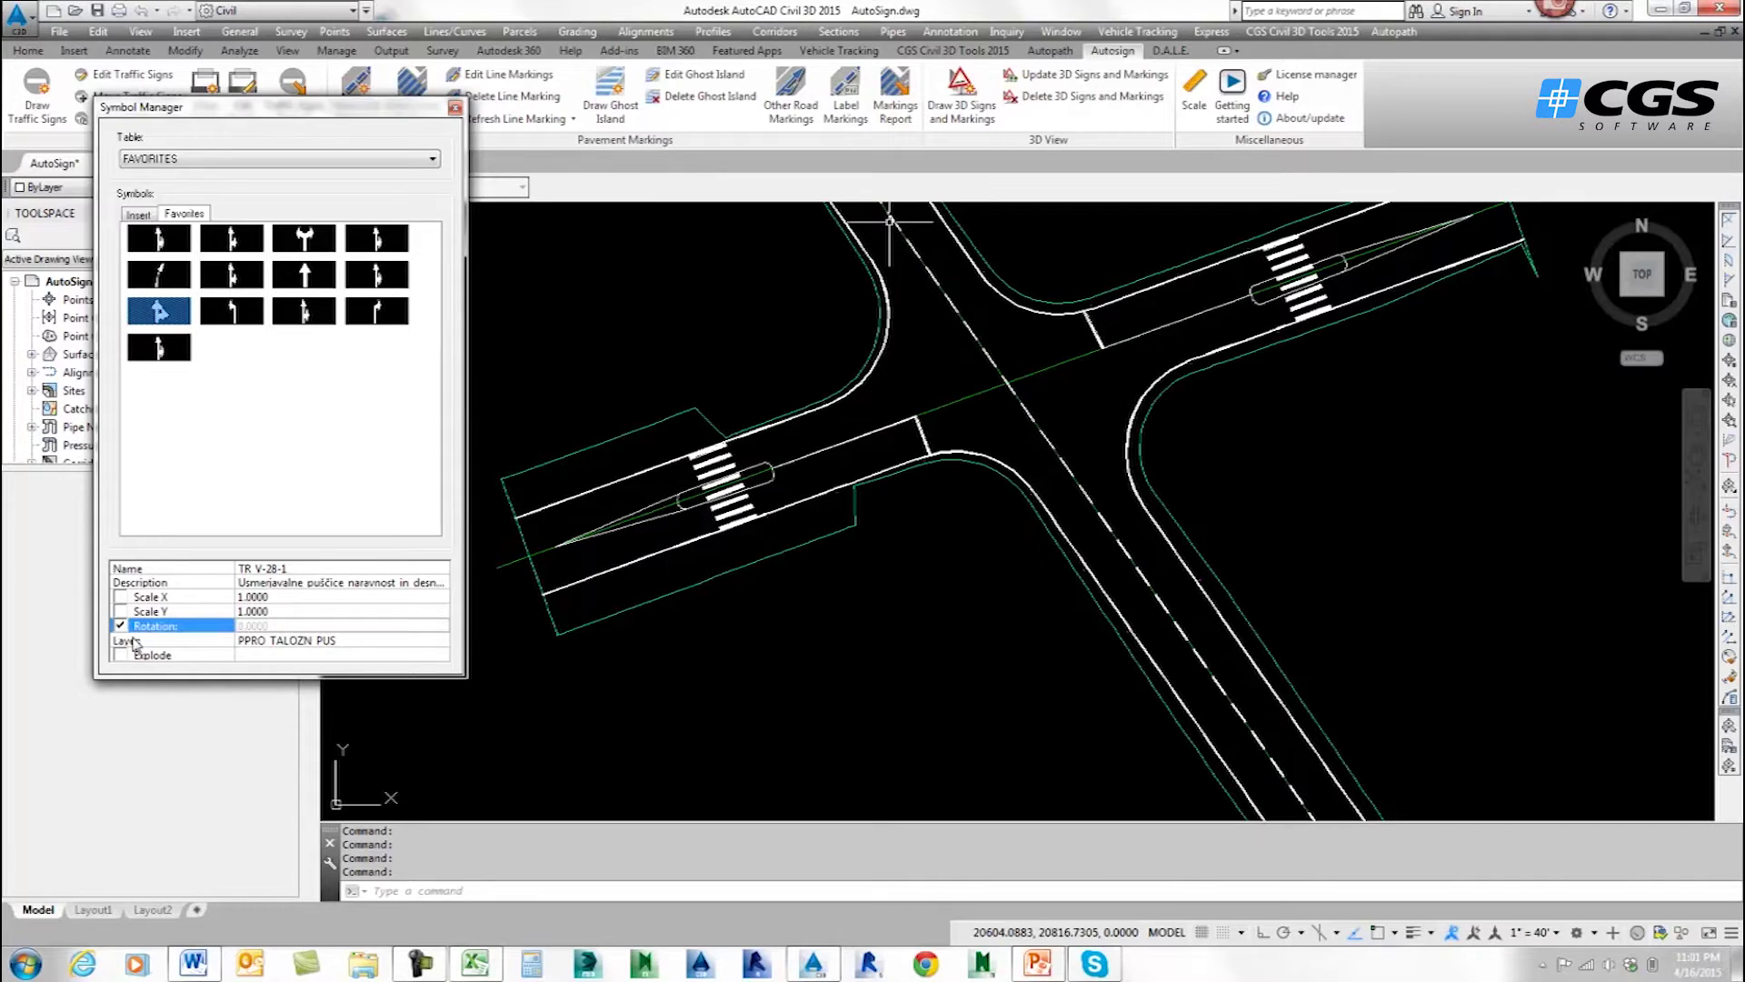
left_click(159, 312)
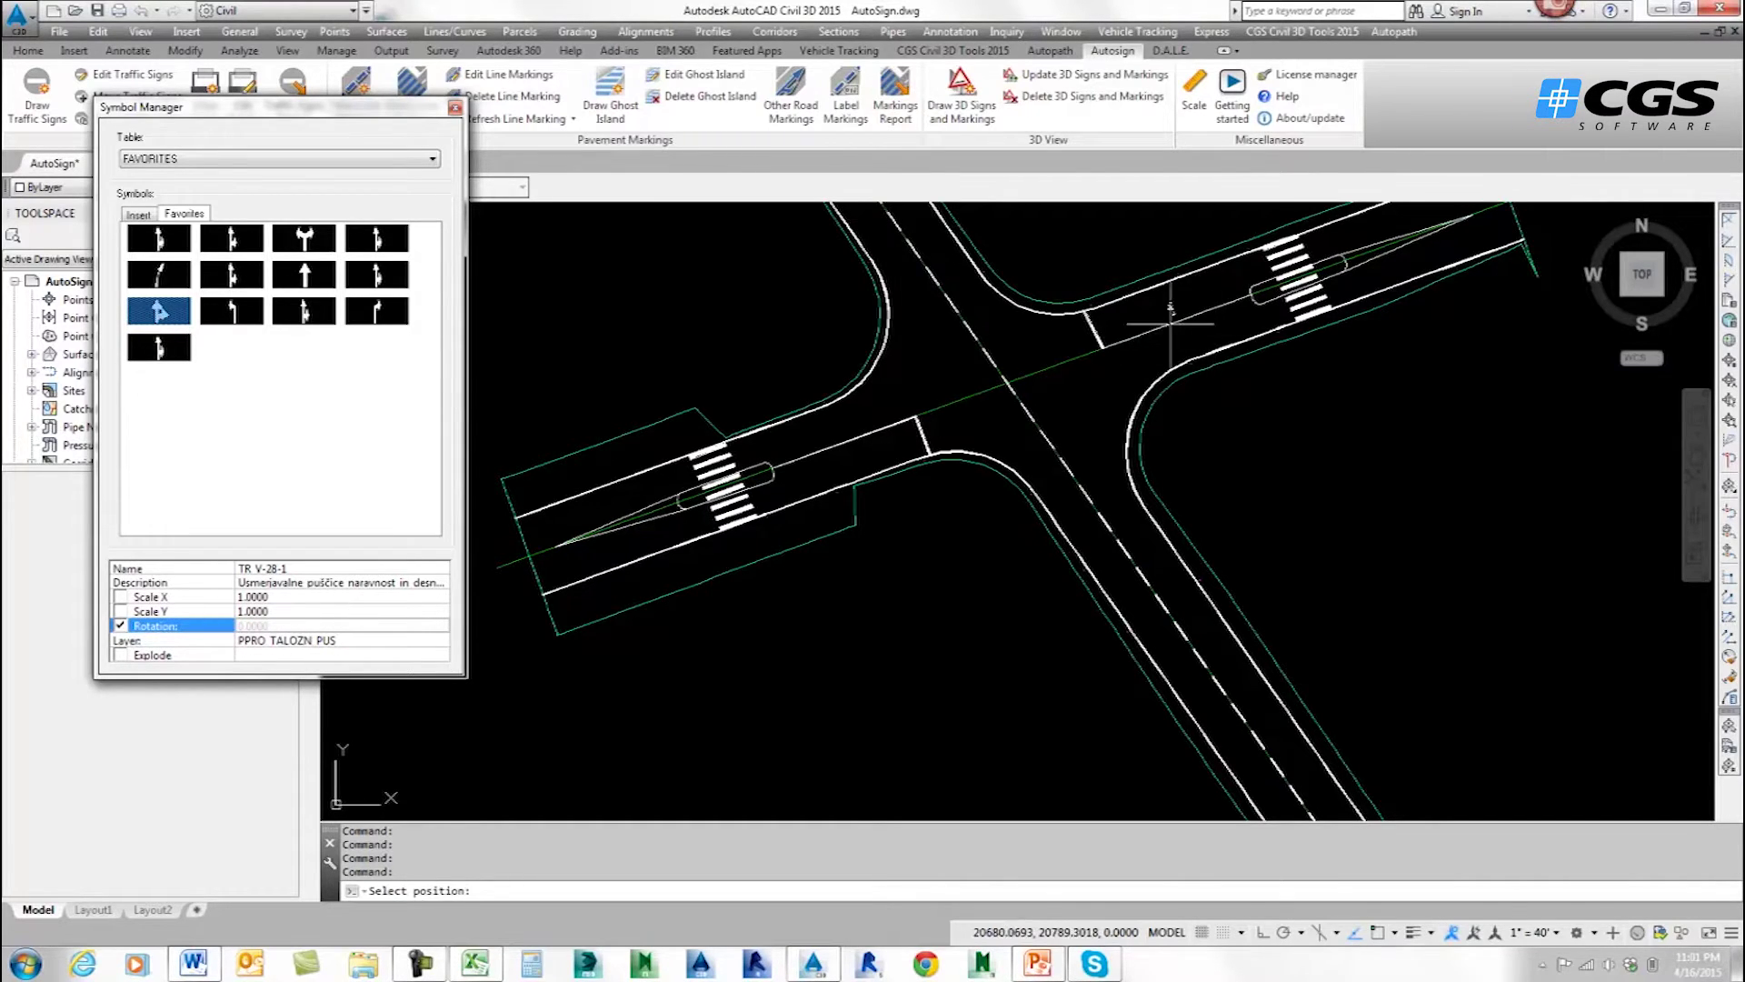
scroll(1150, 309, "up", 2)
left_click(1152, 302)
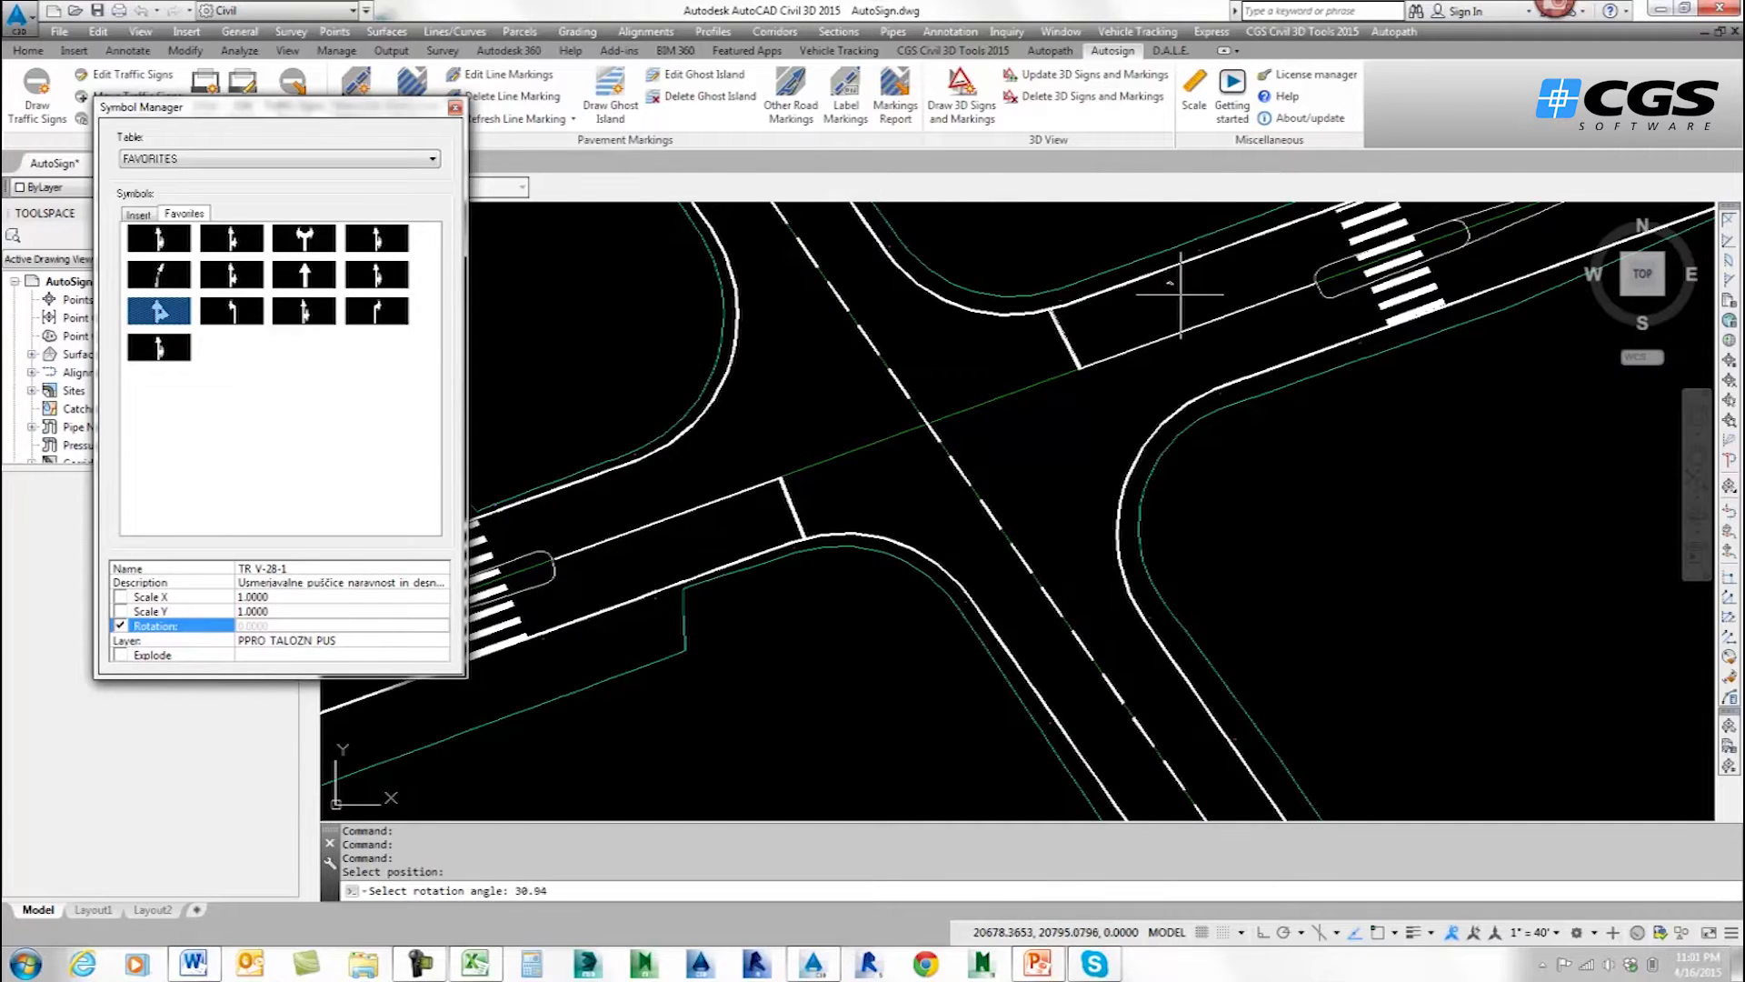
left_click(1151, 256)
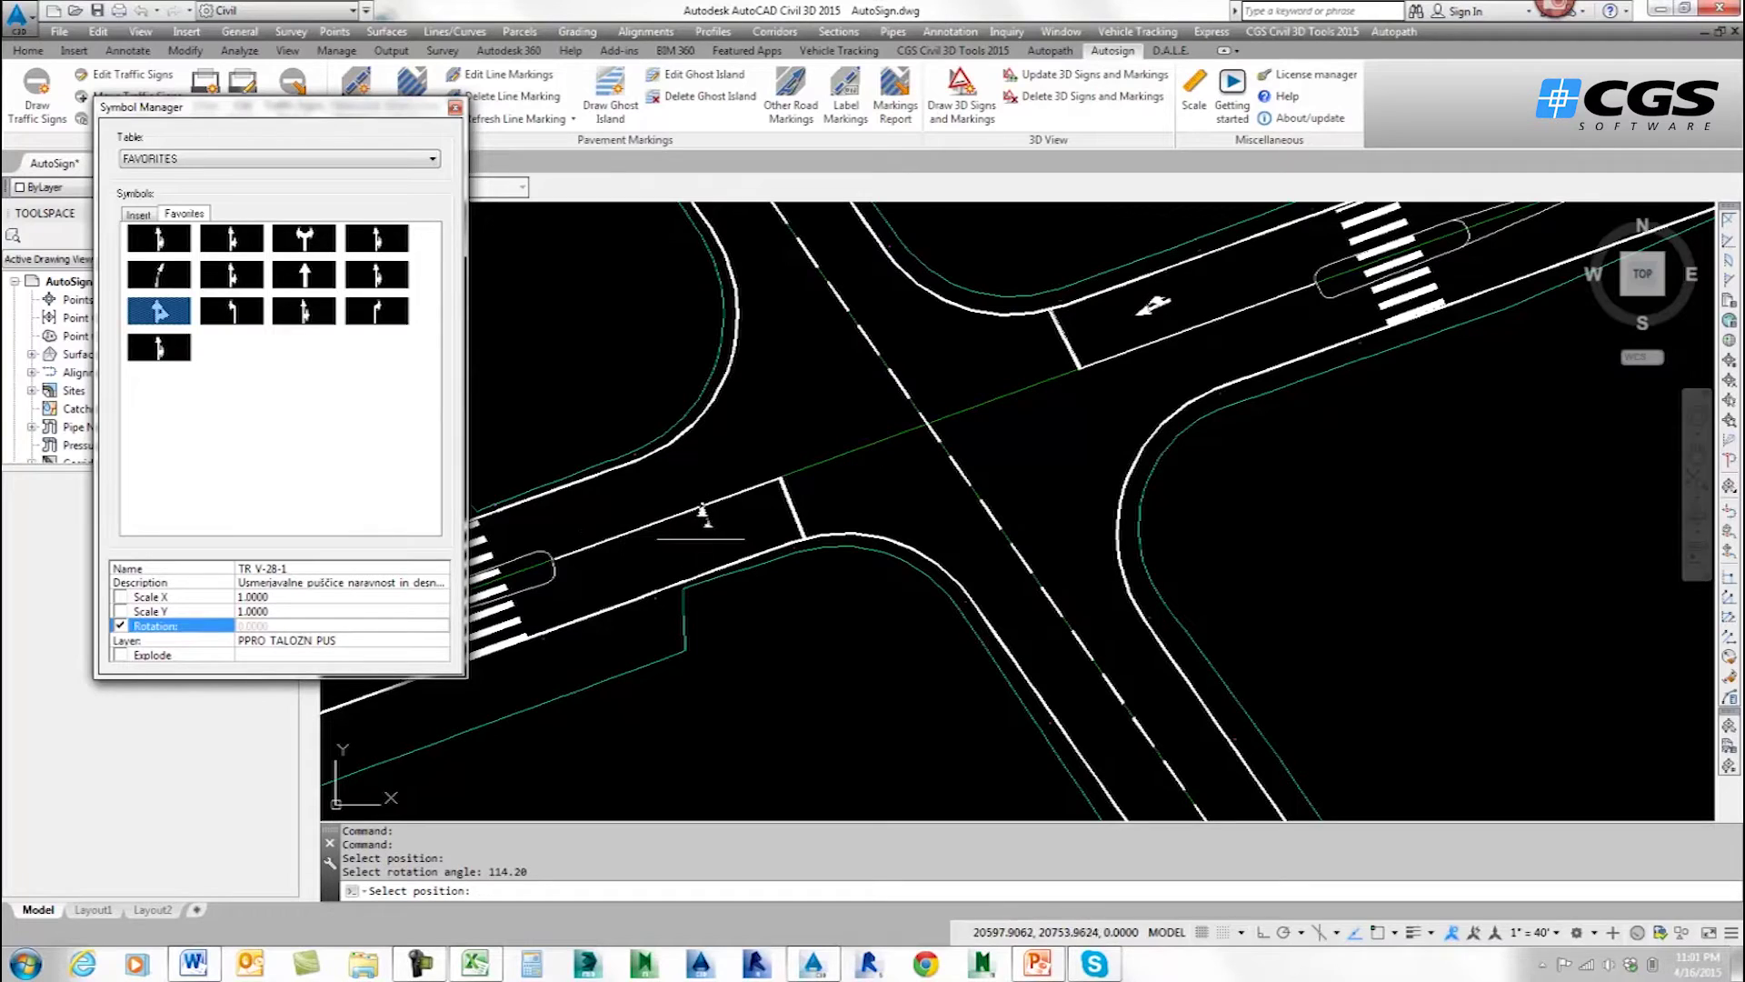
Insert the straight-and-right arrow symbol TR V-28-1 in the west arm's approach lane before the stop line, with on-screen rotation at 290.38.
left_click(696, 536)
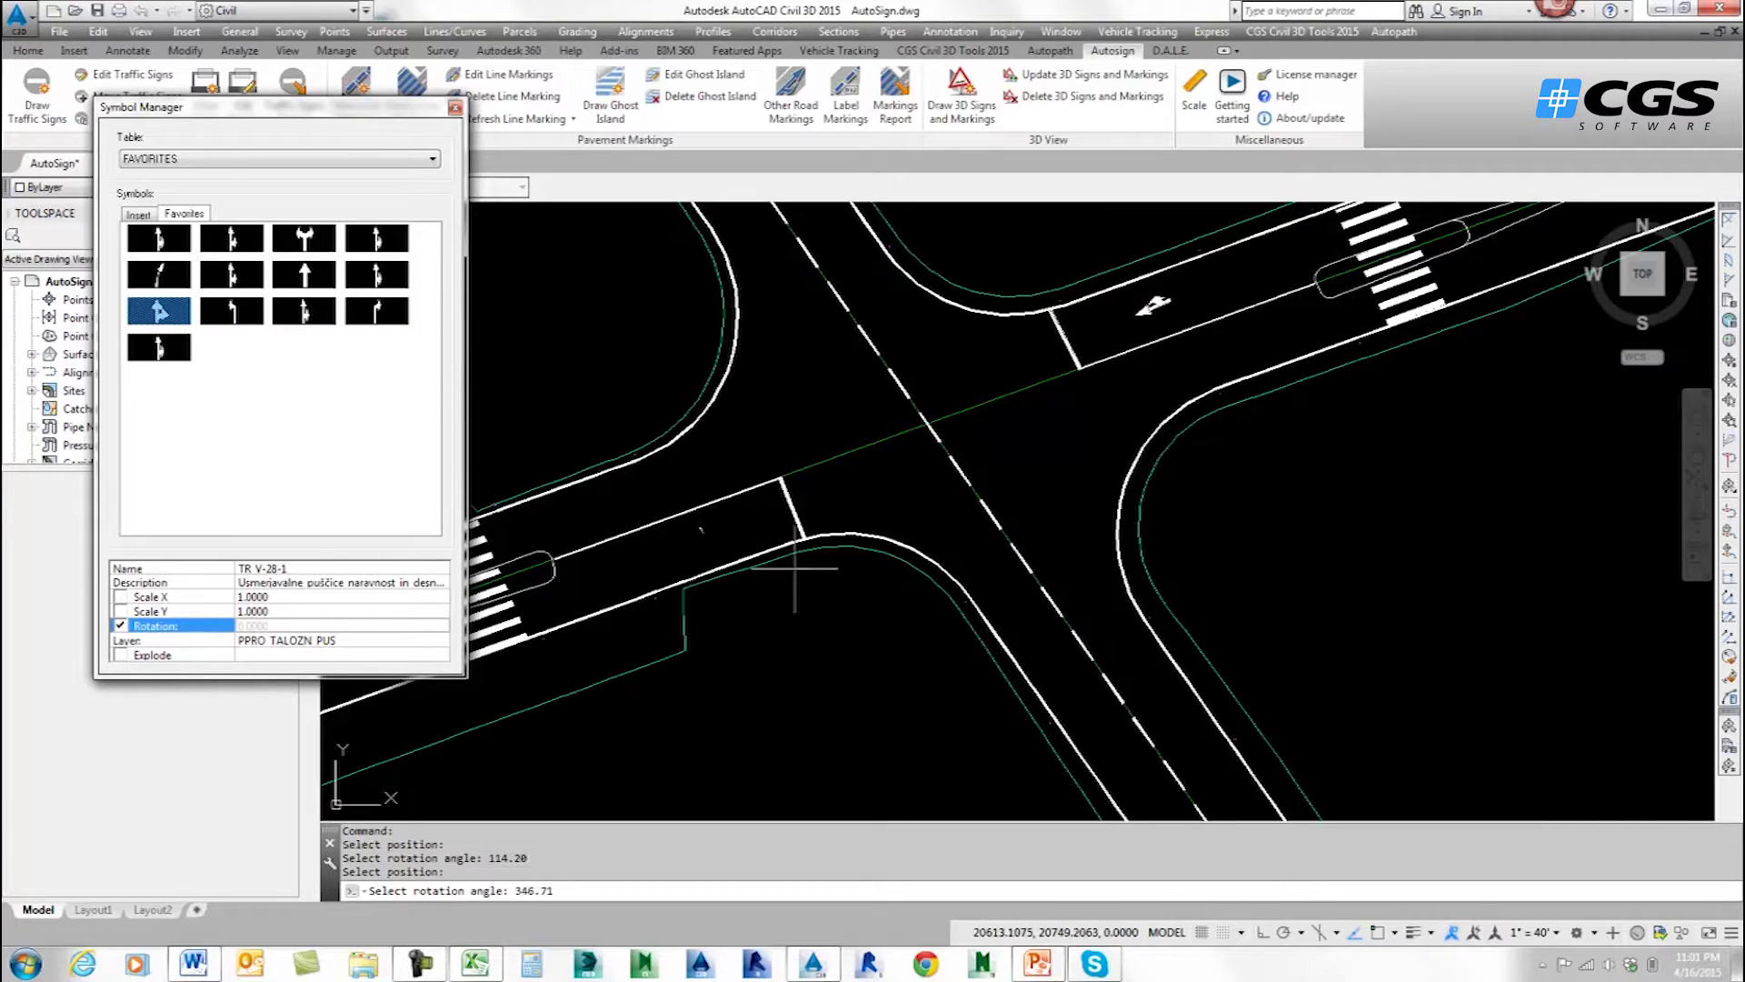
left_click(745, 696)
scroll(858, 581, "down", 3)
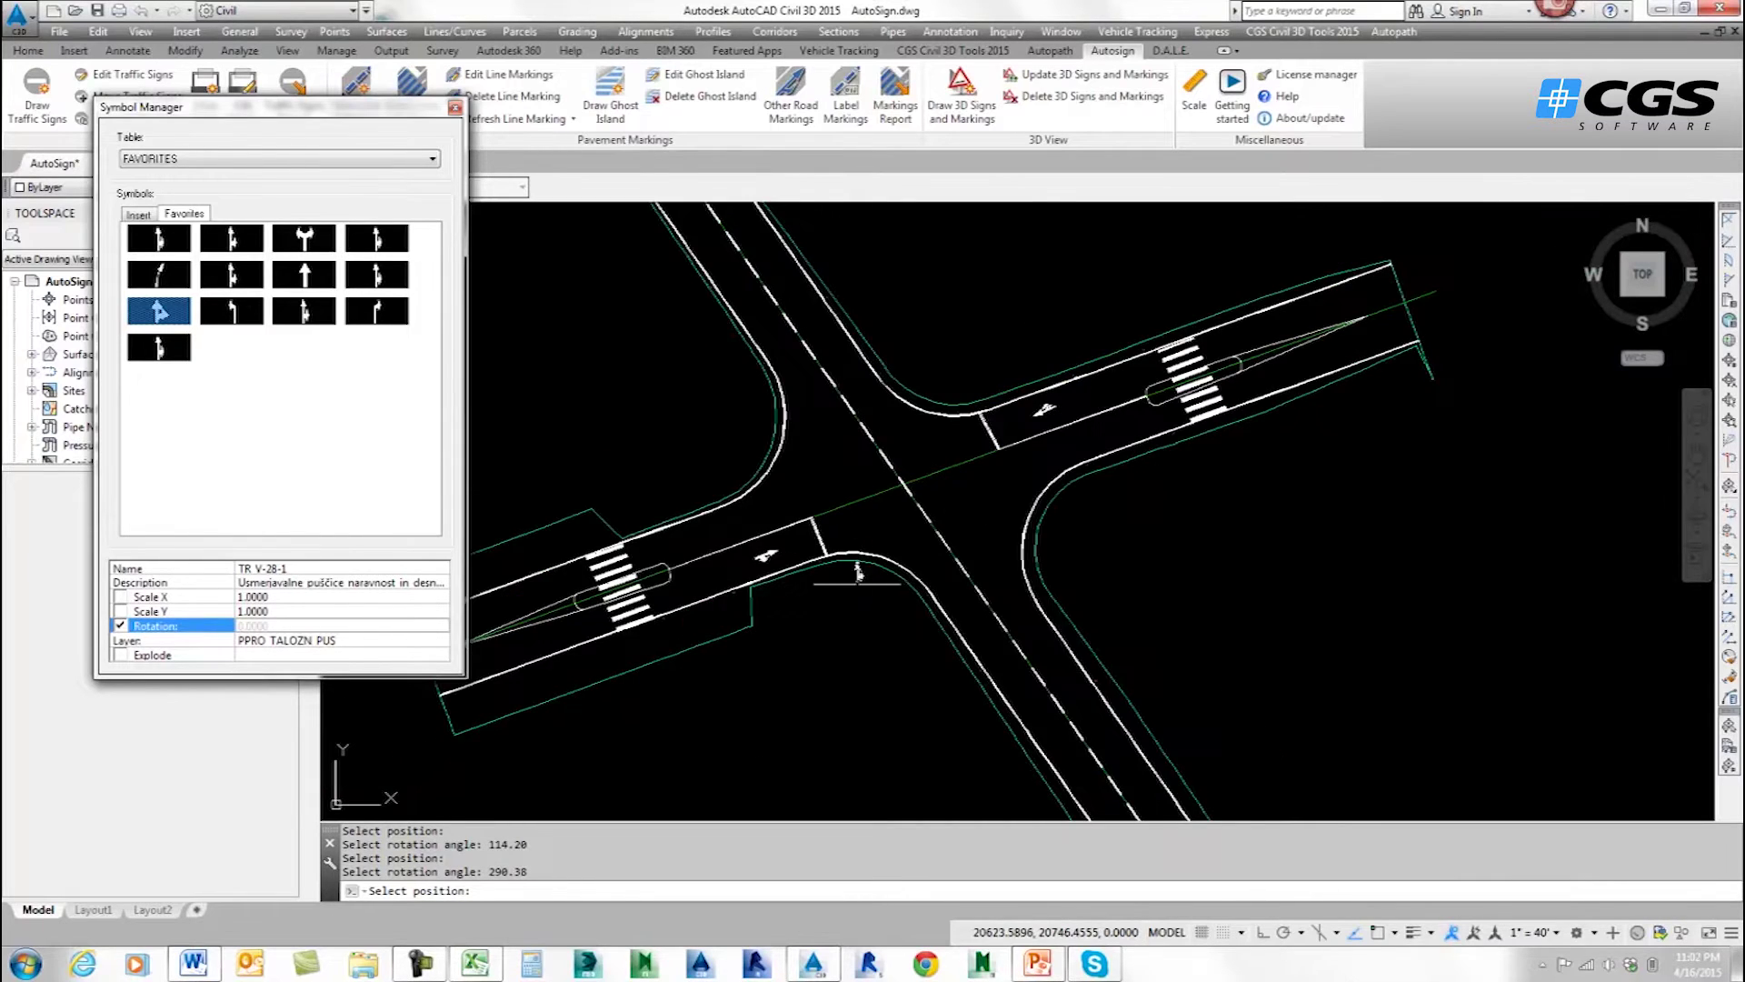
left_click(455, 108)
scroll(857, 418, "down", 2)
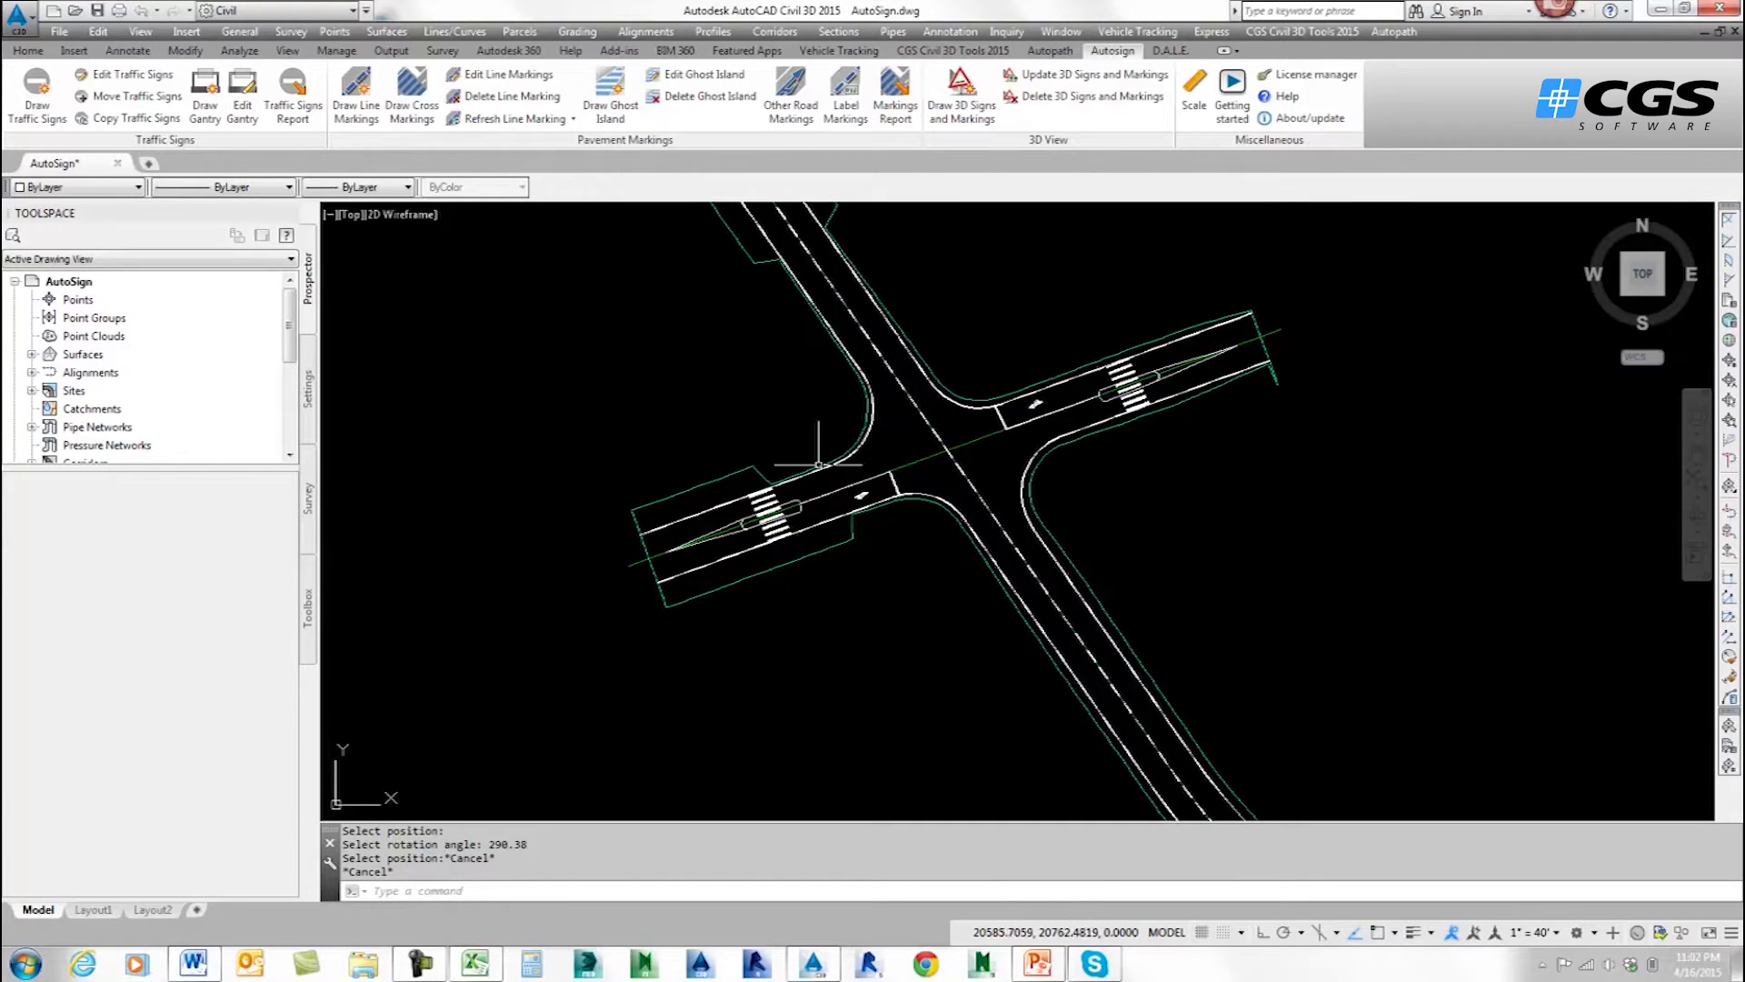
Start a ghost island on the west arm and pick the tapered area behind the traffic island as its boundary.
middle_click_drag(703, 543, 801, 499)
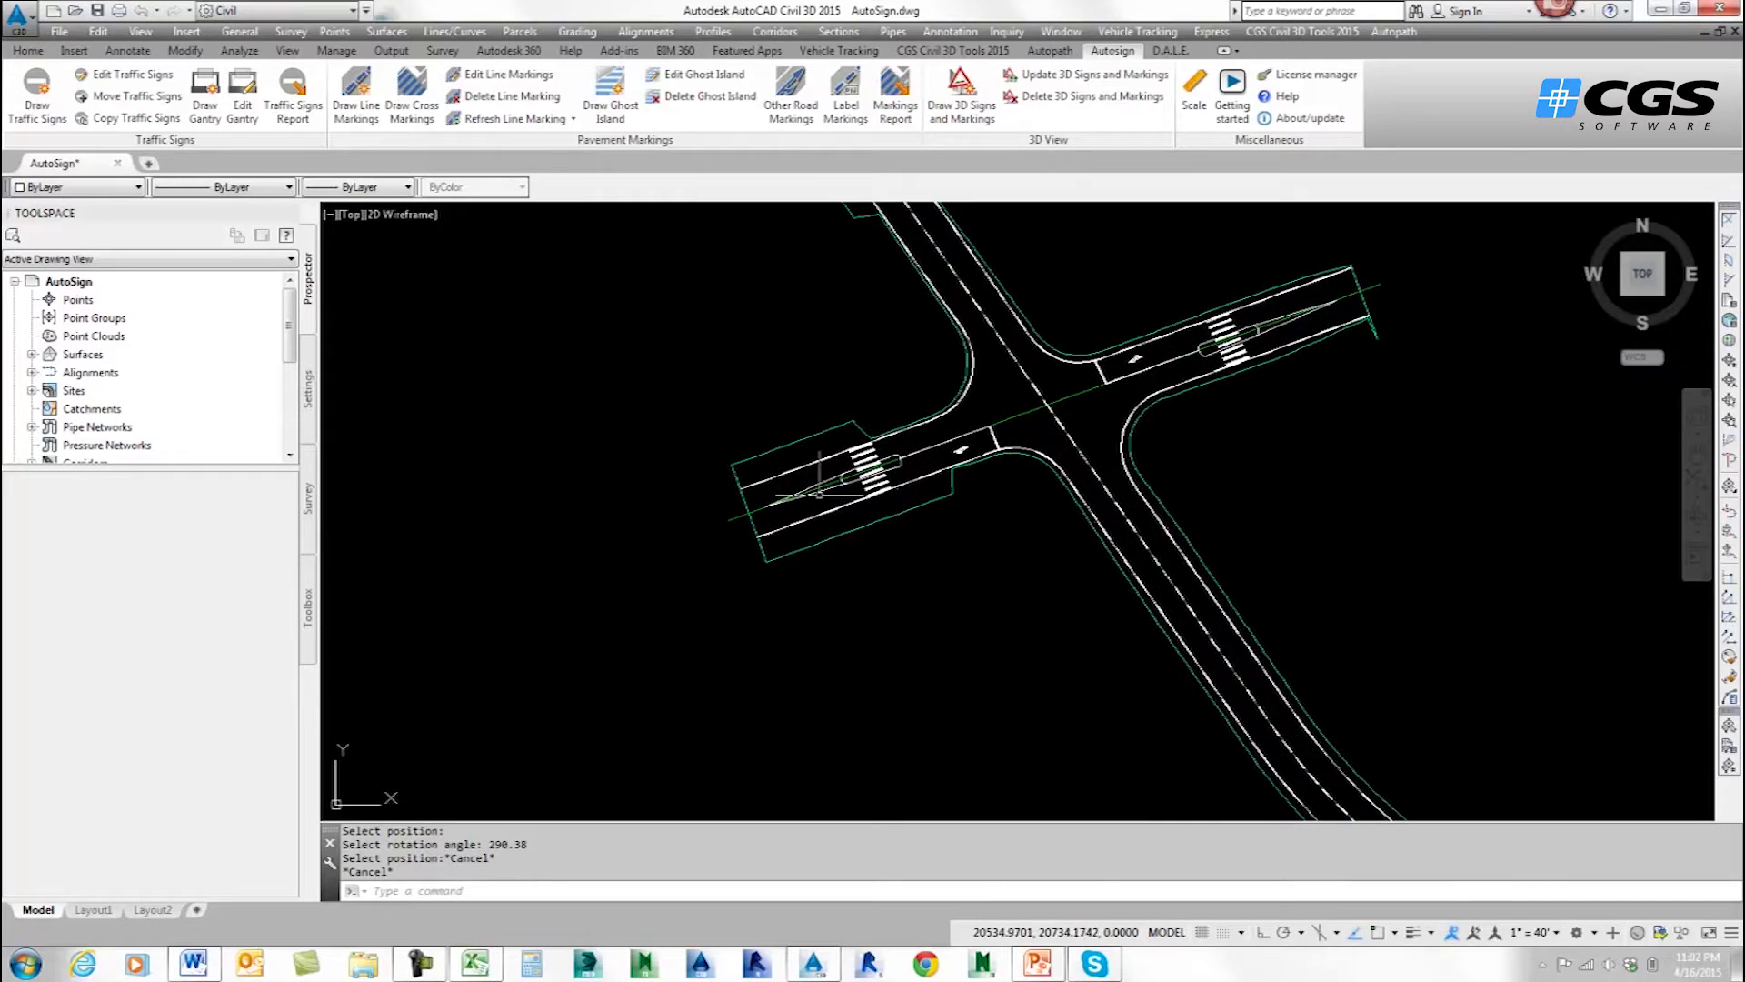
scroll(840, 473, "up", 3)
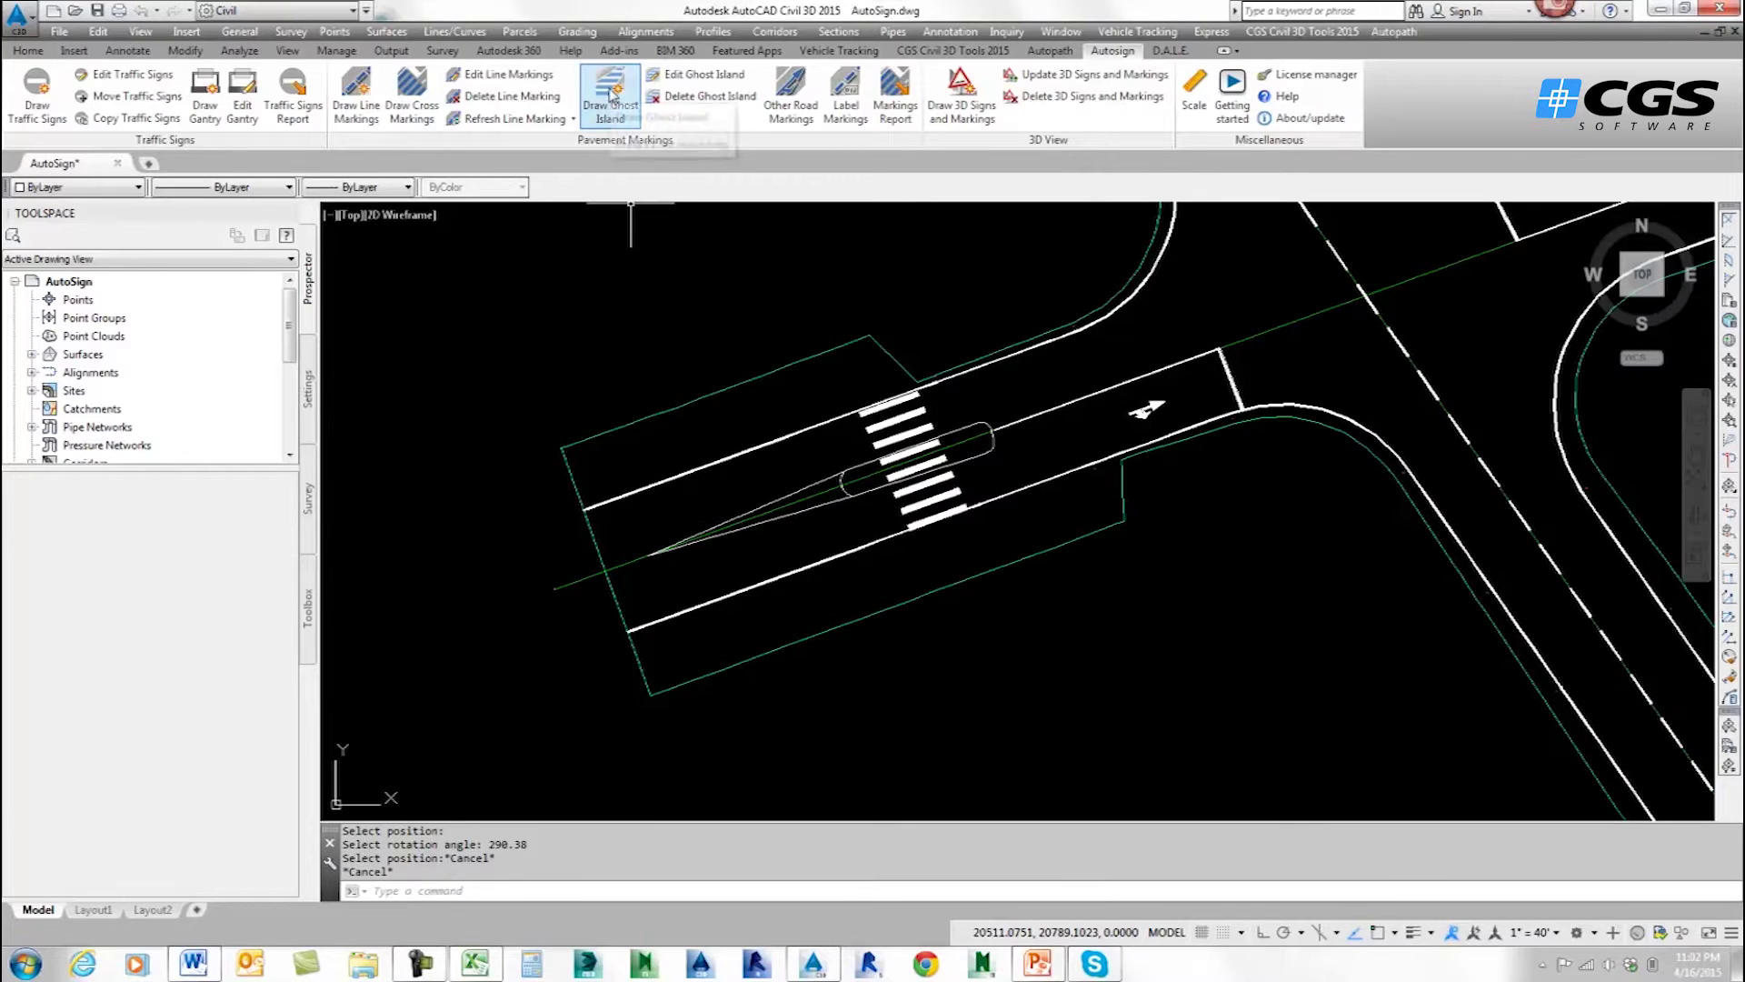
left_click(607, 91)
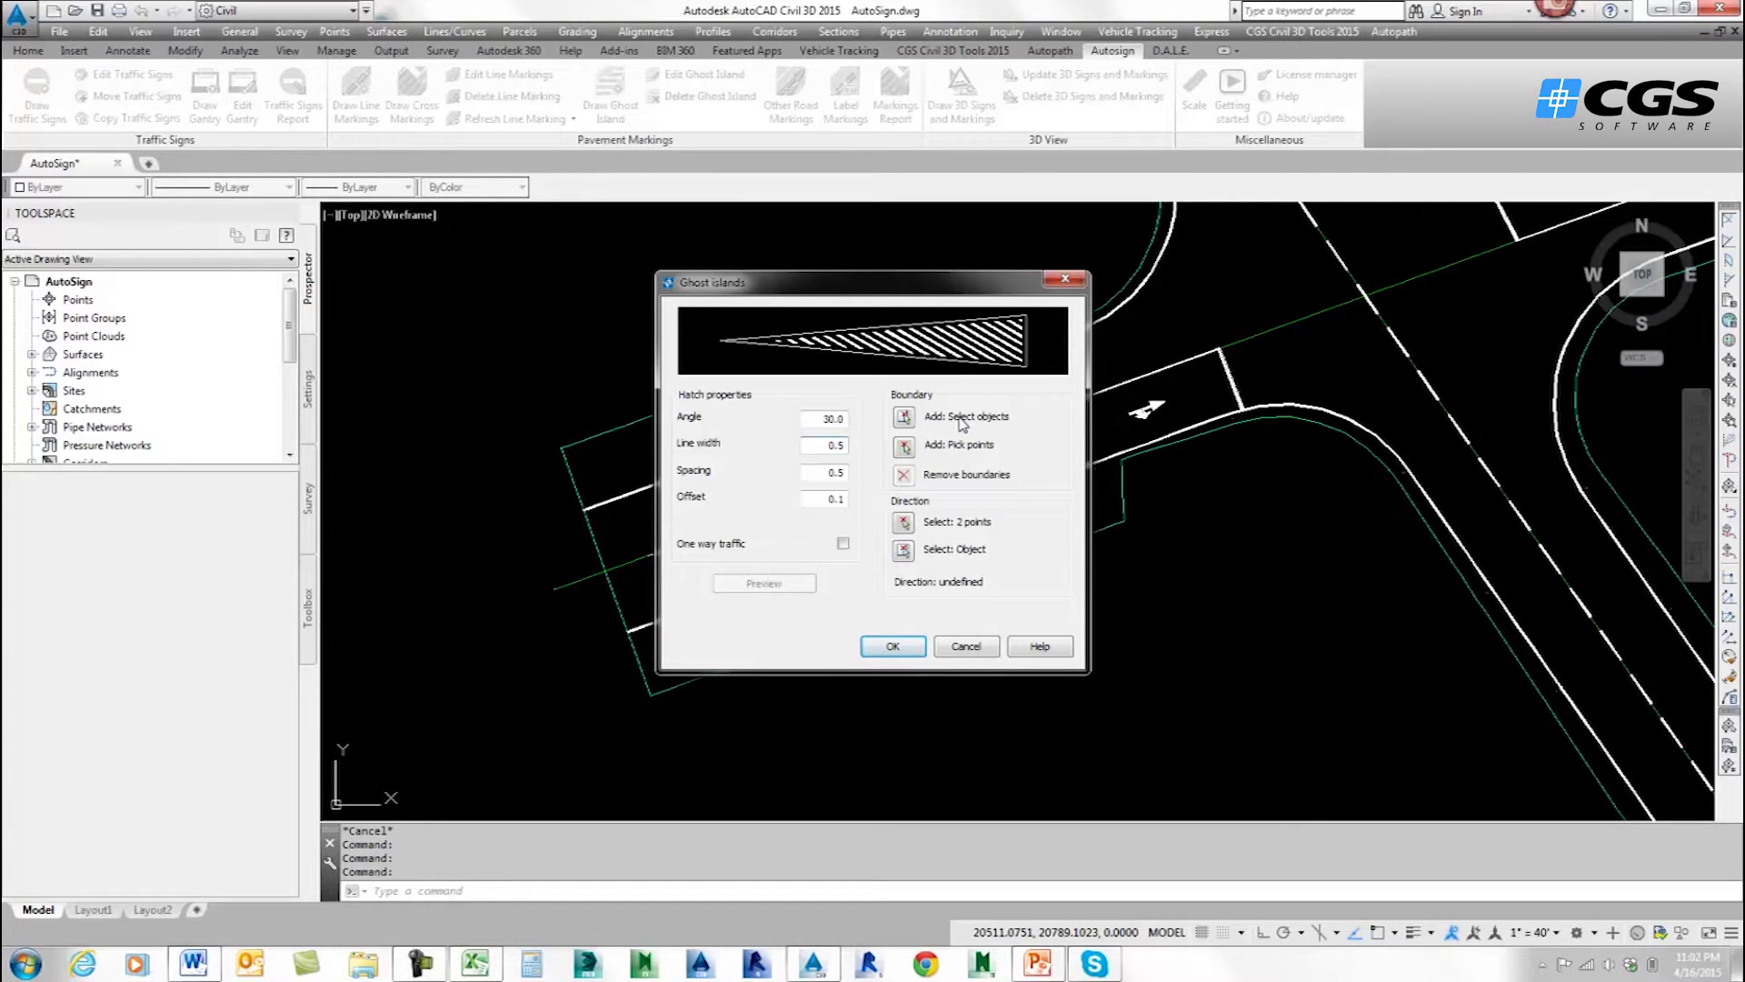
left_click(904, 446)
scroll(823, 495, "up", 2)
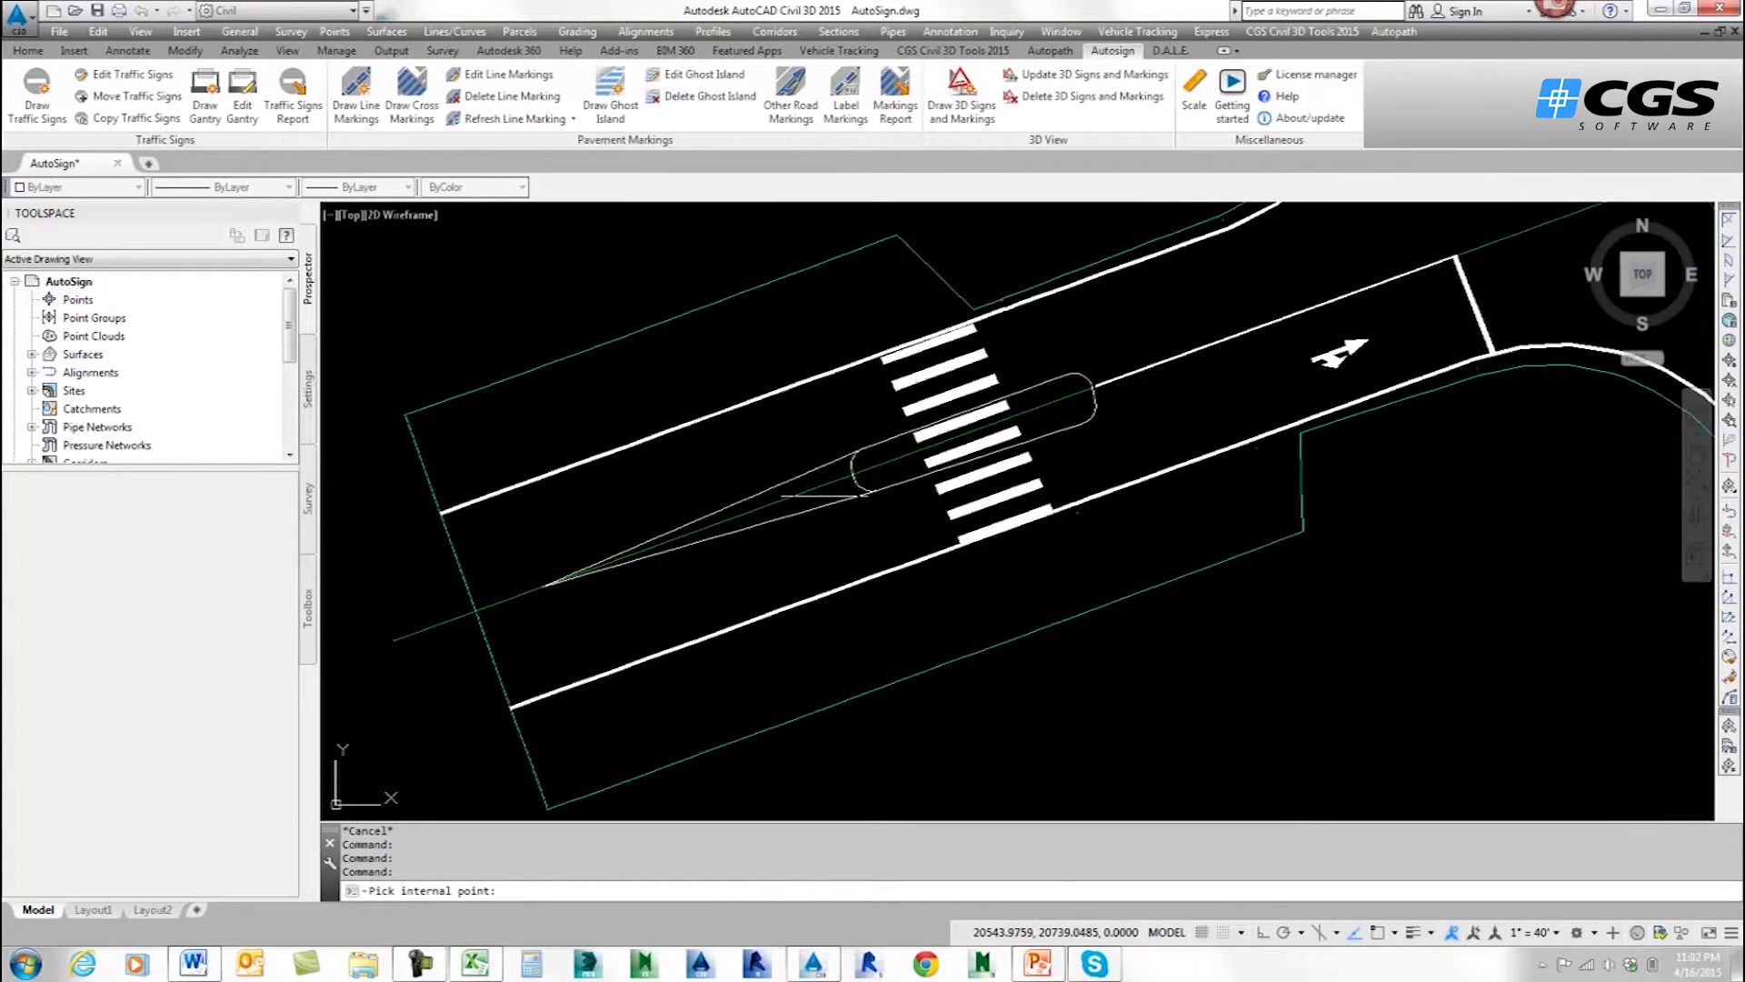
left_click(872, 468)
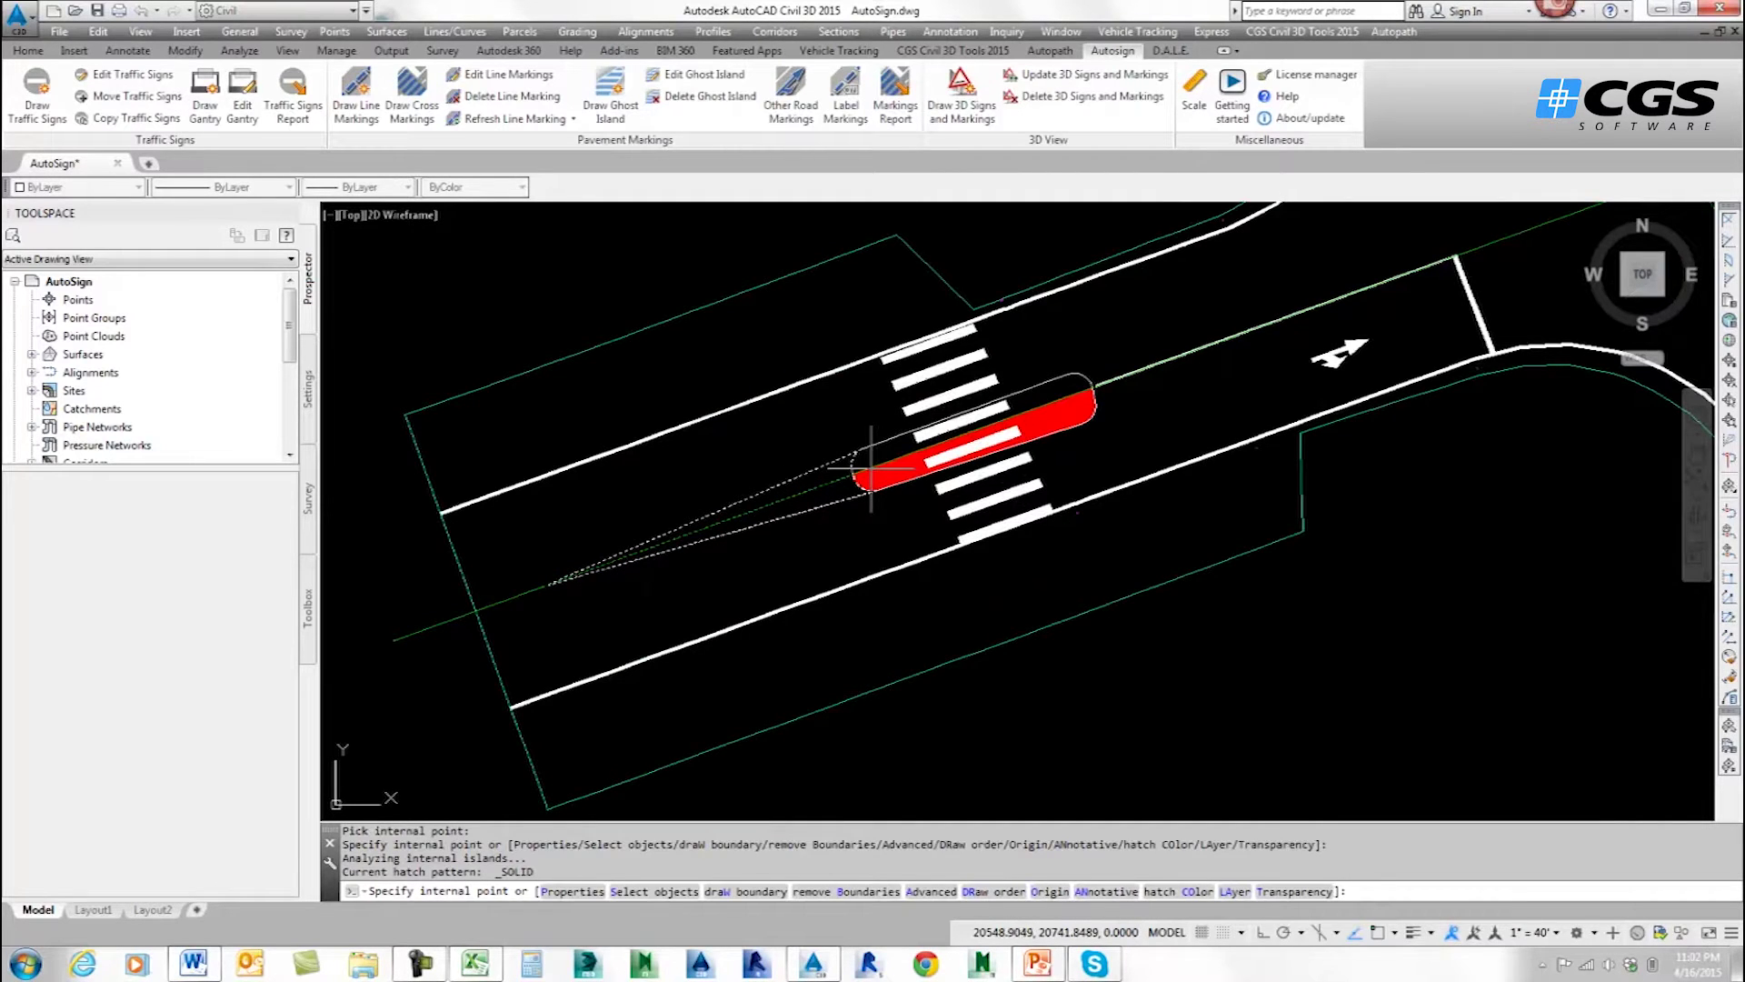
type("u")
key("Return")
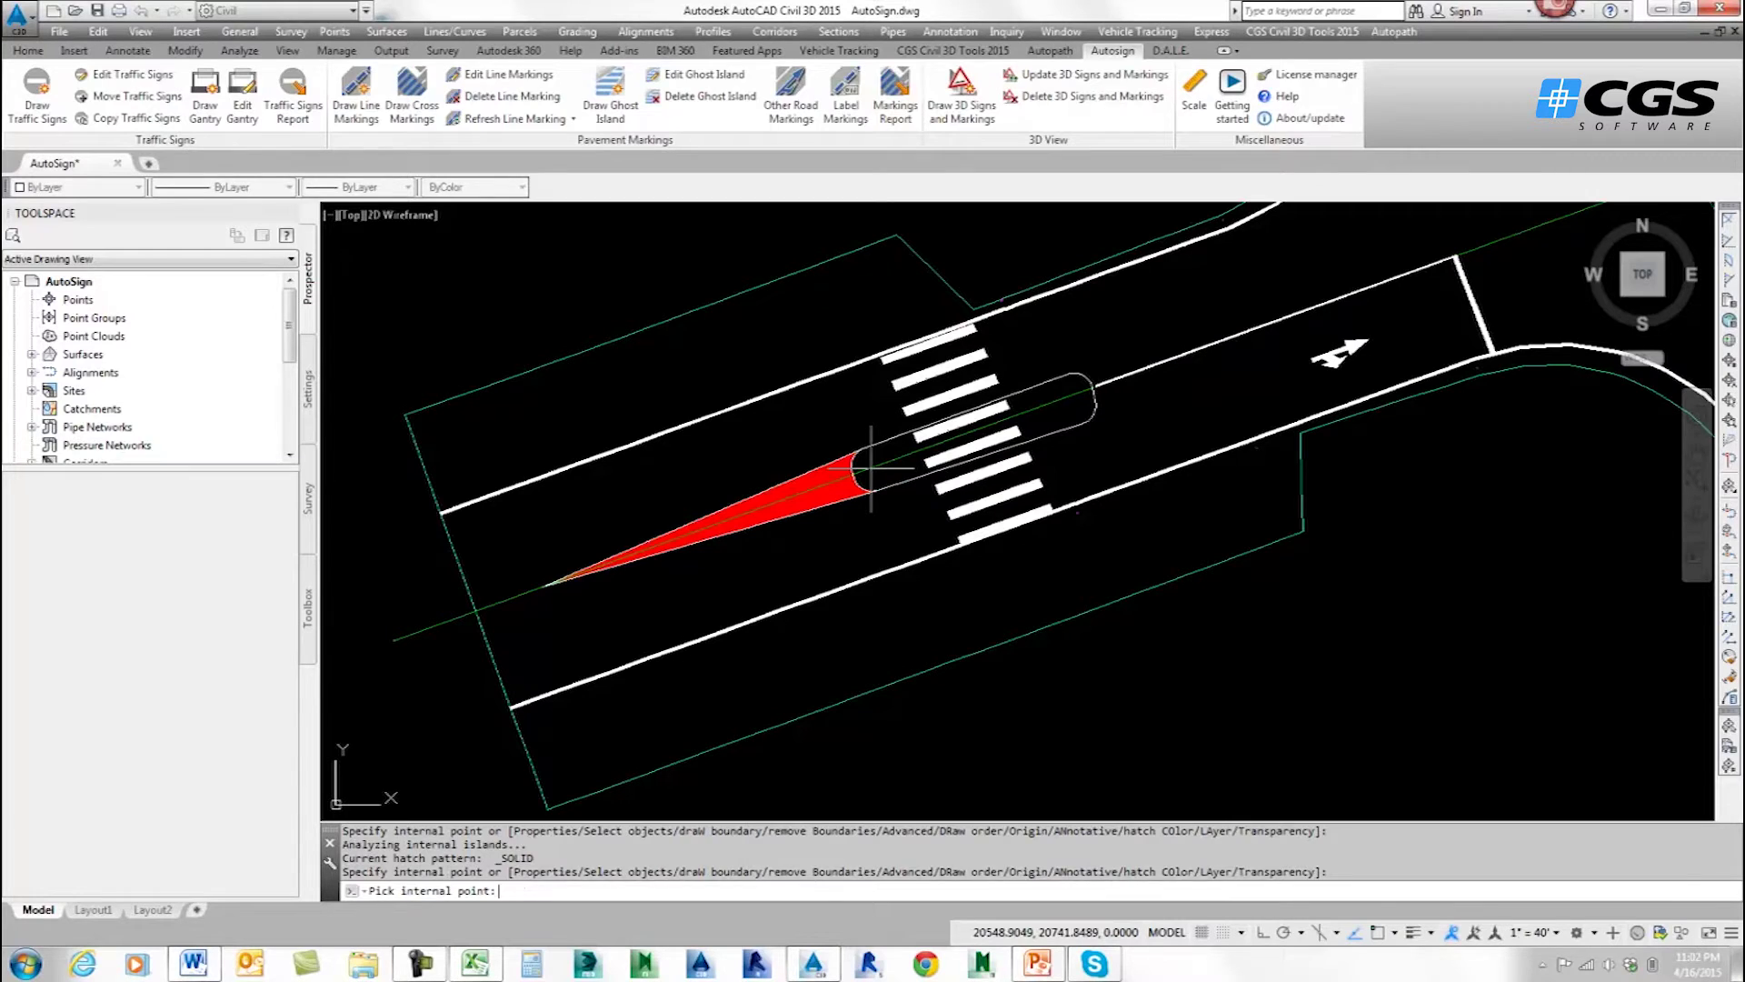
key("Return")
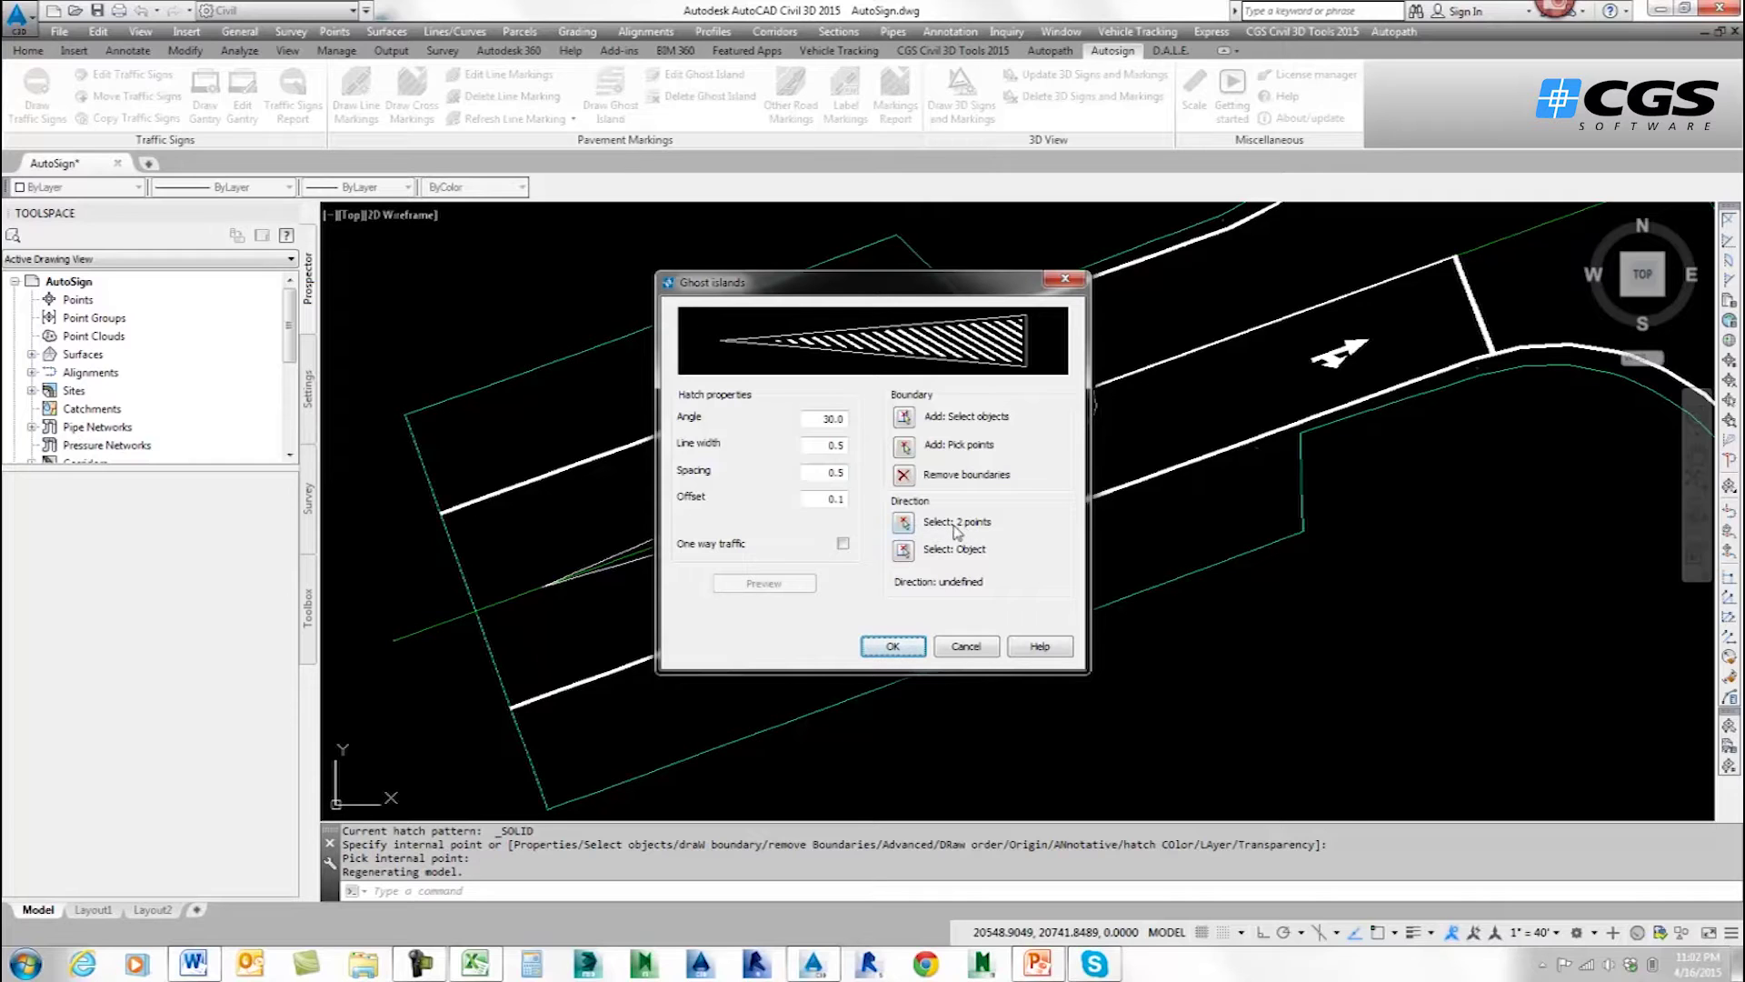
Define the west ghost island's direction by two points, from the taper tip to the traffic island's rounded end, and accept the hatch.
left_click(903, 524)
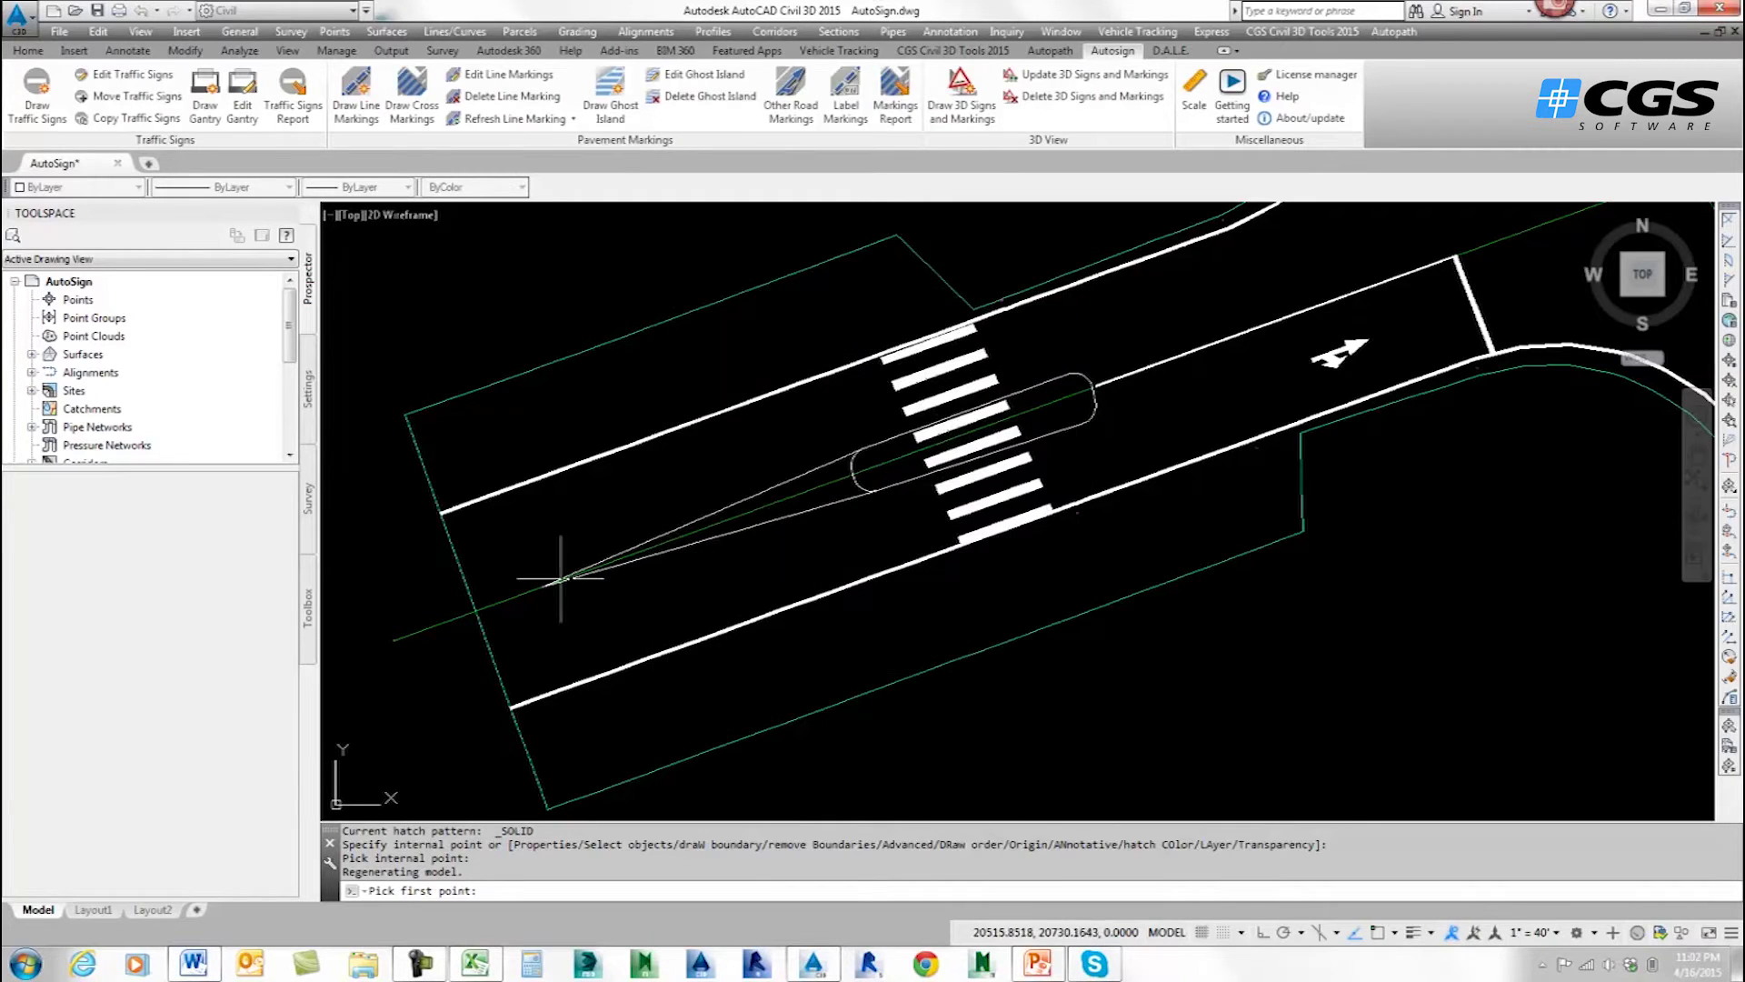
left_click(545, 585)
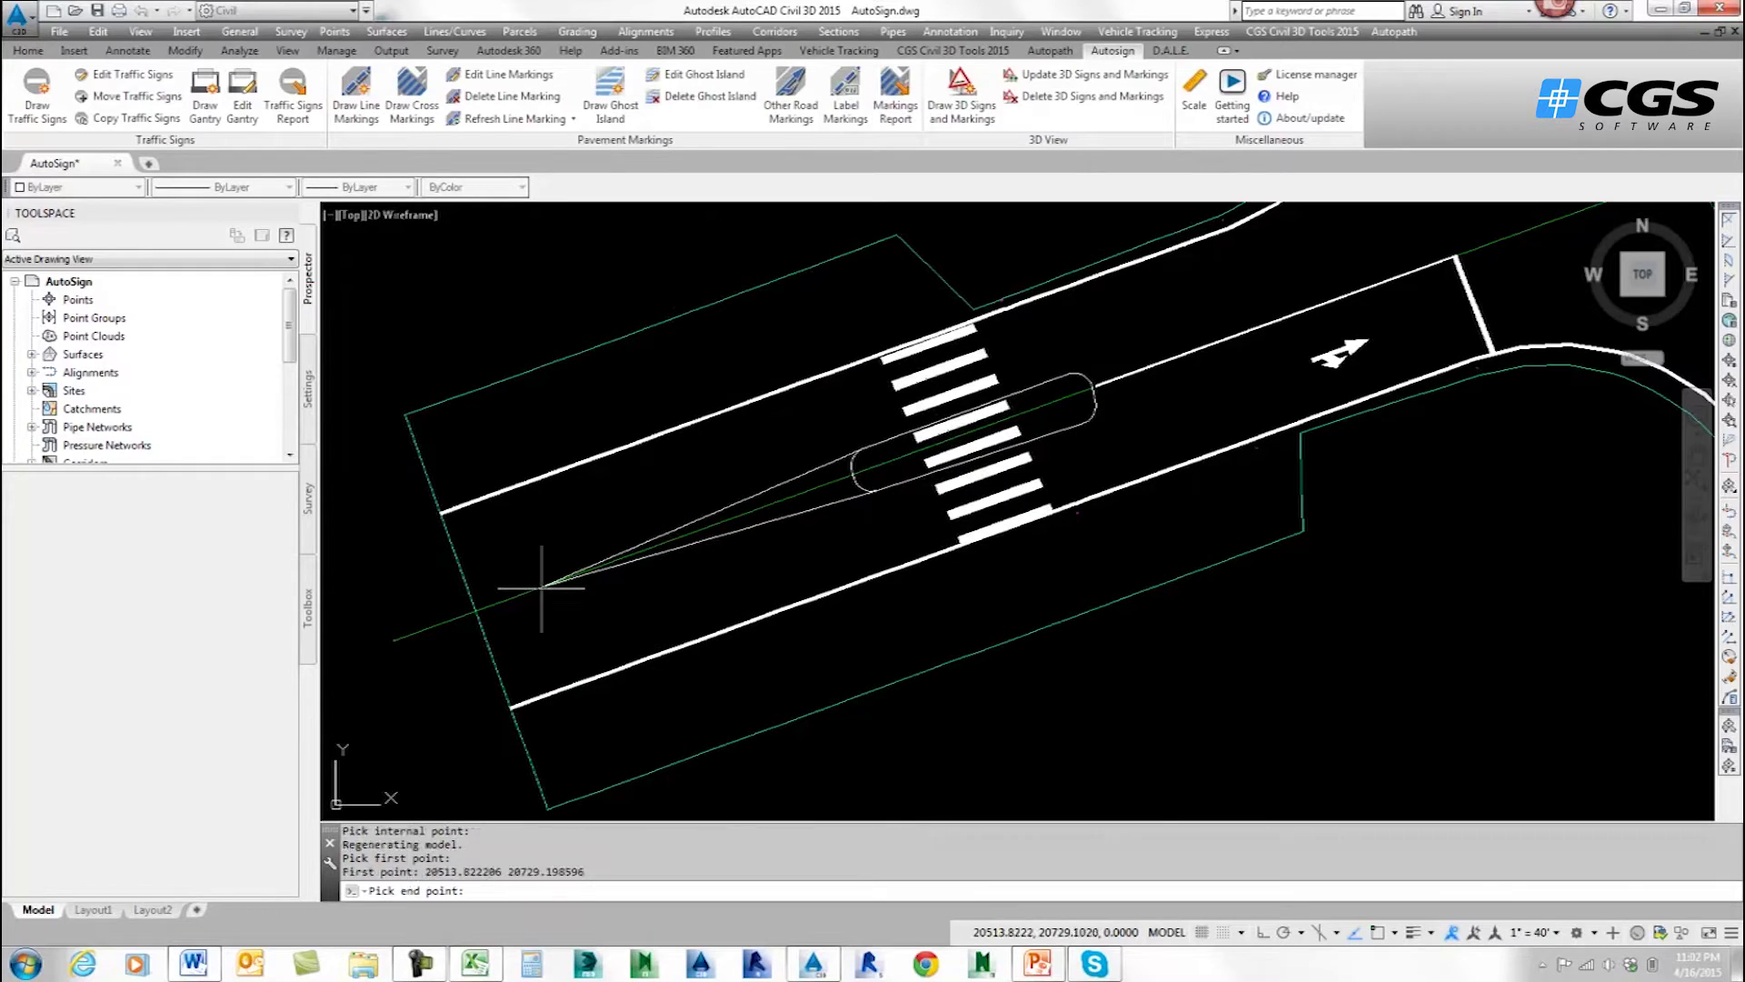
left_click(858, 473)
left_click(764, 584)
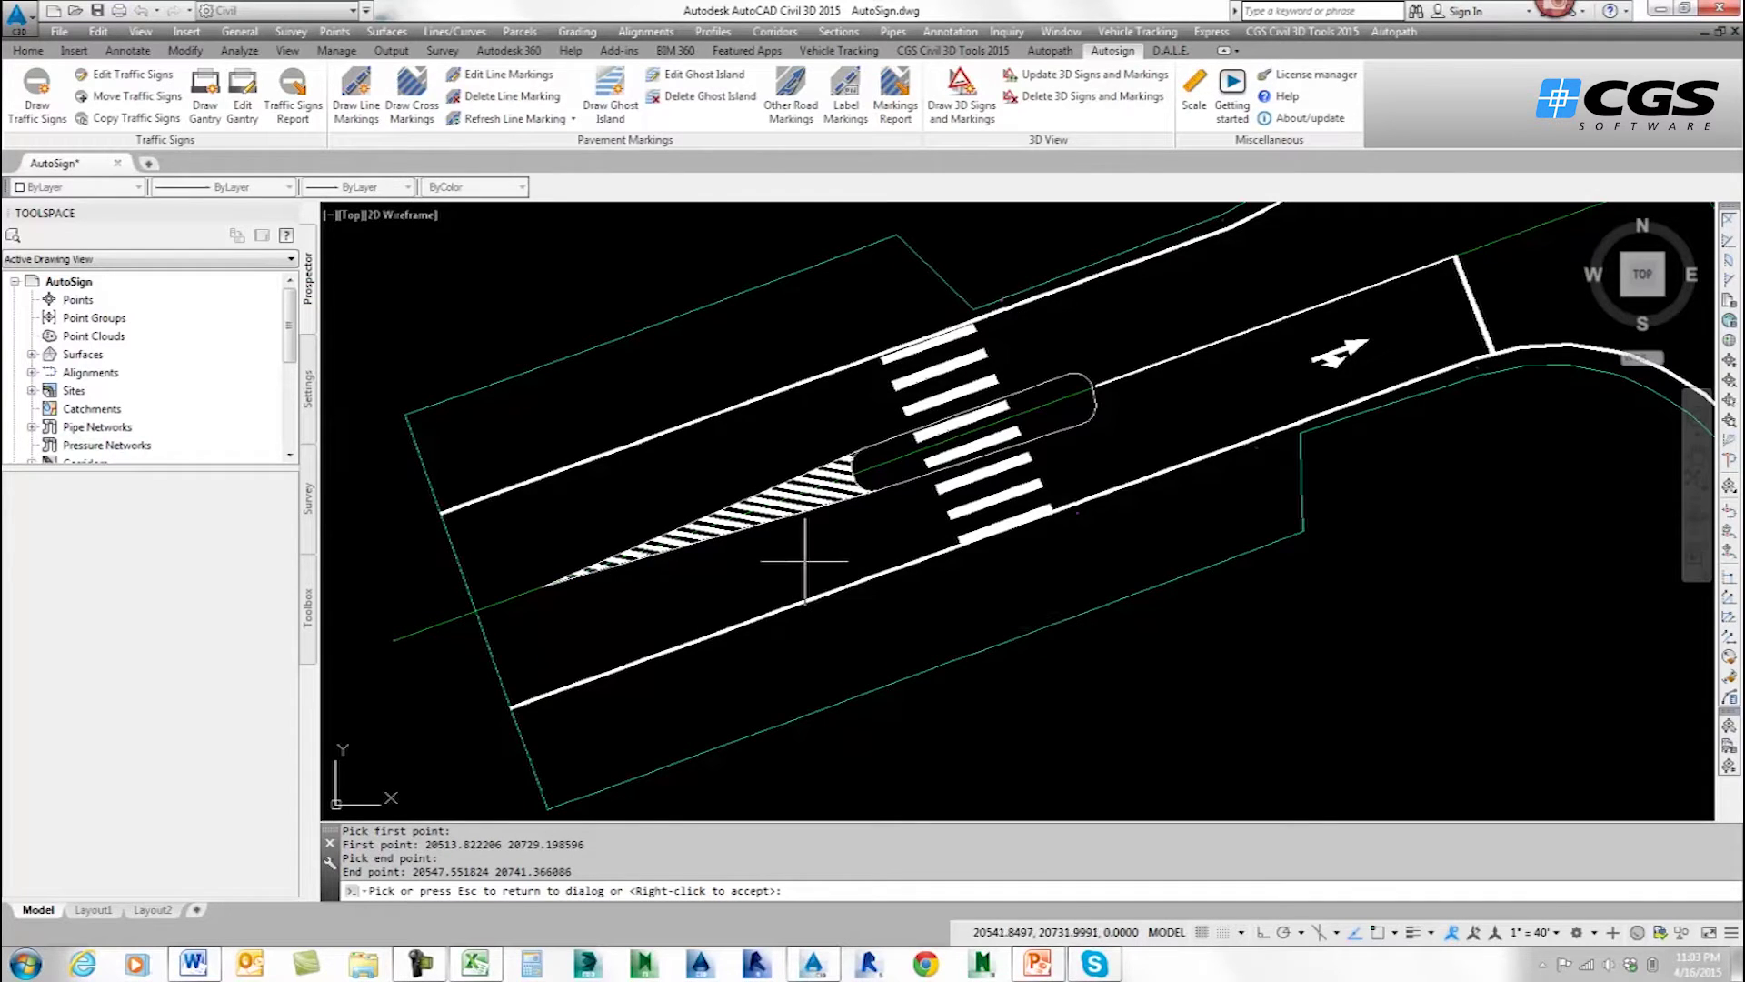
right_click(806, 559)
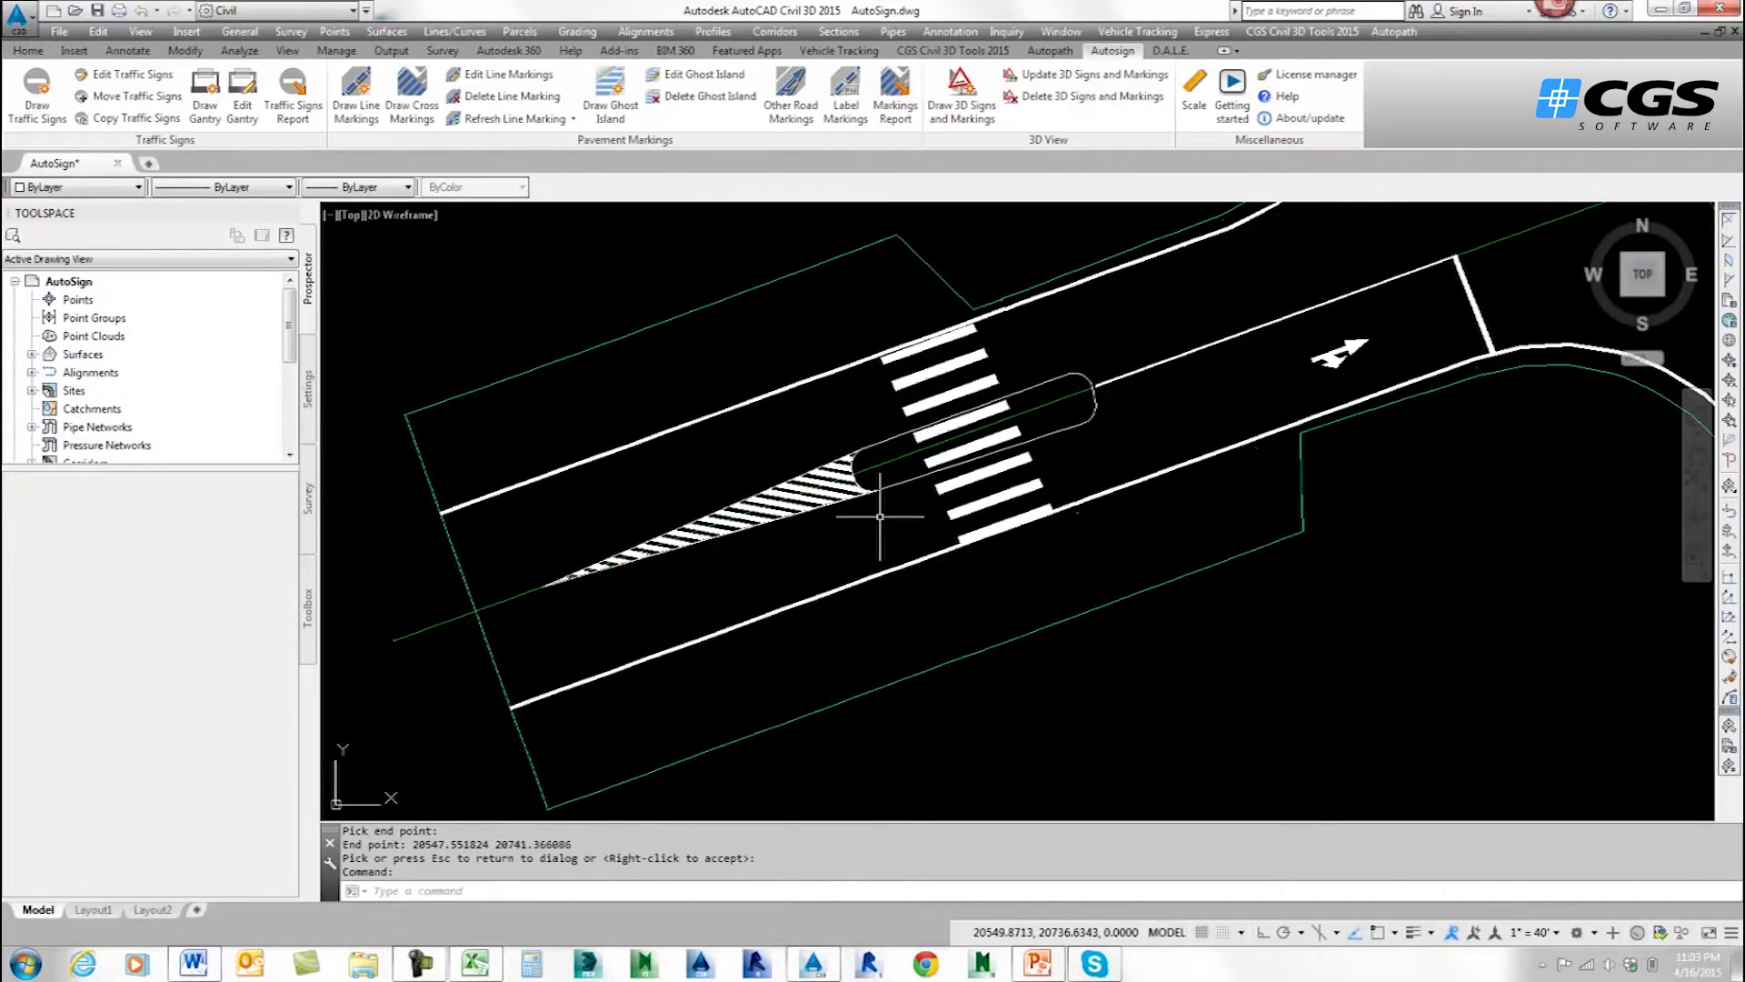
Start a ghost island with one way traffic on the east arm, picking the tapered area behind the traffic island as its boundary.
scroll(798, 505, "down", 3)
middle_click_drag(798, 505, 466, 614)
scroll(954, 461, "up", 5)
middle_click_drag(954, 461, 840, 490)
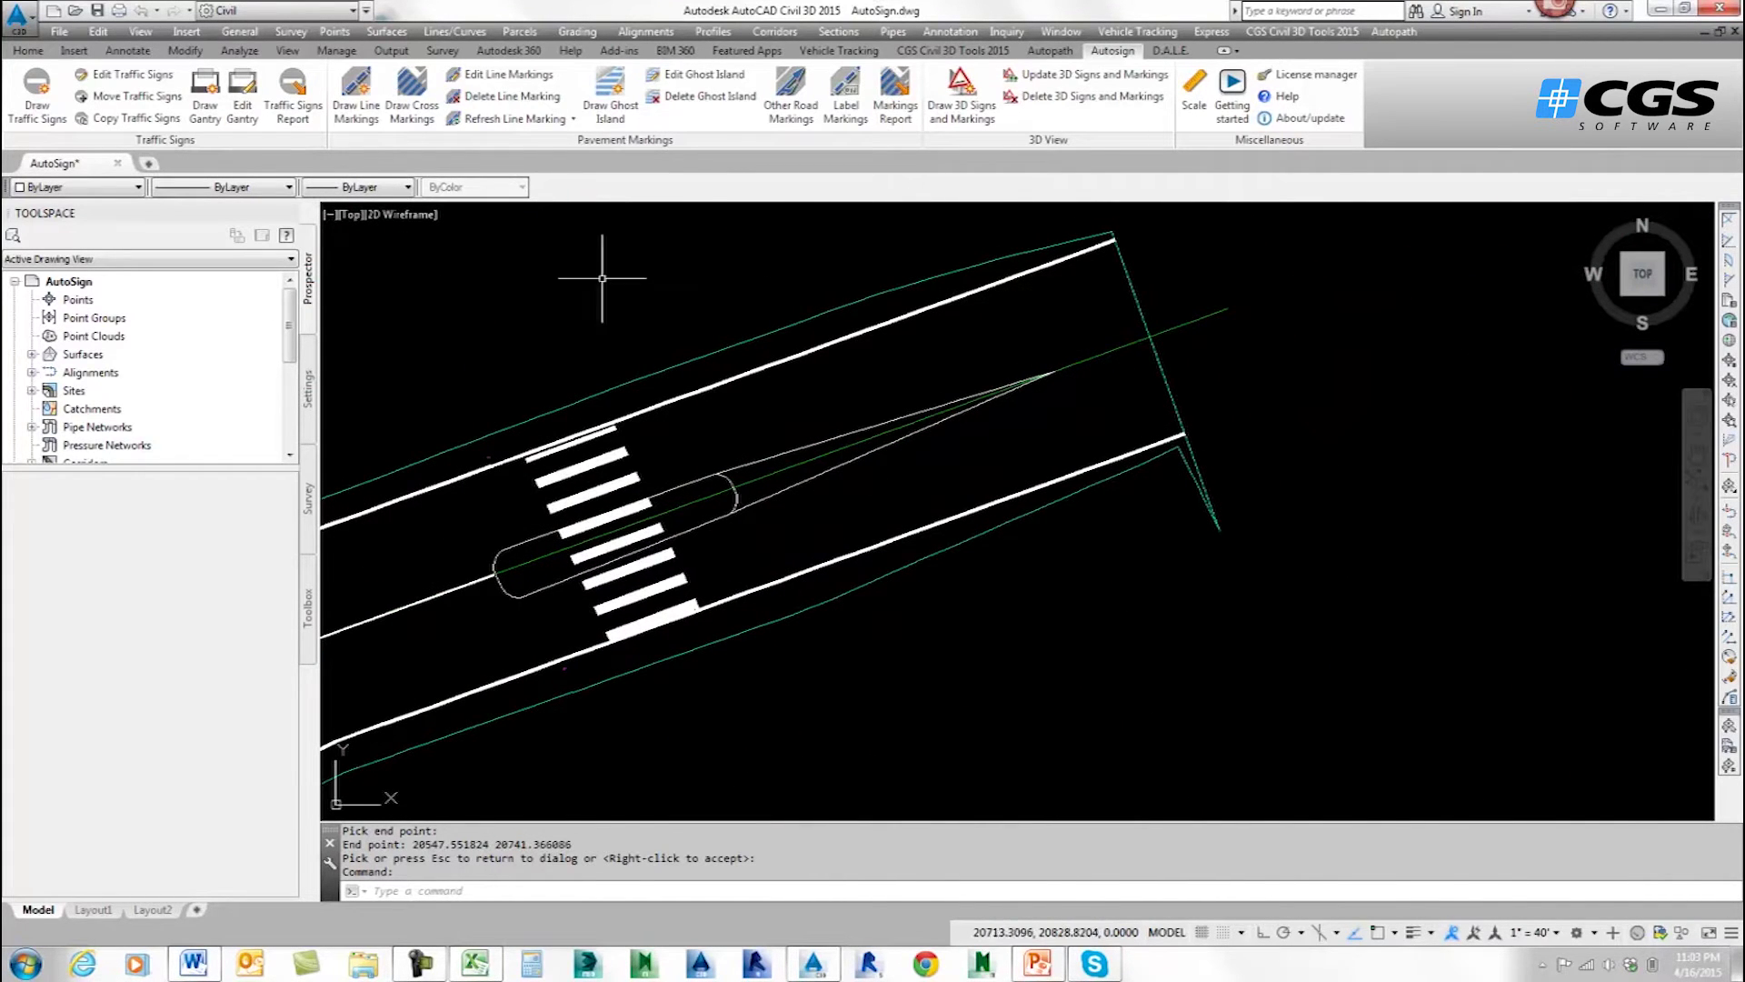
left_click(615, 88)
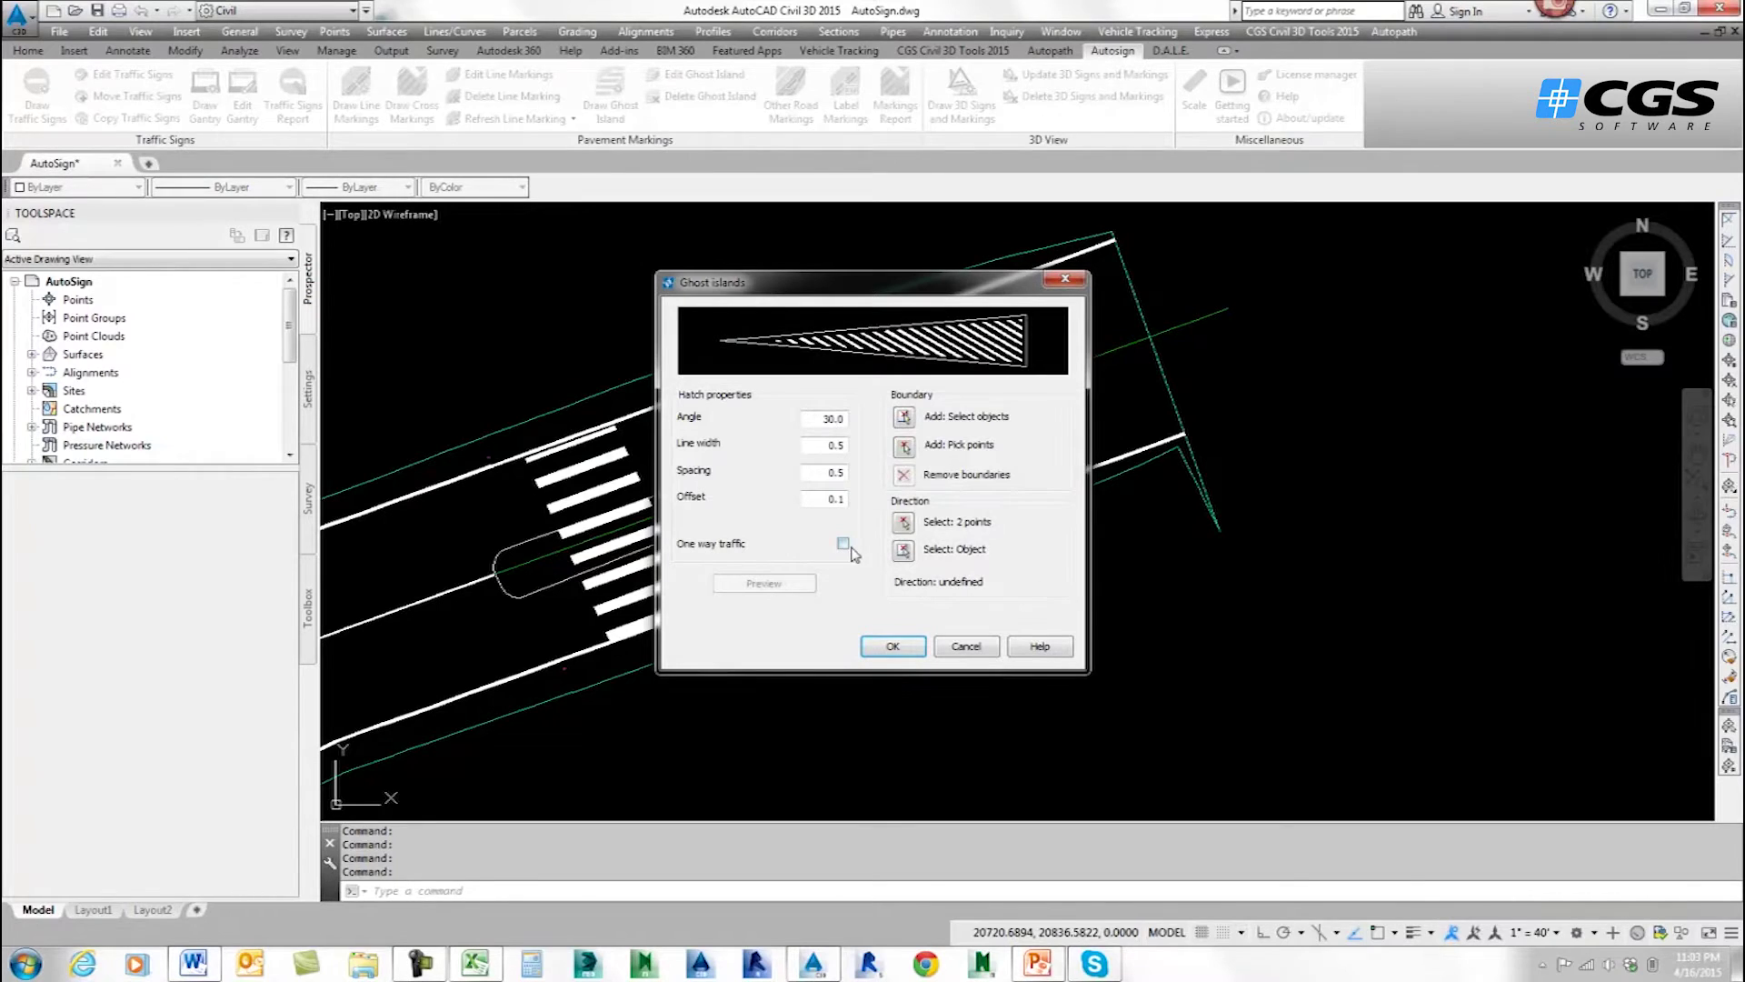
left_click(843, 544)
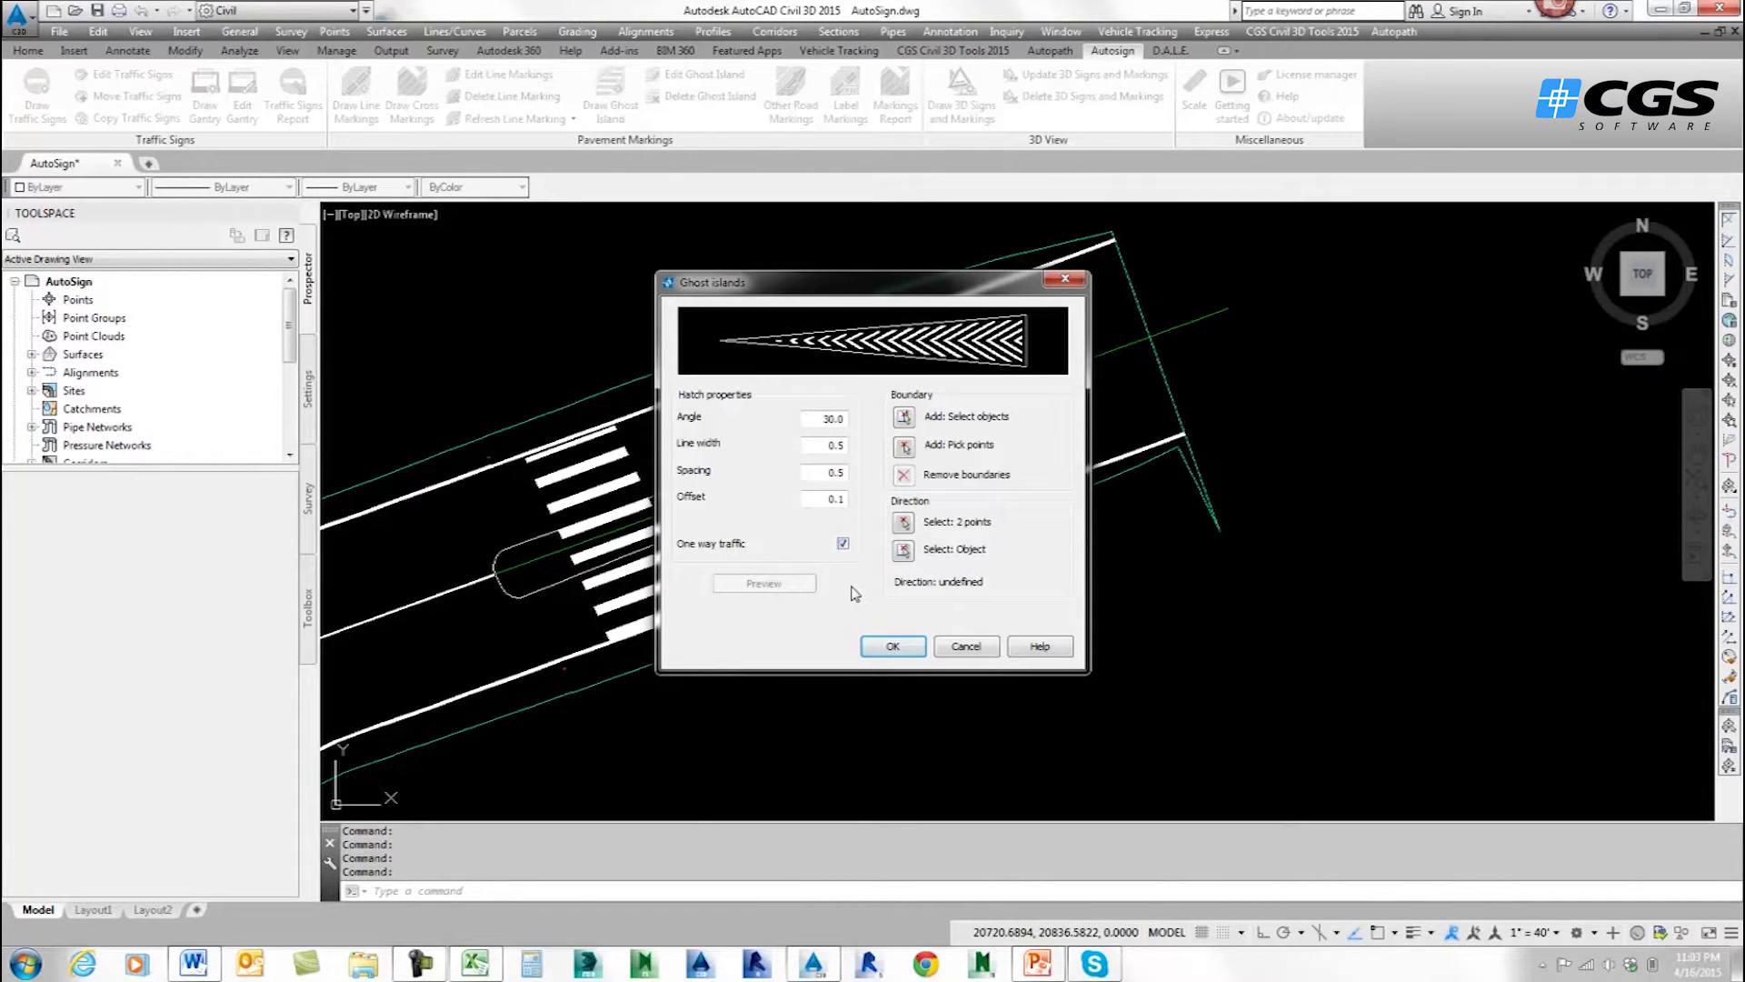
left_click(905, 446)
left_click(781, 464)
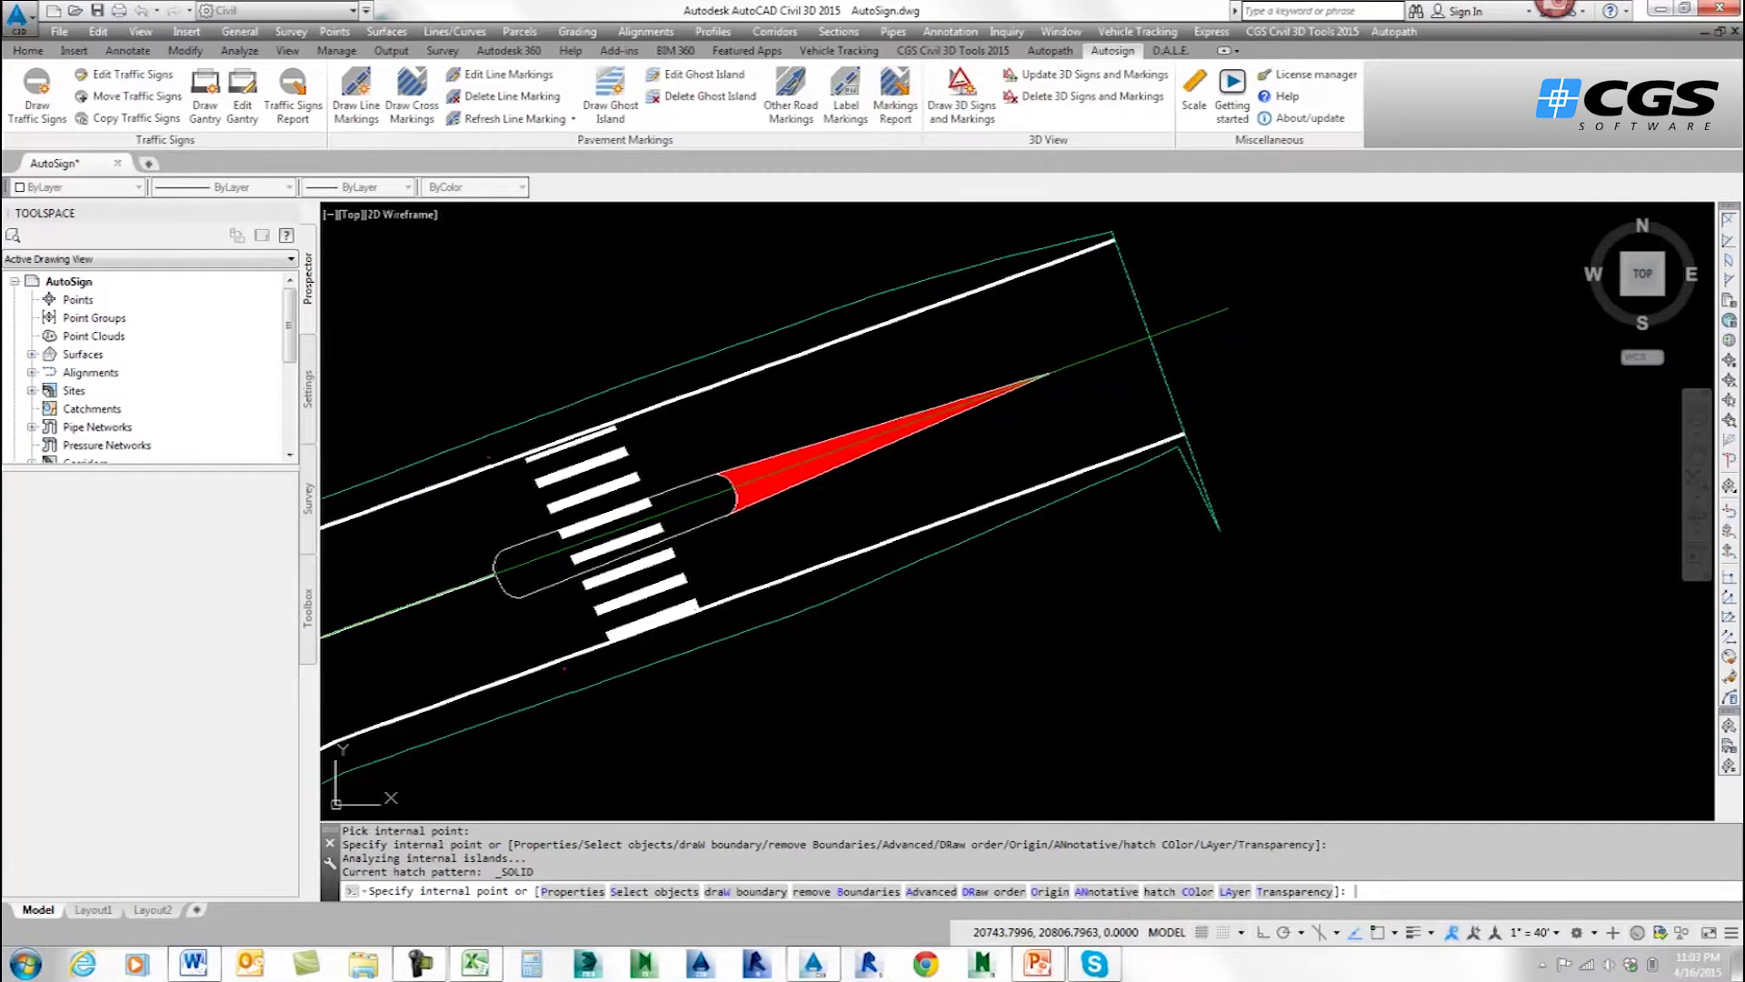
key("Return")
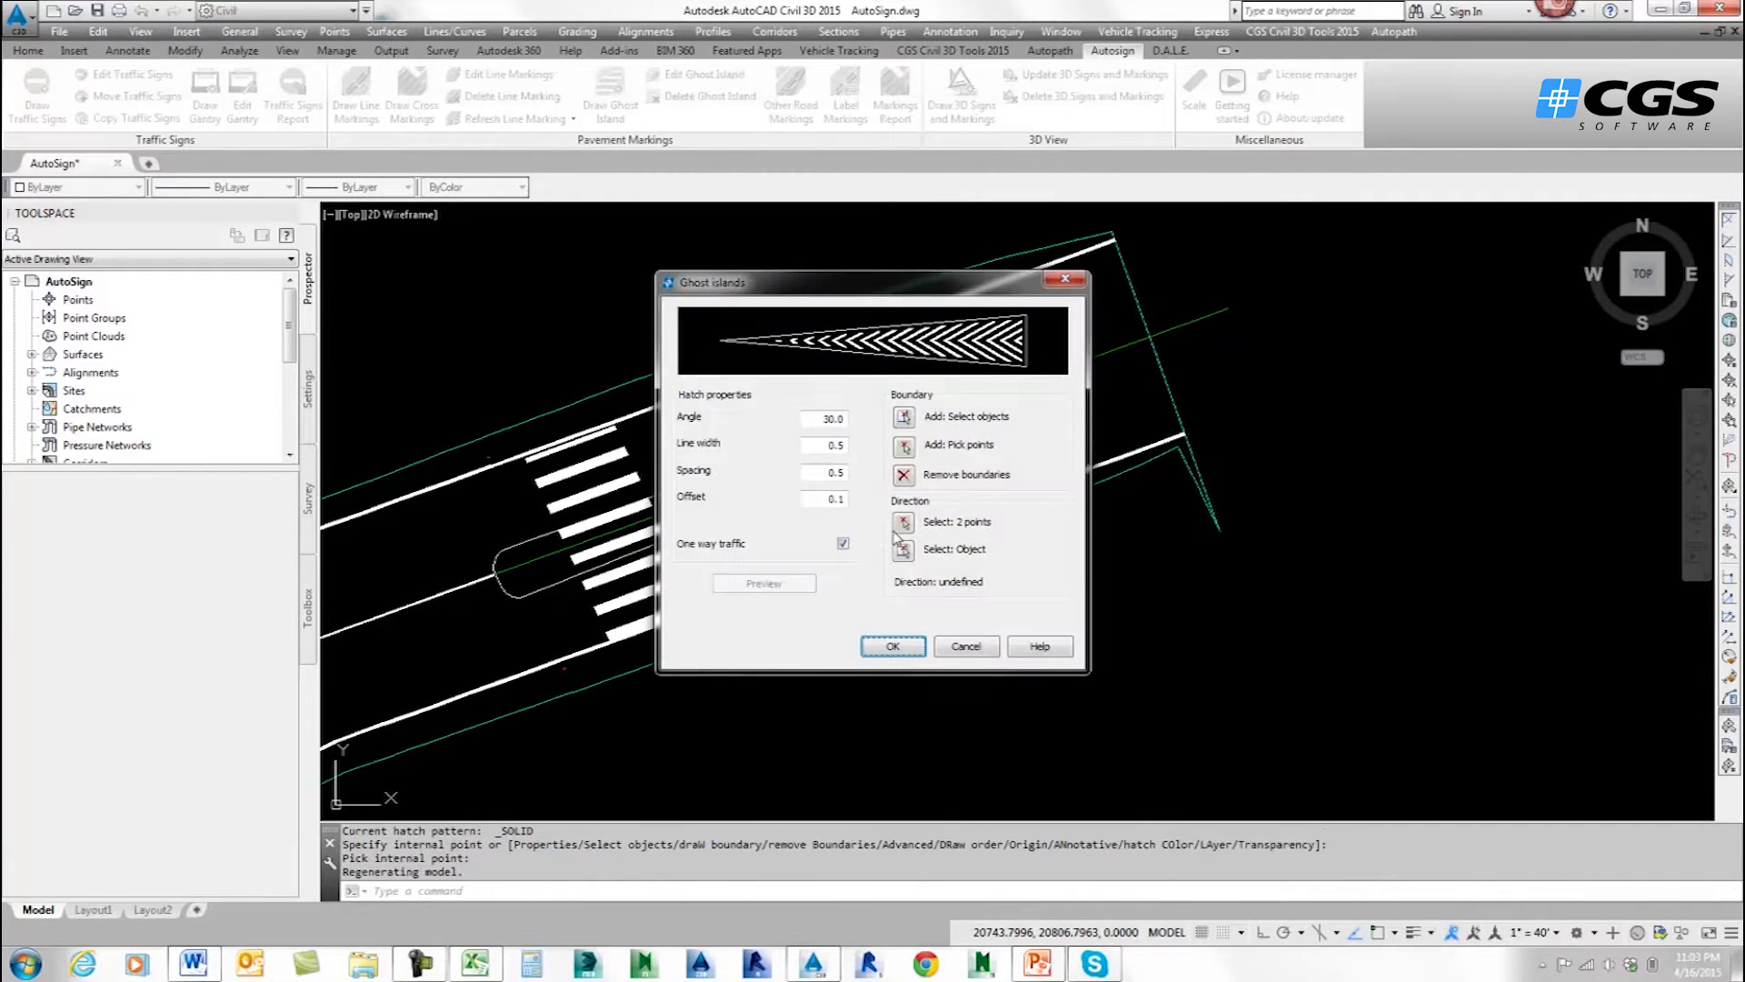
Define the east ghost island's direction by two points, from the taper tip towards the traffic island, and accept the chevron hatch.
left_click(904, 524)
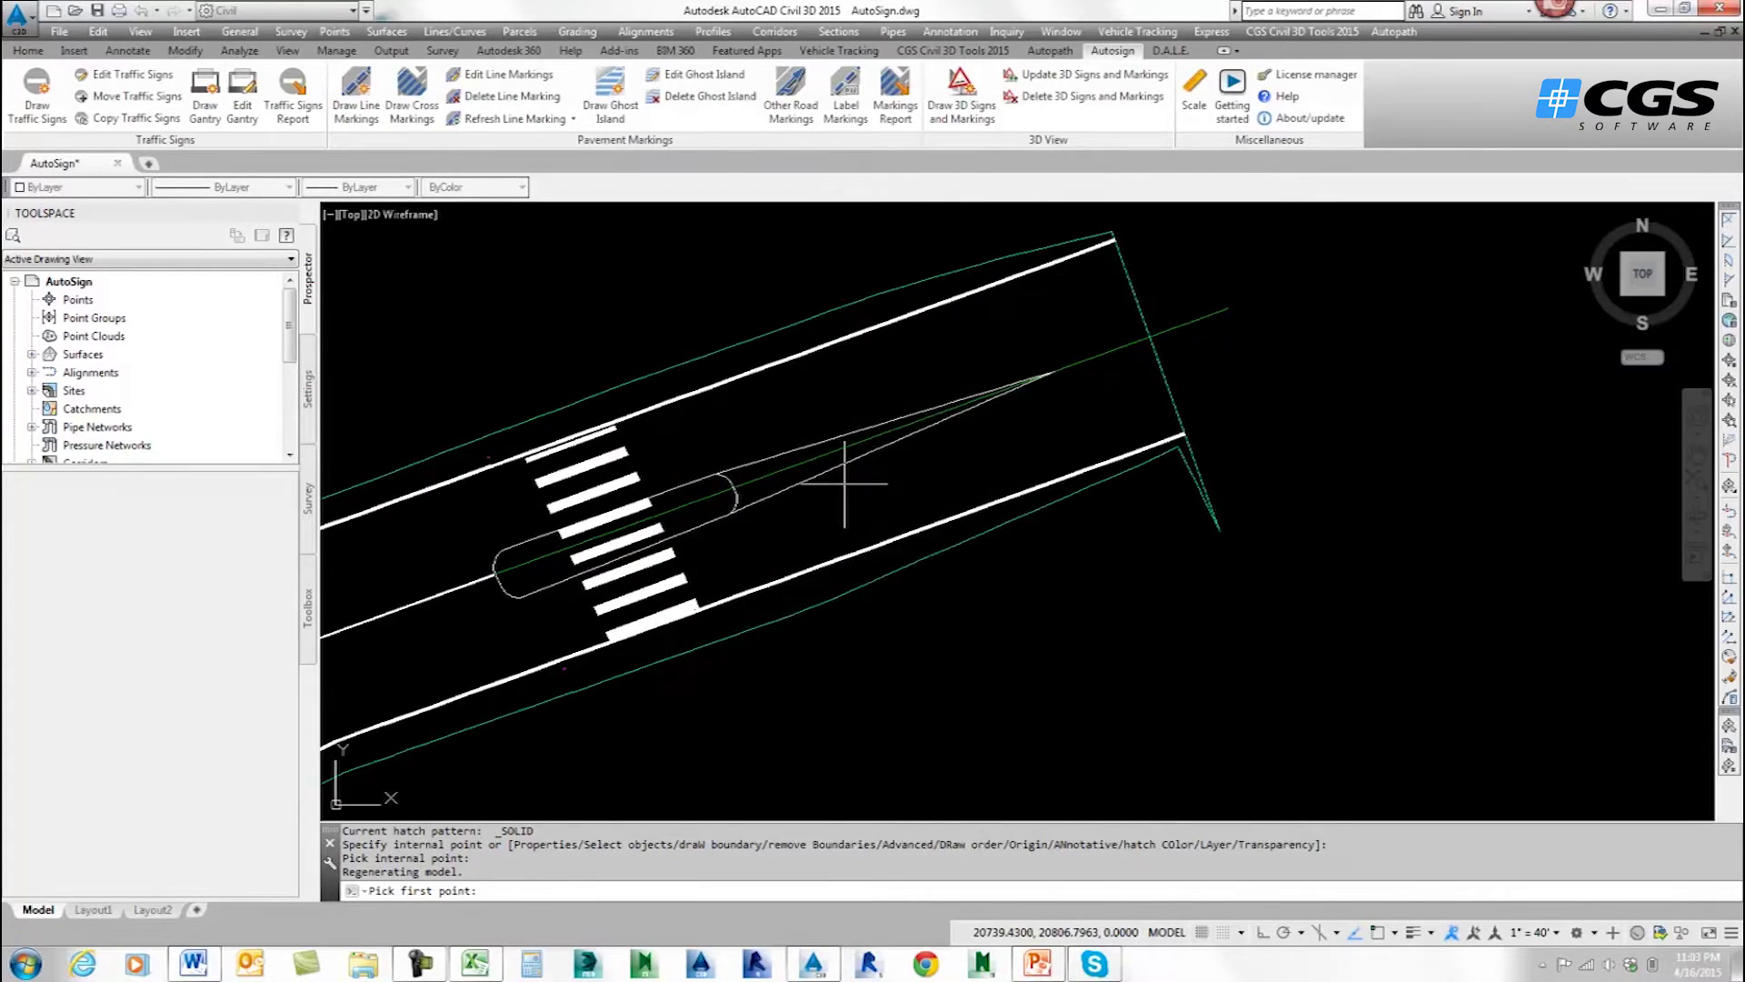
left_click(1052, 372)
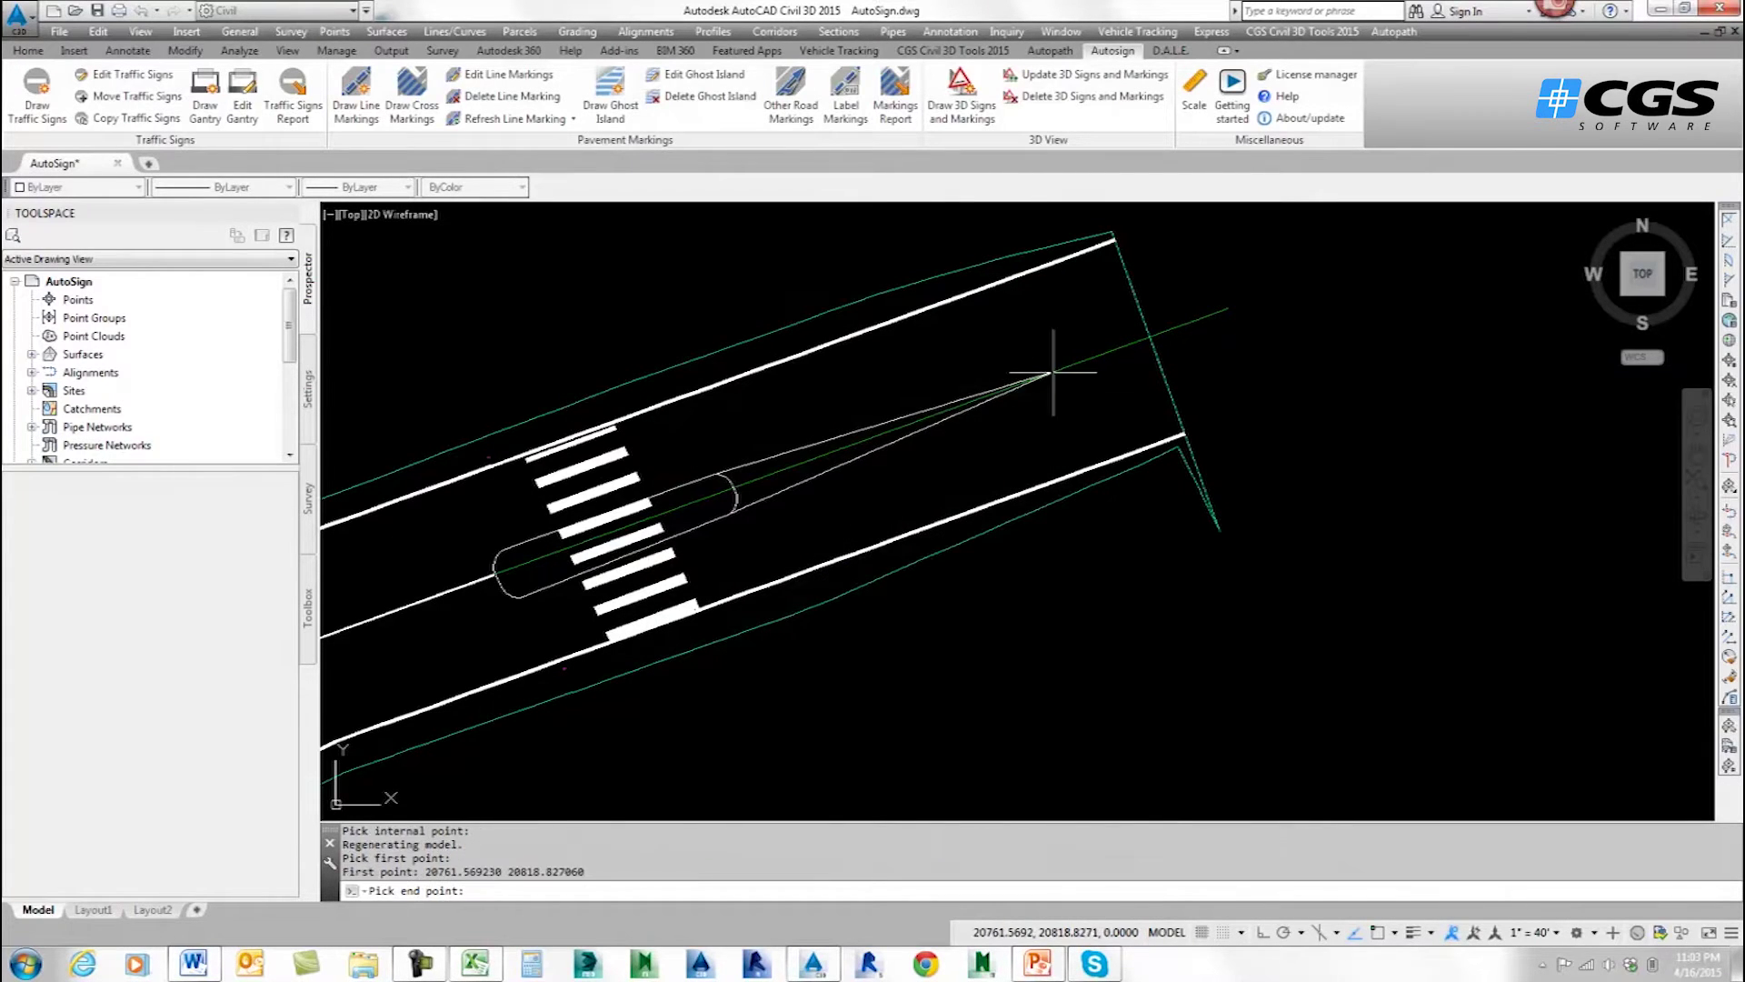
left_click(725, 511)
left_click(763, 584)
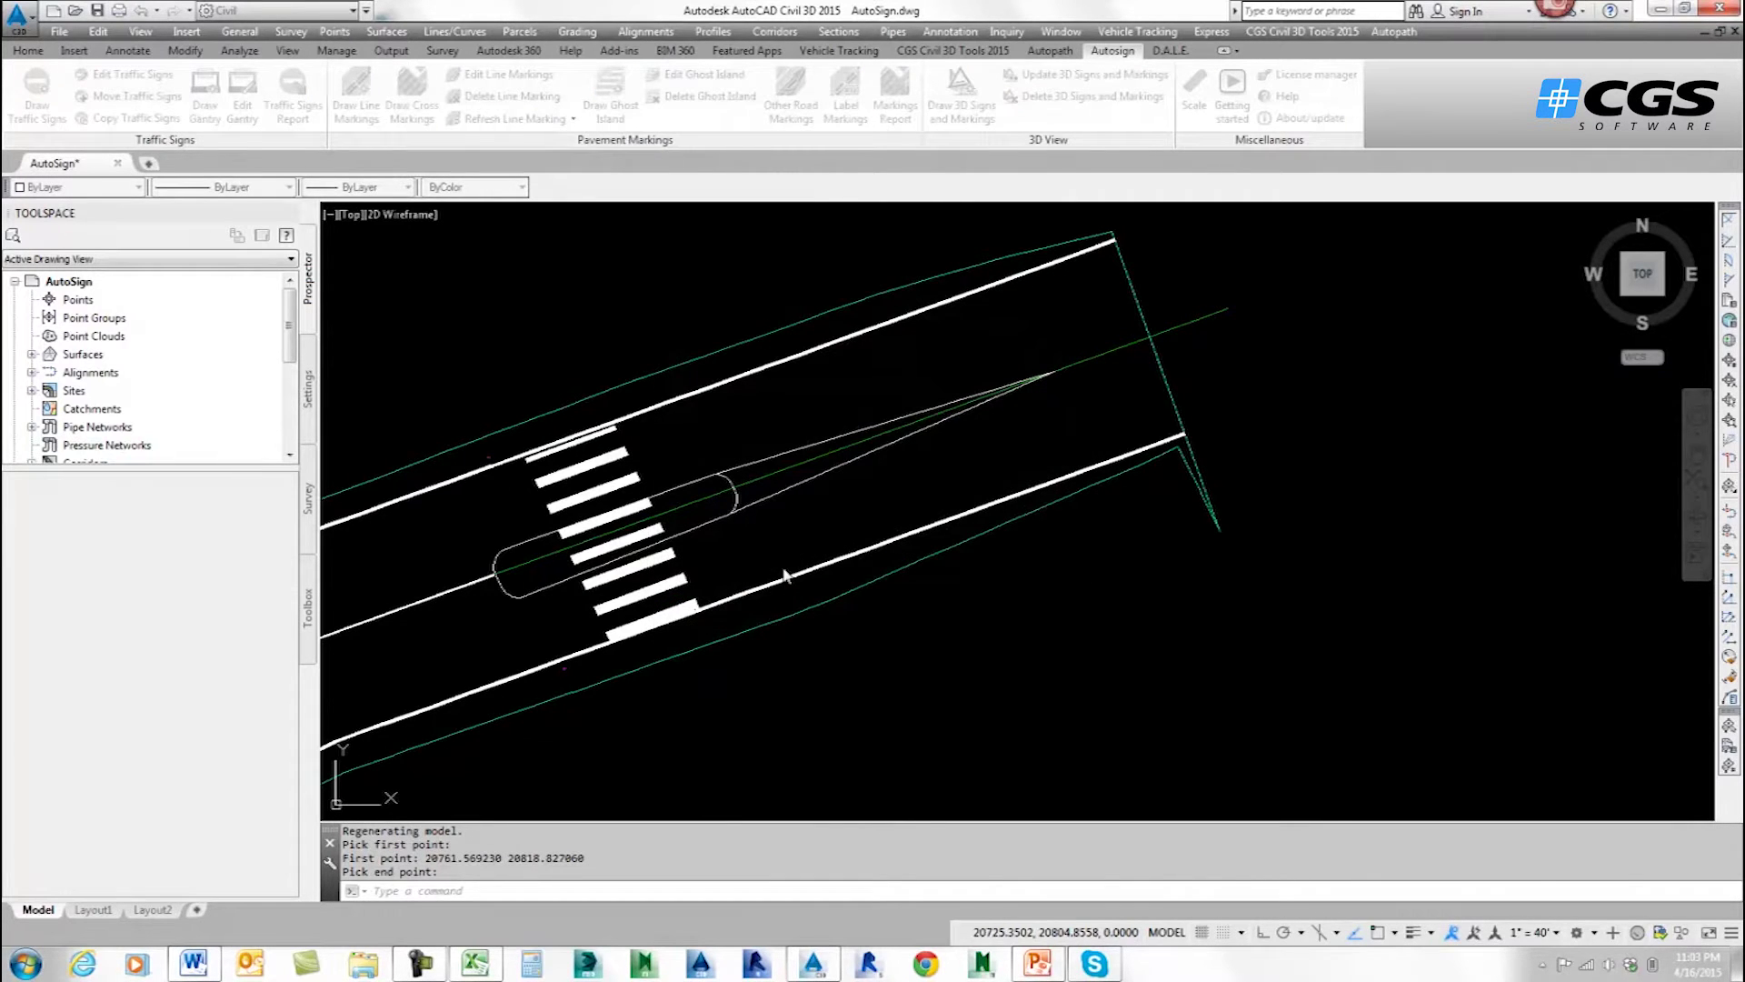
left_click(773, 565)
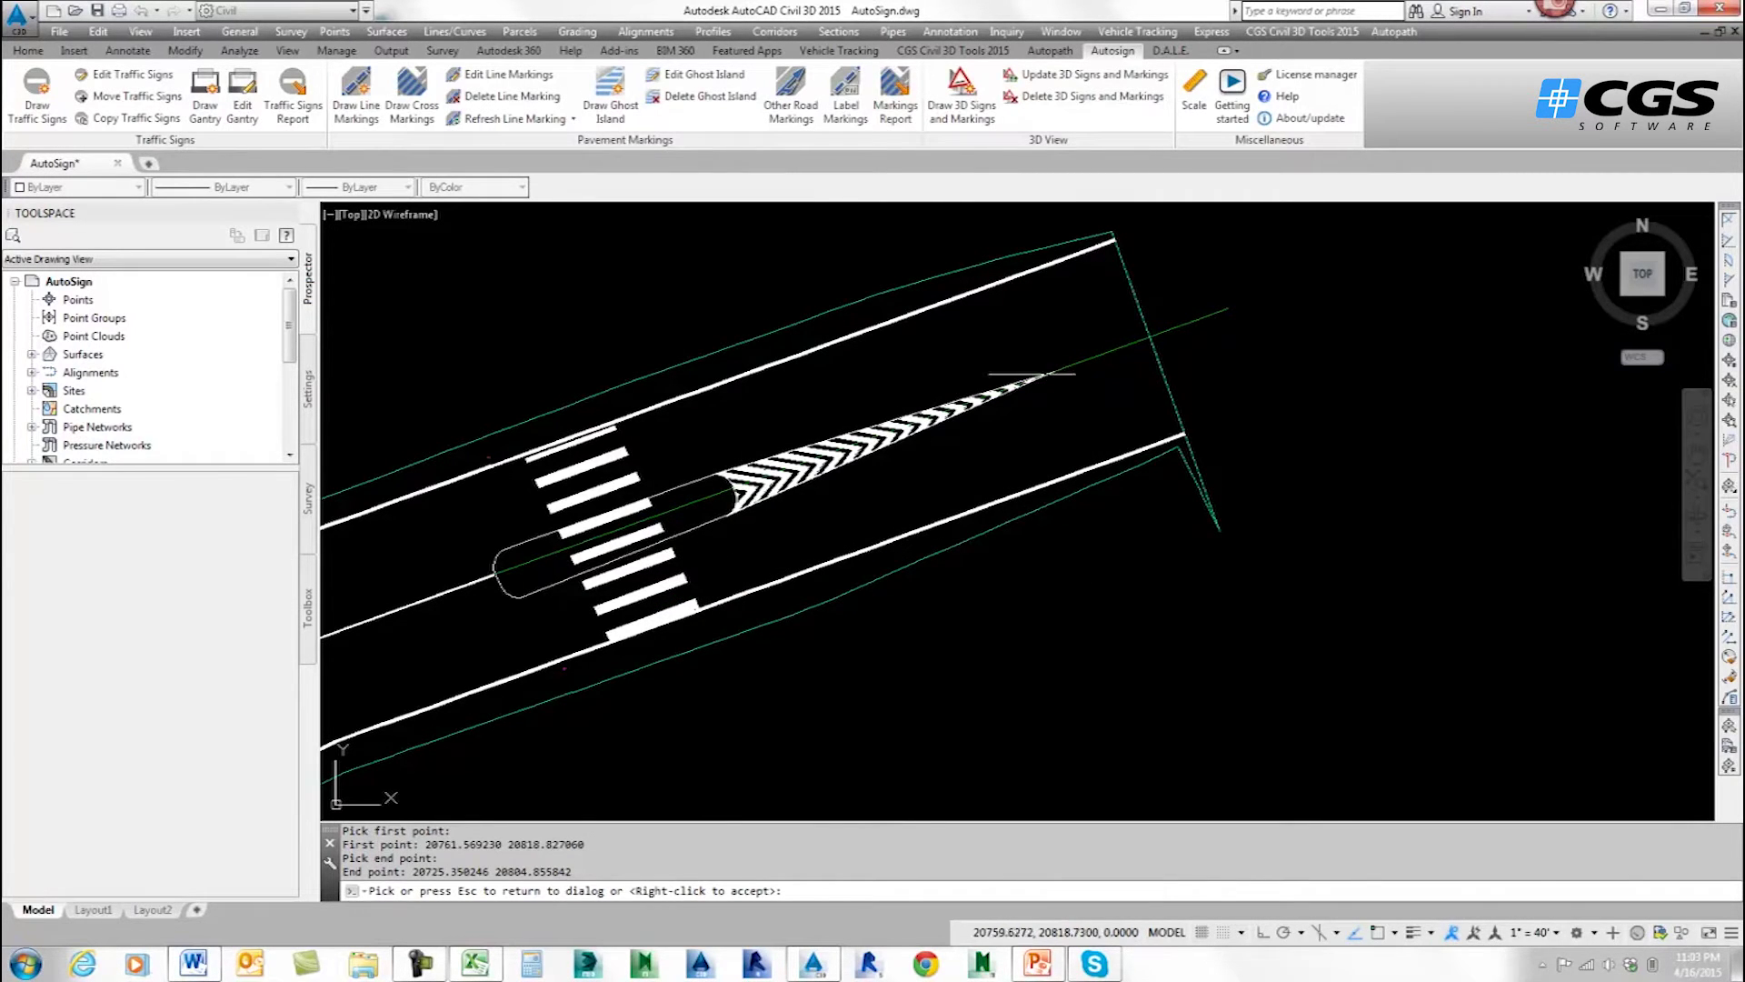
right_click(712, 509)
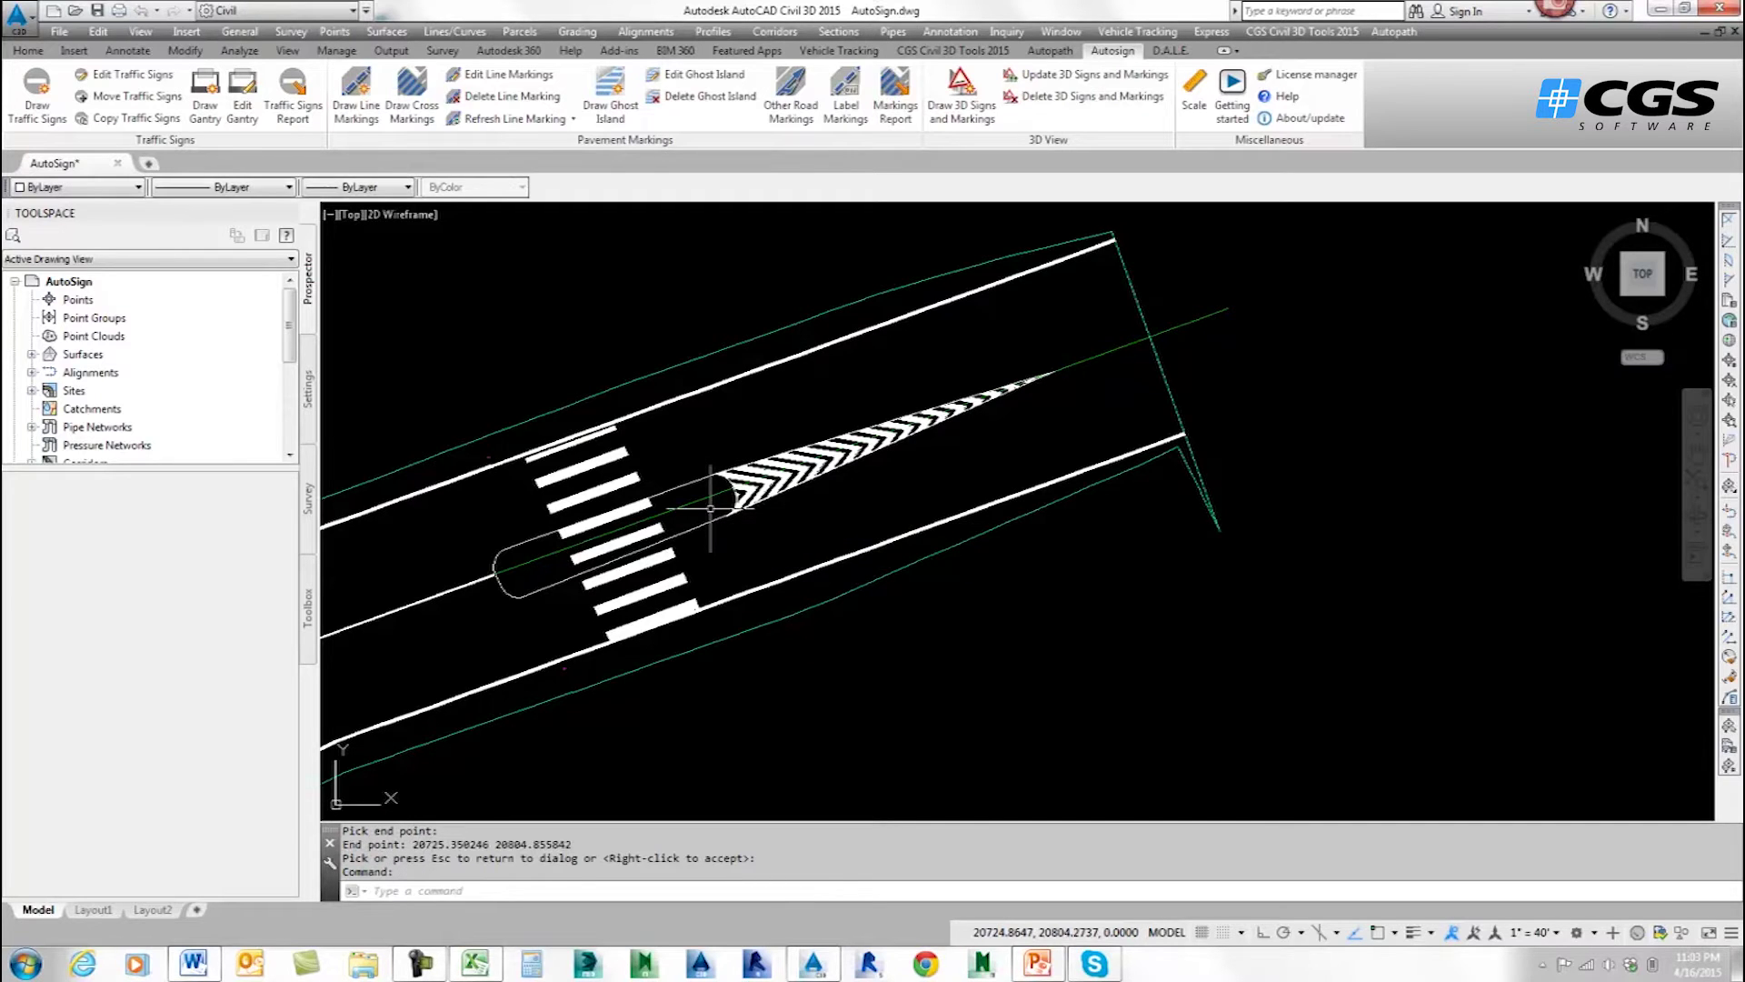
Start drawing a traffic sign and assign it to the Main St alignment.
scroll(711, 509, "down", 2)
scroll(698, 471, "down", 2)
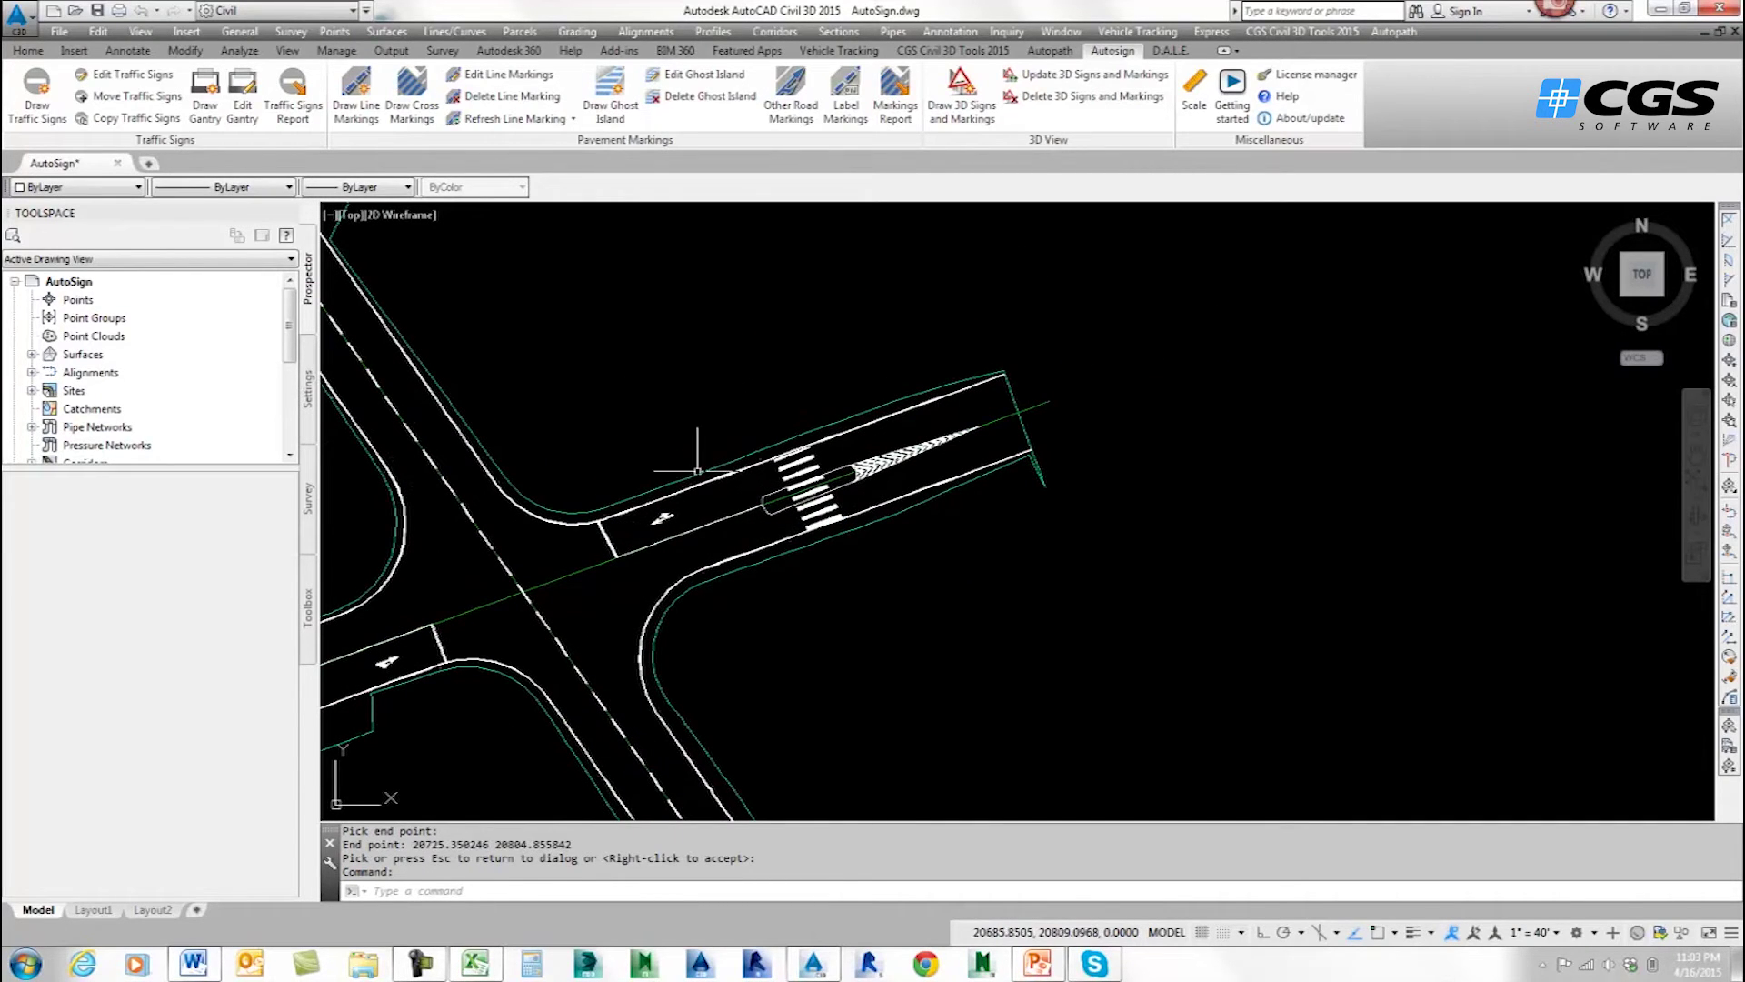
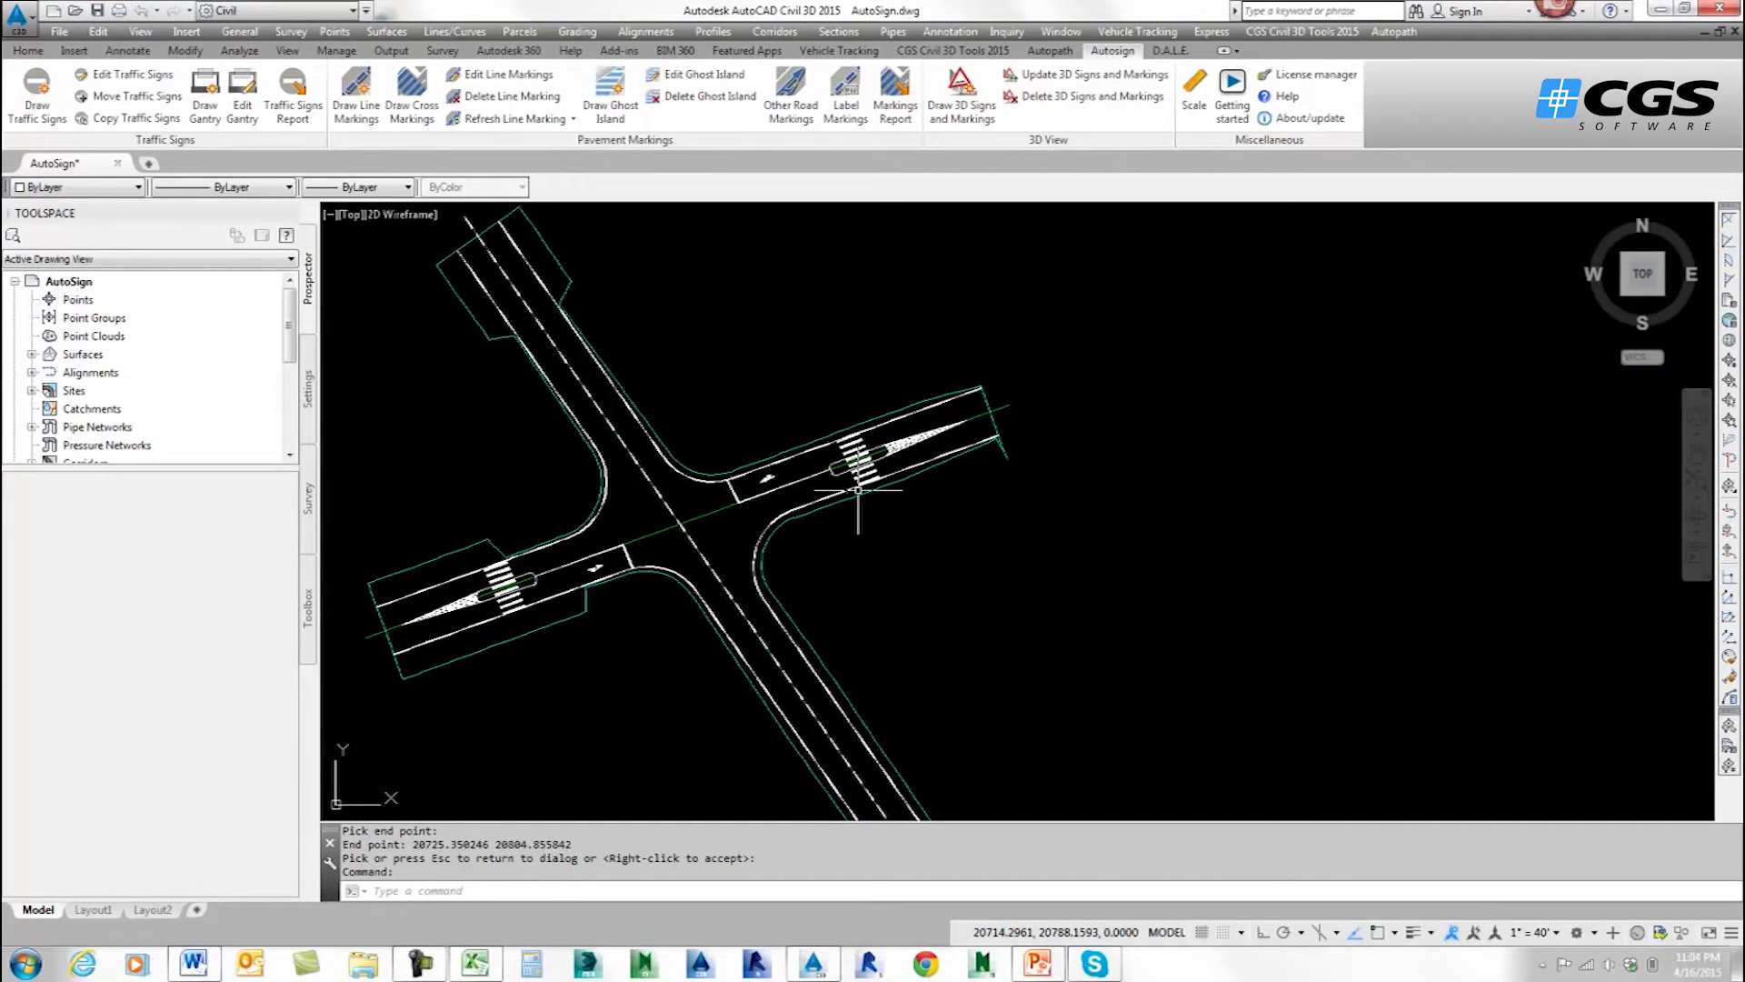
left_click(34, 97)
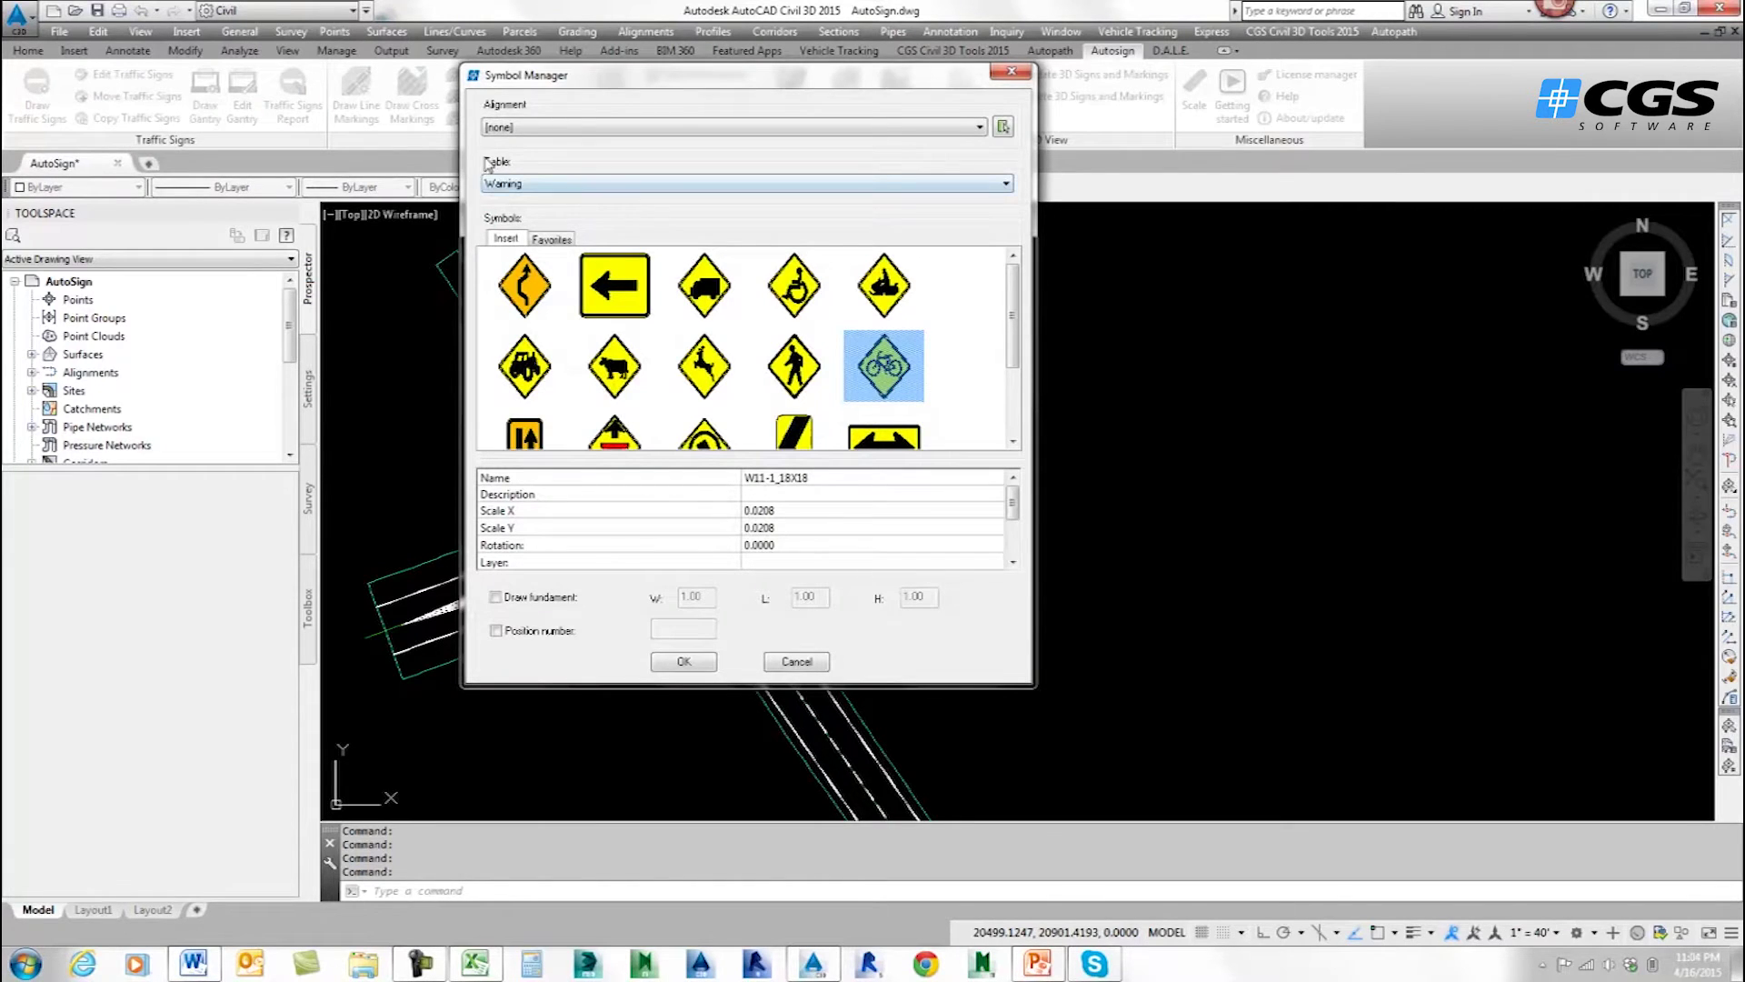
left_click(546, 128)
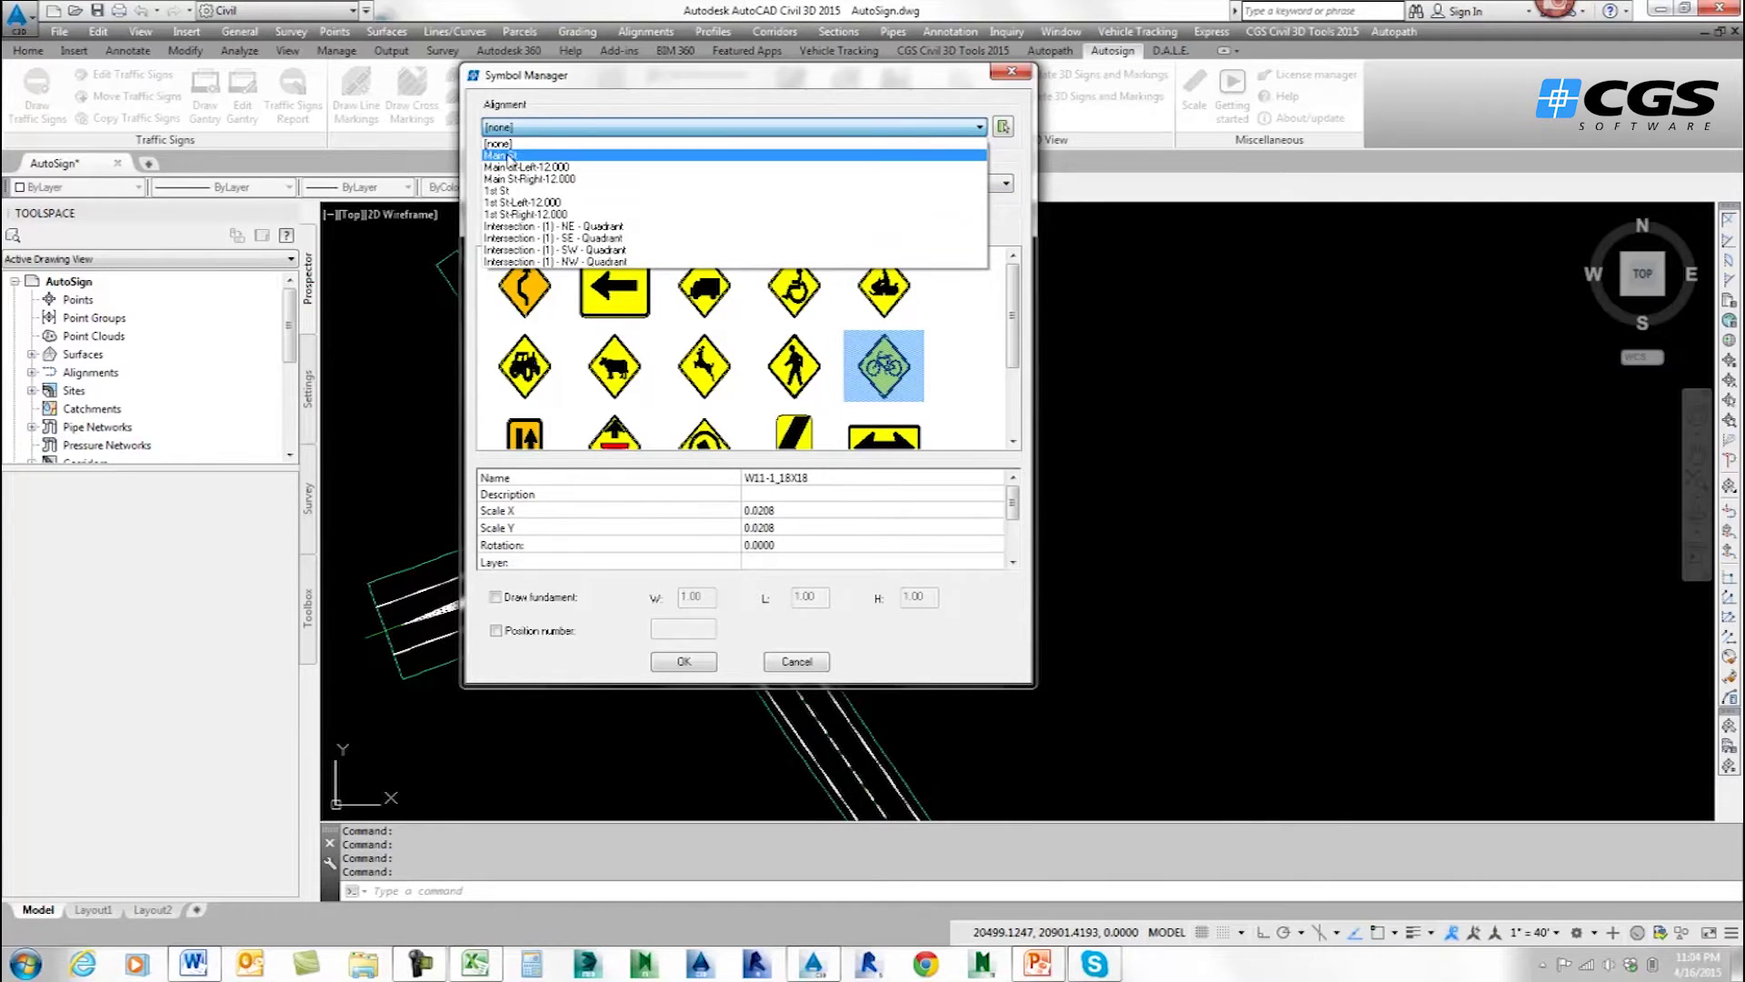
left_click(506, 155)
left_click(1002, 126)
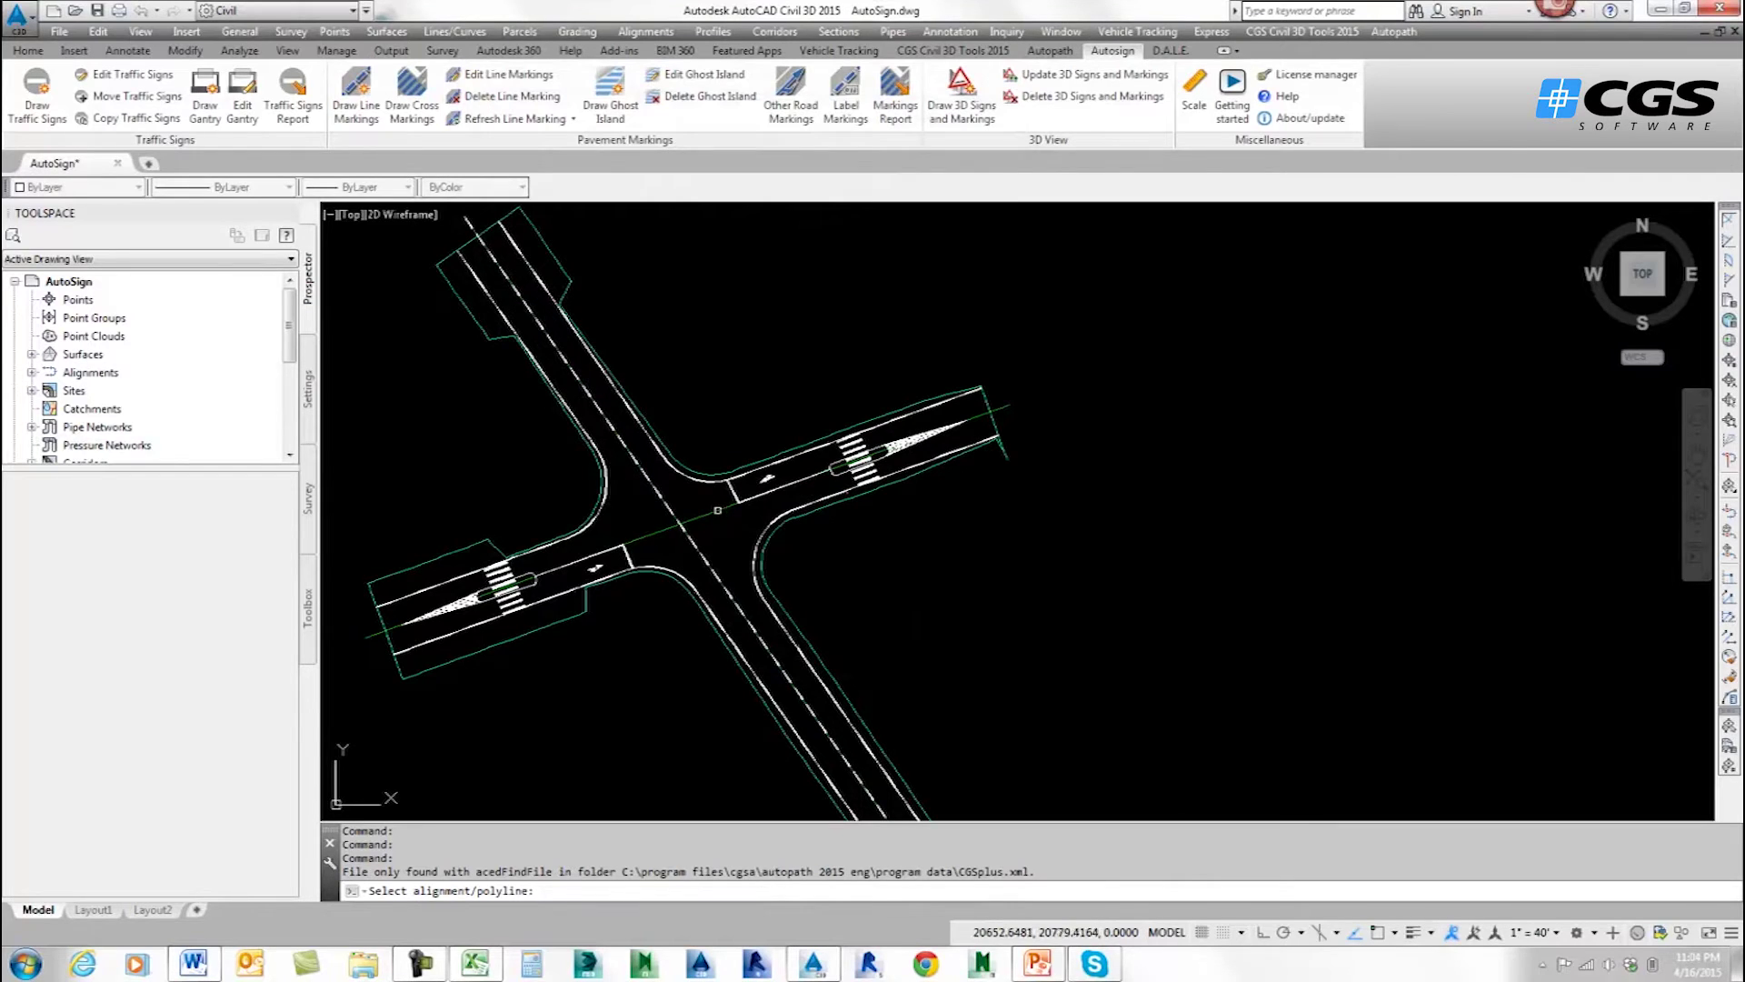
left_click(752, 501)
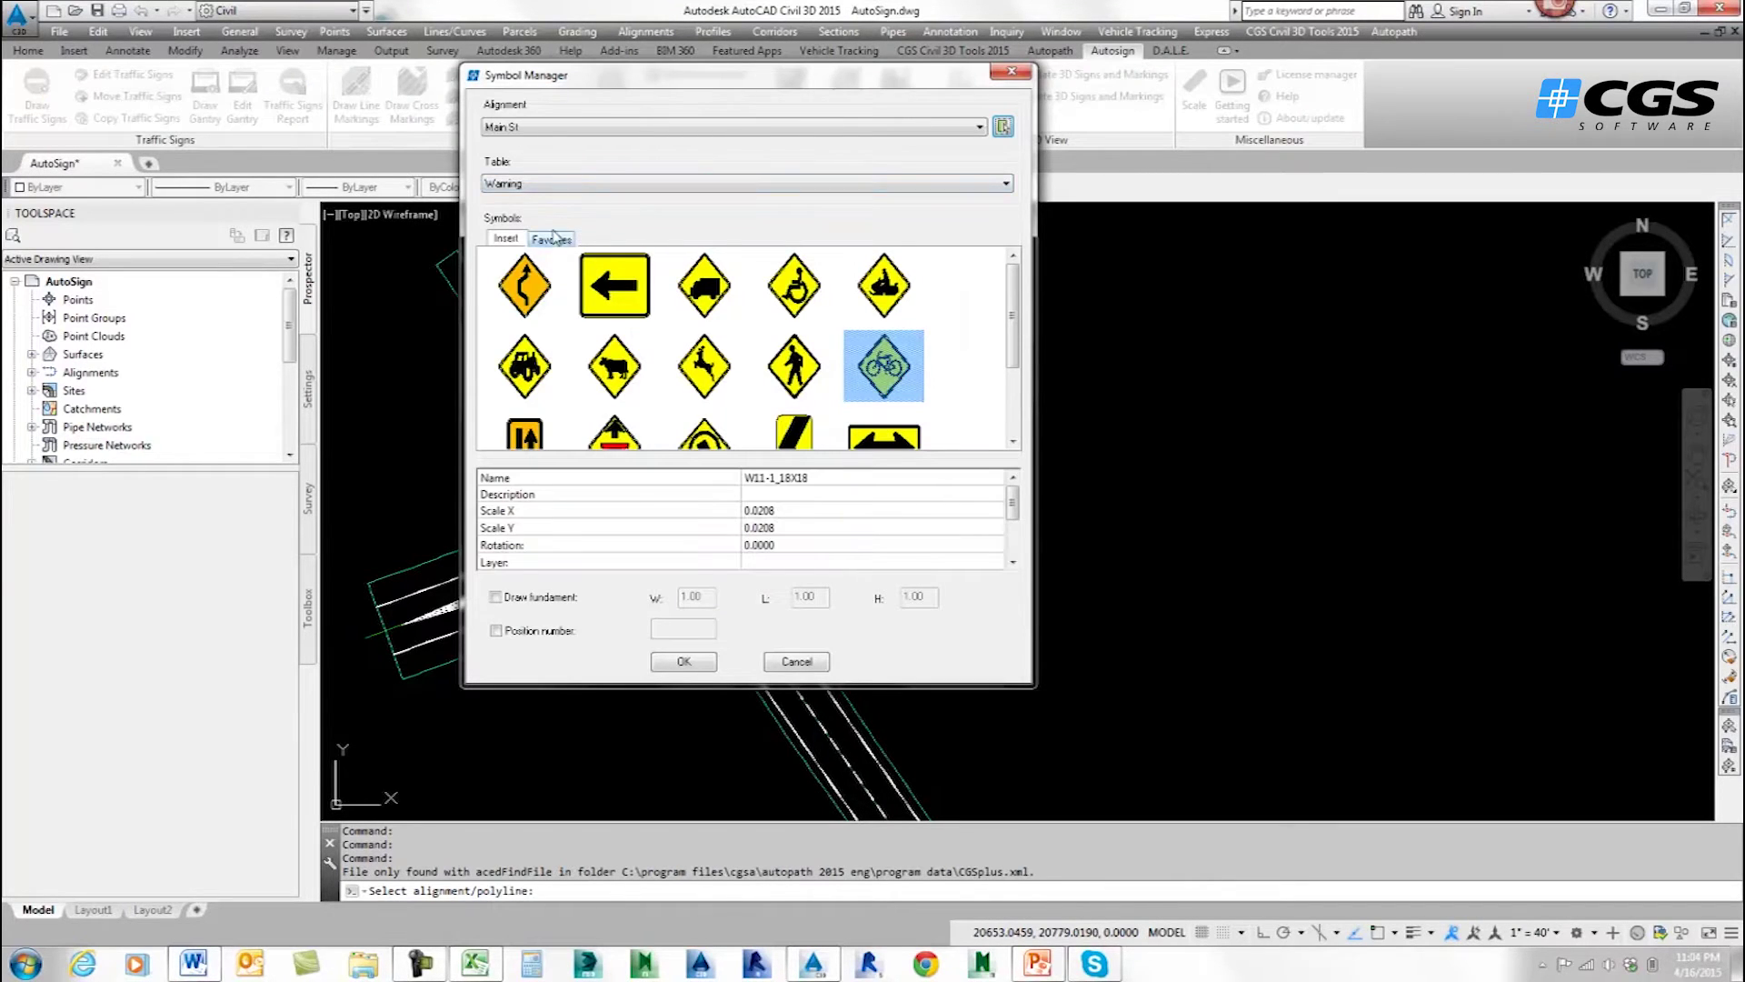
Choose the pedestrian warning sign W11-2_18X18 from the Warning table with position number 1.
left_click(507, 240)
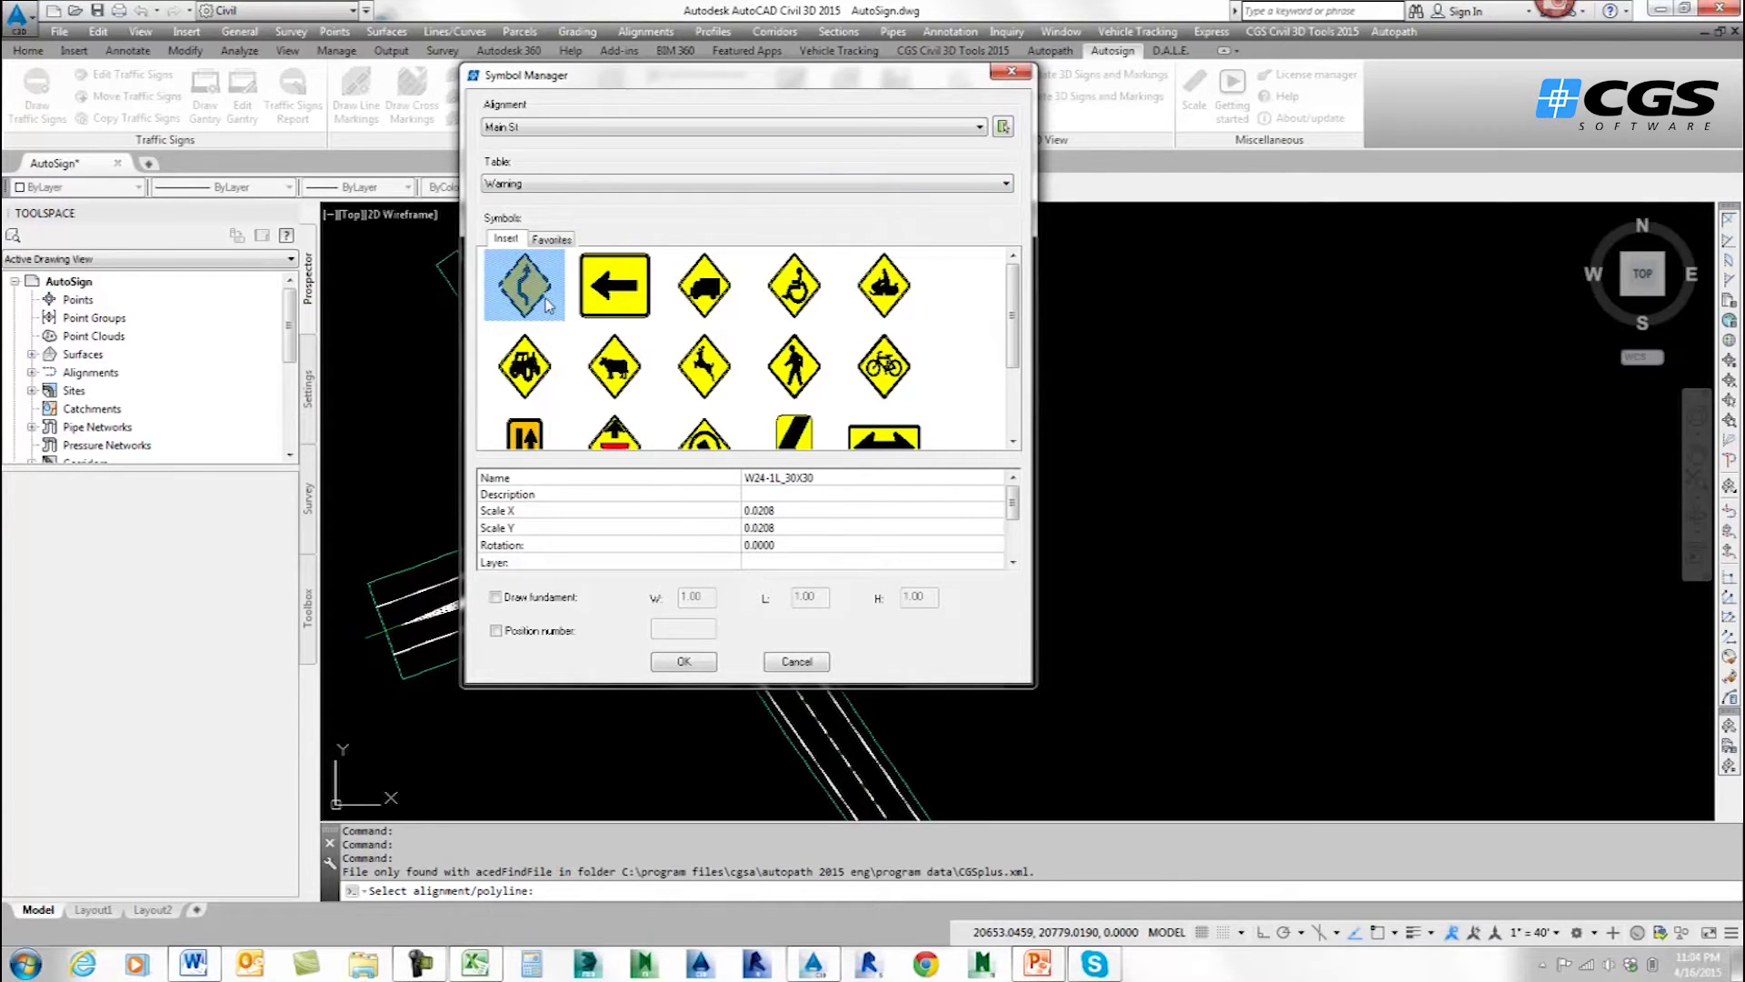
left_click(797, 371)
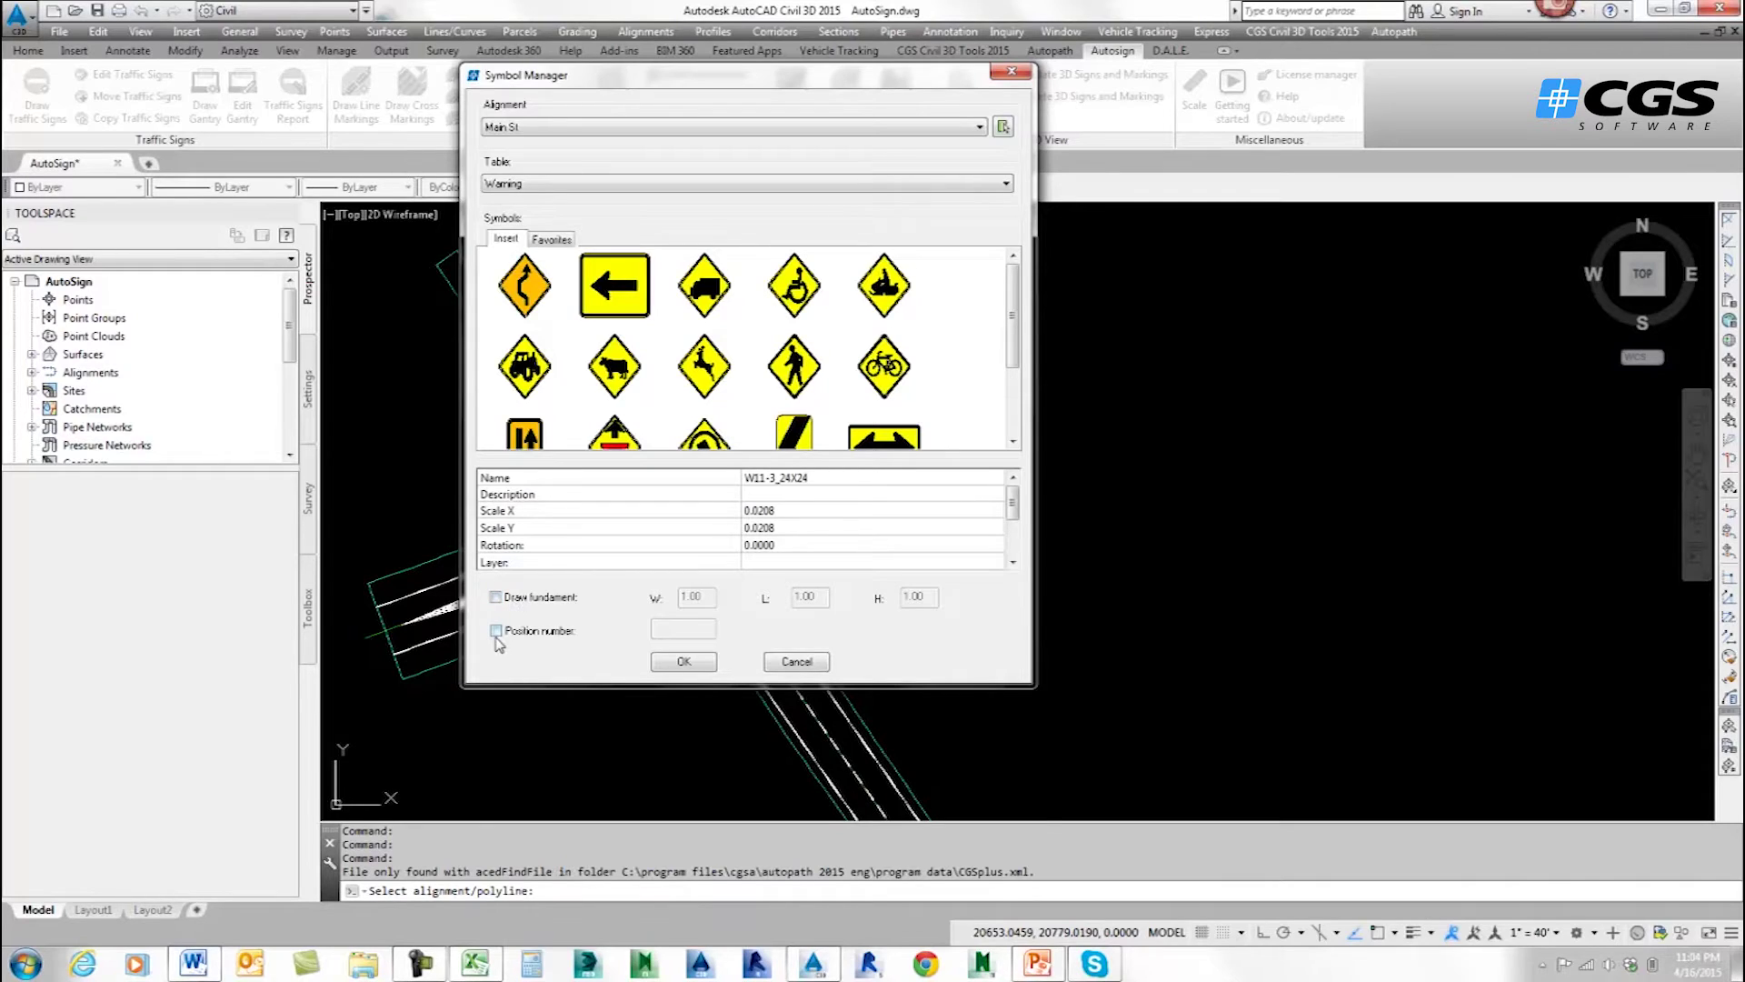
left_click(497, 631)
left_click(794, 368)
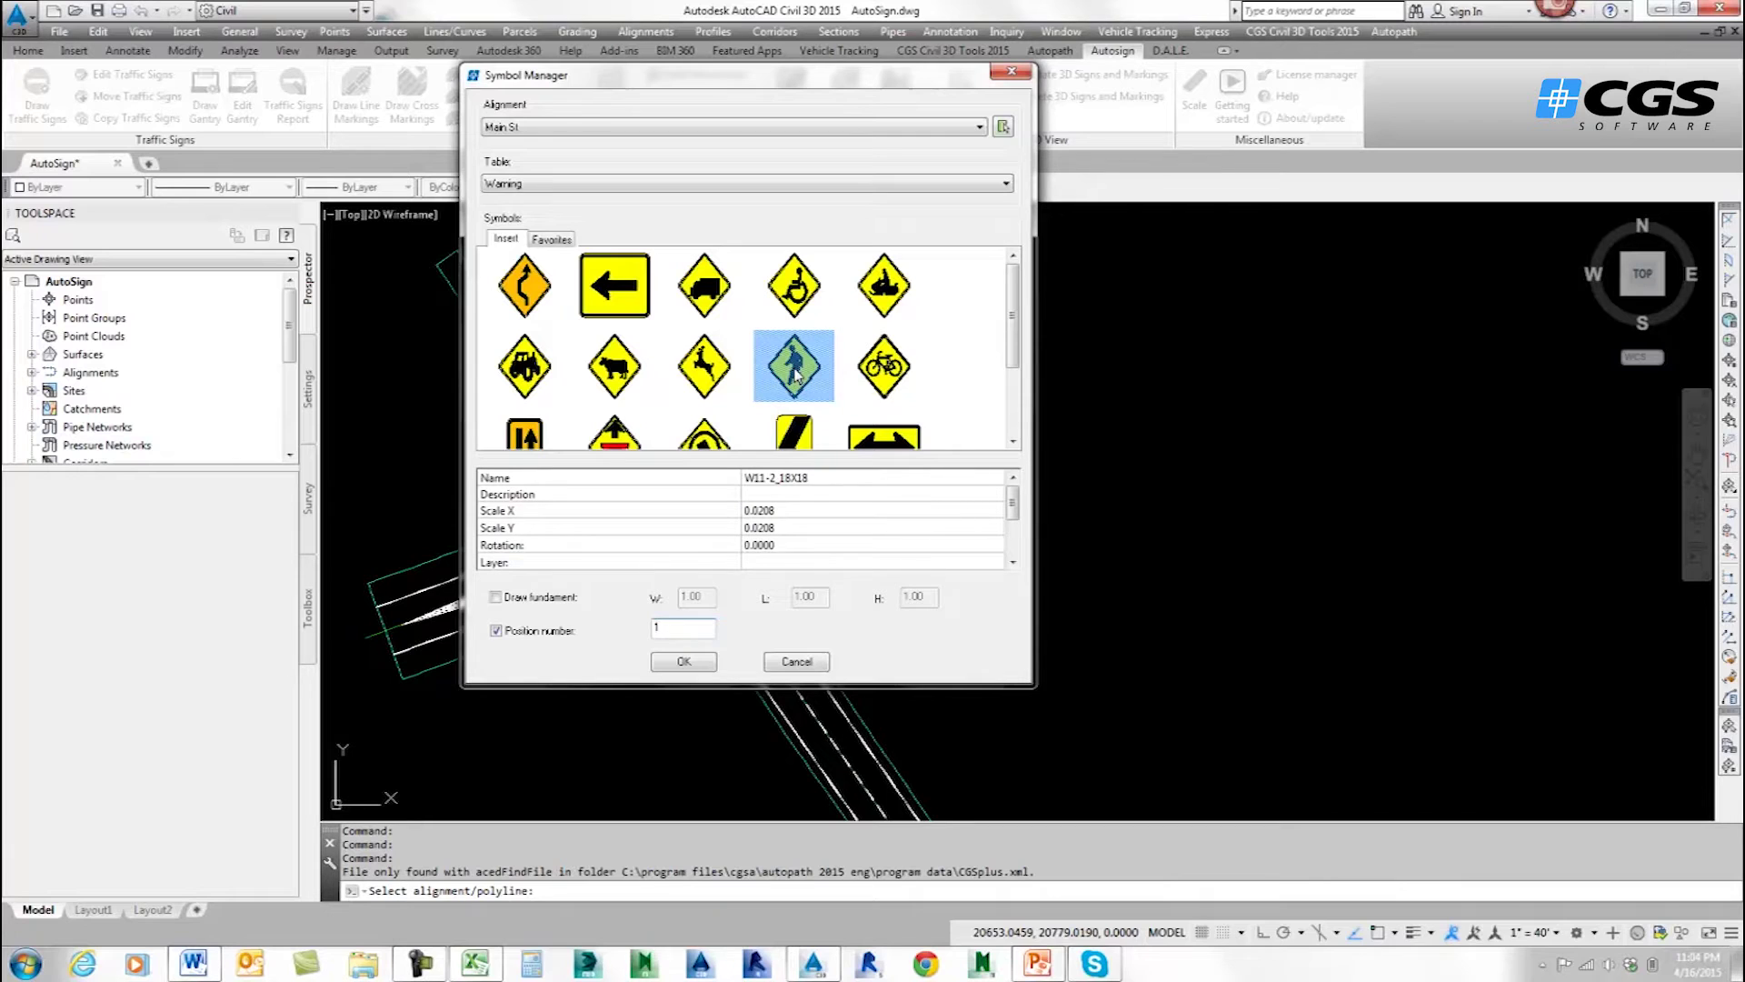
left_click(684, 661)
Insert the pedestrian sign post at the north edge of the east crosswalk and place its sign symbol in the free area northwest of it.
scroll(848, 431, "up", 4)
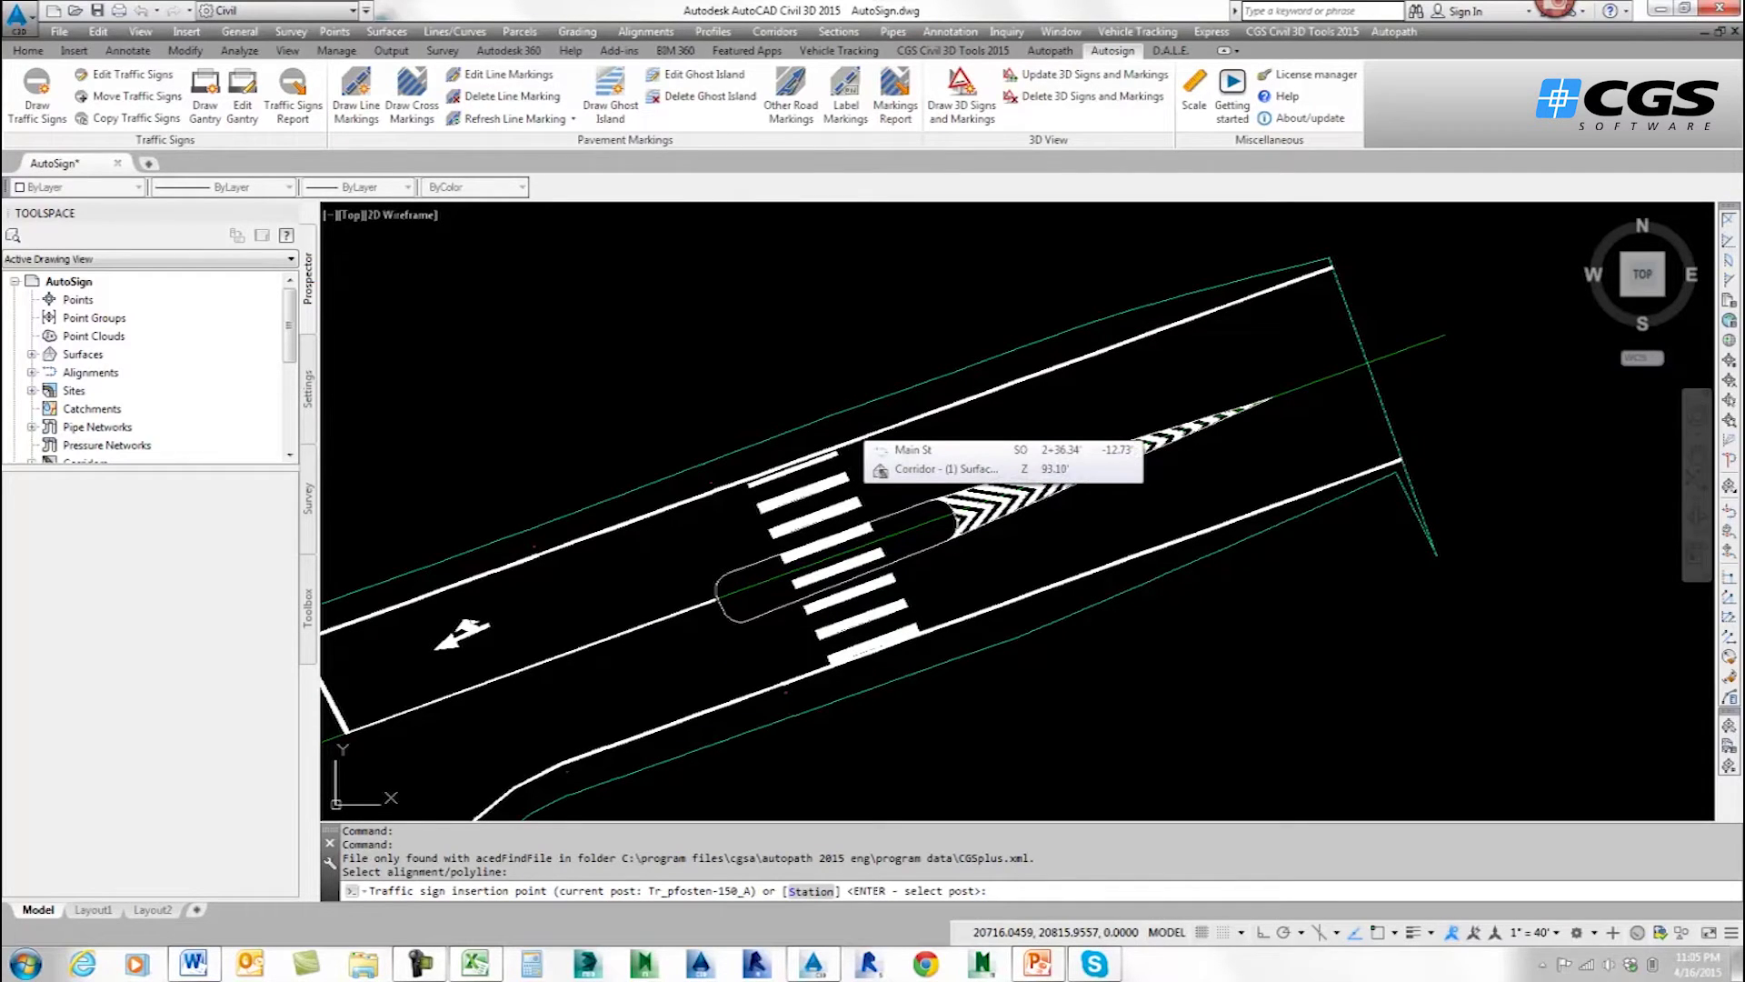
left_click(859, 434)
scroll(858, 428, "down", 4)
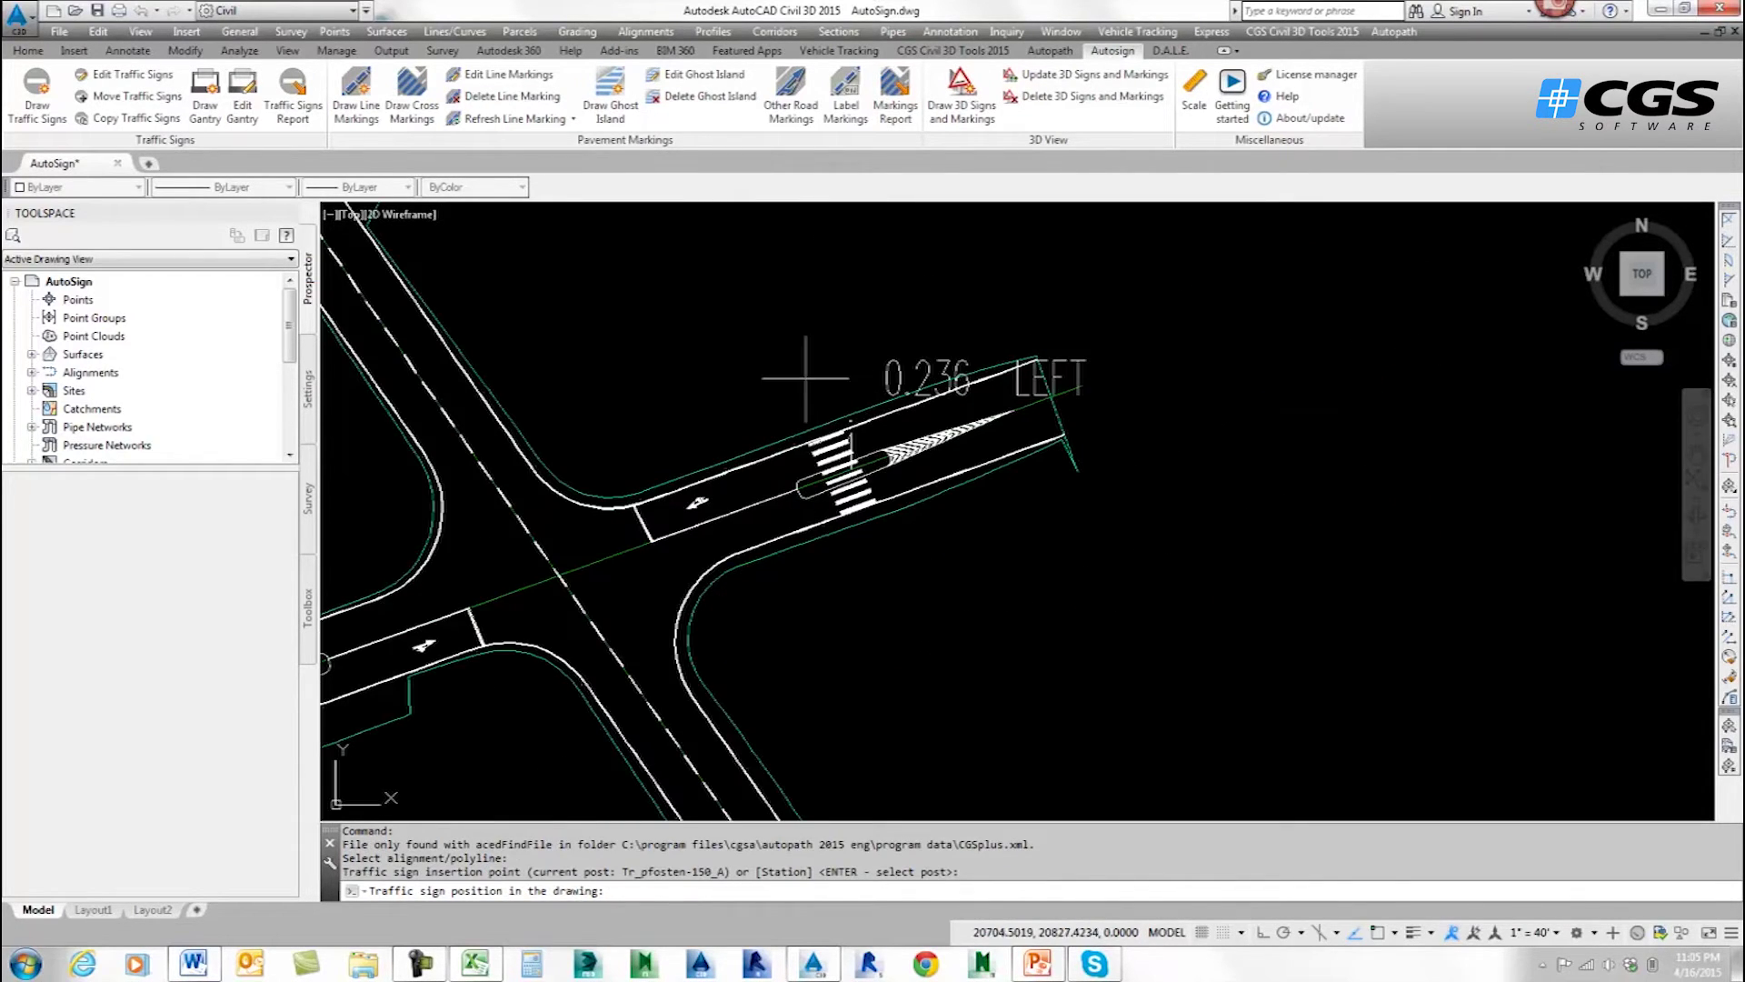
middle_click_drag(859, 429, 889, 453)
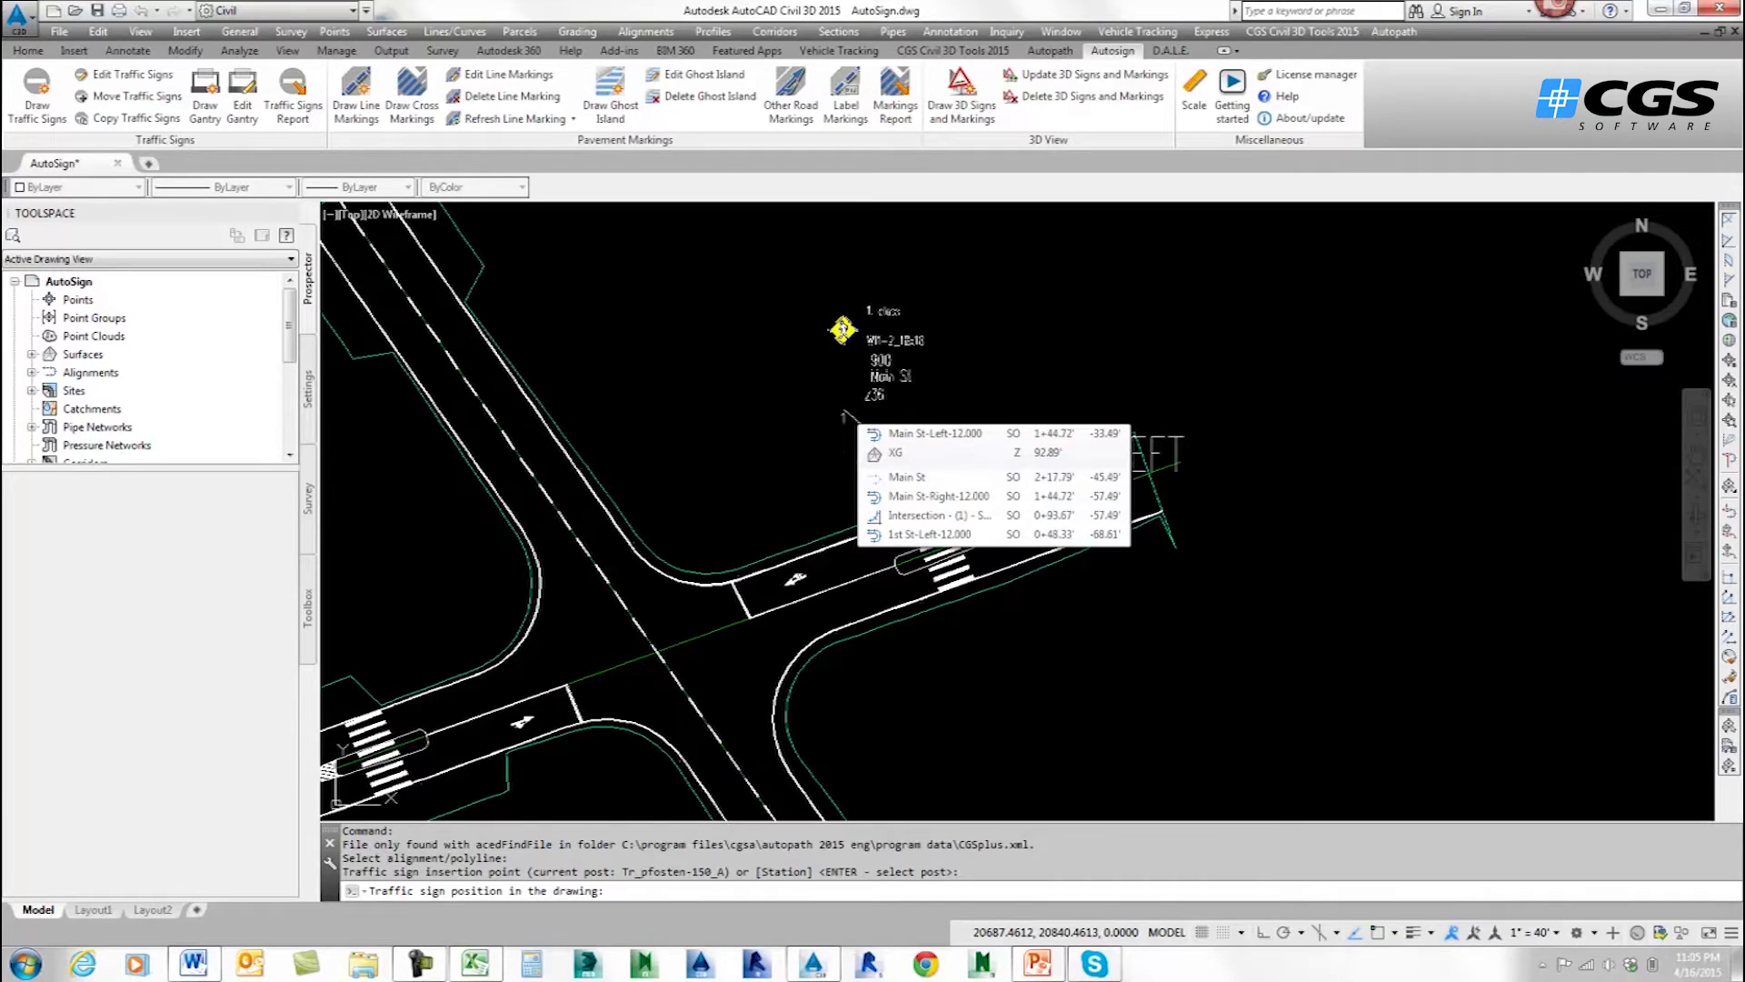
left_click(843, 409)
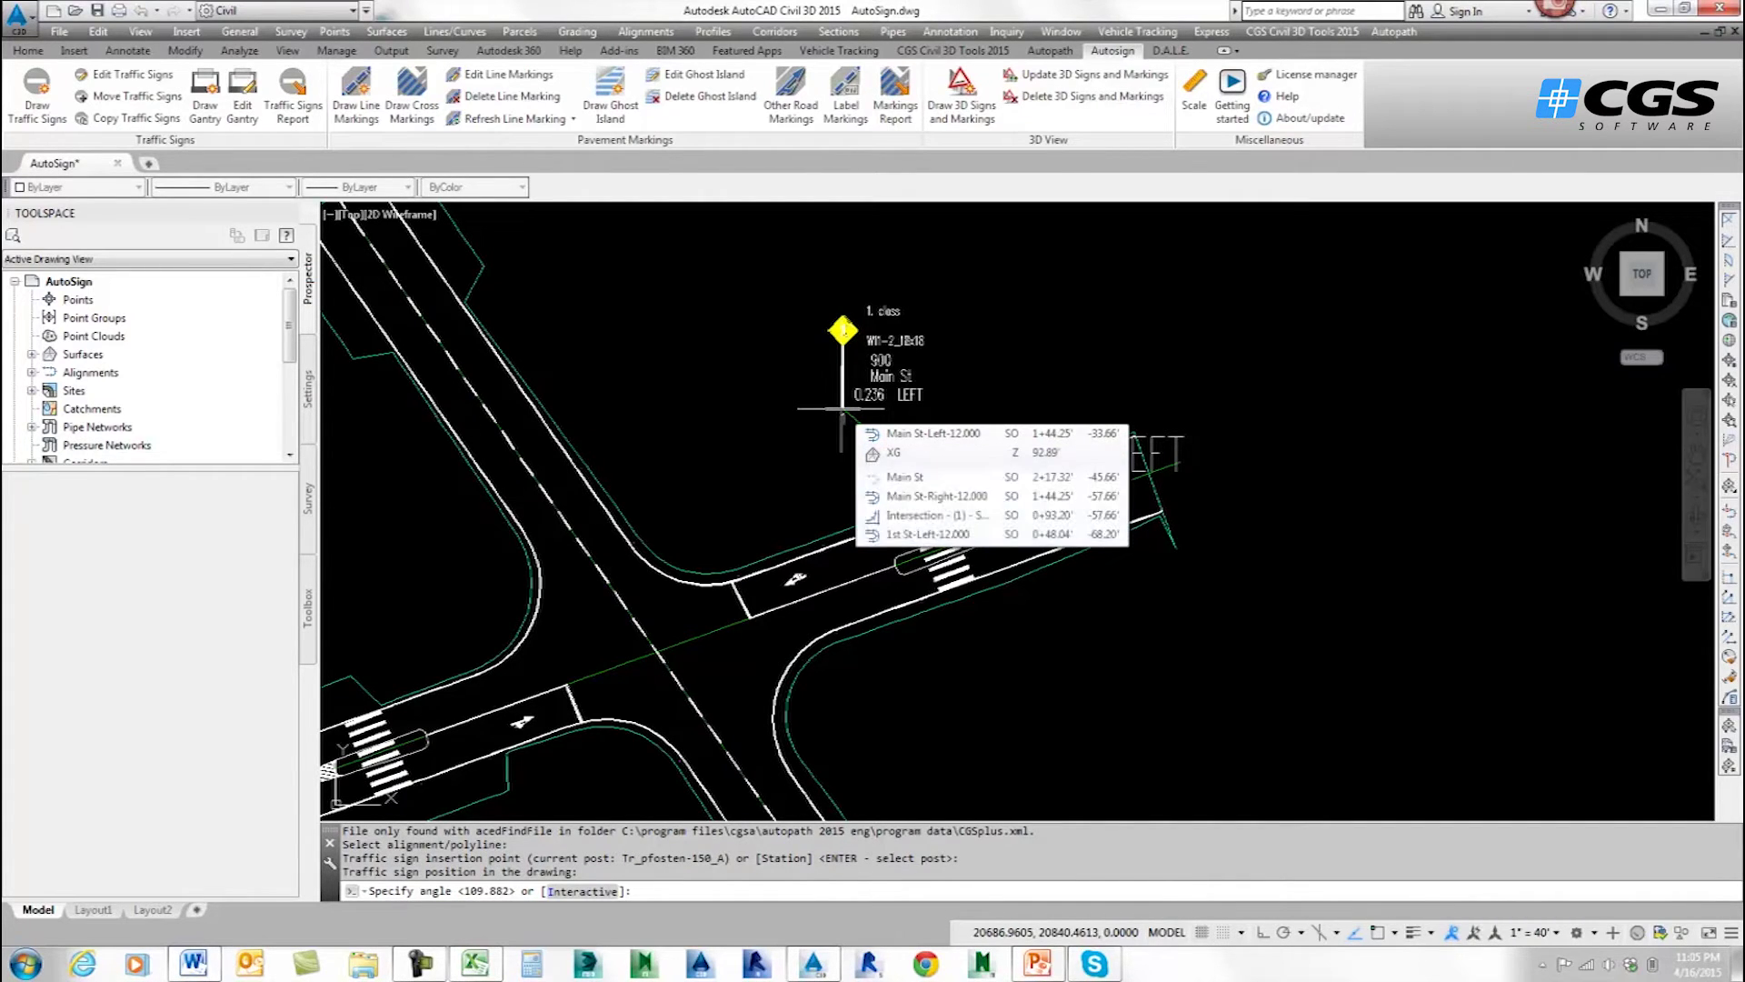
Accept the suggested angle of 109.882 for the north sign and rotate the traffic sign as well.
left_click(946, 498)
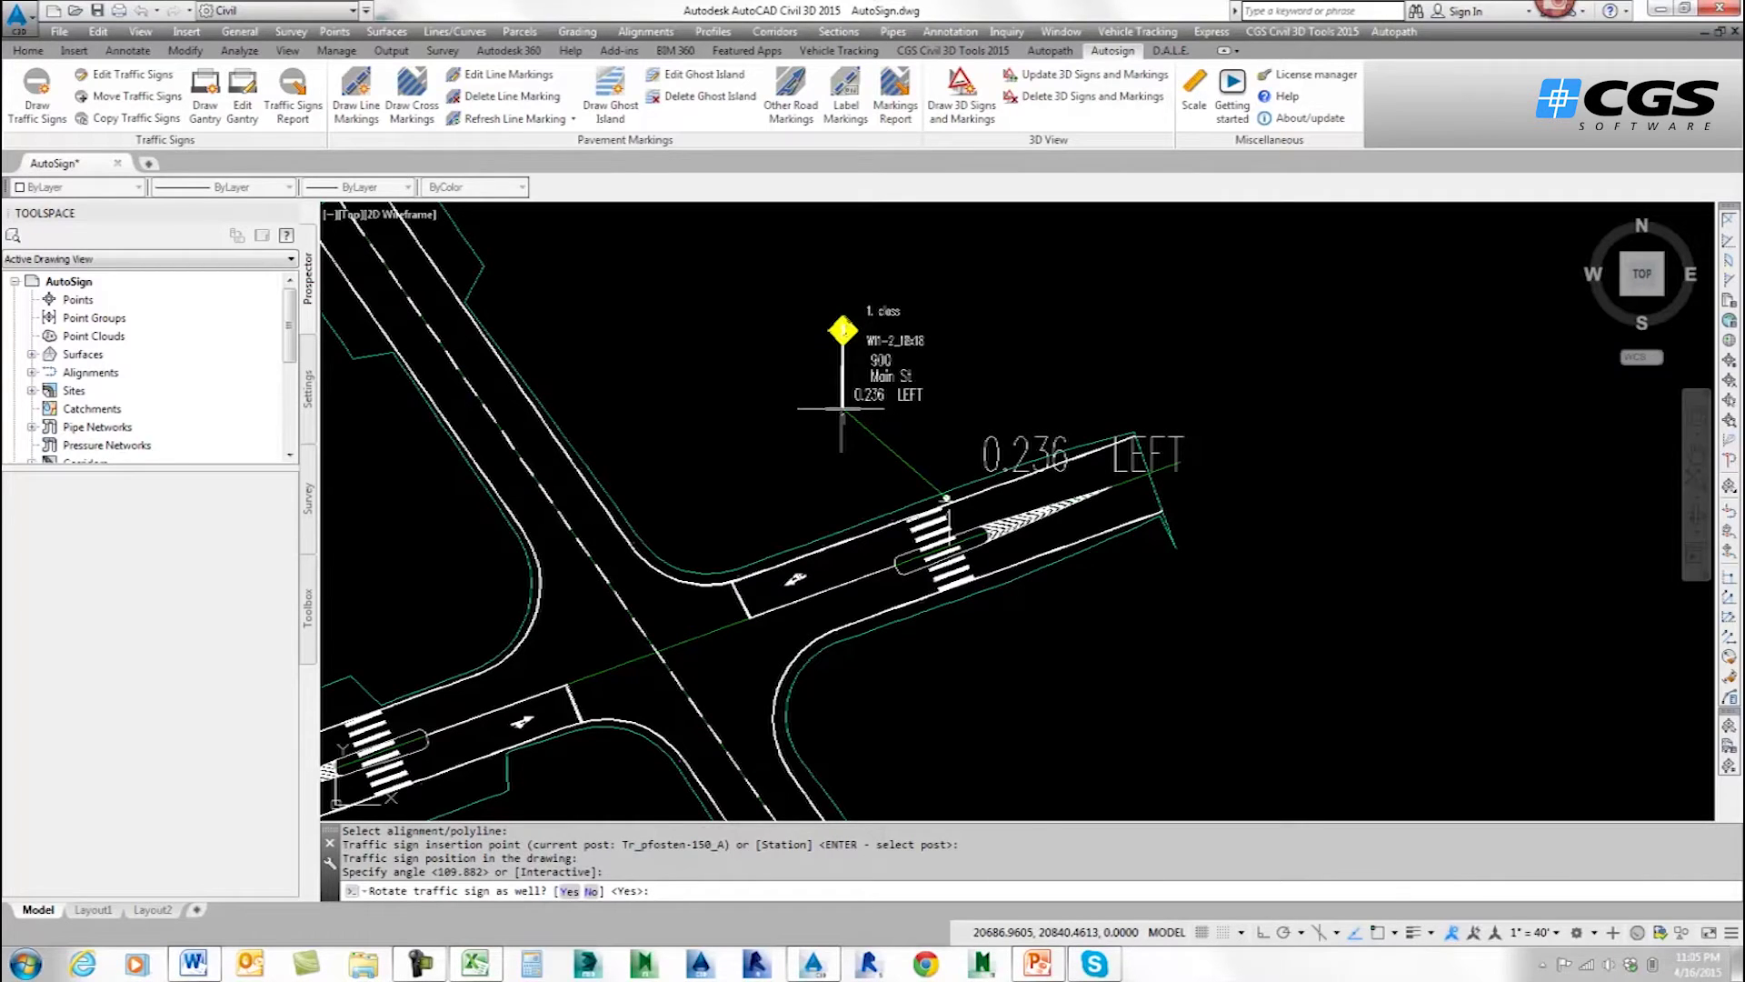
key("Return")
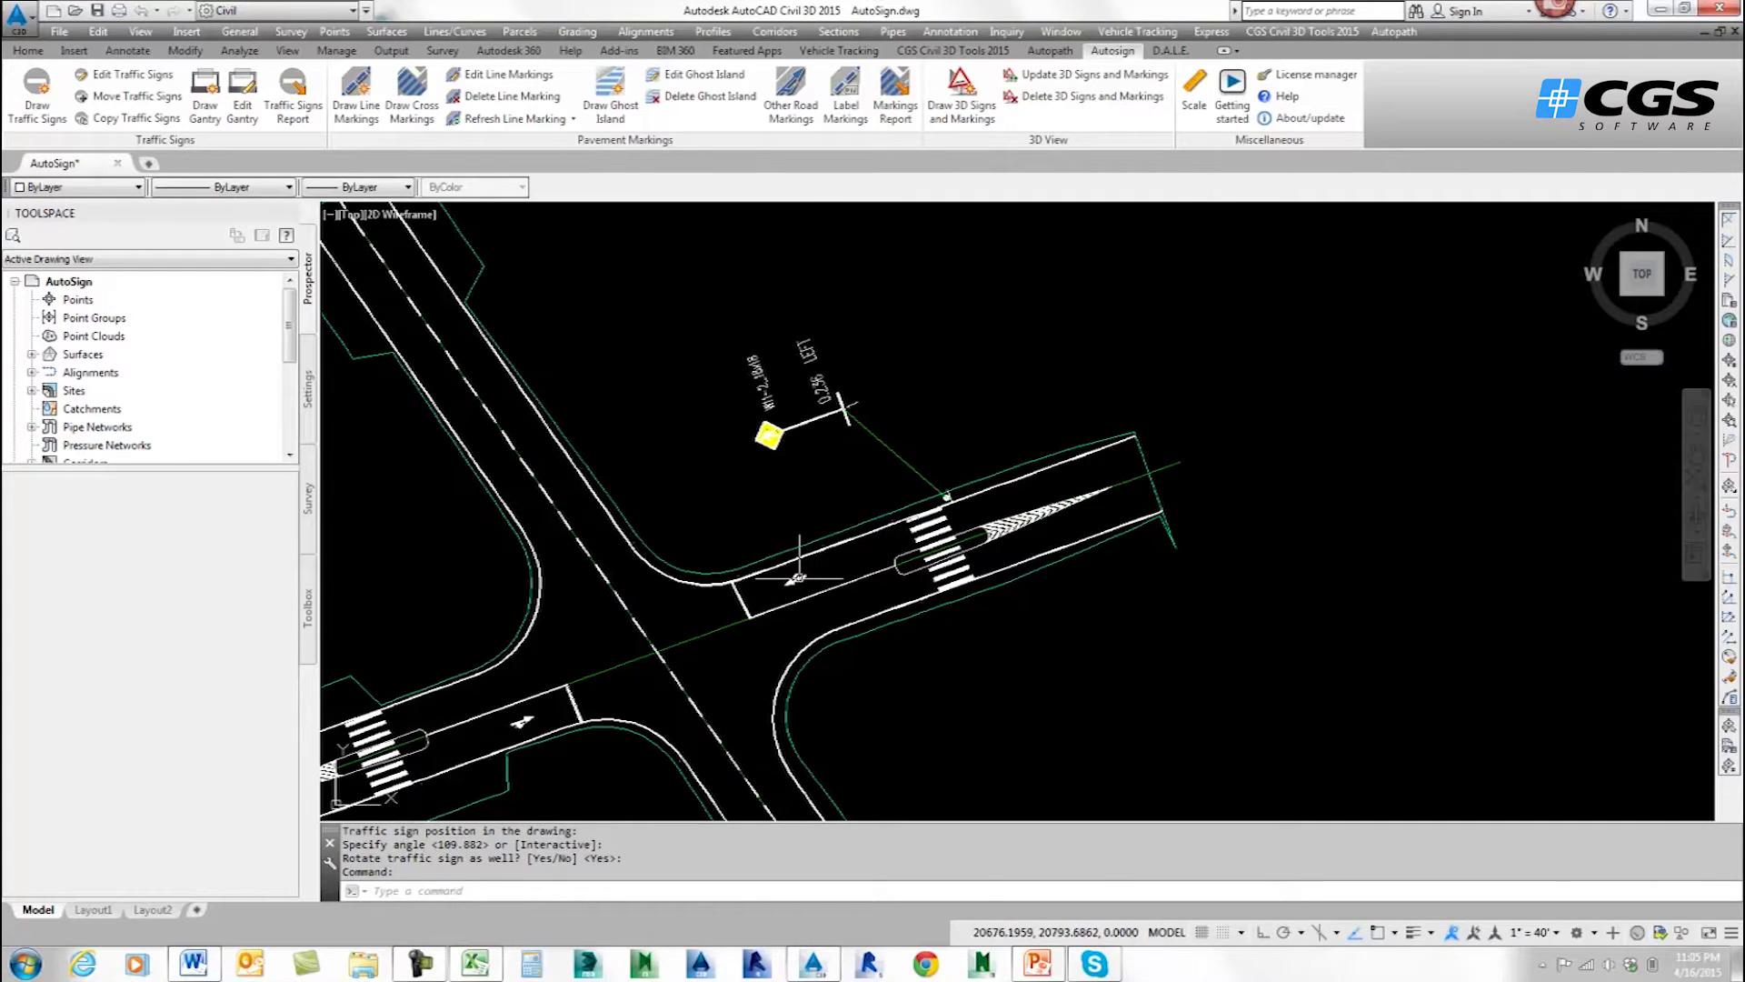
scroll(761, 442, "up", 5)
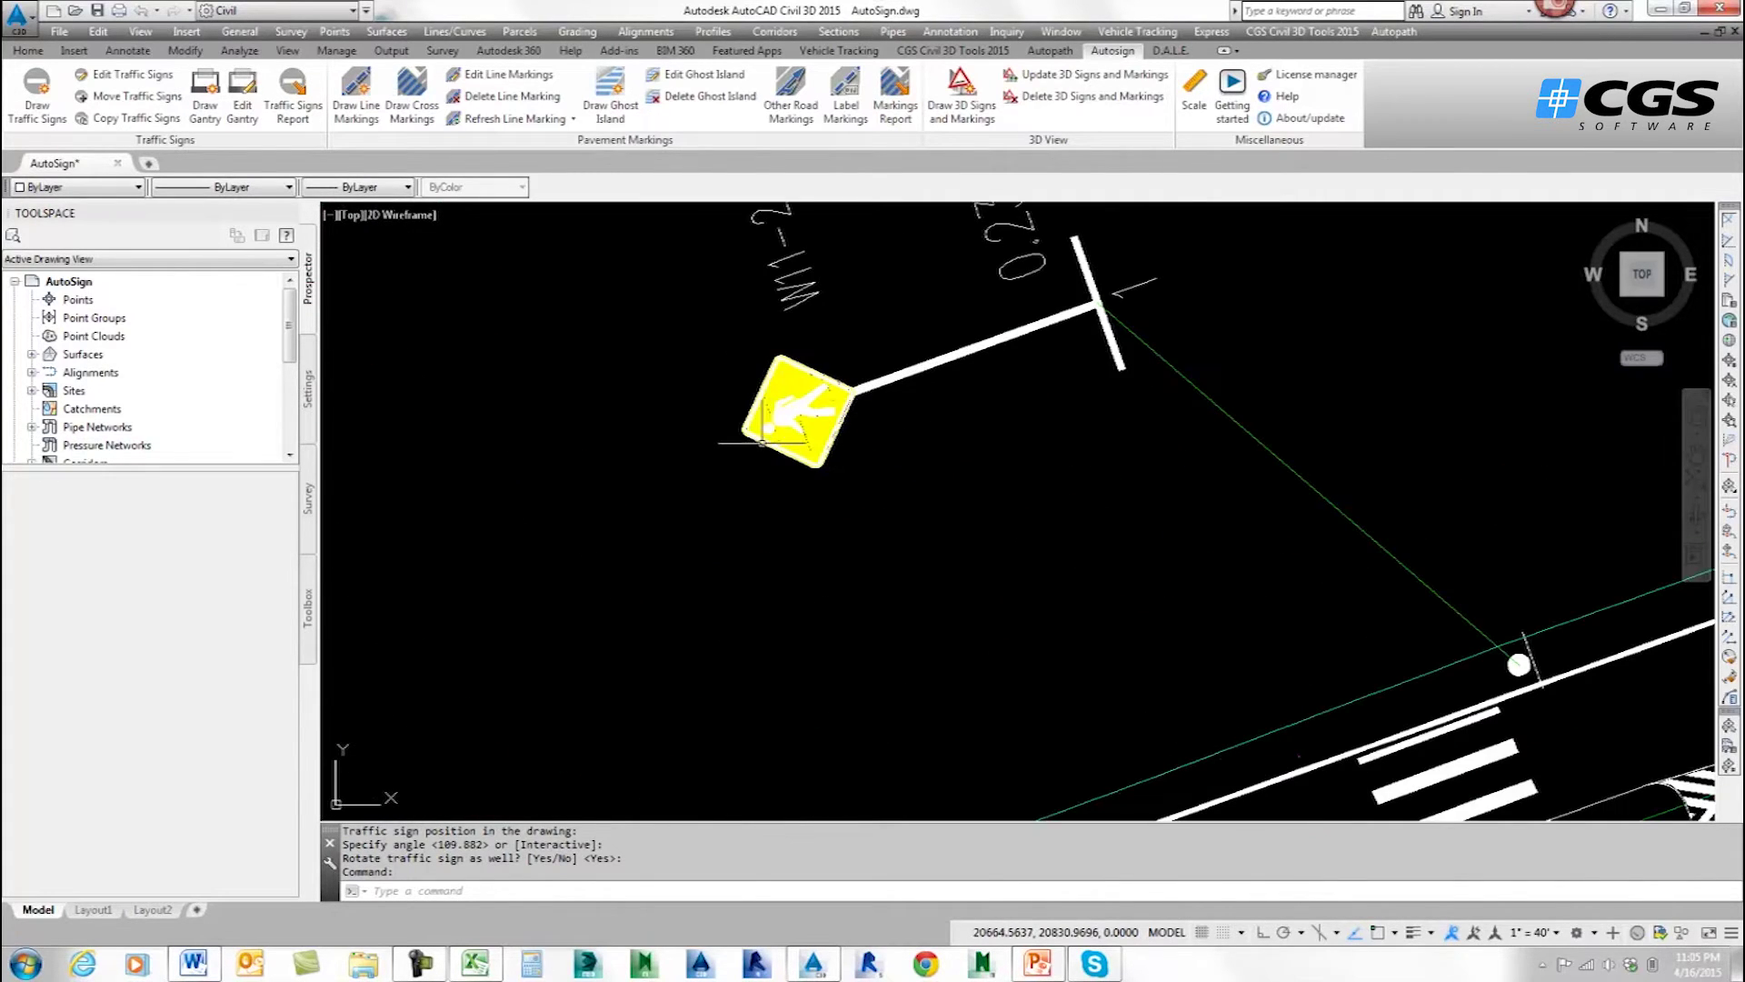
scroll(814, 444, "down", 4)
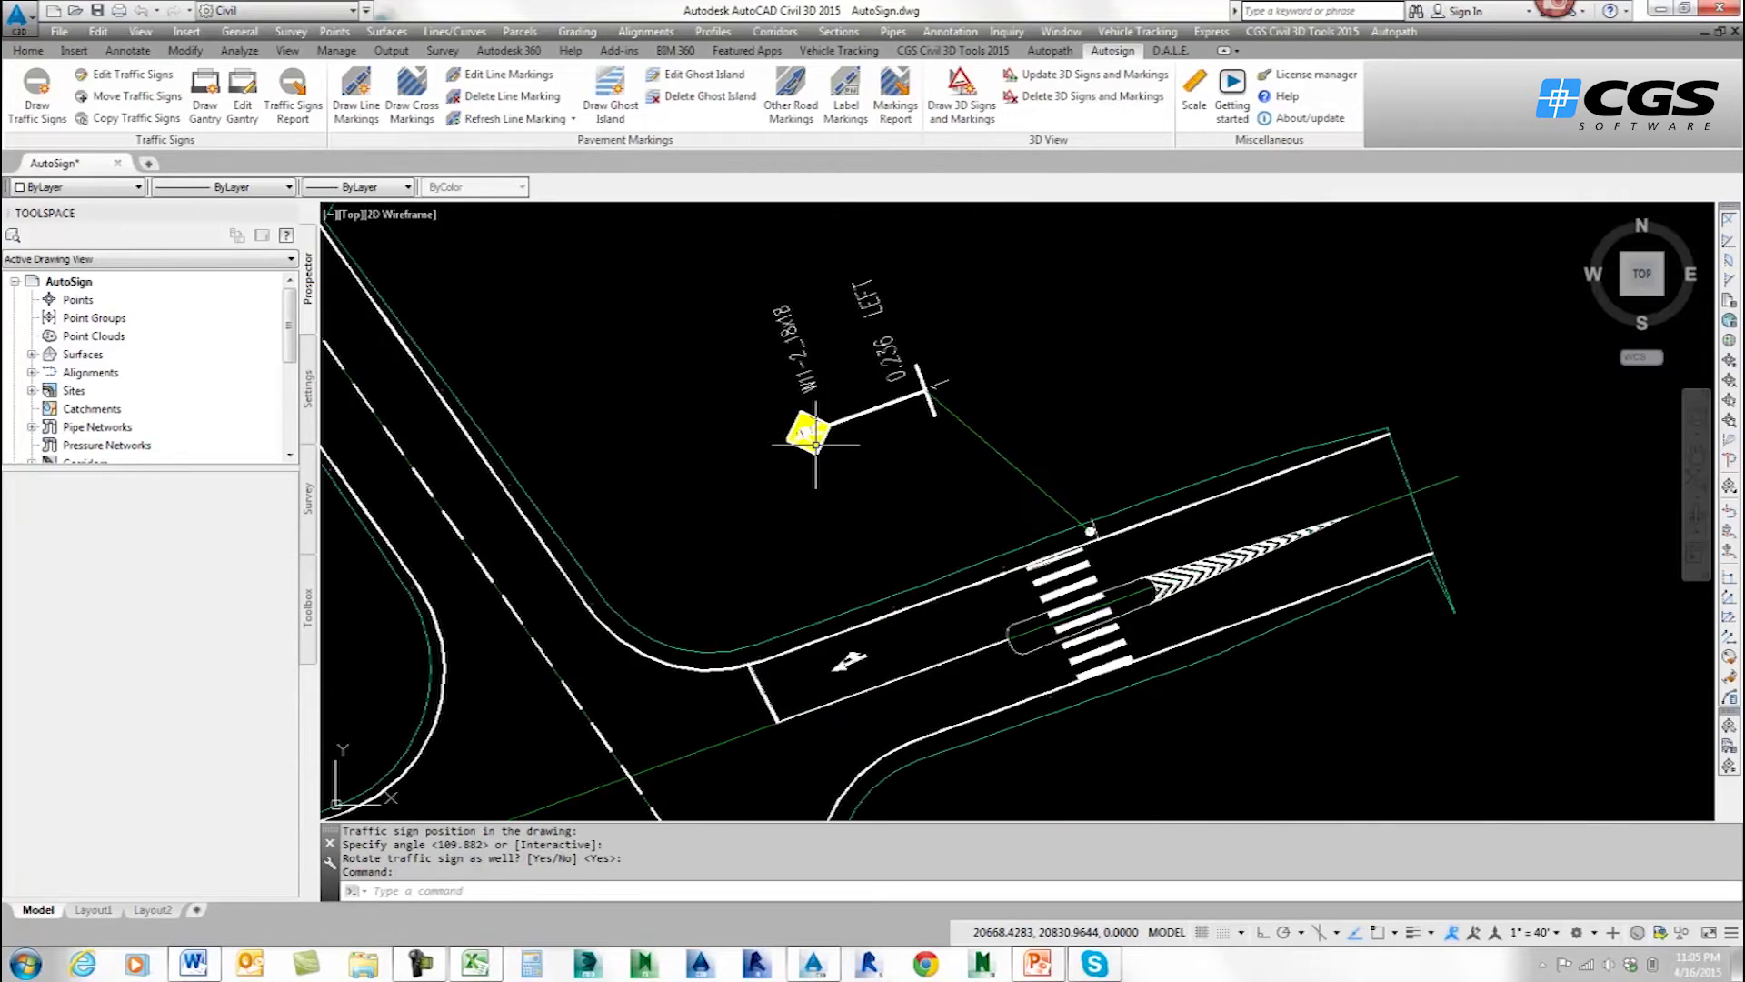
scroll(813, 444, "down", 2)
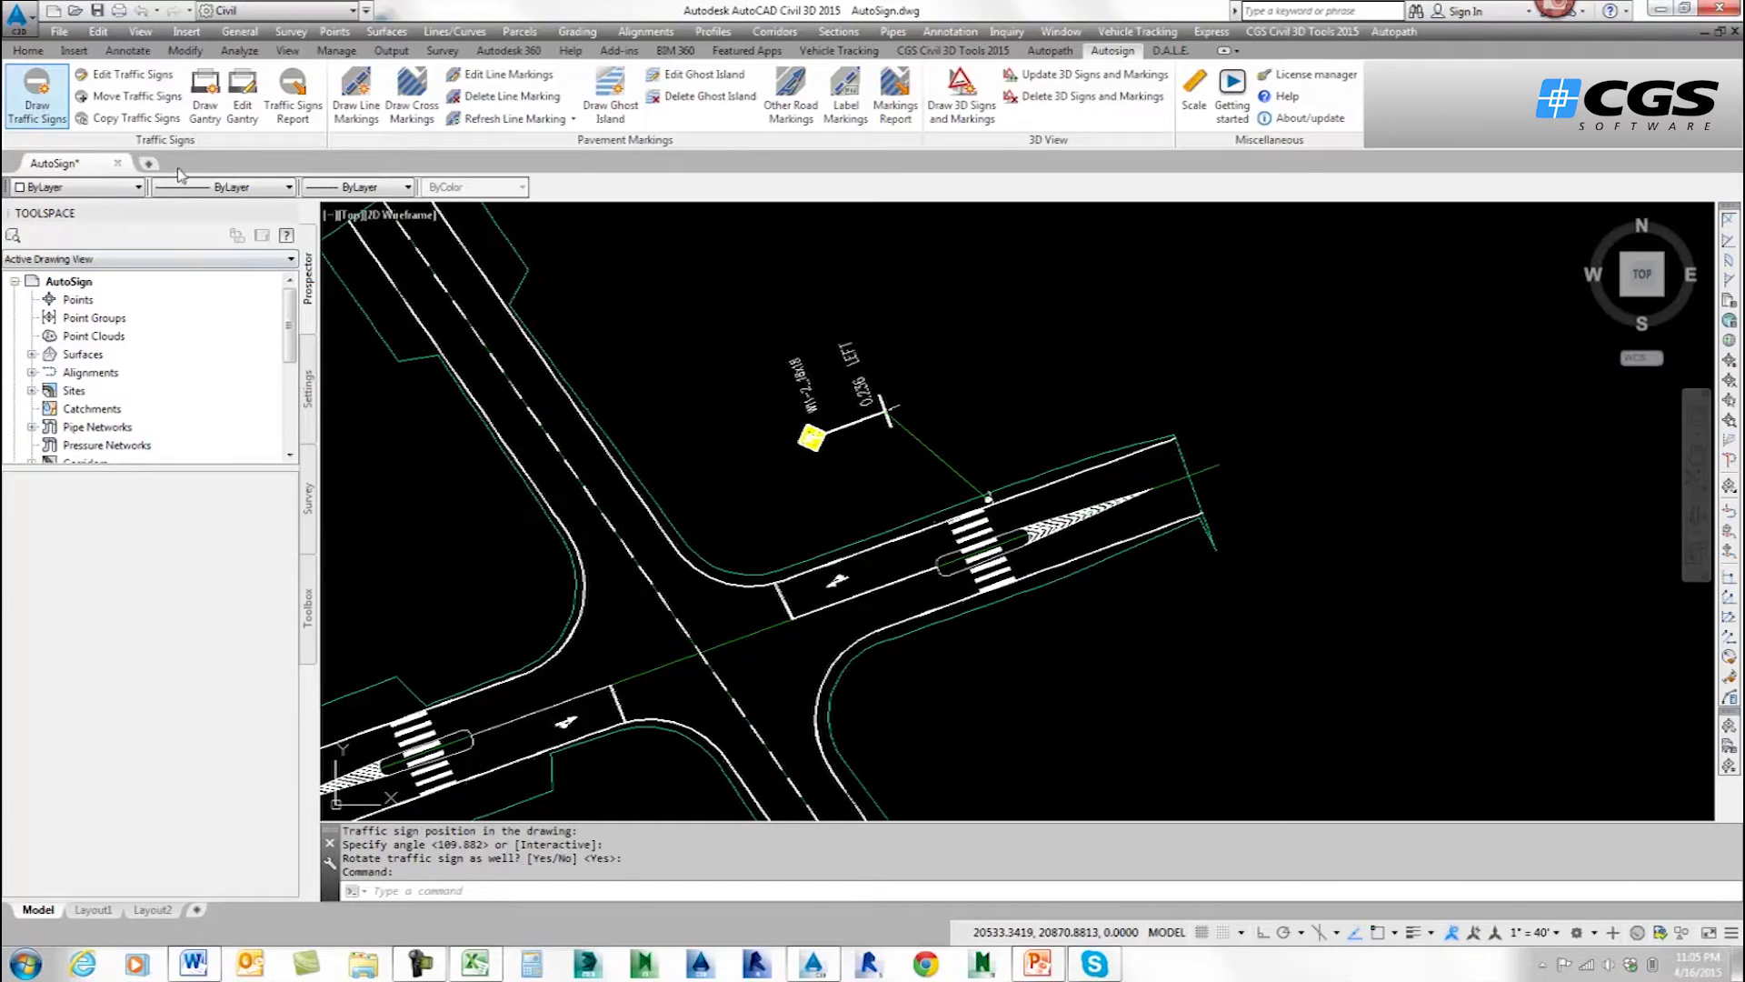
Add pedestrian sign W11-2_18X18 number 2 at the east crosswalk's south edge, place its symbol southeast of it, and accept the default angle with sign rotation.
left_click(36, 95)
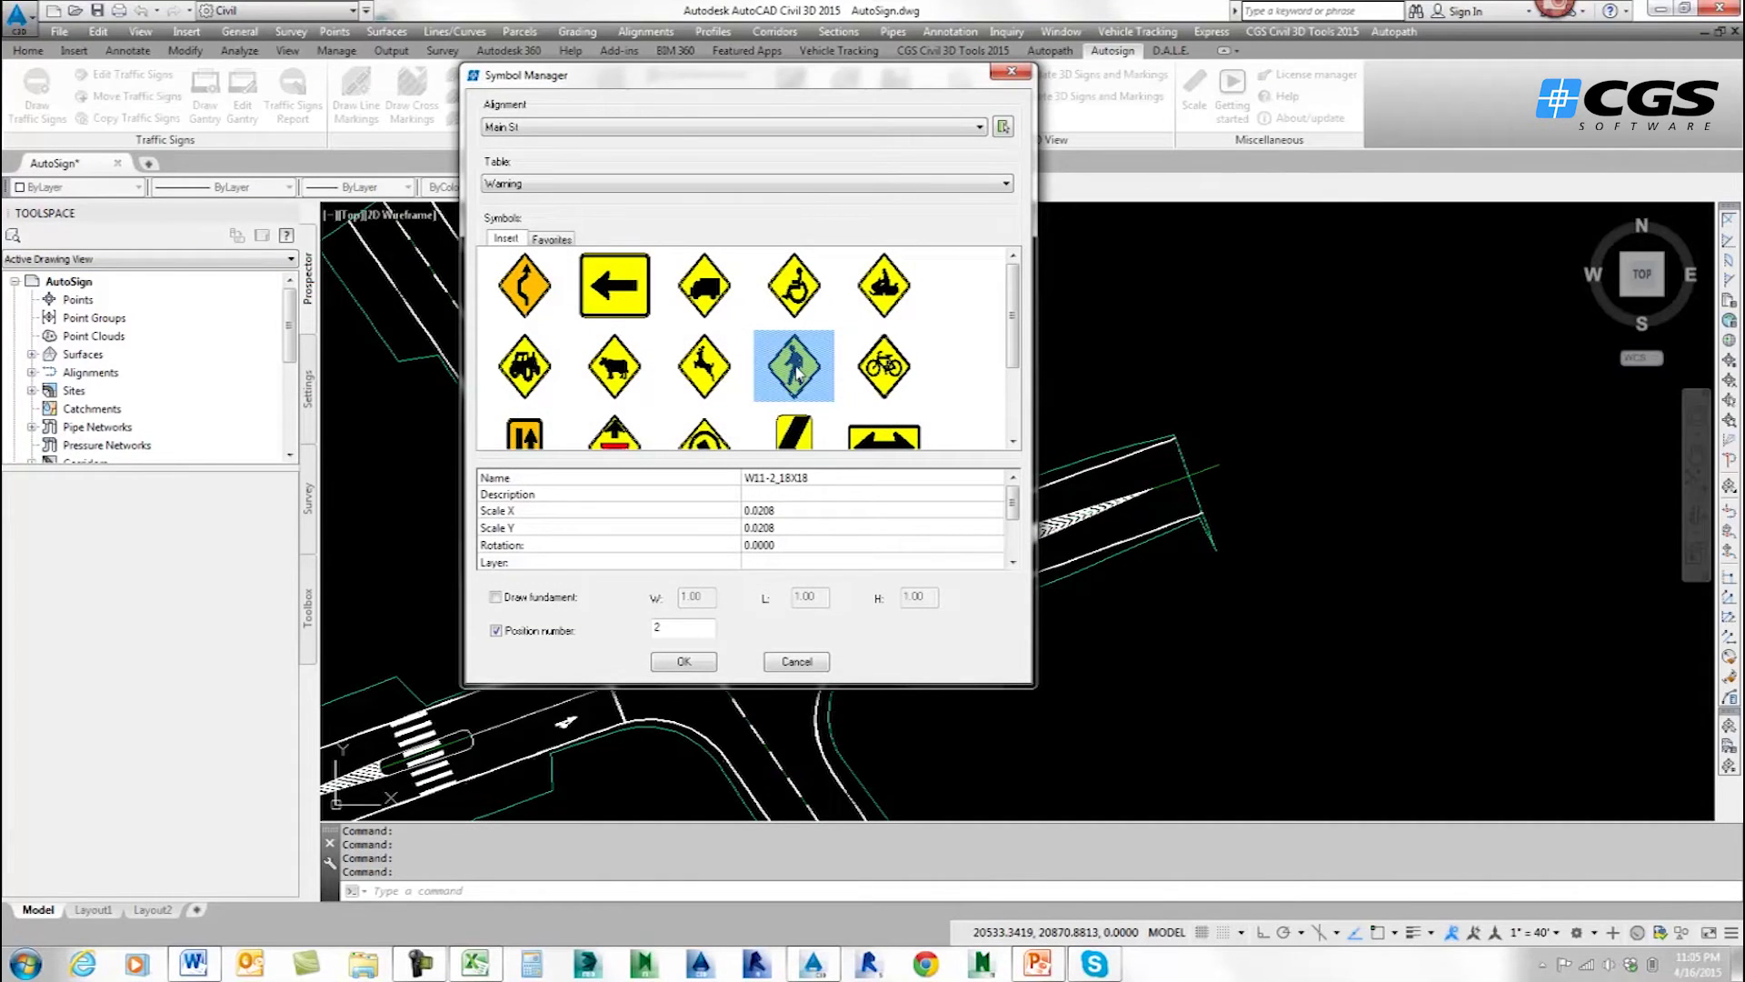
left_click(683, 662)
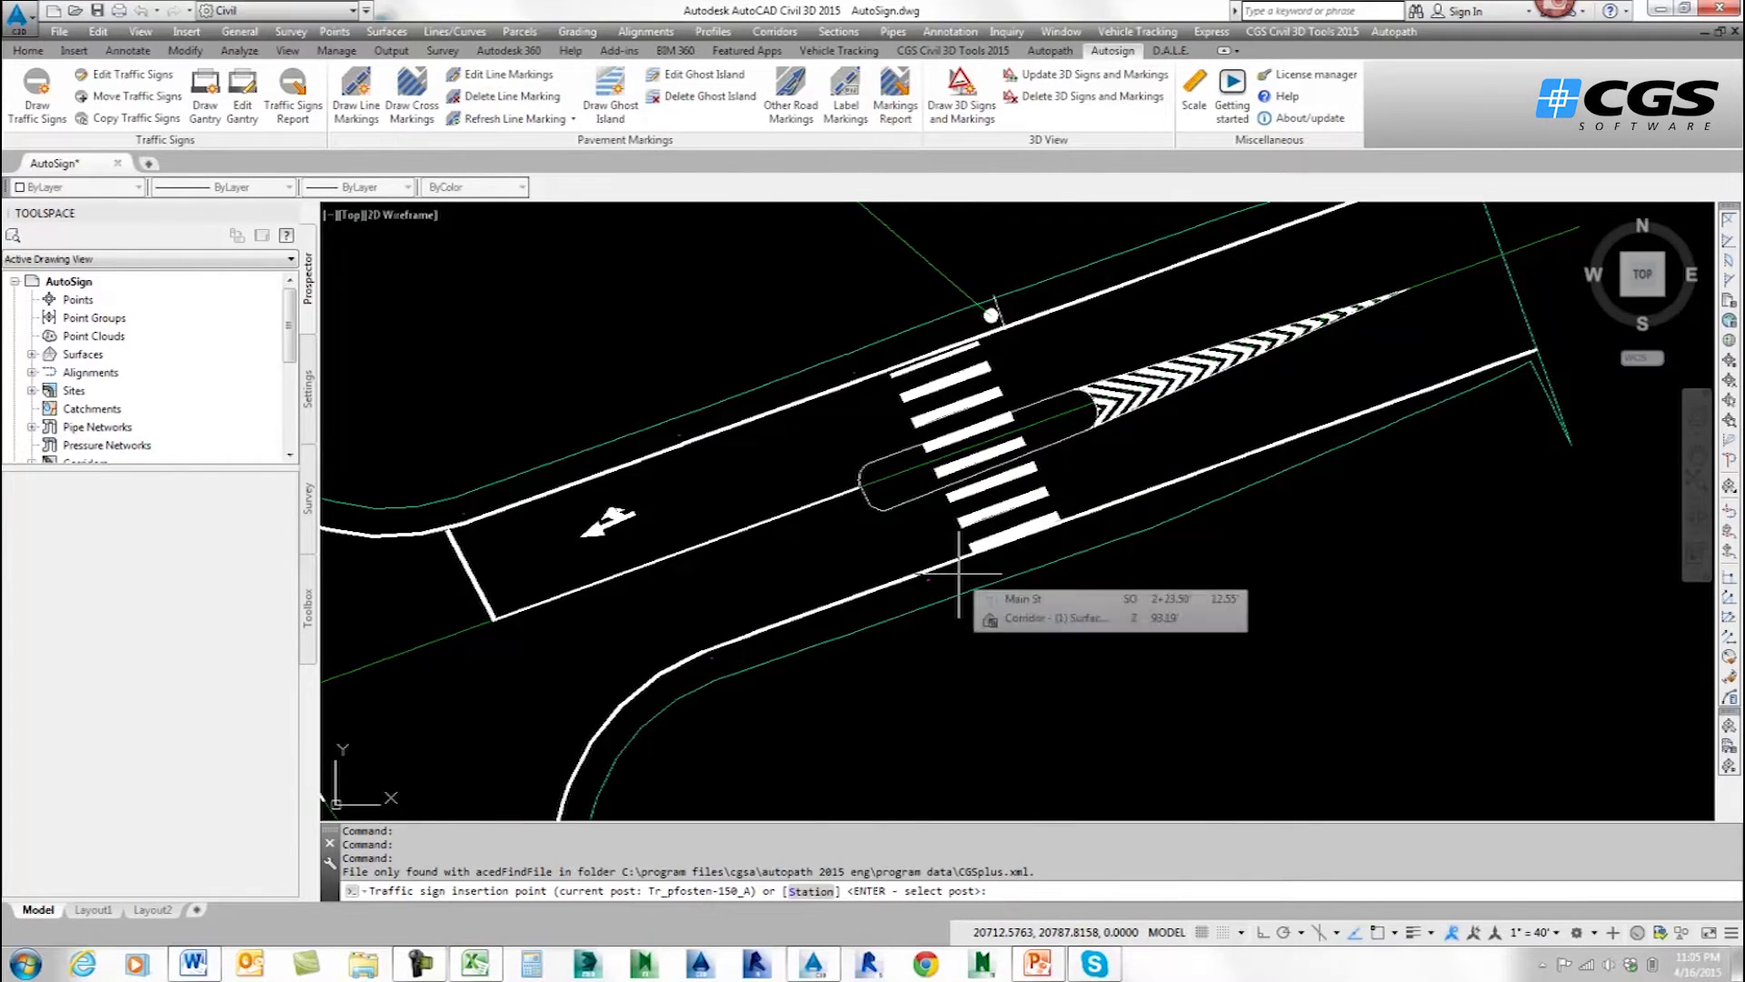
left_click(955, 575)
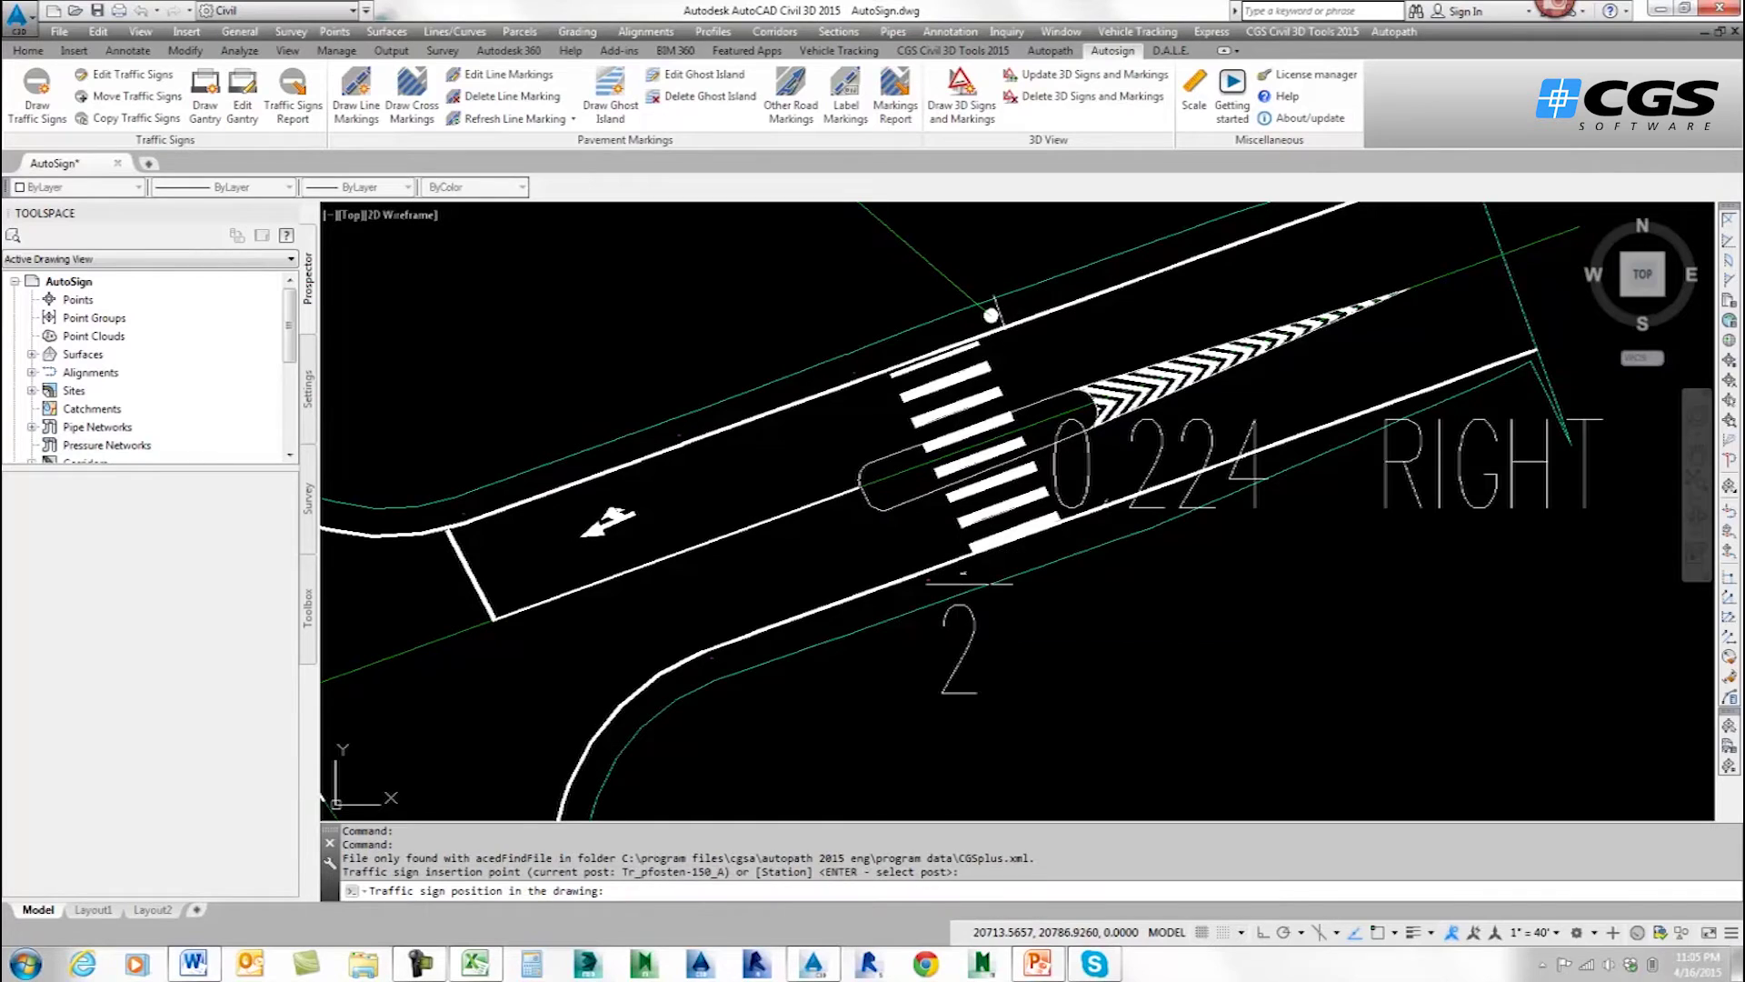
scroll(1159, 684, "down", 3)
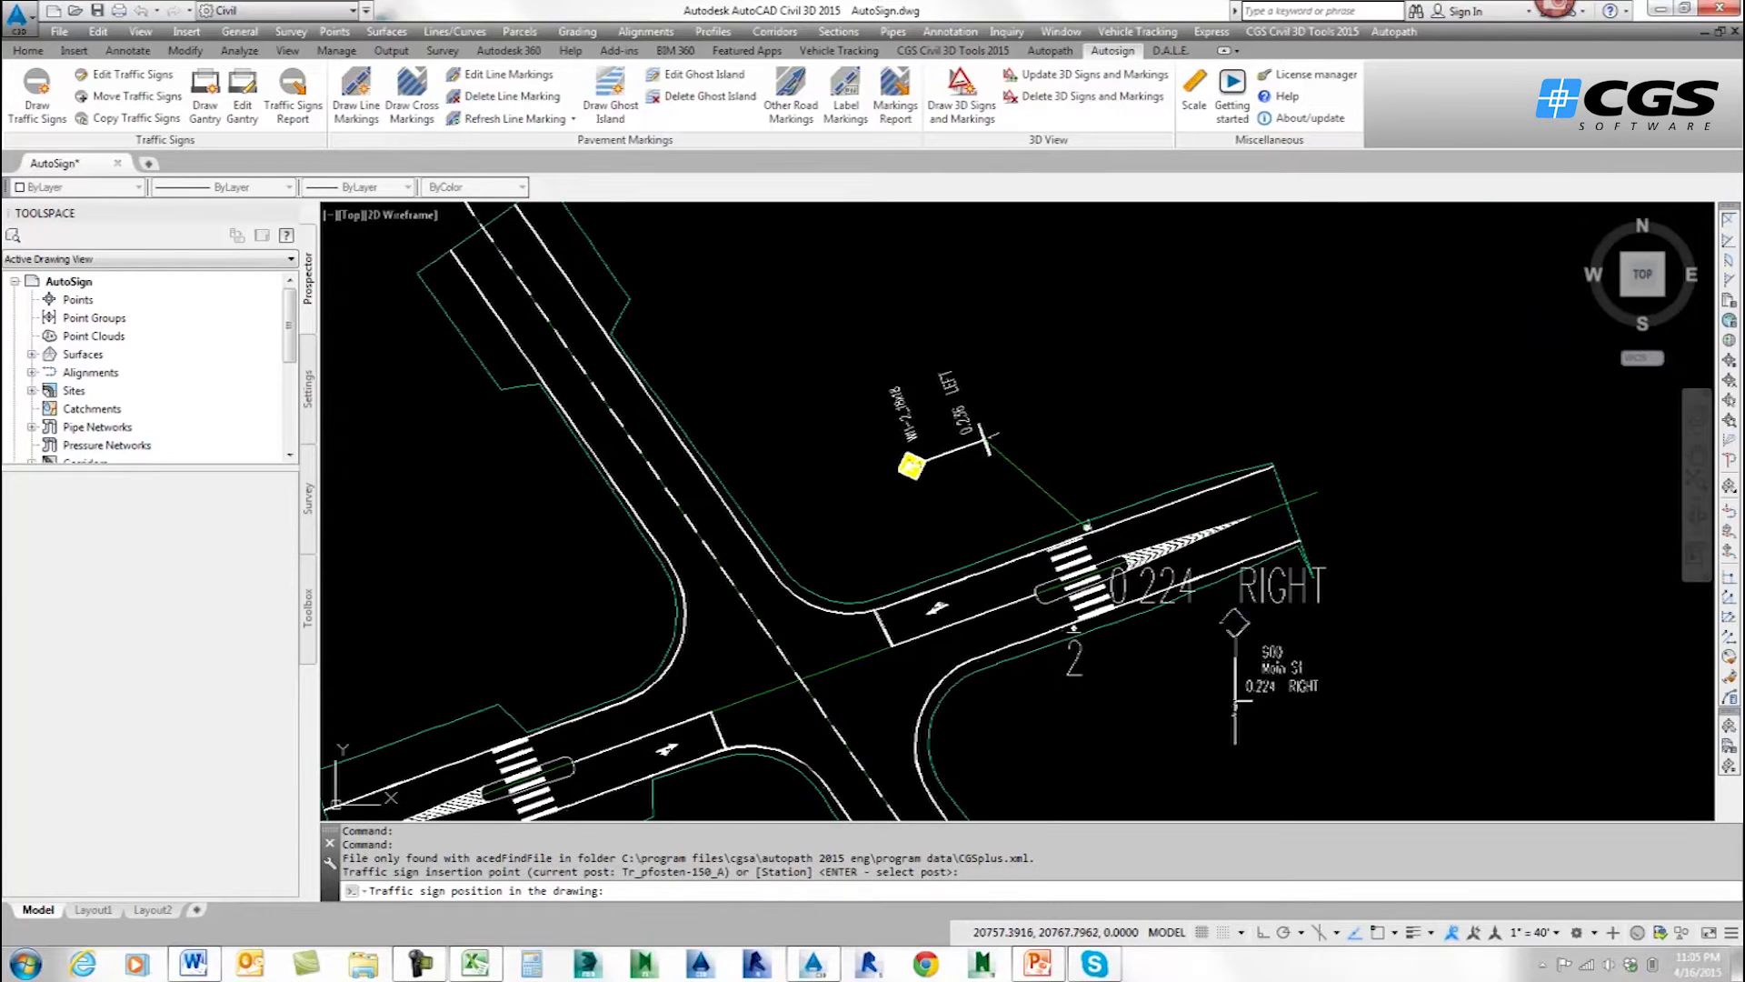
left_click(1235, 698)
key("Return")
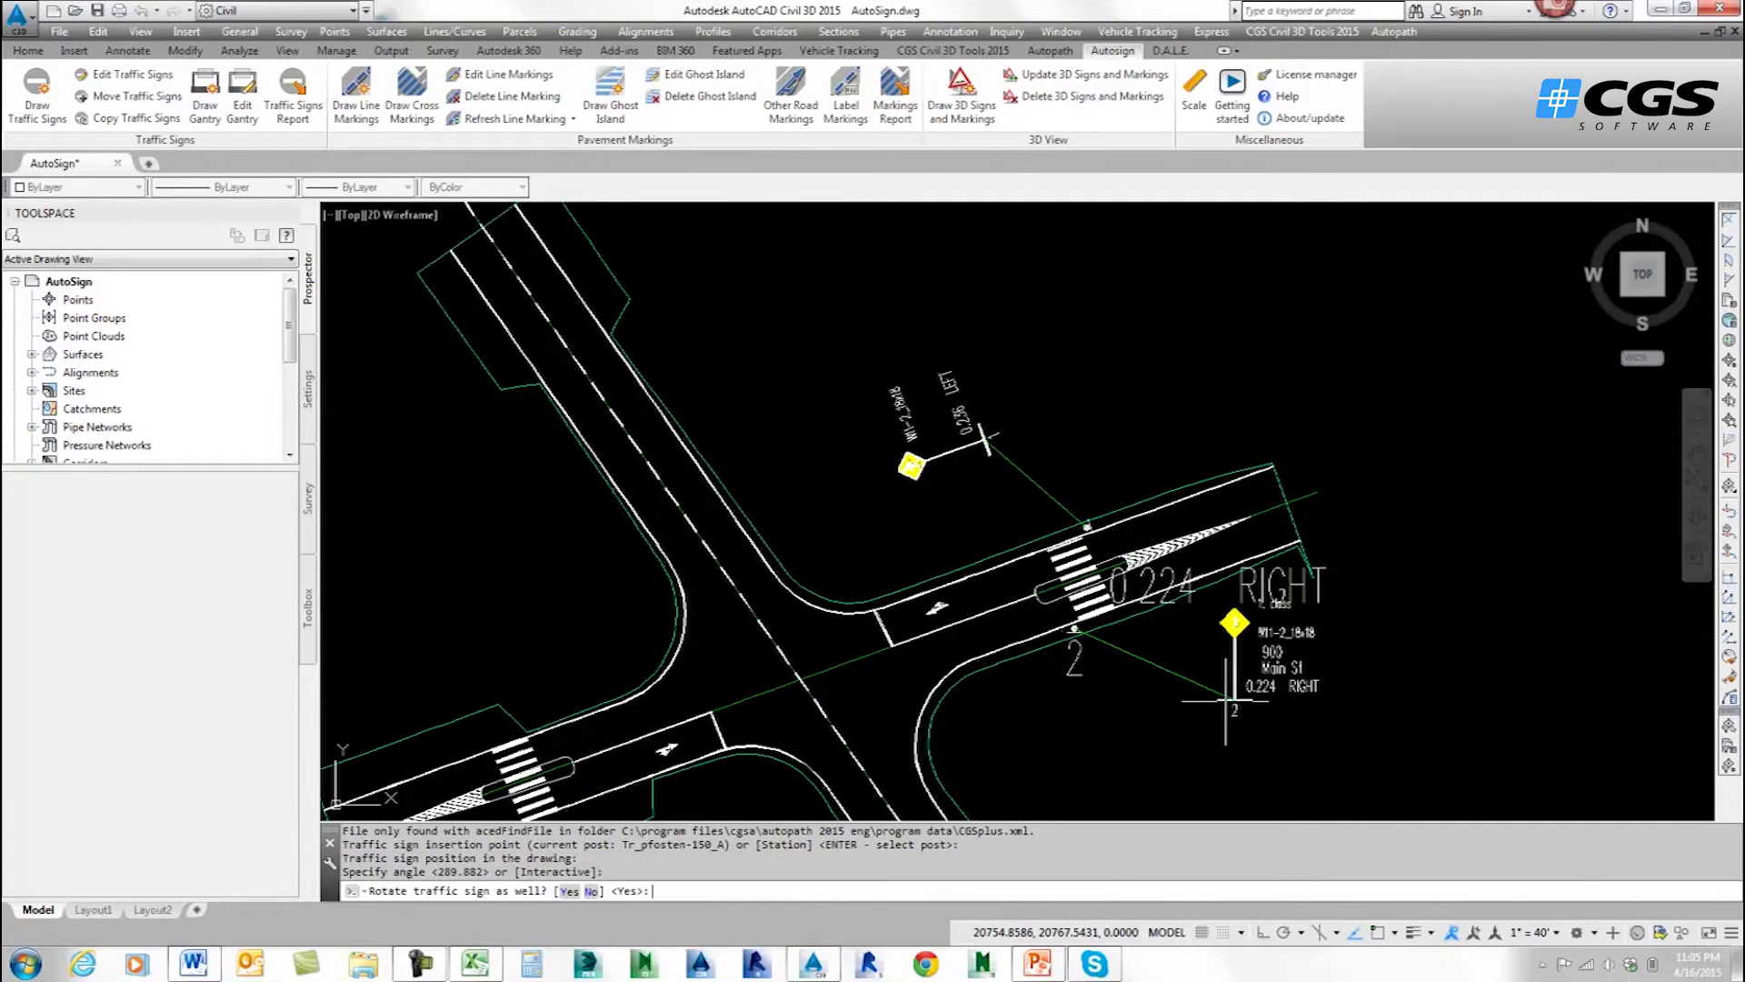
key("Return")
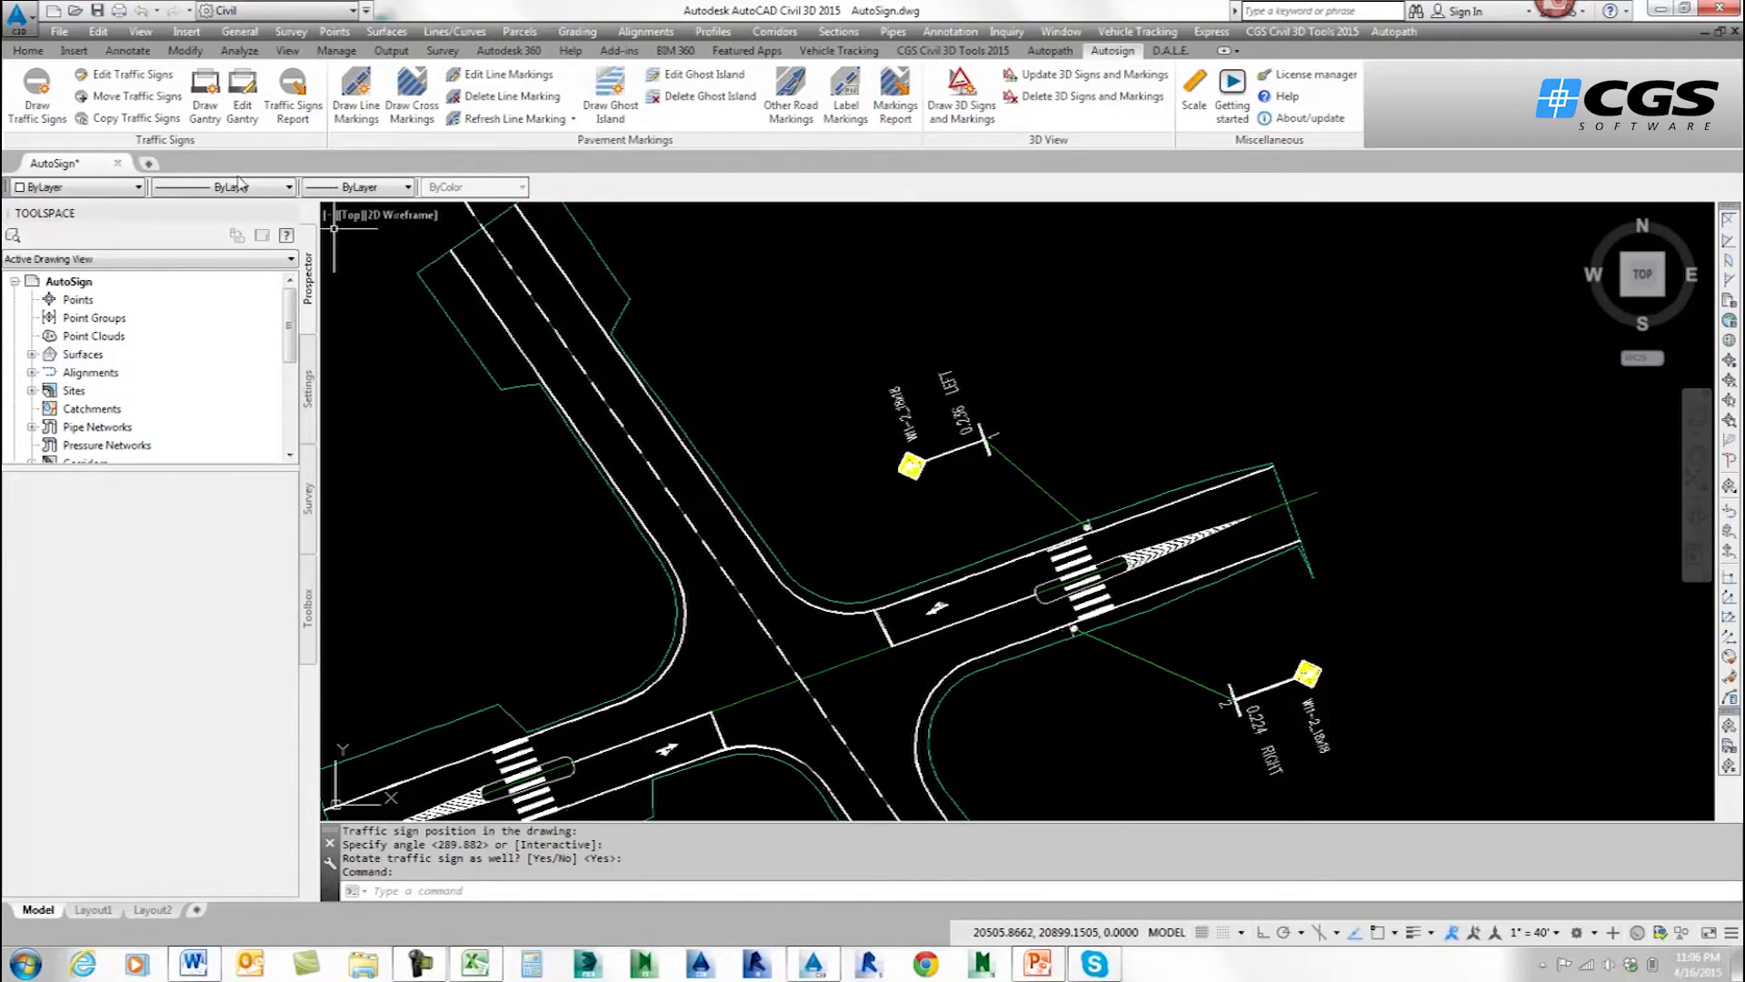
Edit the traffic sign north of the east crosswalk, adding the bicycle warning sign W11-1_18X18 to its post above the pedestrian sign.
left_click(128, 76)
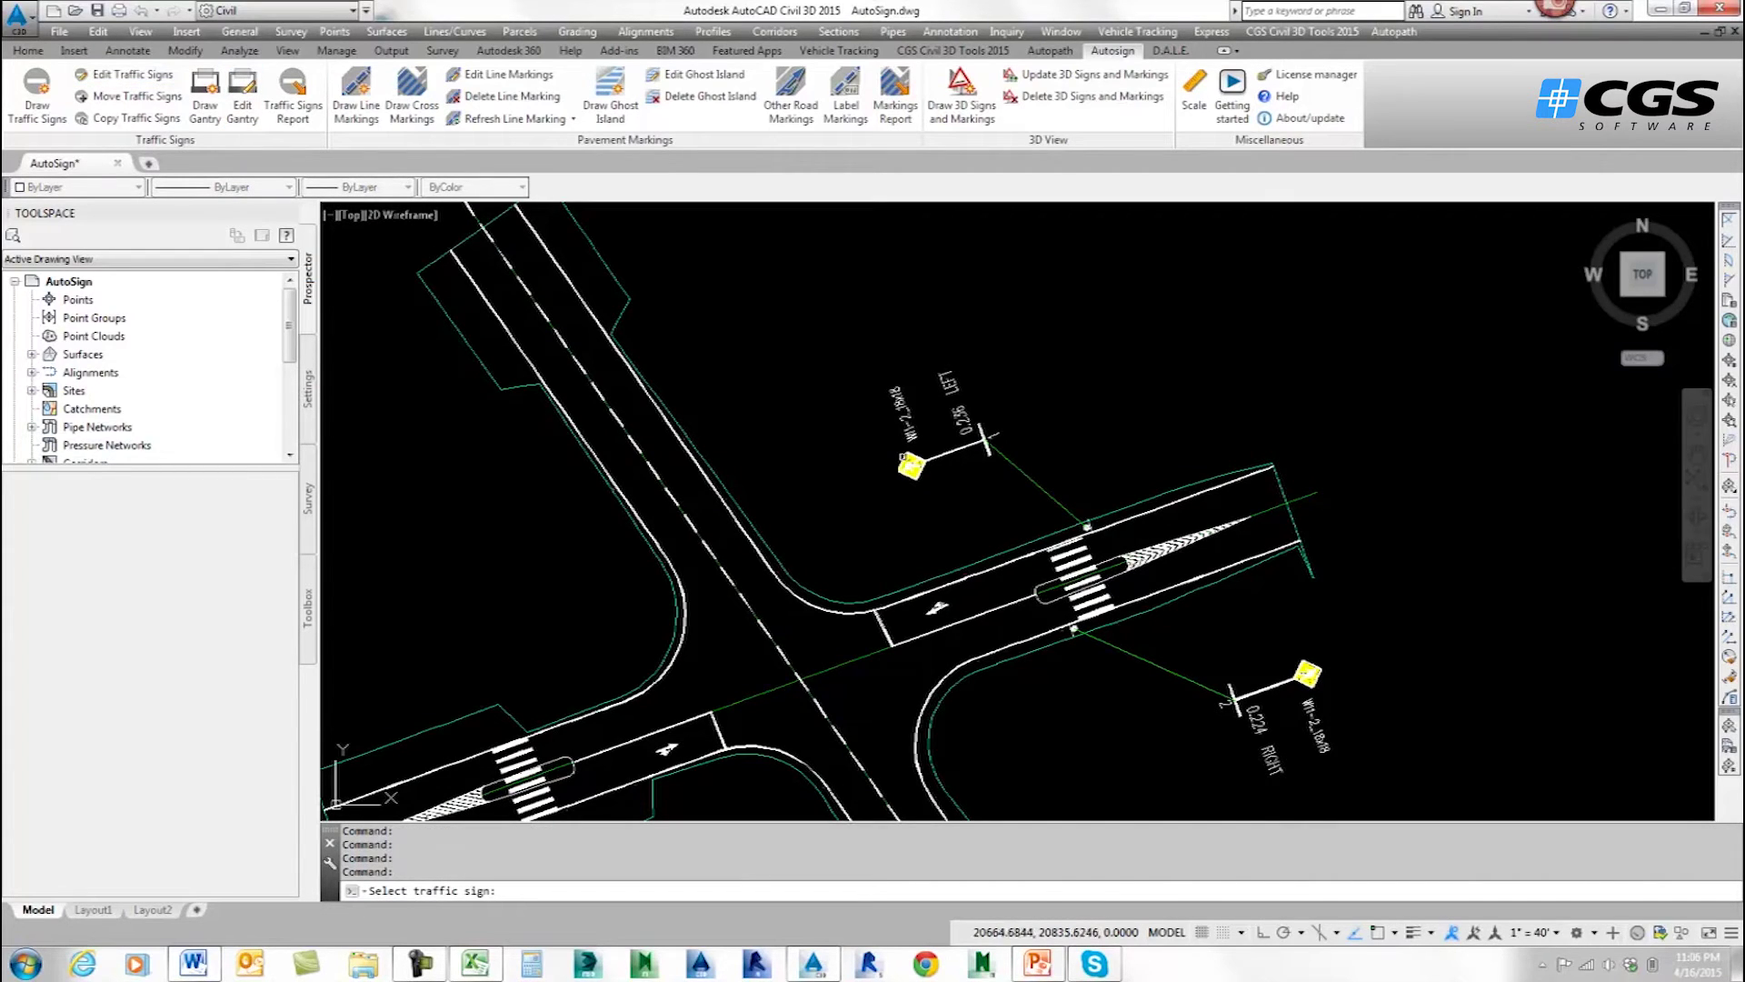
left_click(905, 460)
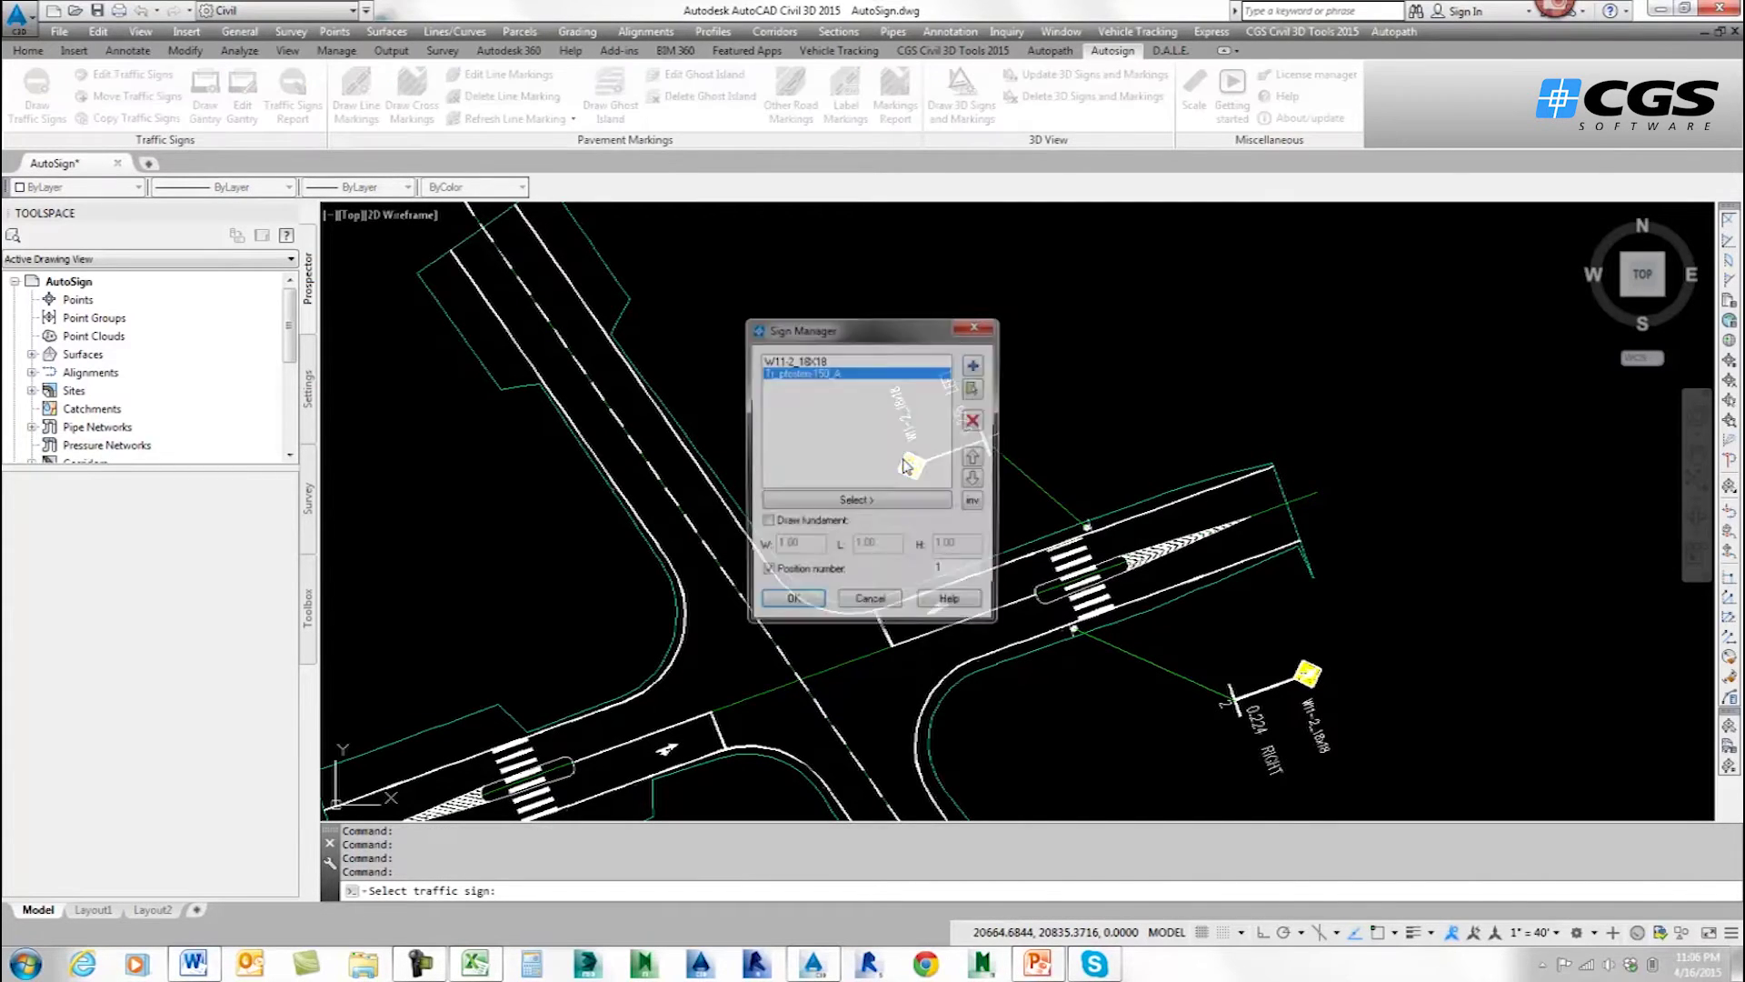
left_click(795, 362)
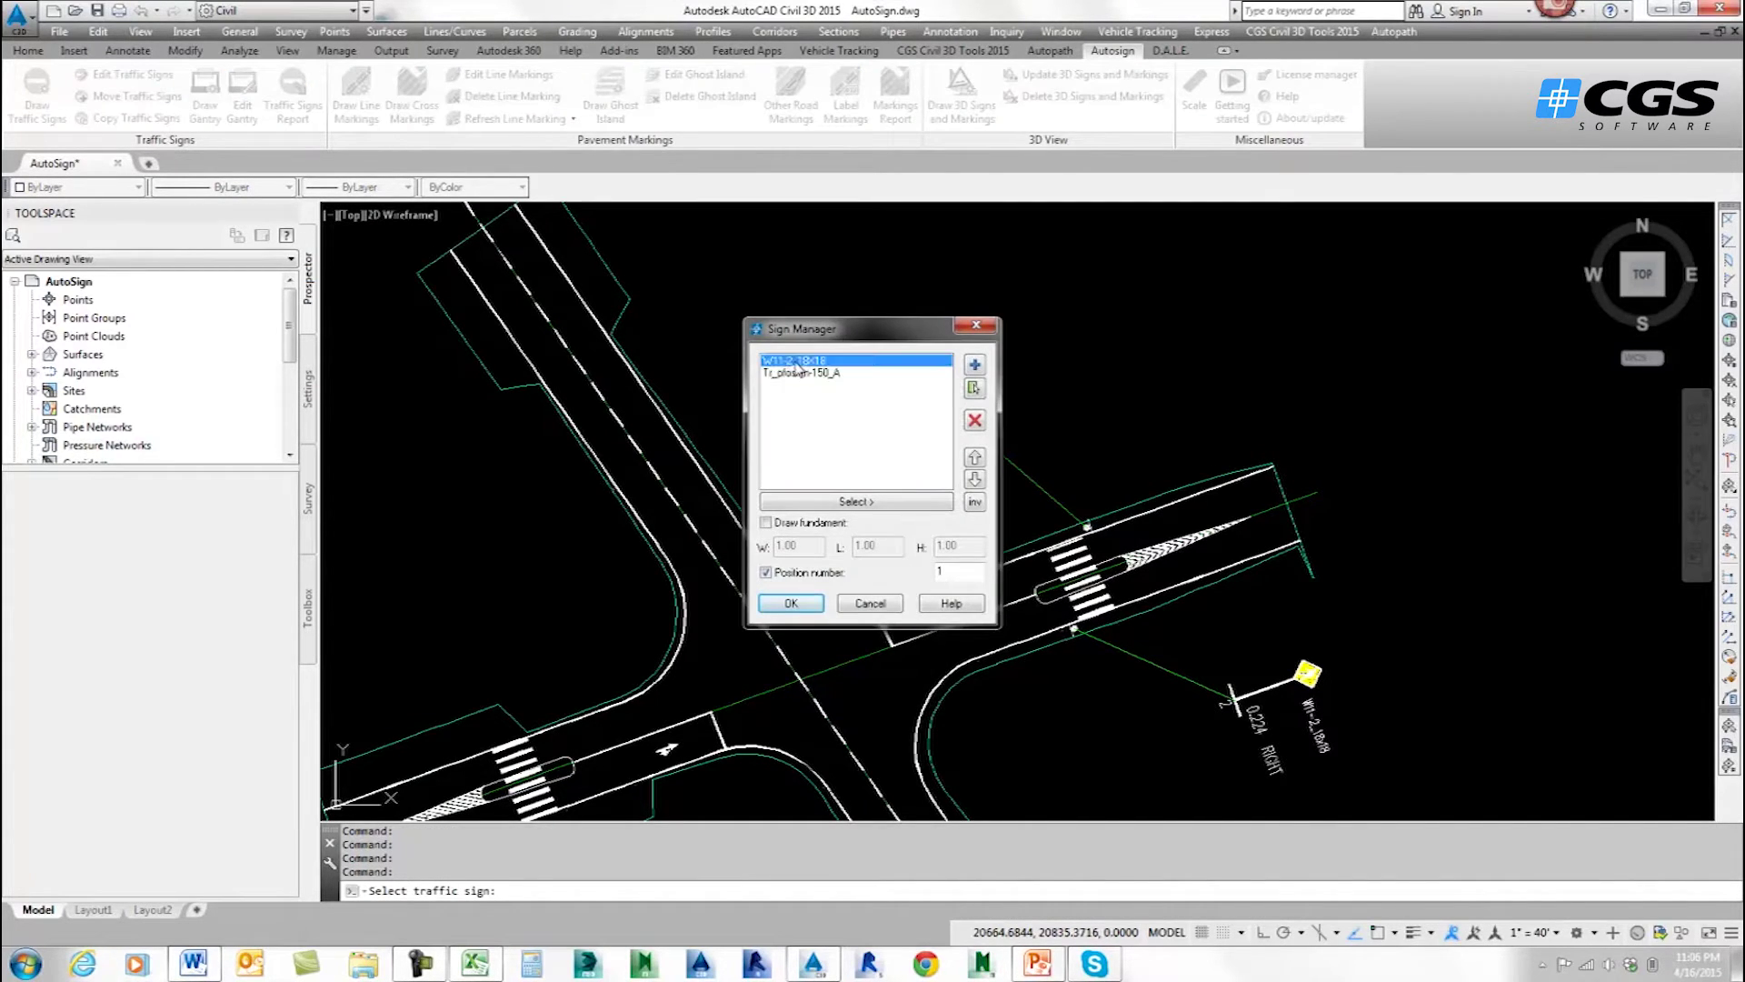
left_click(974, 366)
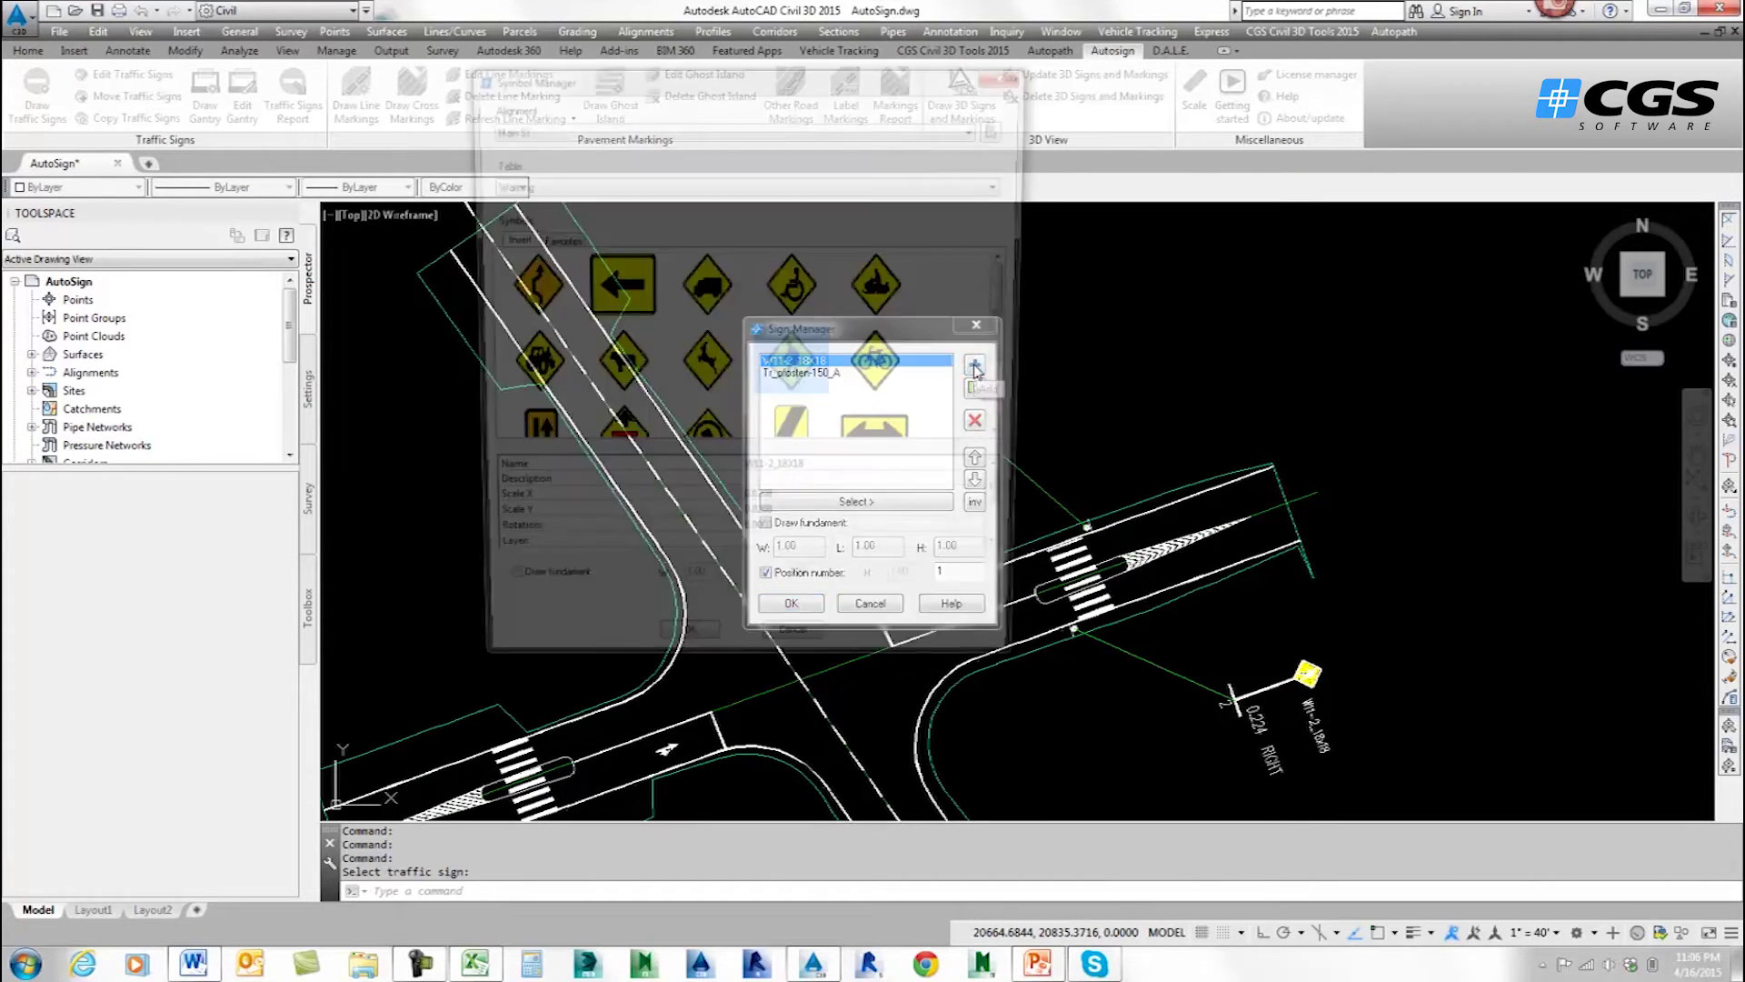
left_click(900, 384)
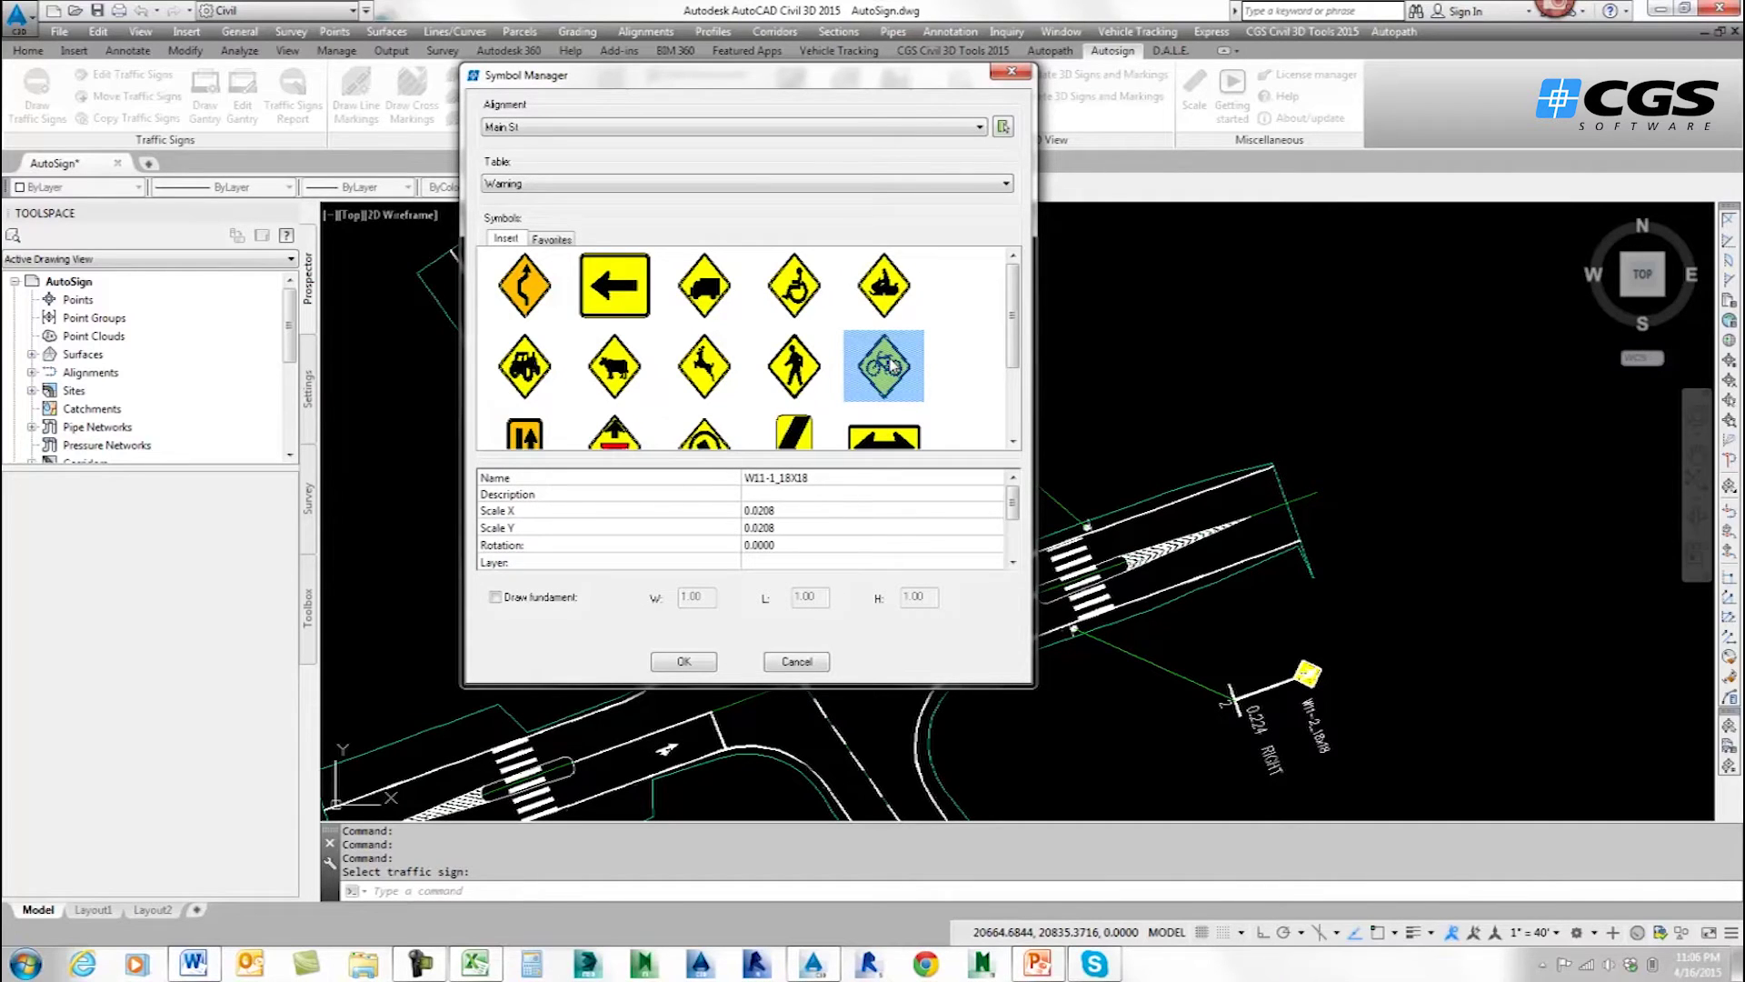
left_click(684, 662)
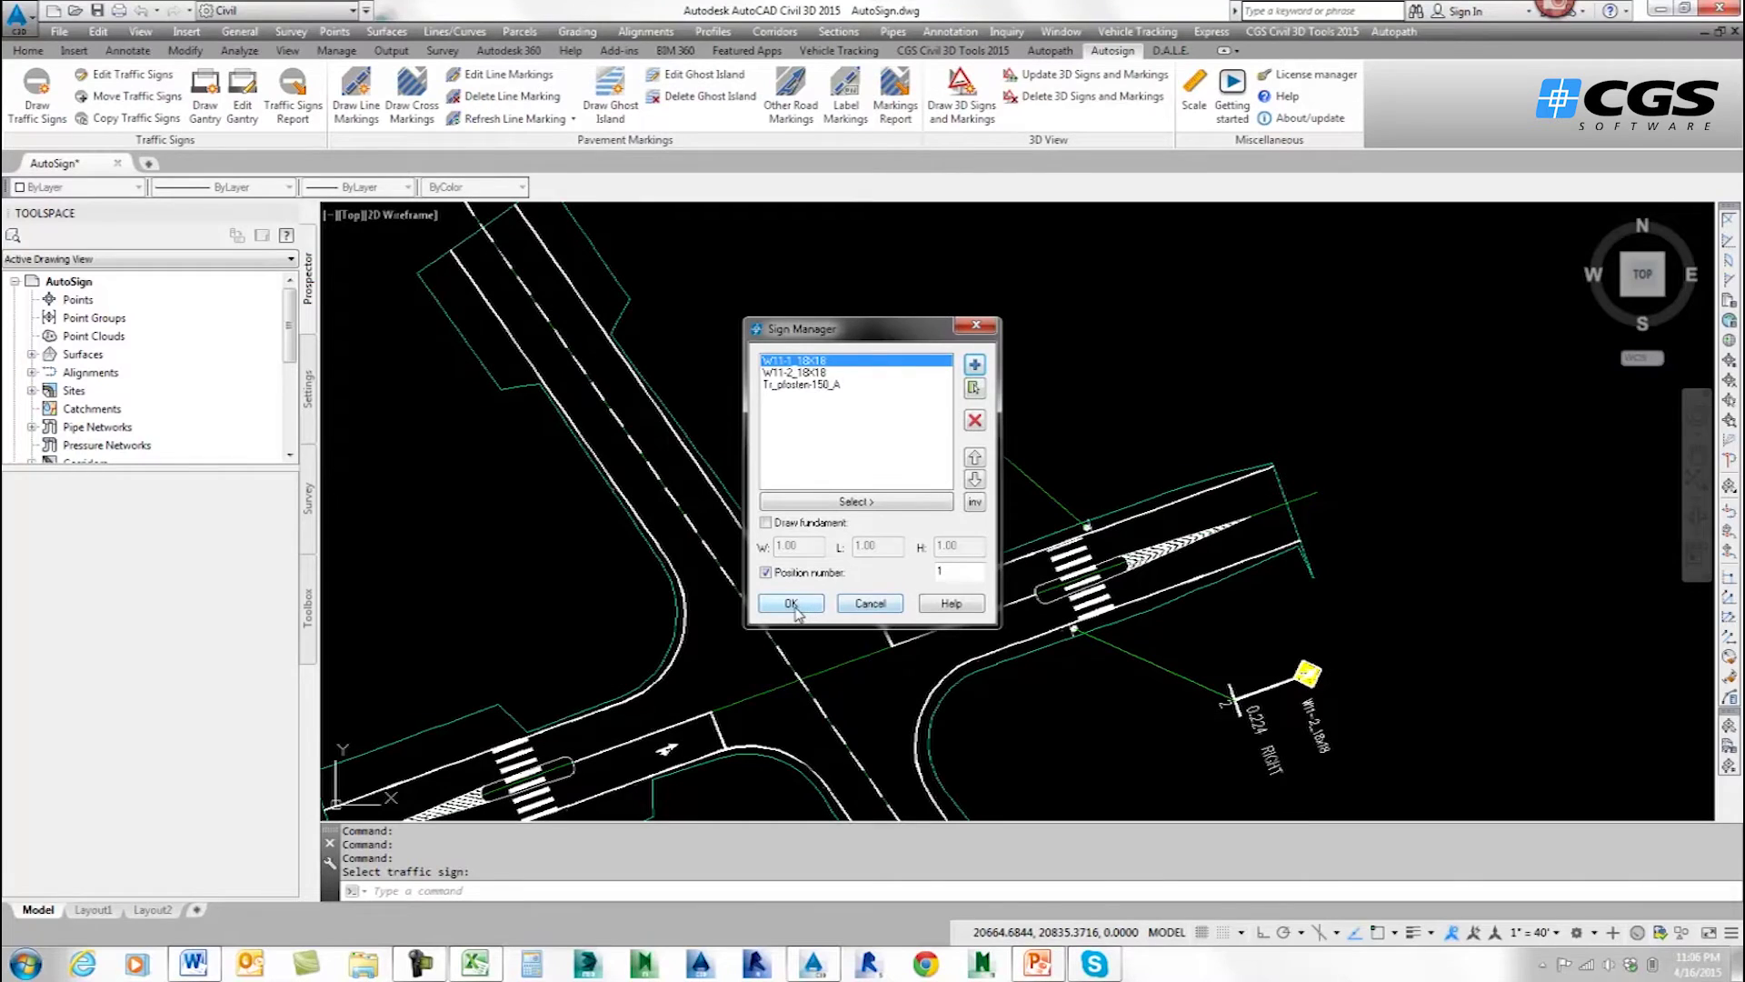
left_click(791, 603)
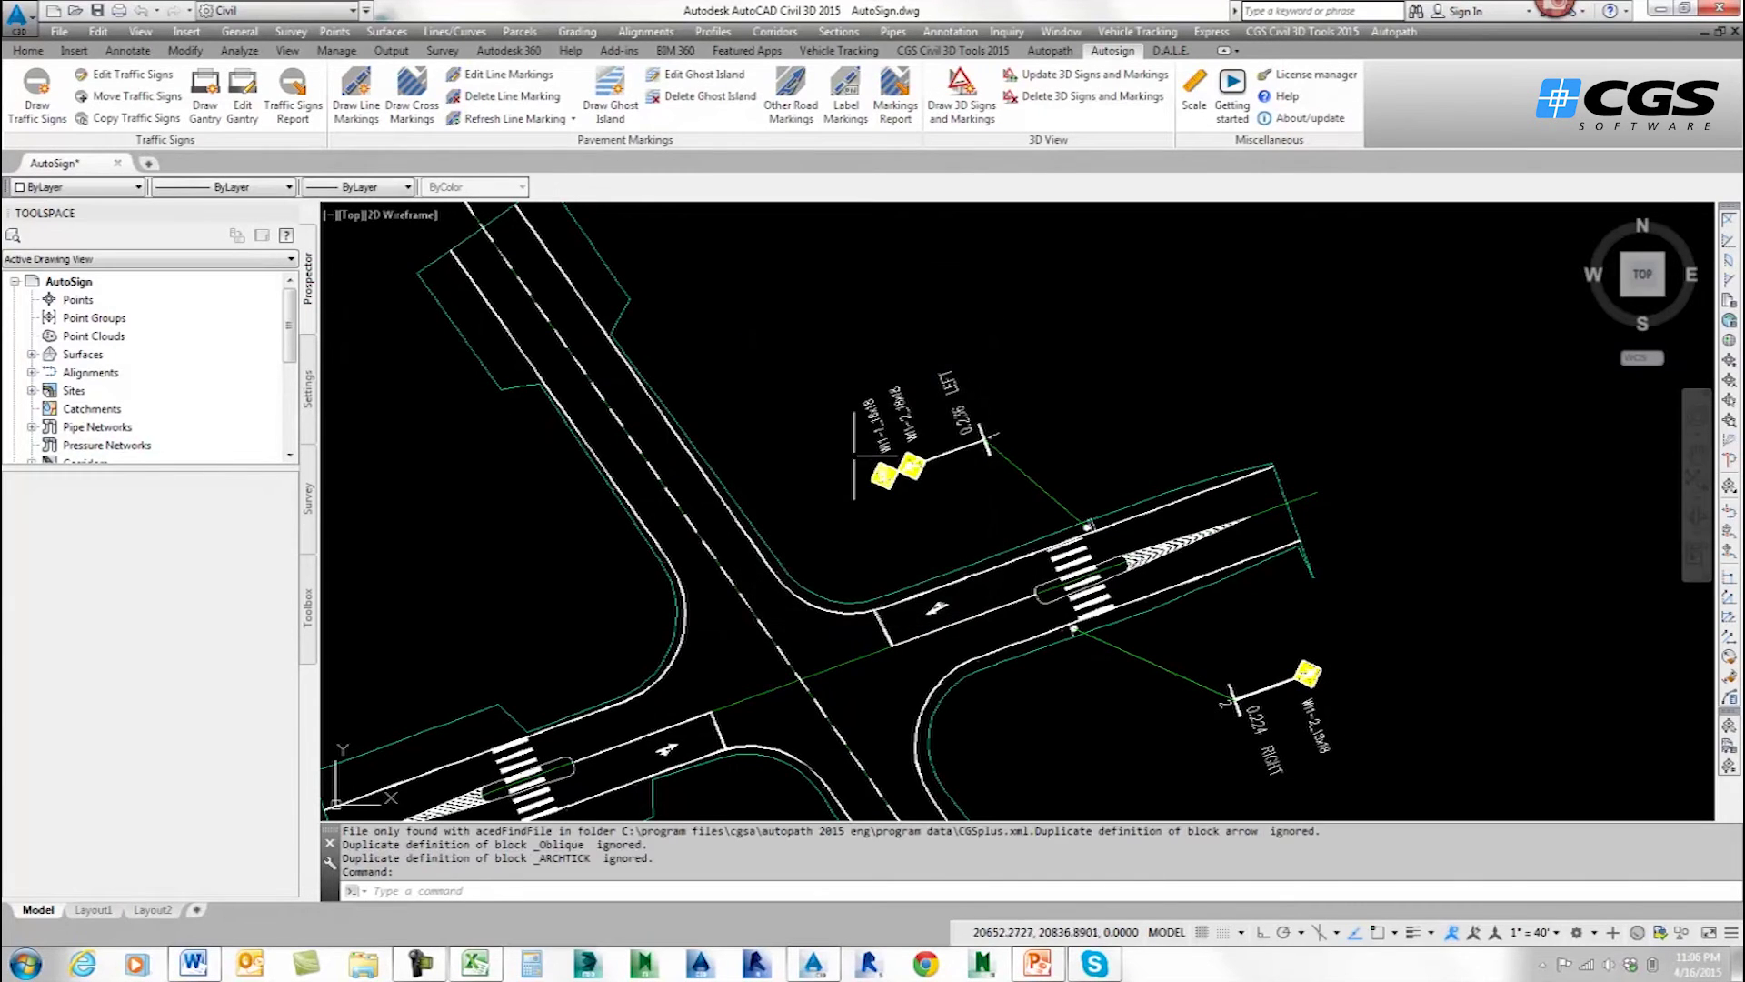
scroll(900, 464, "up", 4)
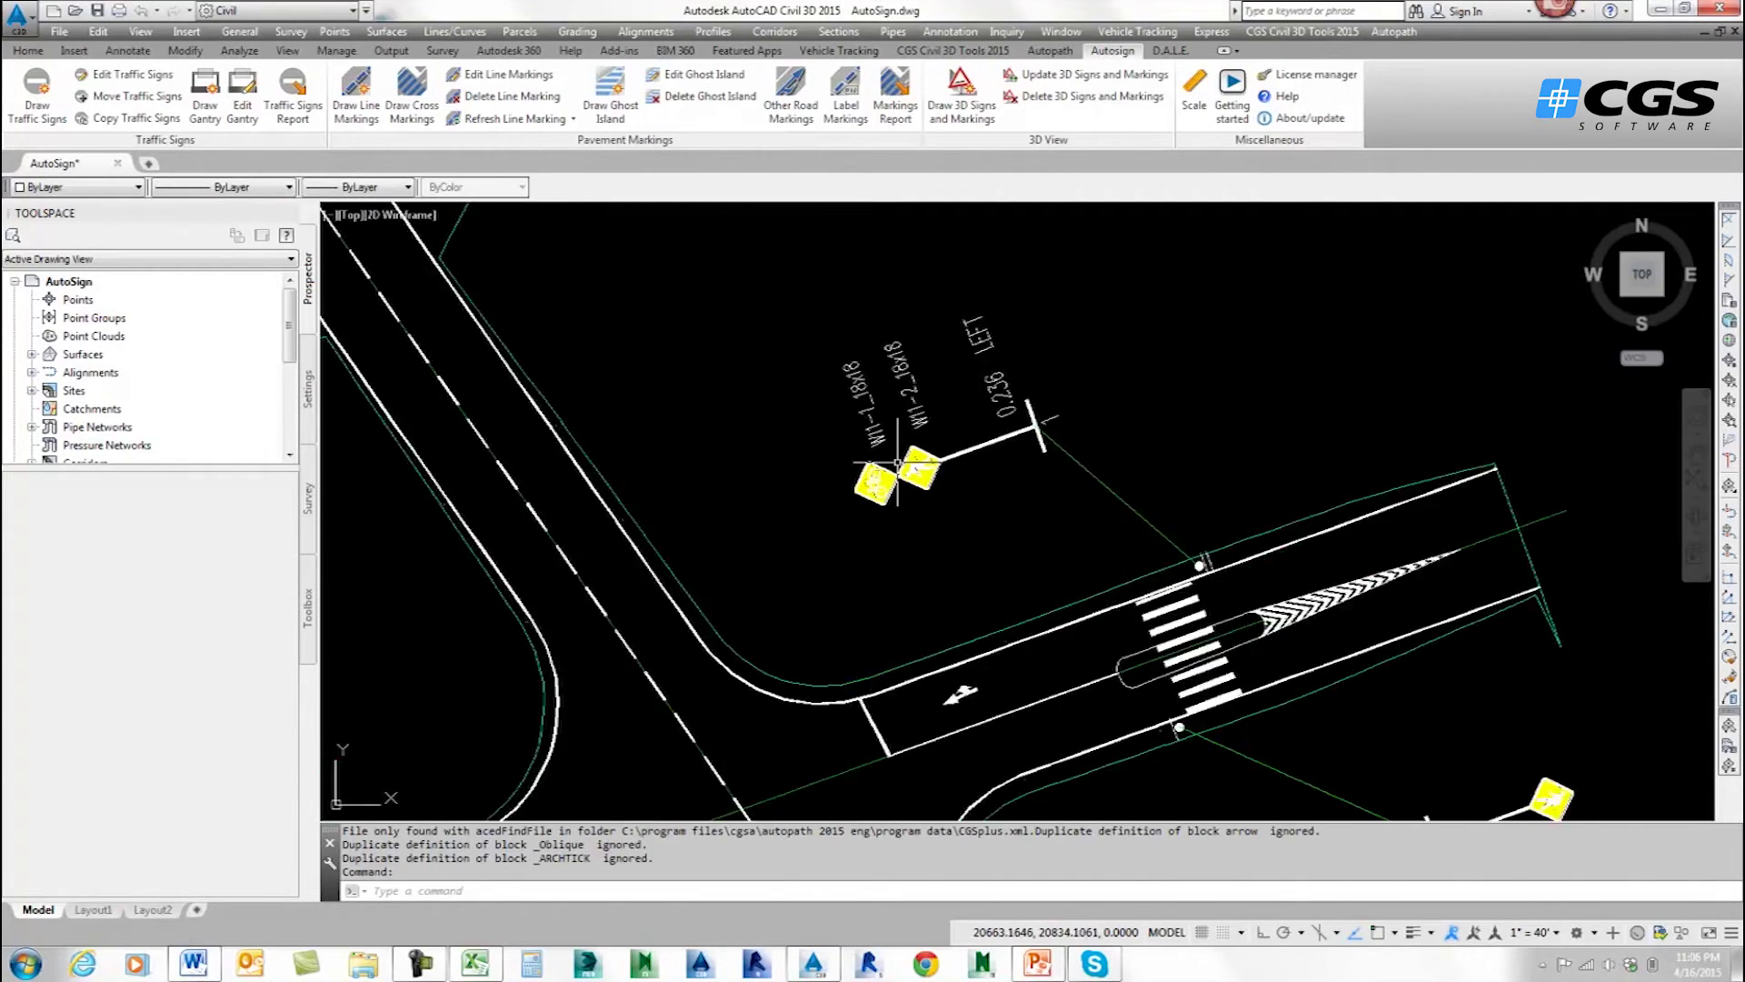
scroll(873, 482, "up", 2)
scroll(848, 502, "down", 6)
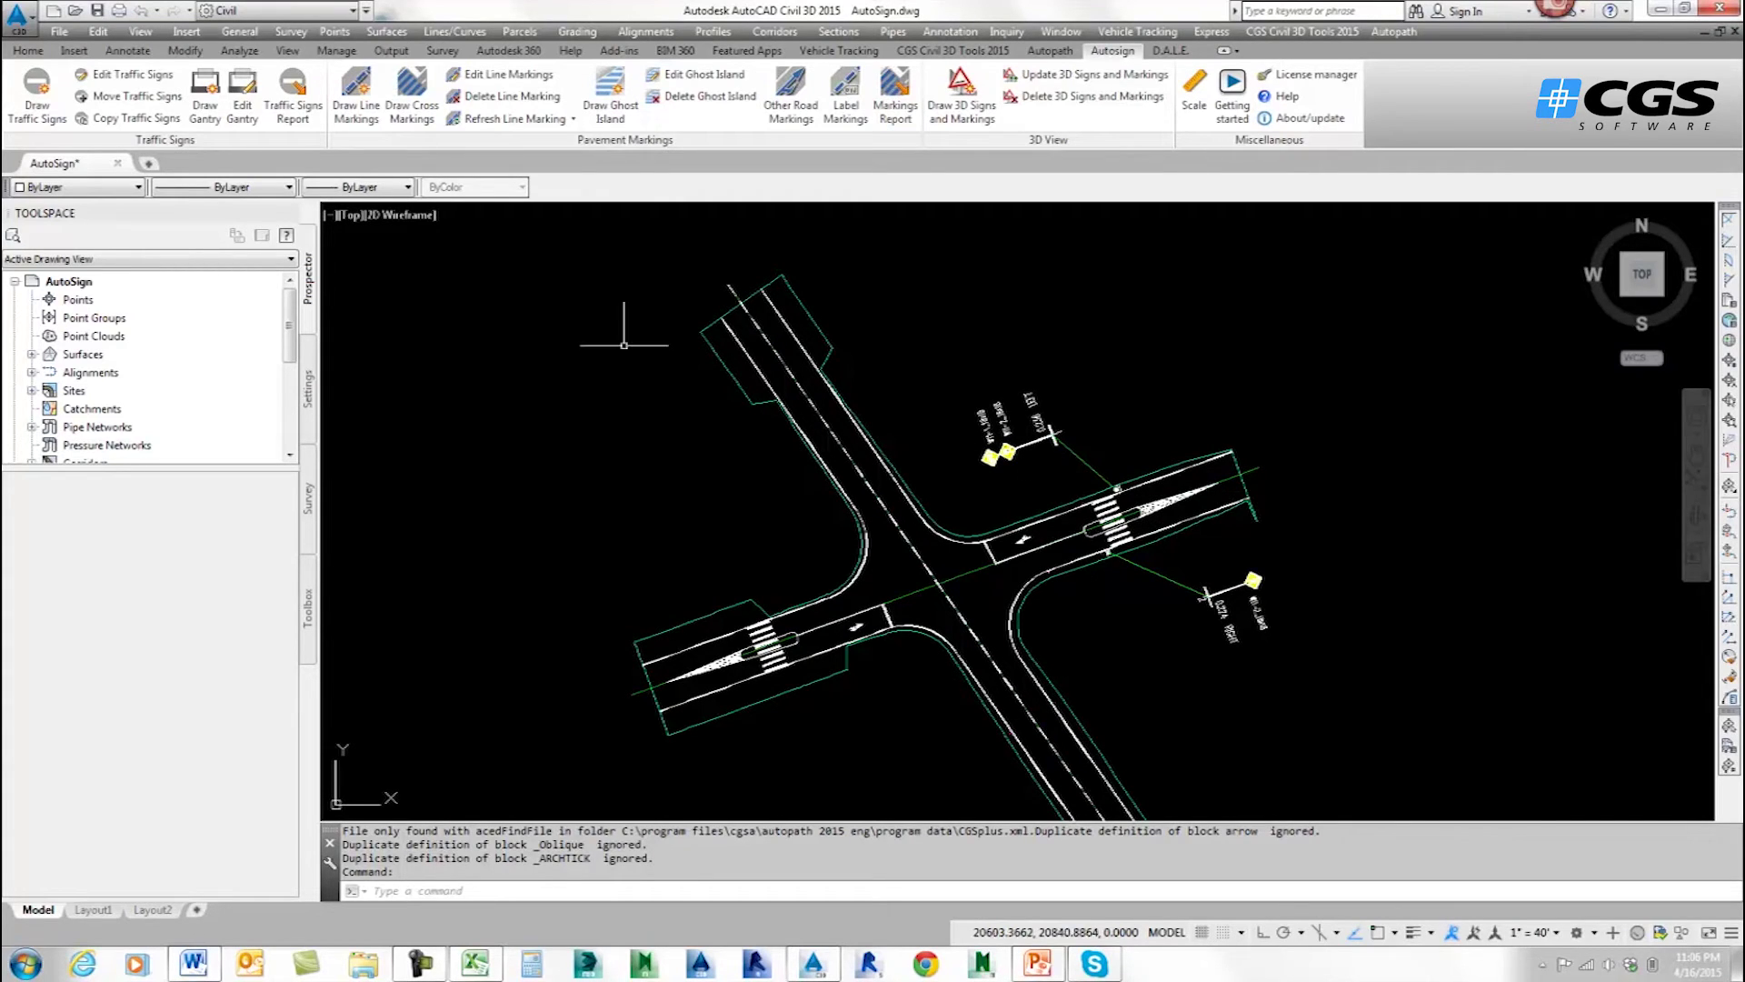
Copy the double sign along the current Main St alignment to the north edge of the west crosswalk, placing its symbols northwest of the insertion point.
left_click(111, 122)
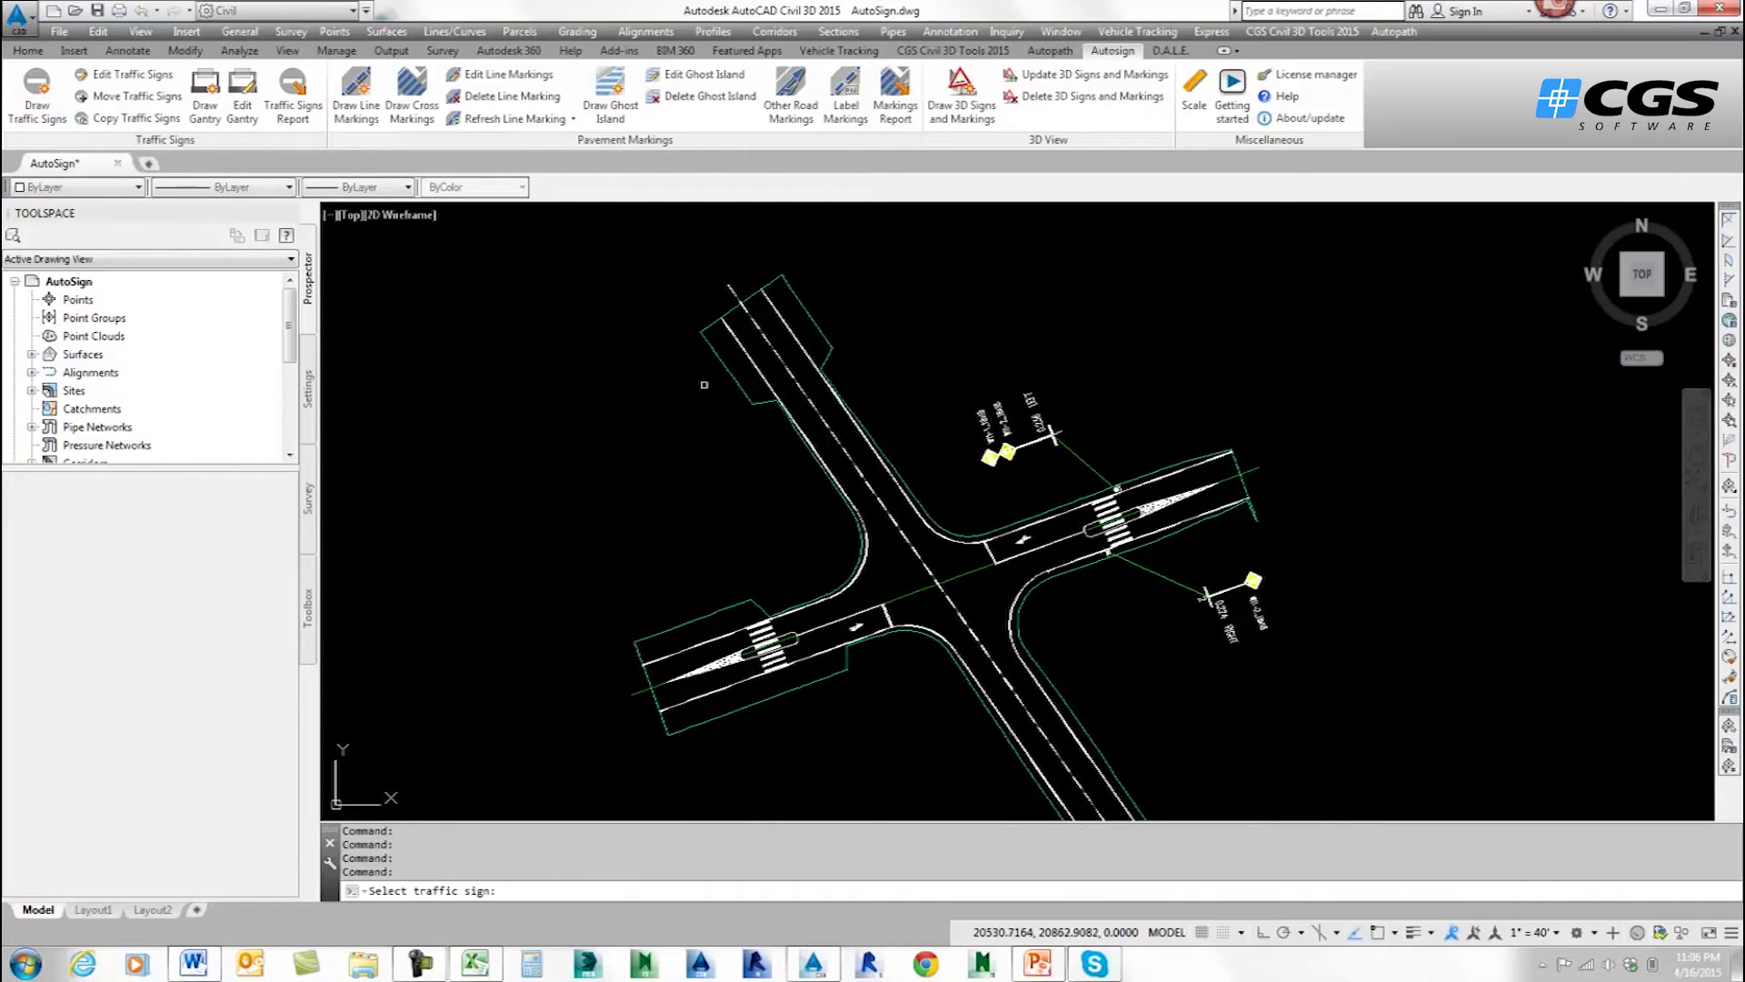
left_click(1005, 452)
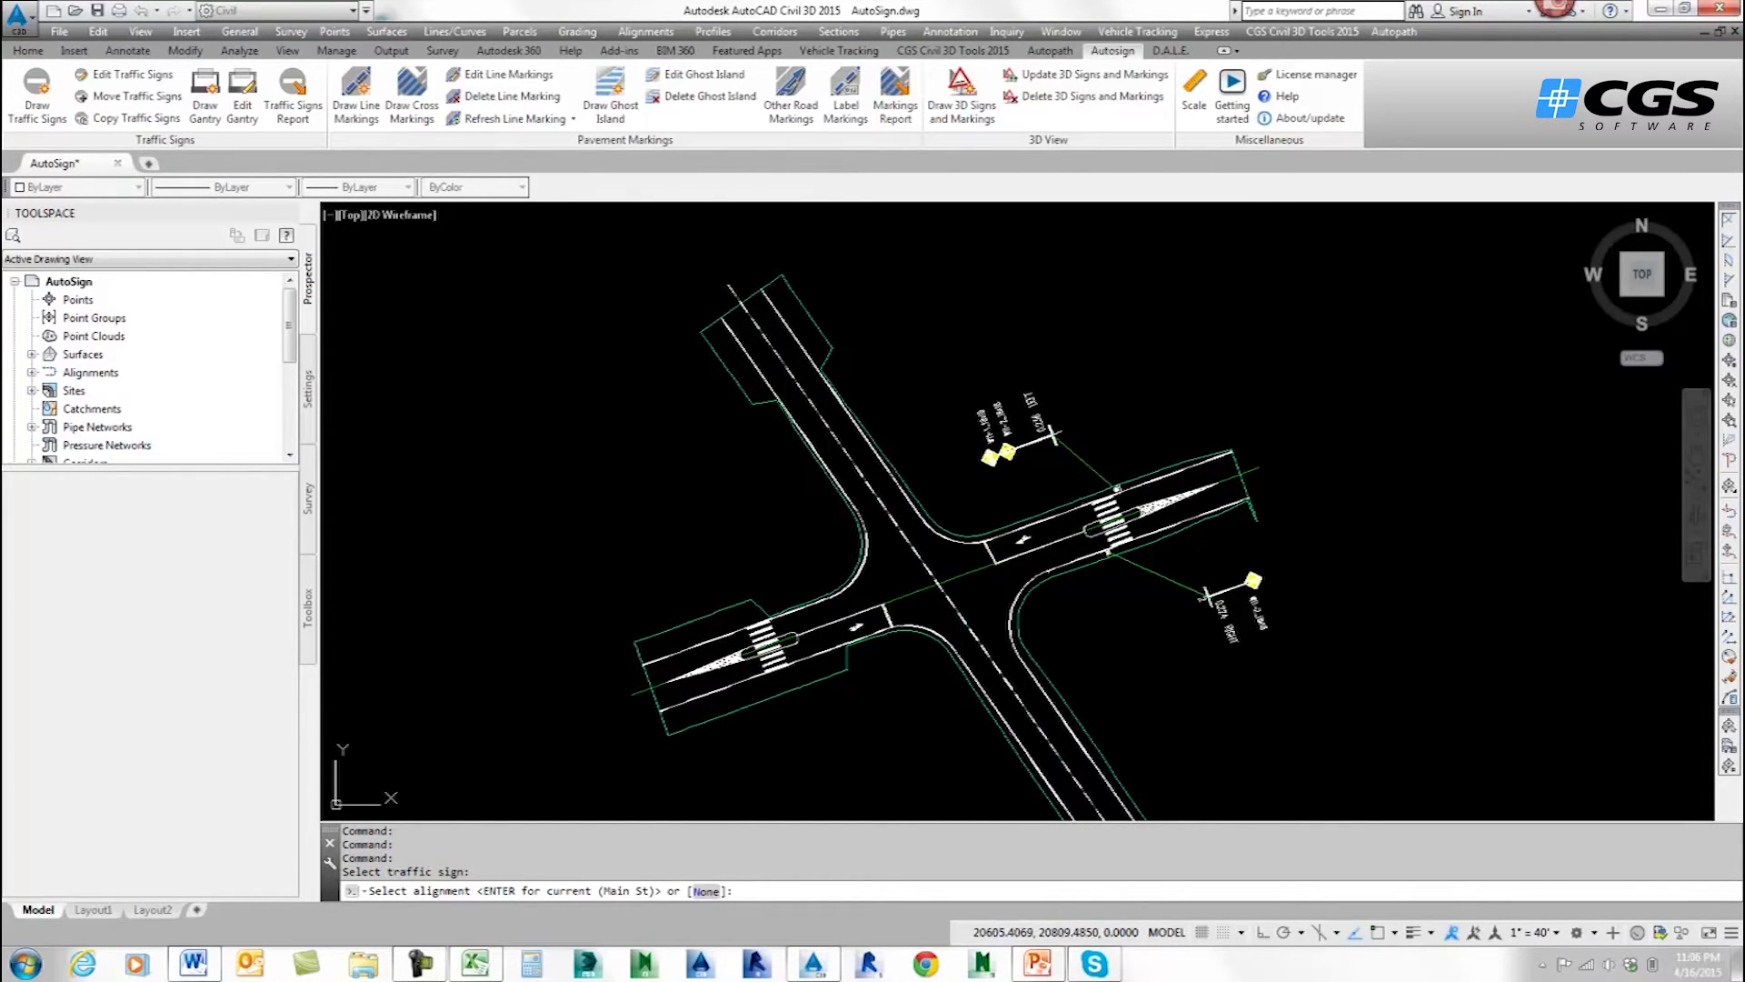
key("Return")
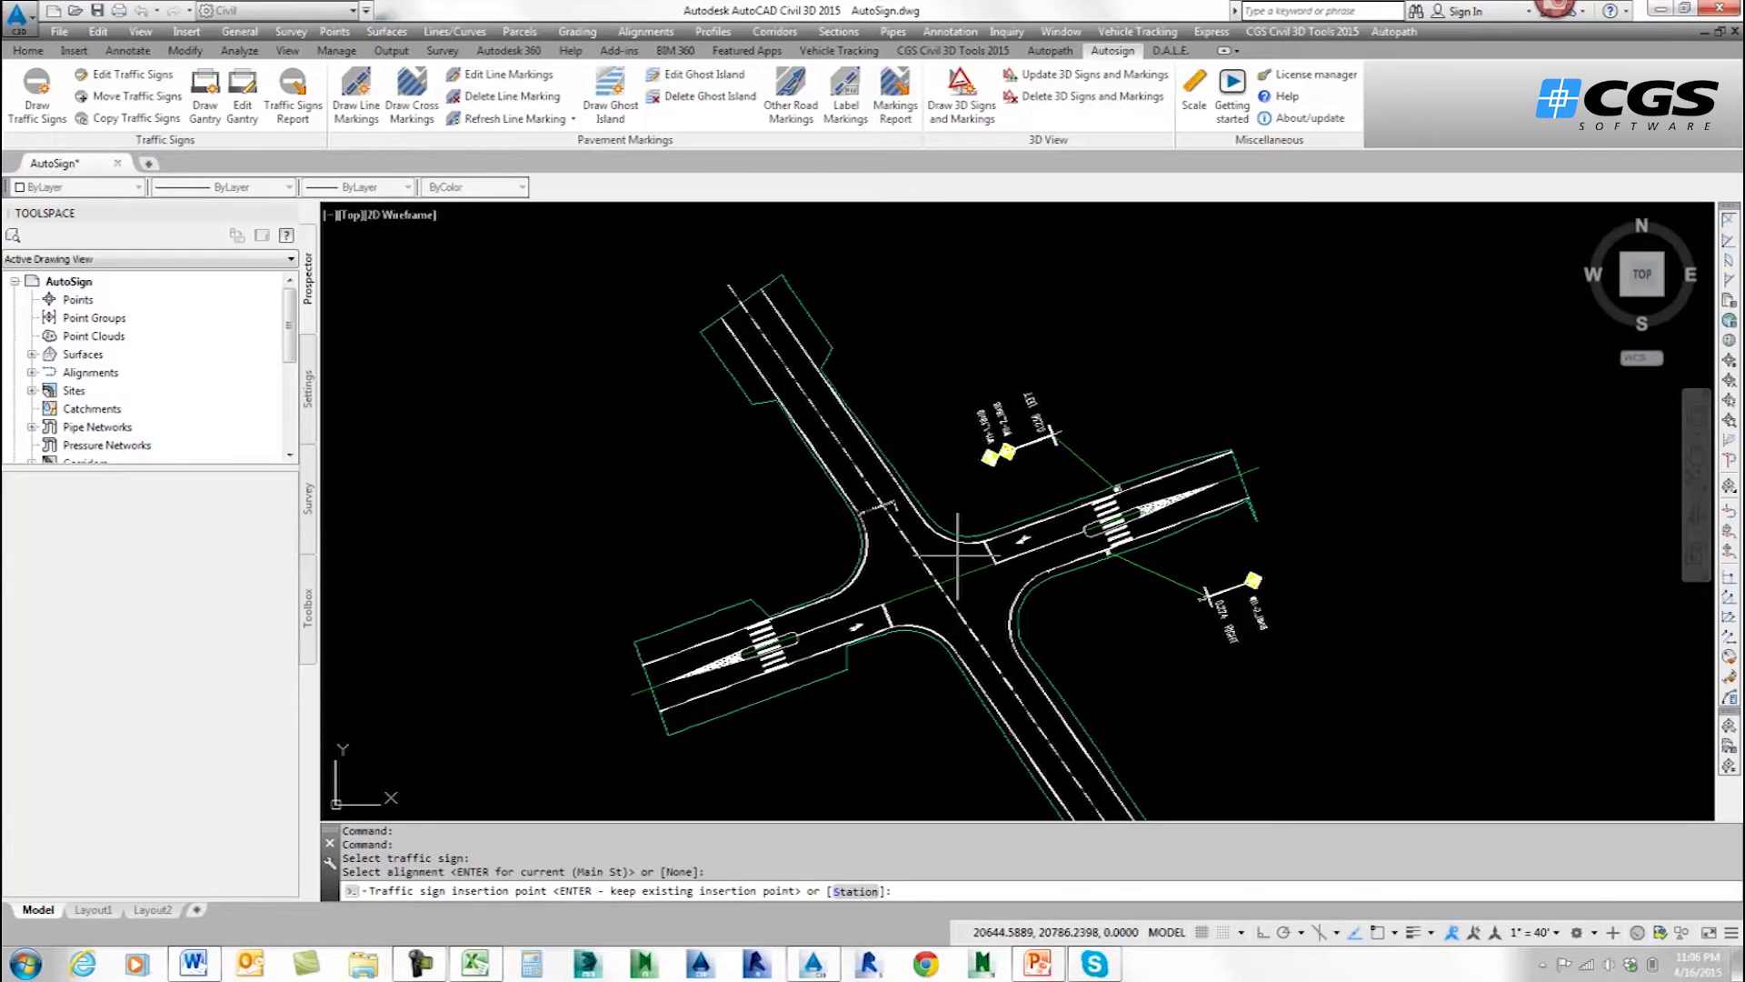
scroll(759, 618, "up", 4)
scroll(768, 616, "up", 2)
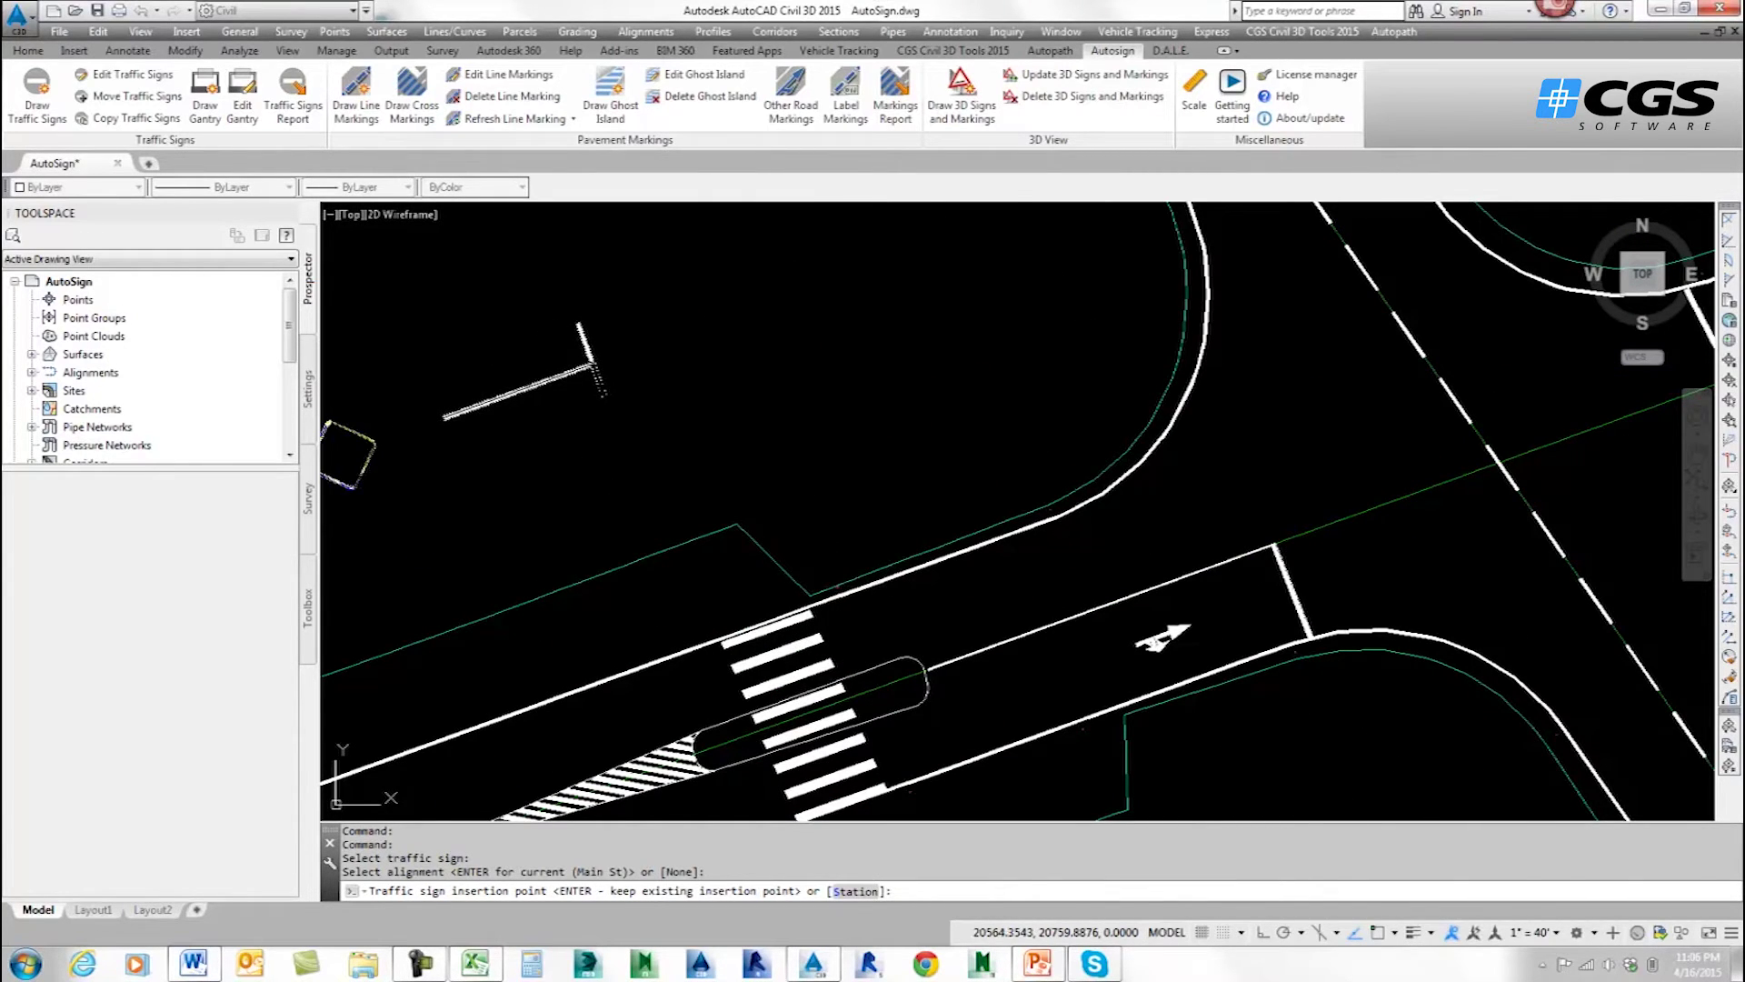
left_click(850, 586)
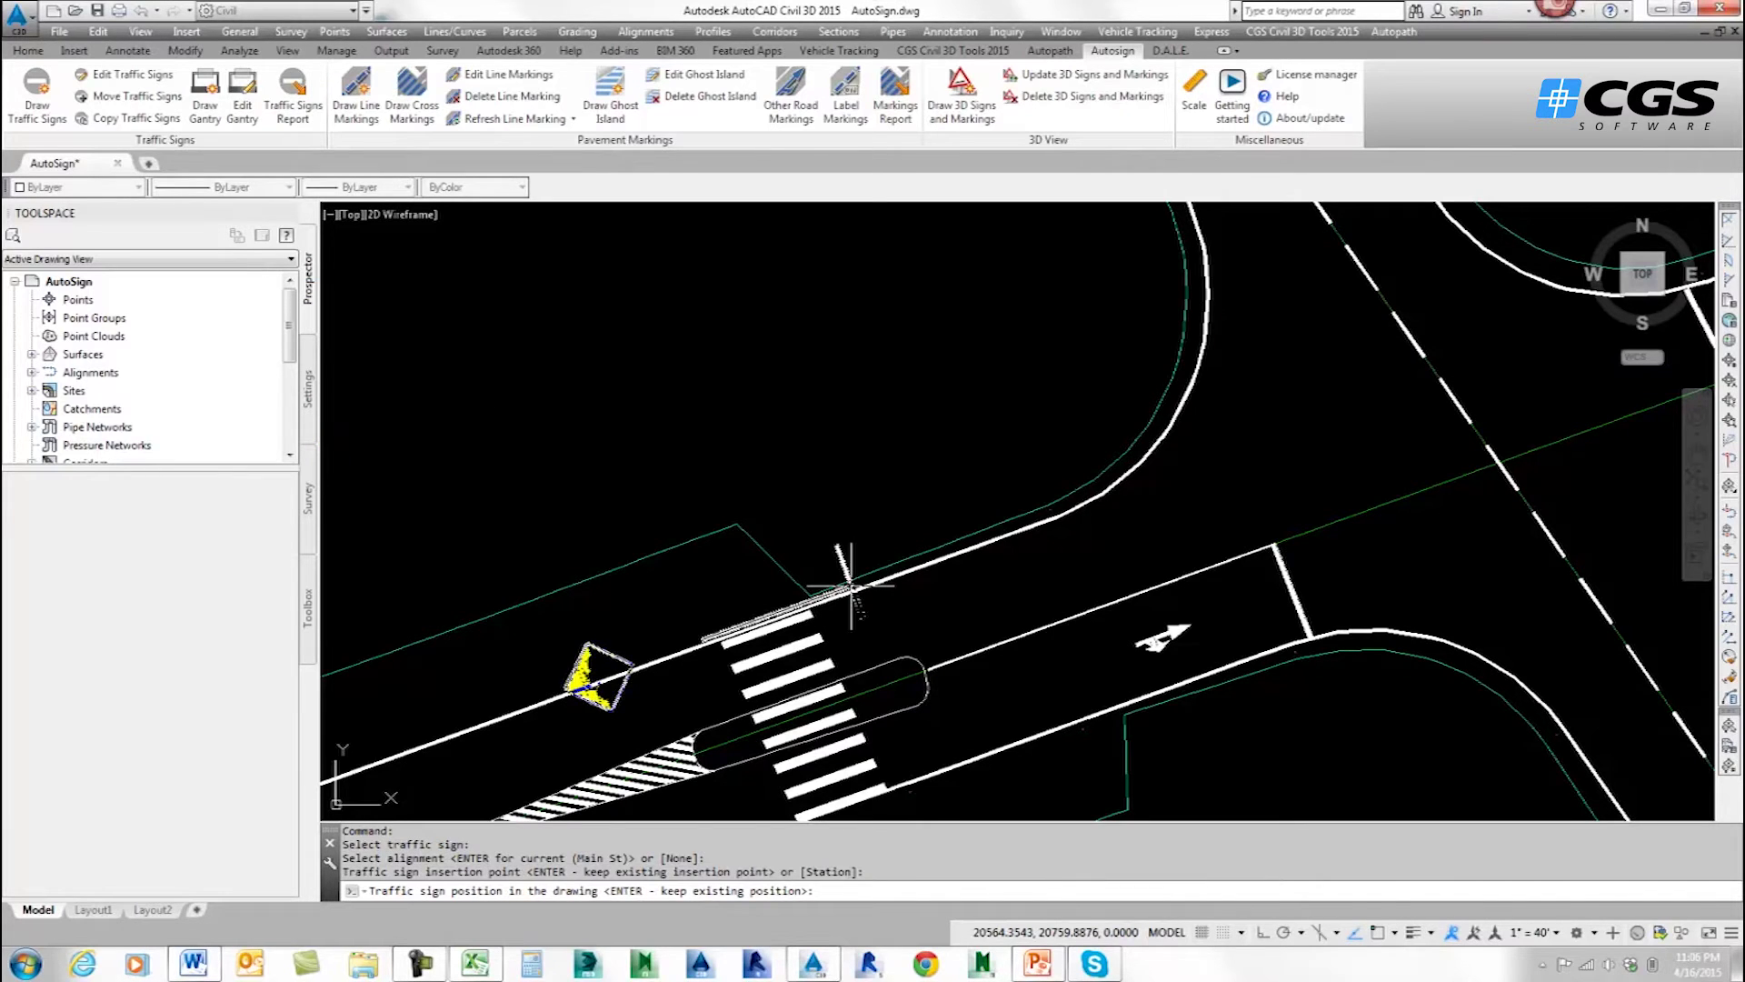
scroll(690, 400, "down", 4)
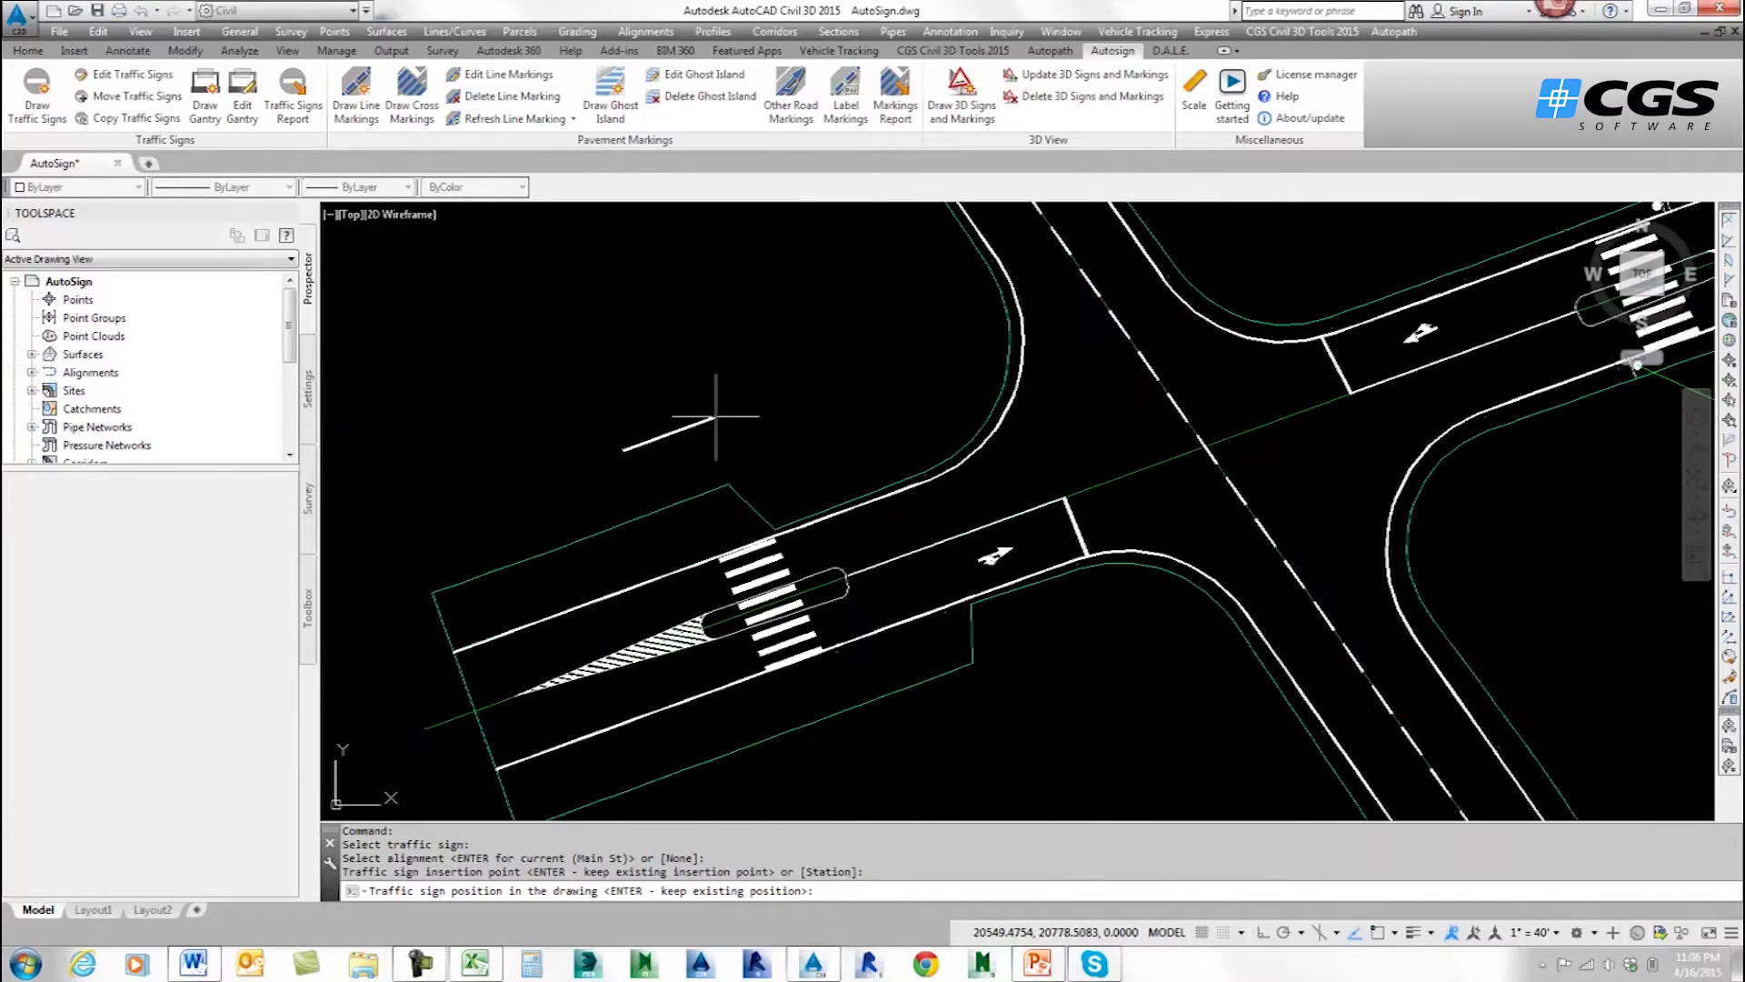
left_click(671, 383)
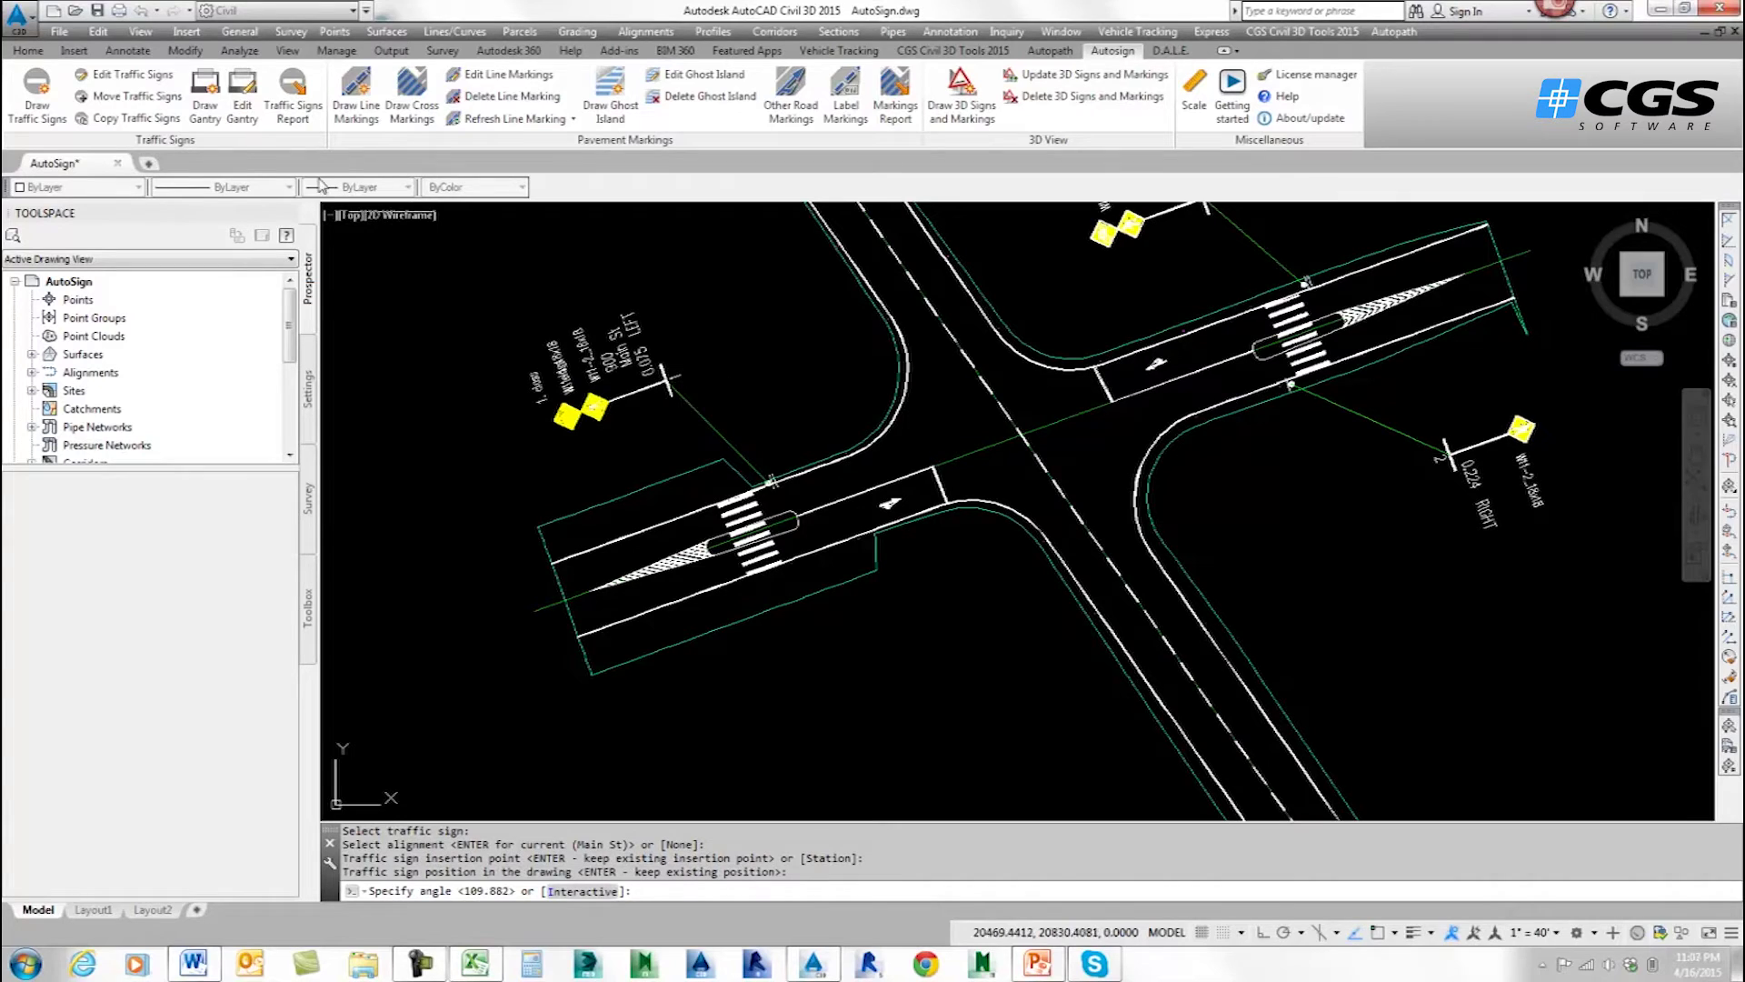
Copy the east crosswalk's southern pedestrian sign along Main St to the west crosswalk's south edge, placing its symbol southeast of the insertion point.
left_click(148, 119)
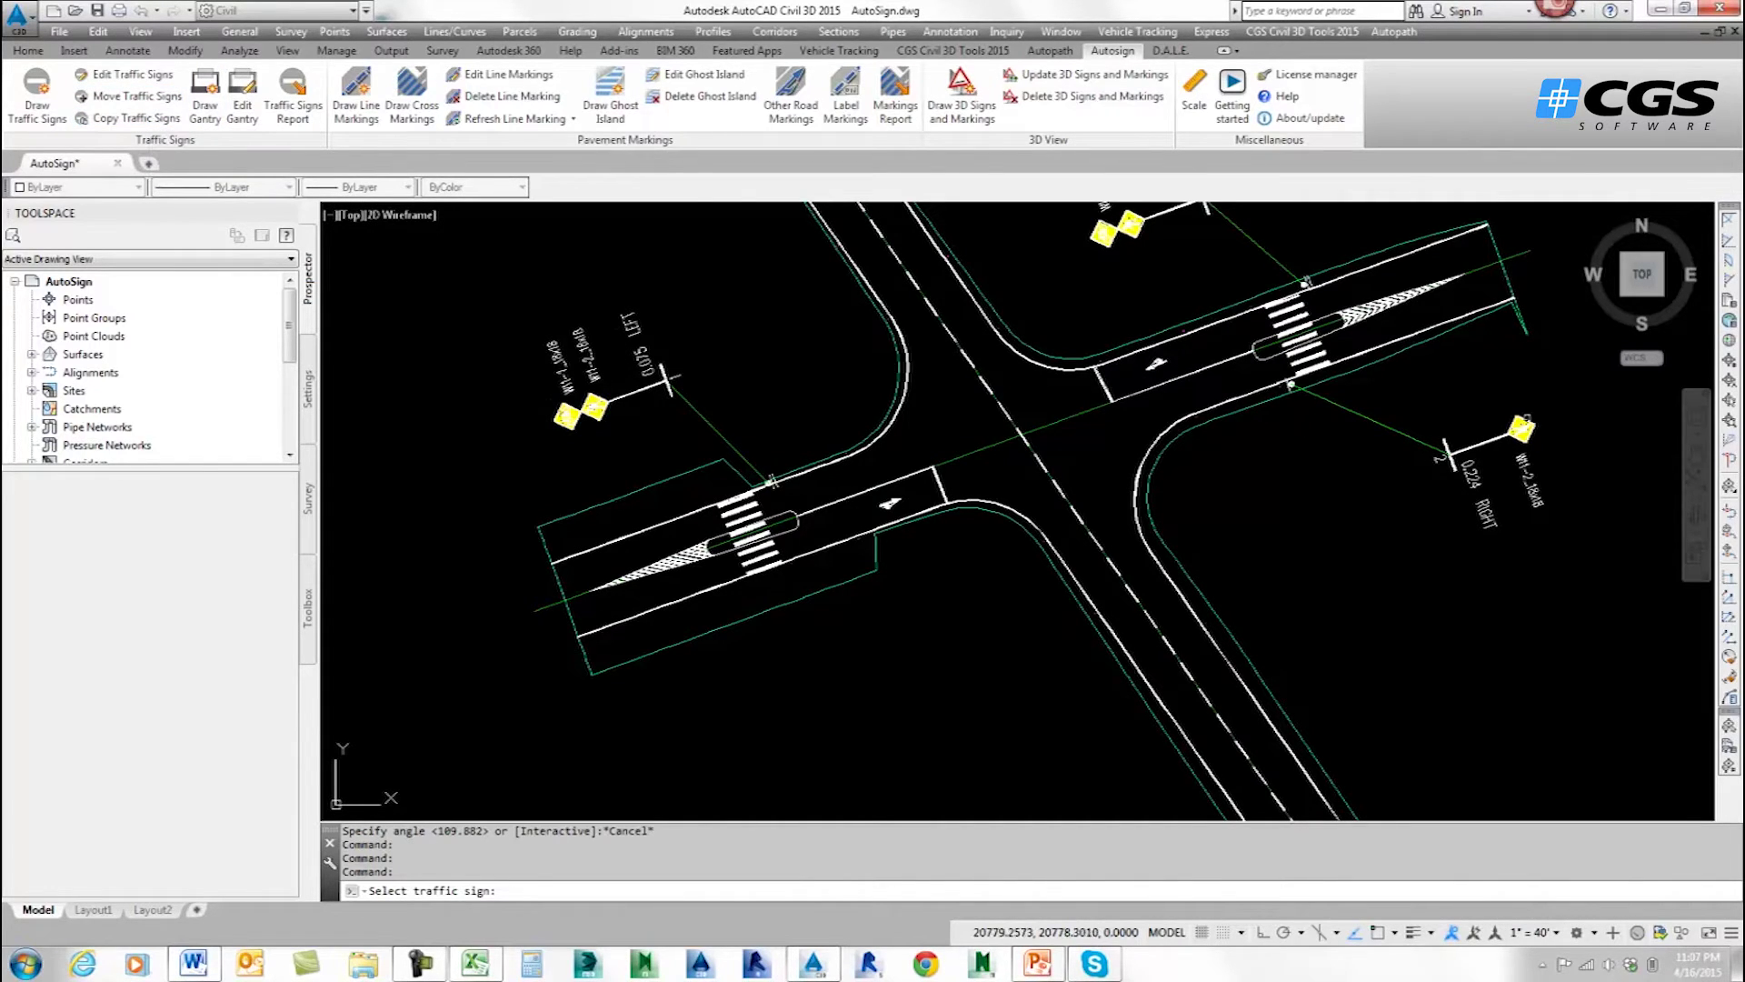
left_click(1523, 423)
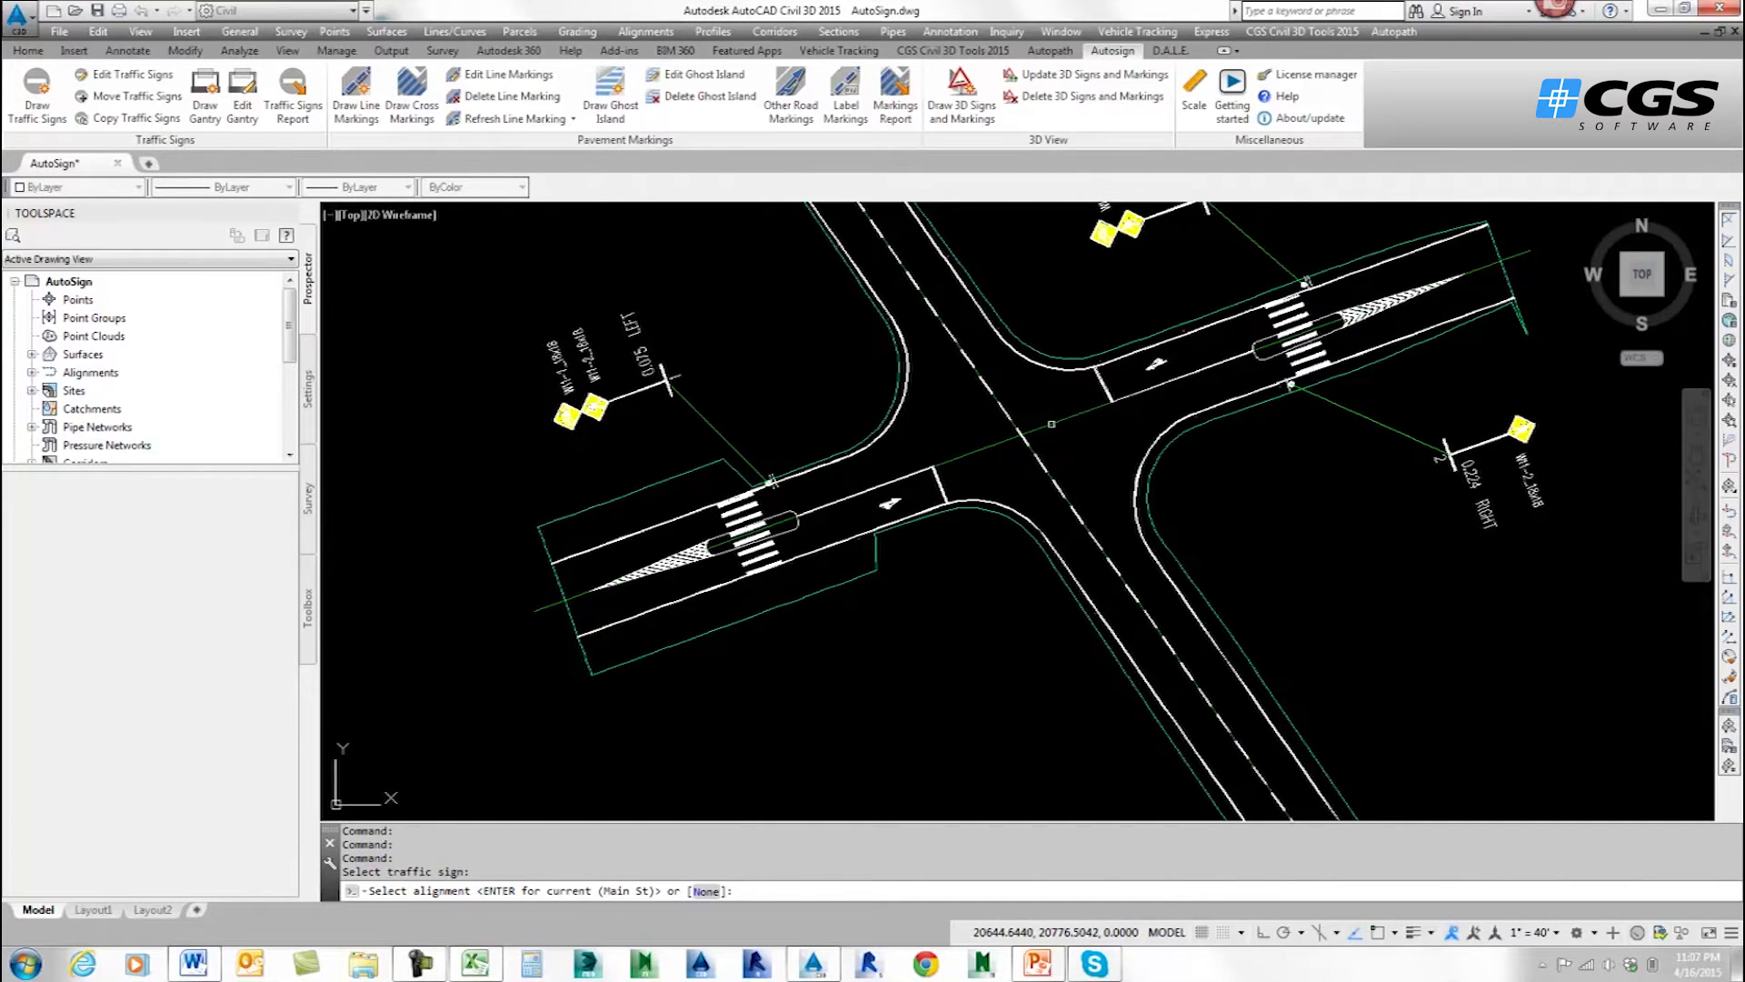
left_click(1052, 423)
scroll(756, 580, "up", 3)
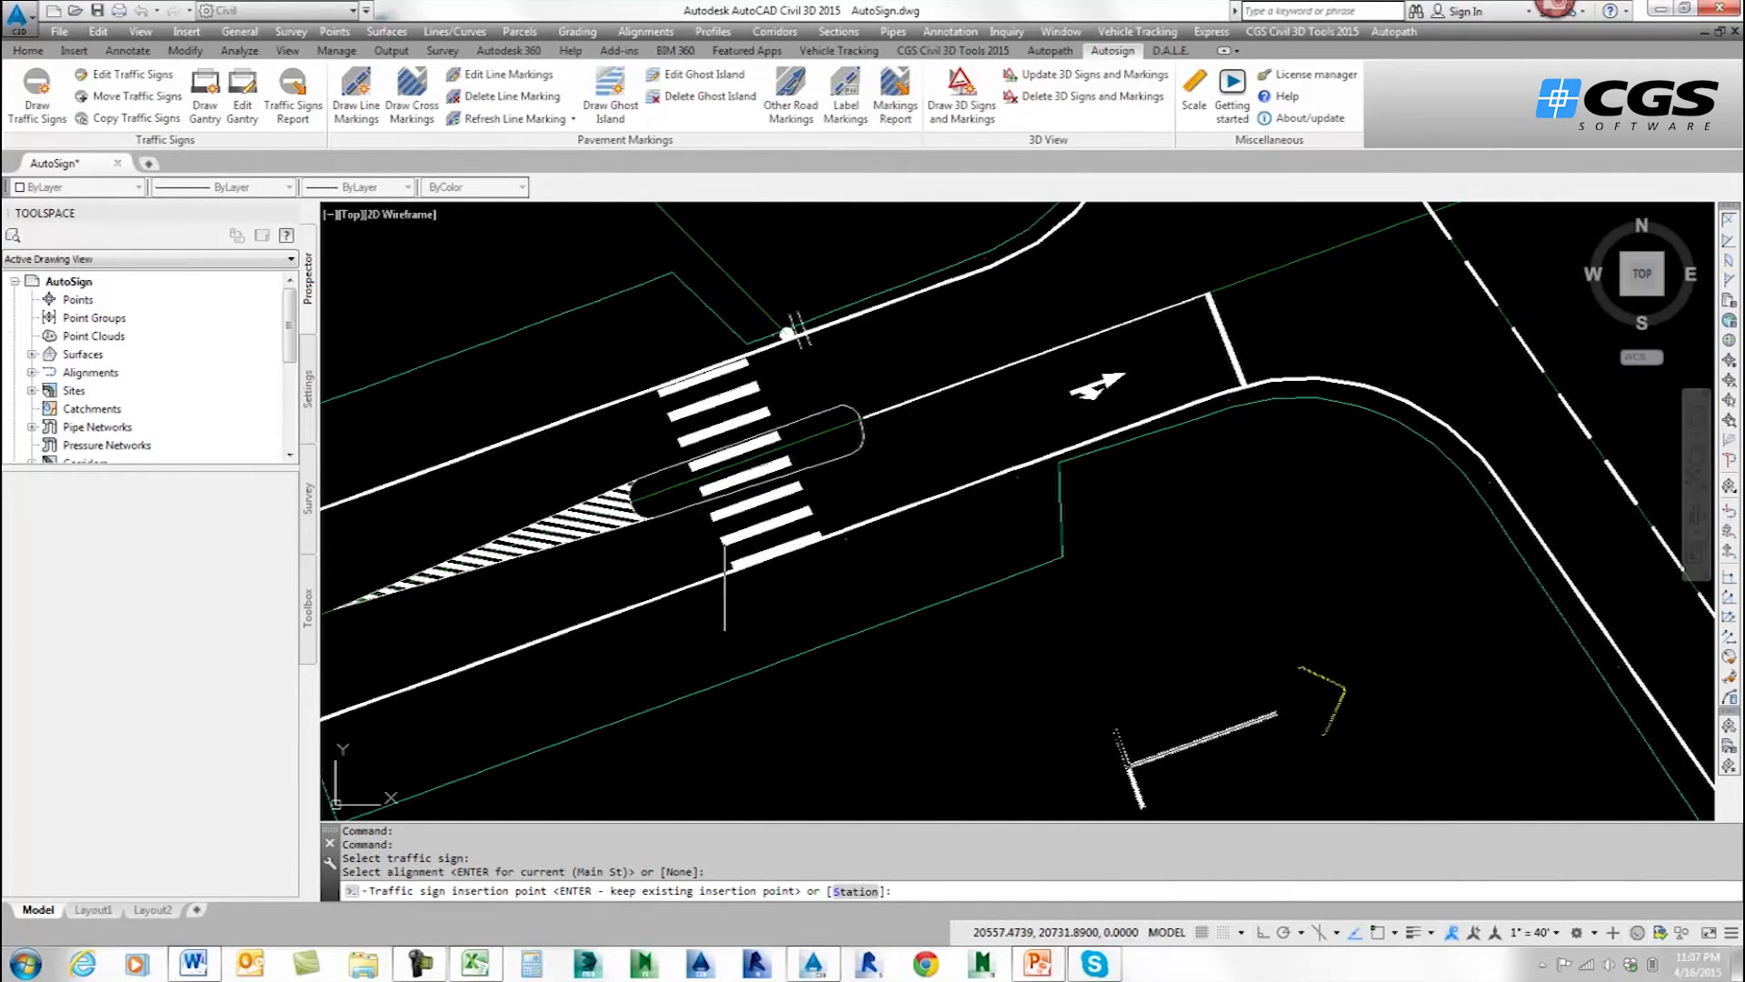
left_click(777, 618)
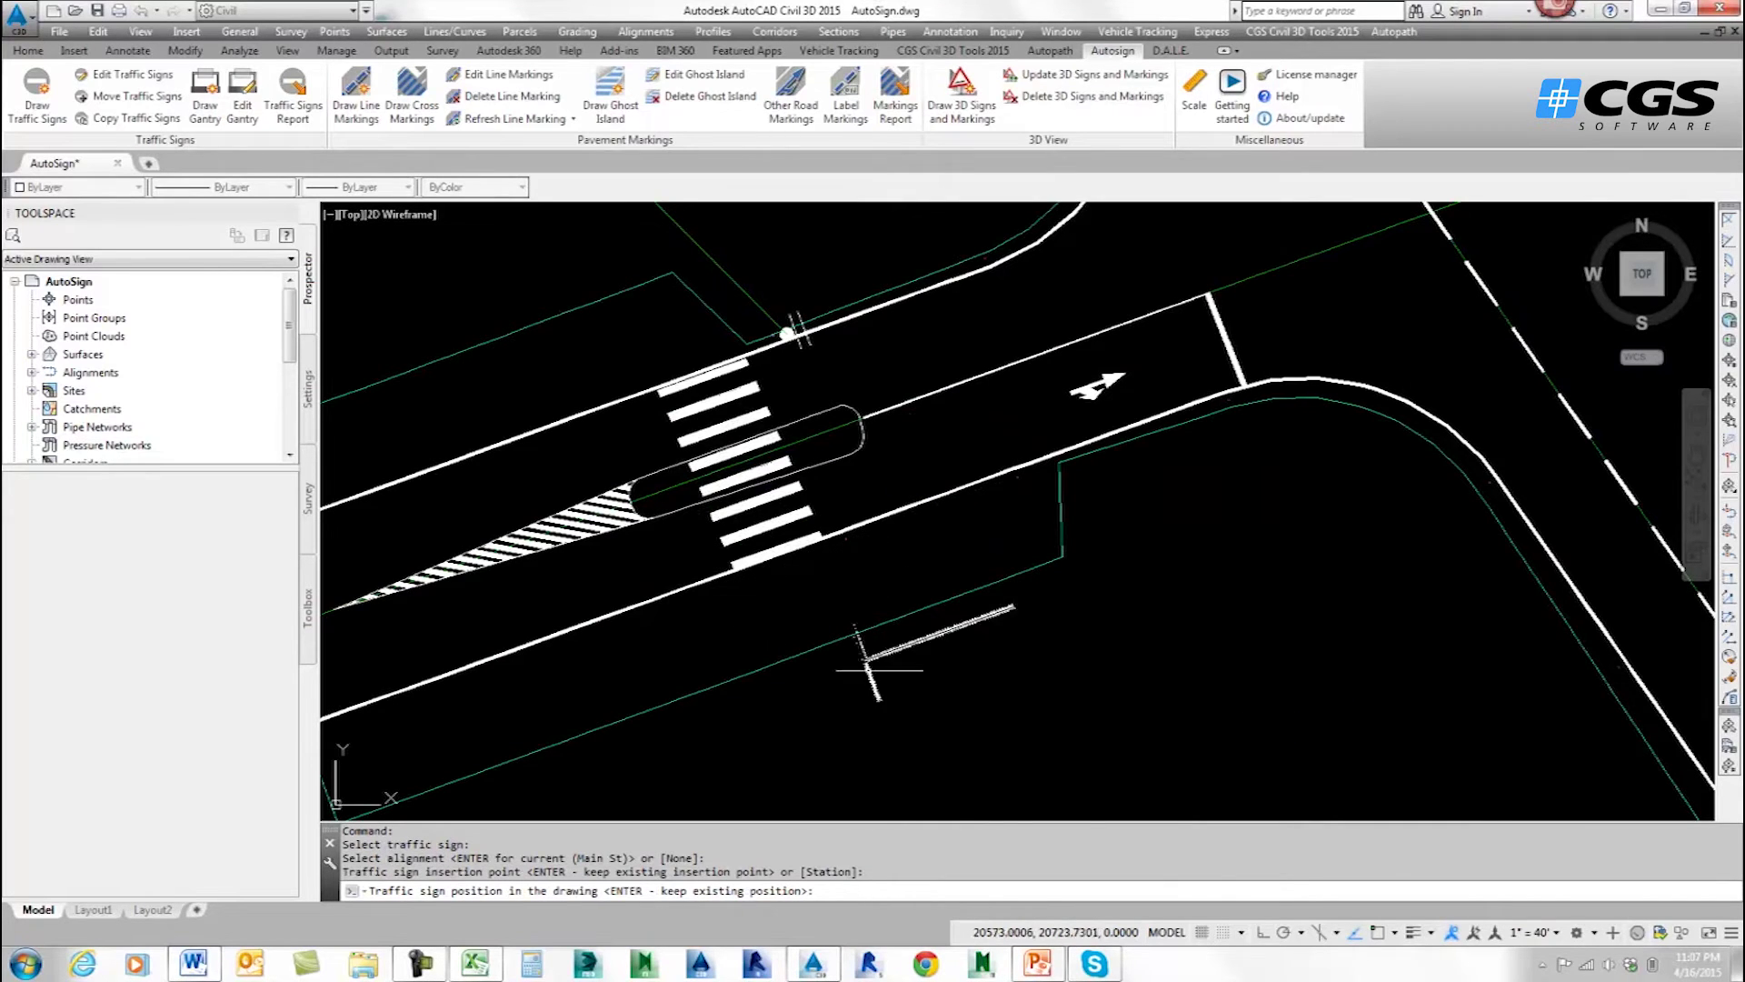
left_click(1009, 741)
Move the double sign north of the east crosswalk slightly further east along the current Main St alignment, placing its symbols northwest of the new insertion point.
scroll(1059, 602, "down", 4)
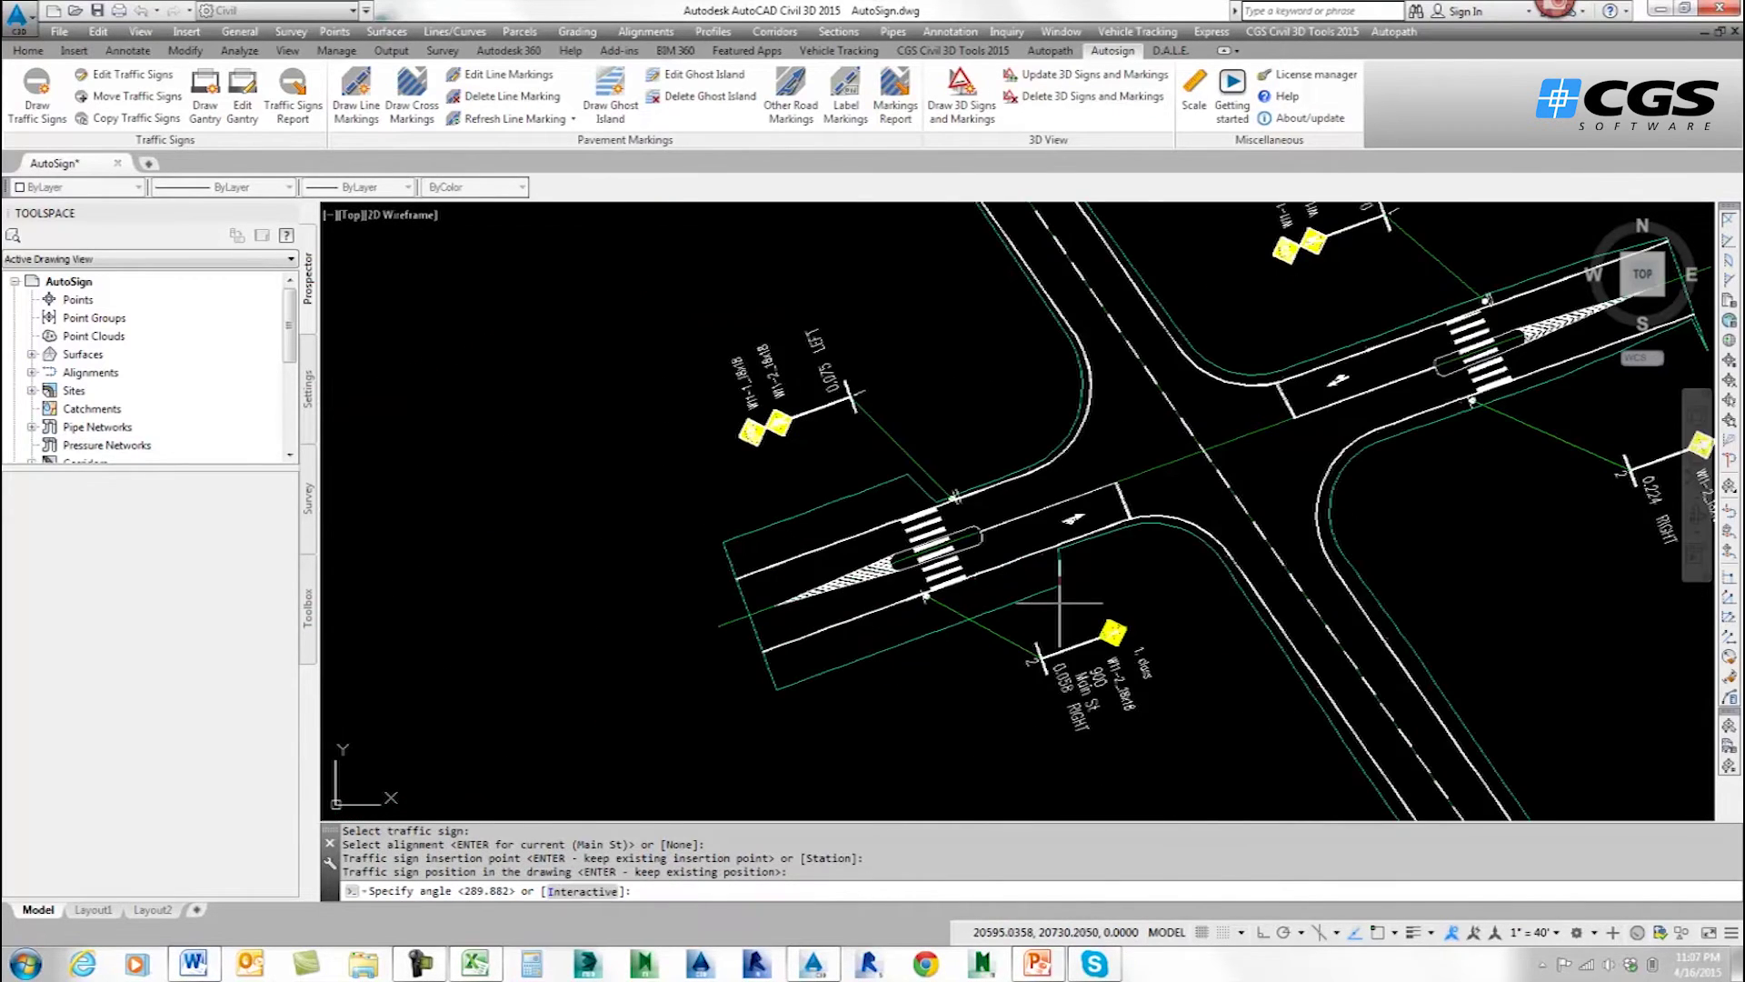
scroll(1059, 603, "down", 5)
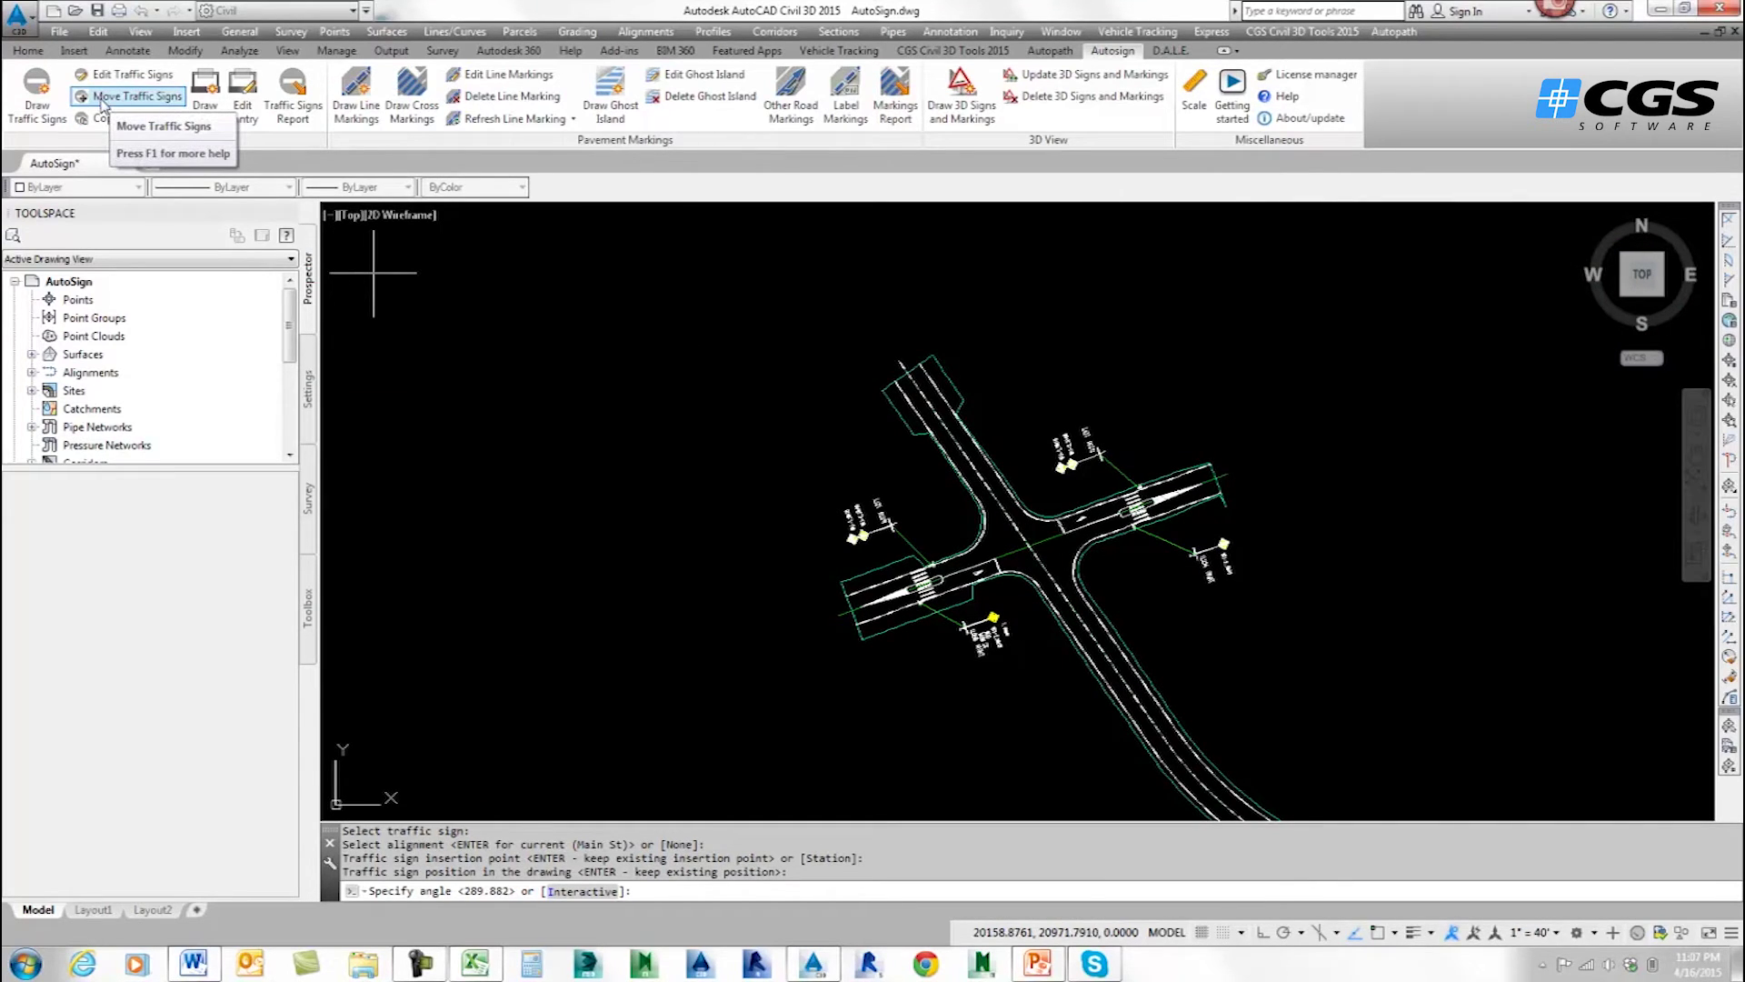
left_click(127, 96)
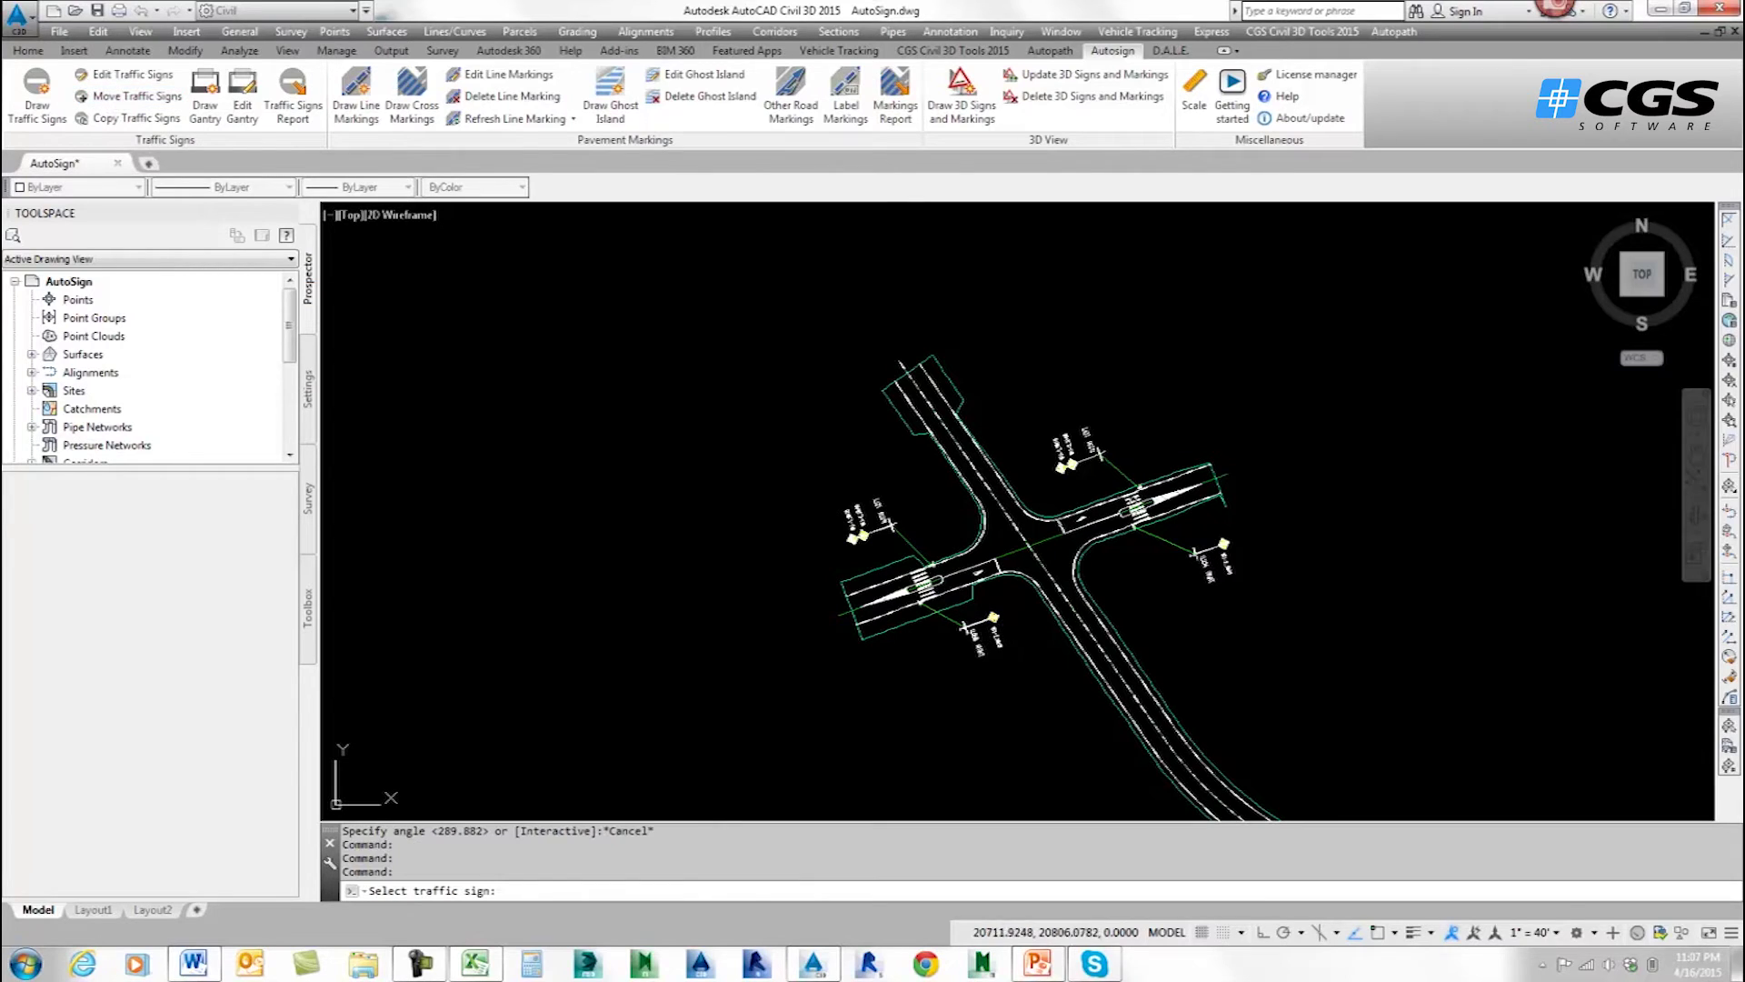
scroll(1140, 494, "up", 6)
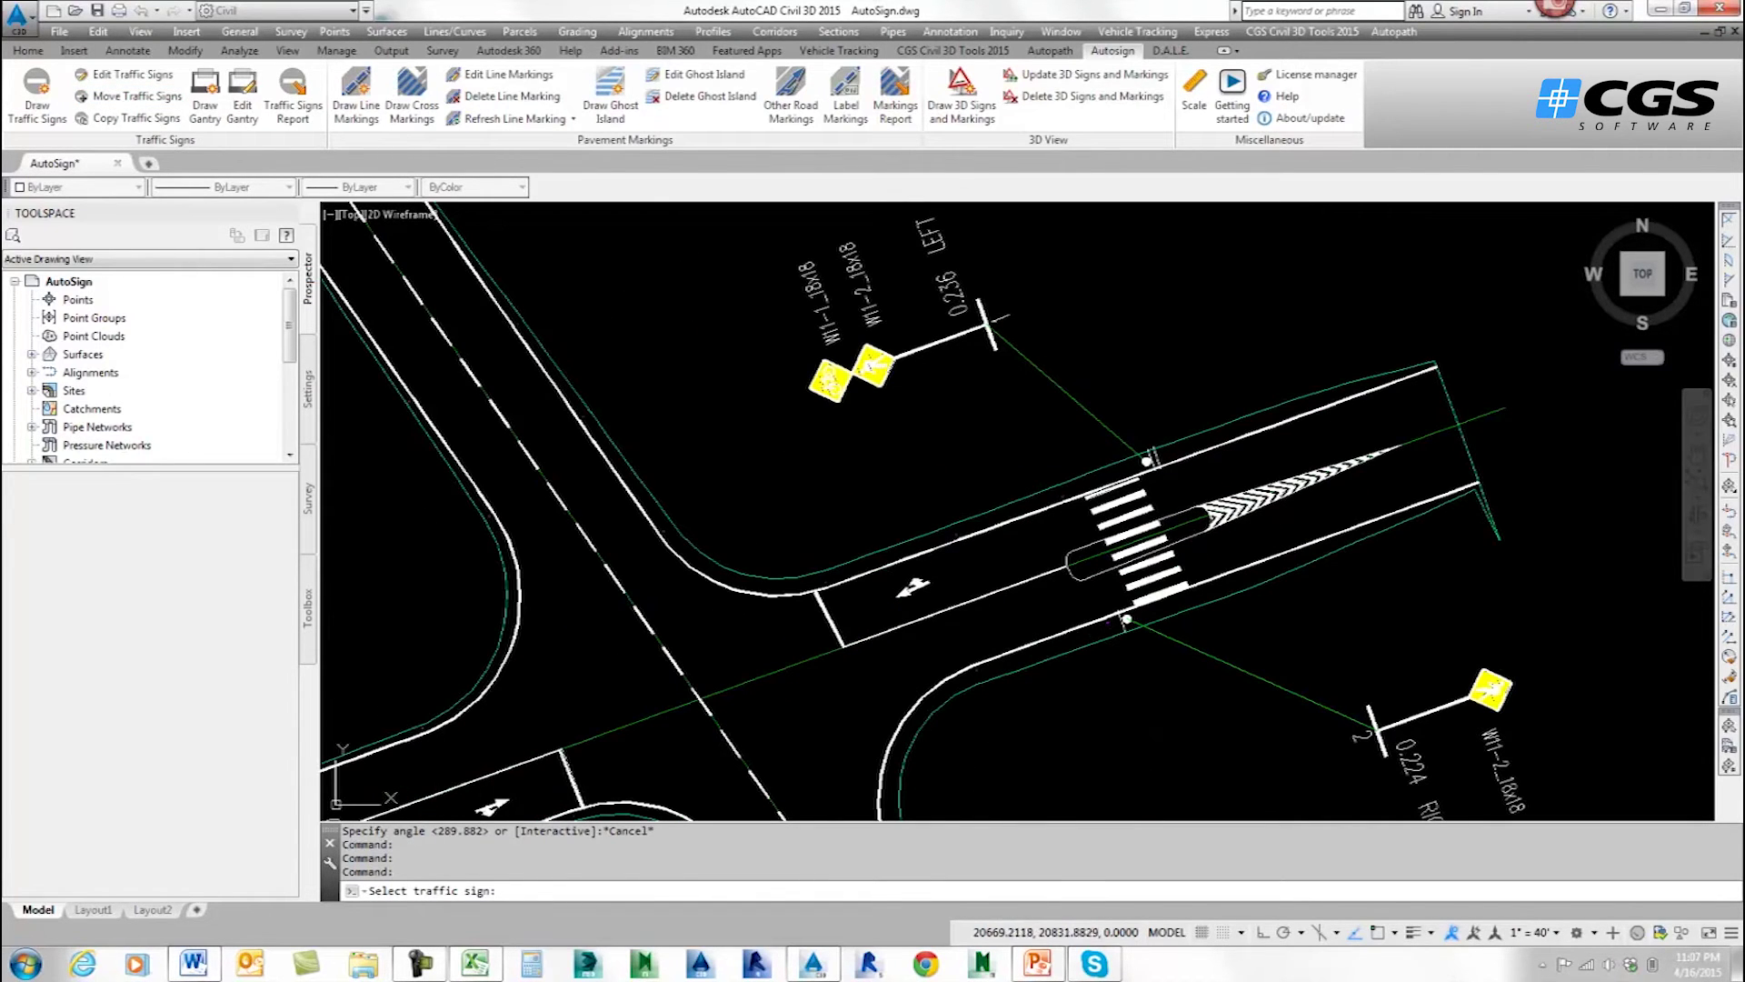
left_click(888, 373)
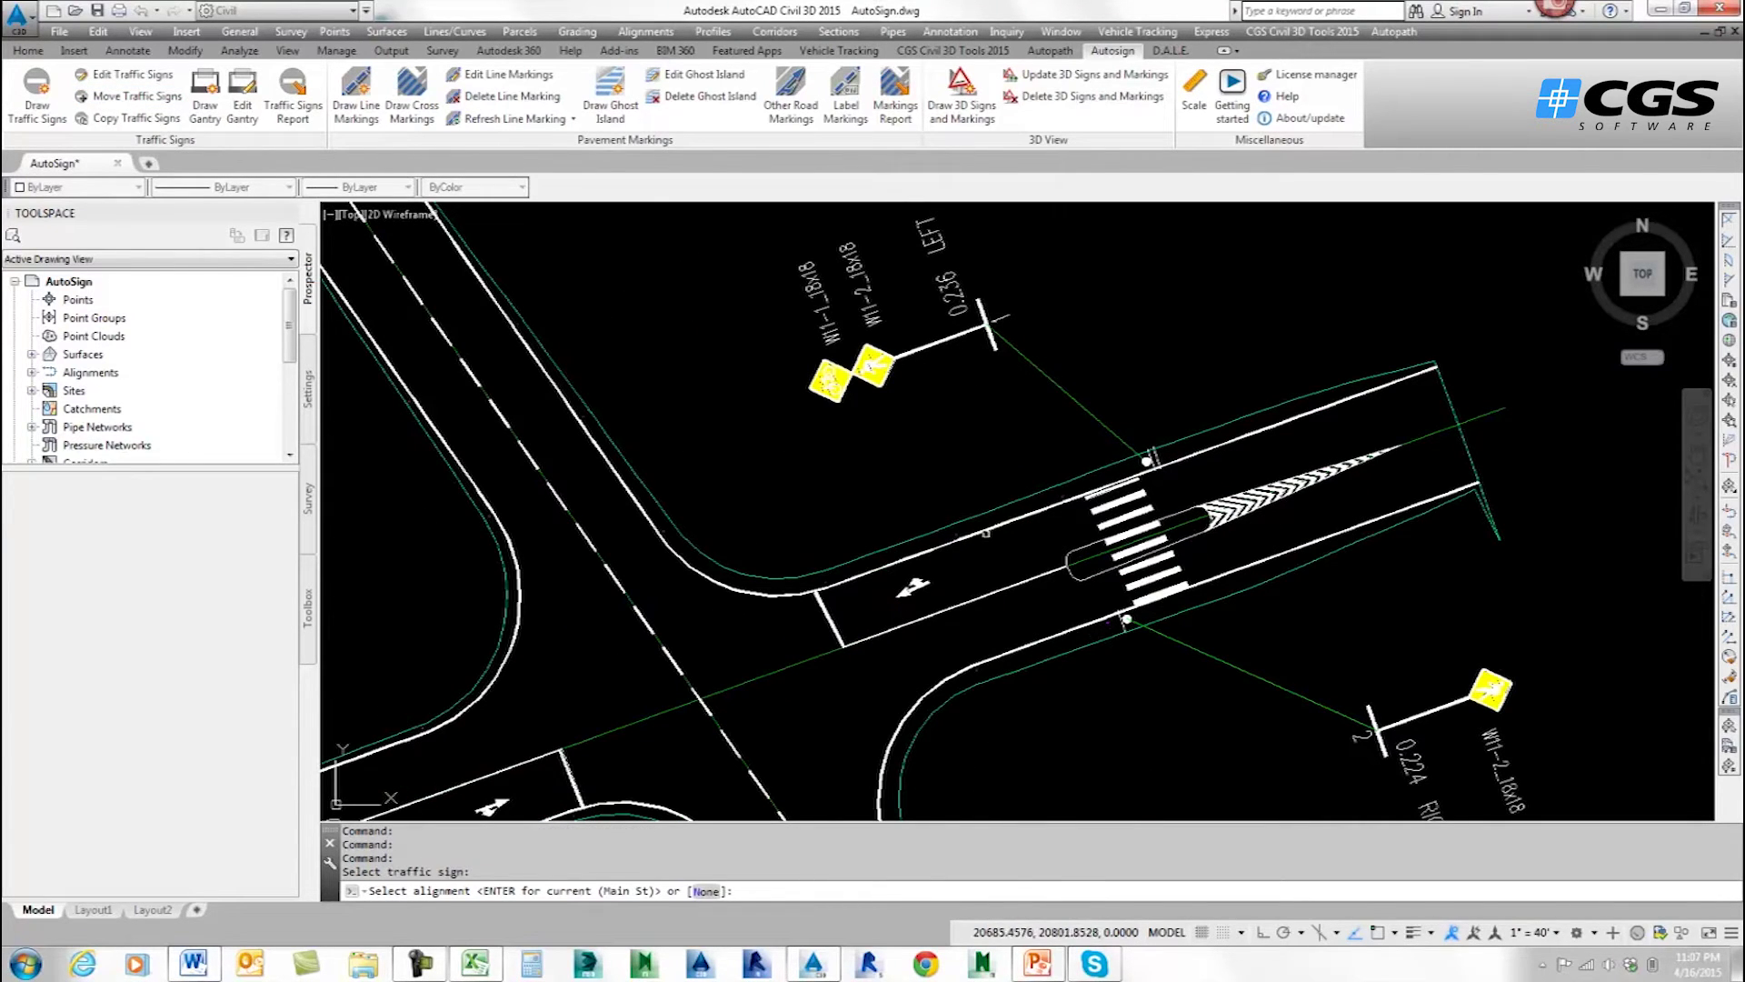
key("Return")
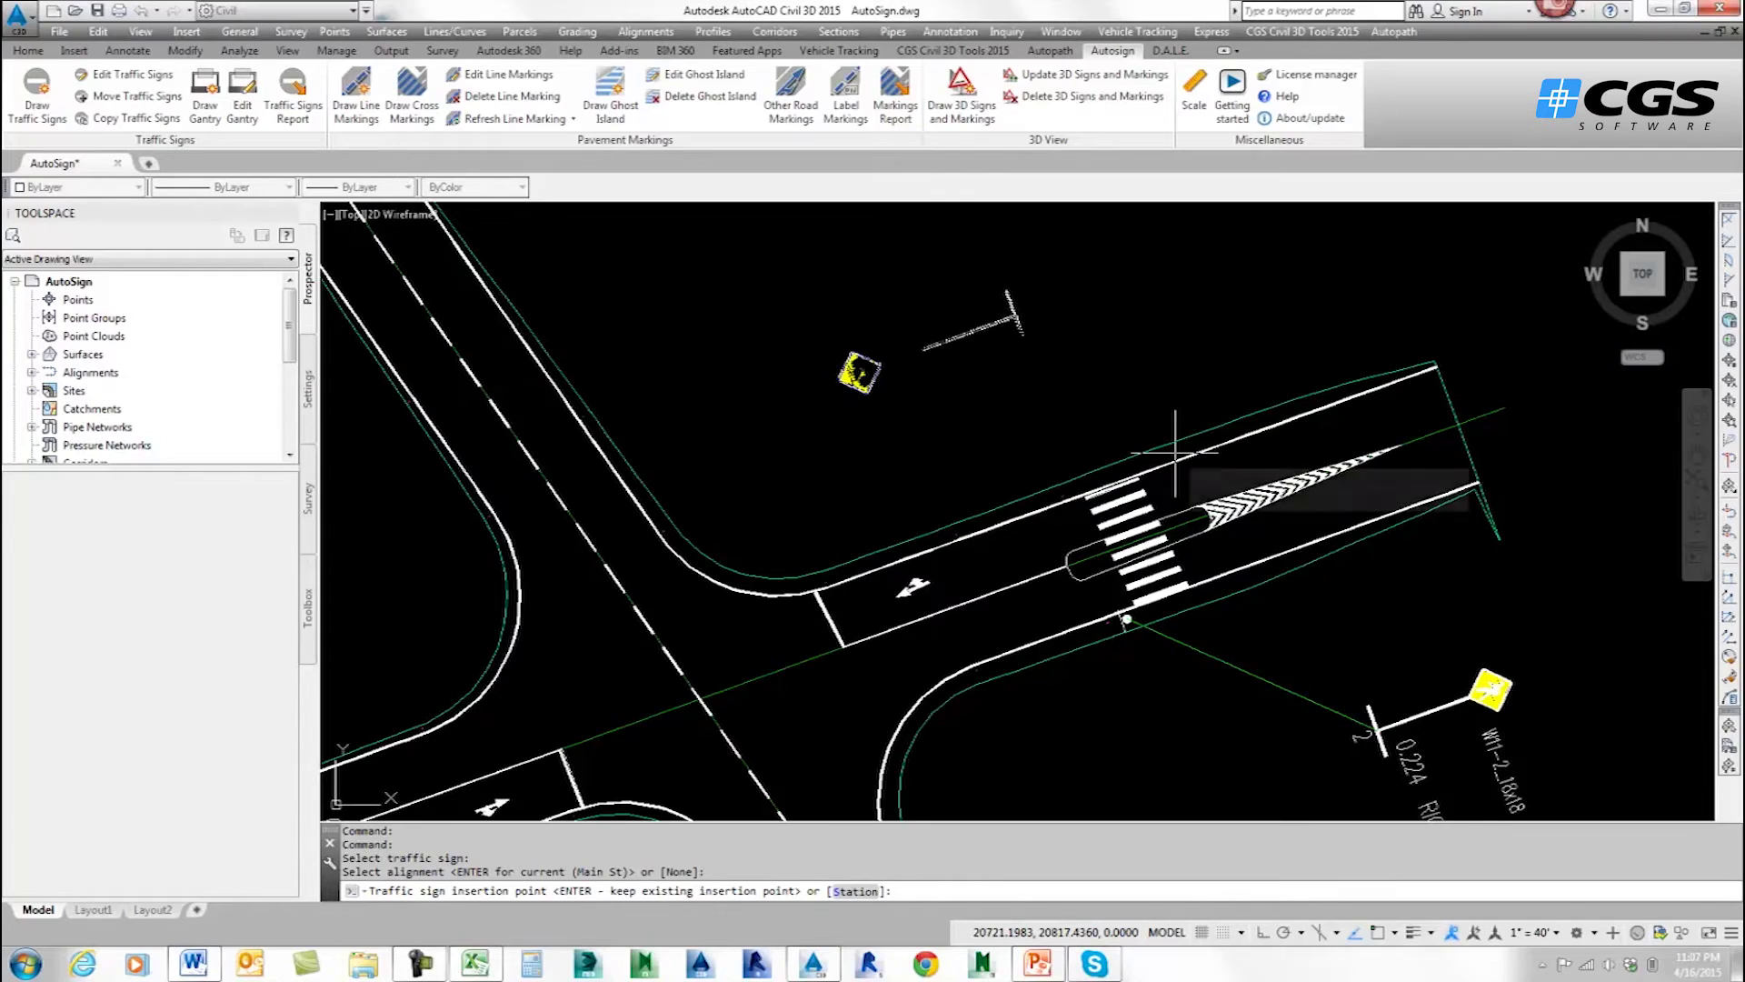
left_click(1176, 452)
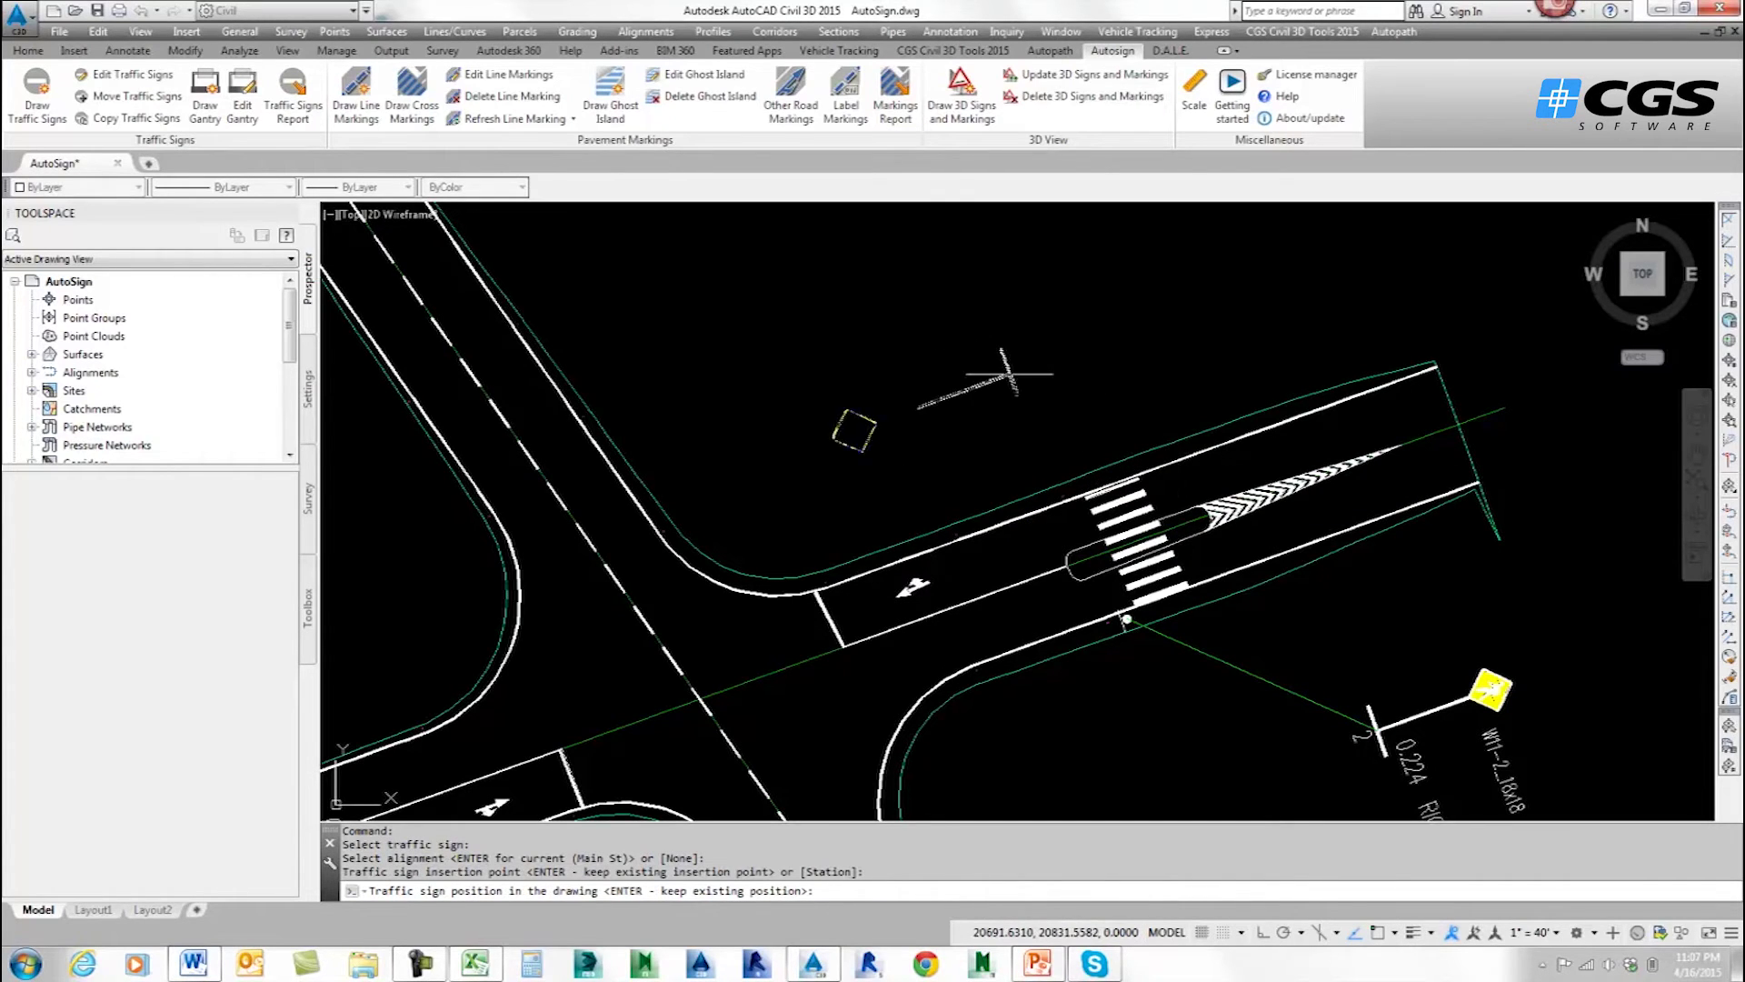
left_click(1016, 364)
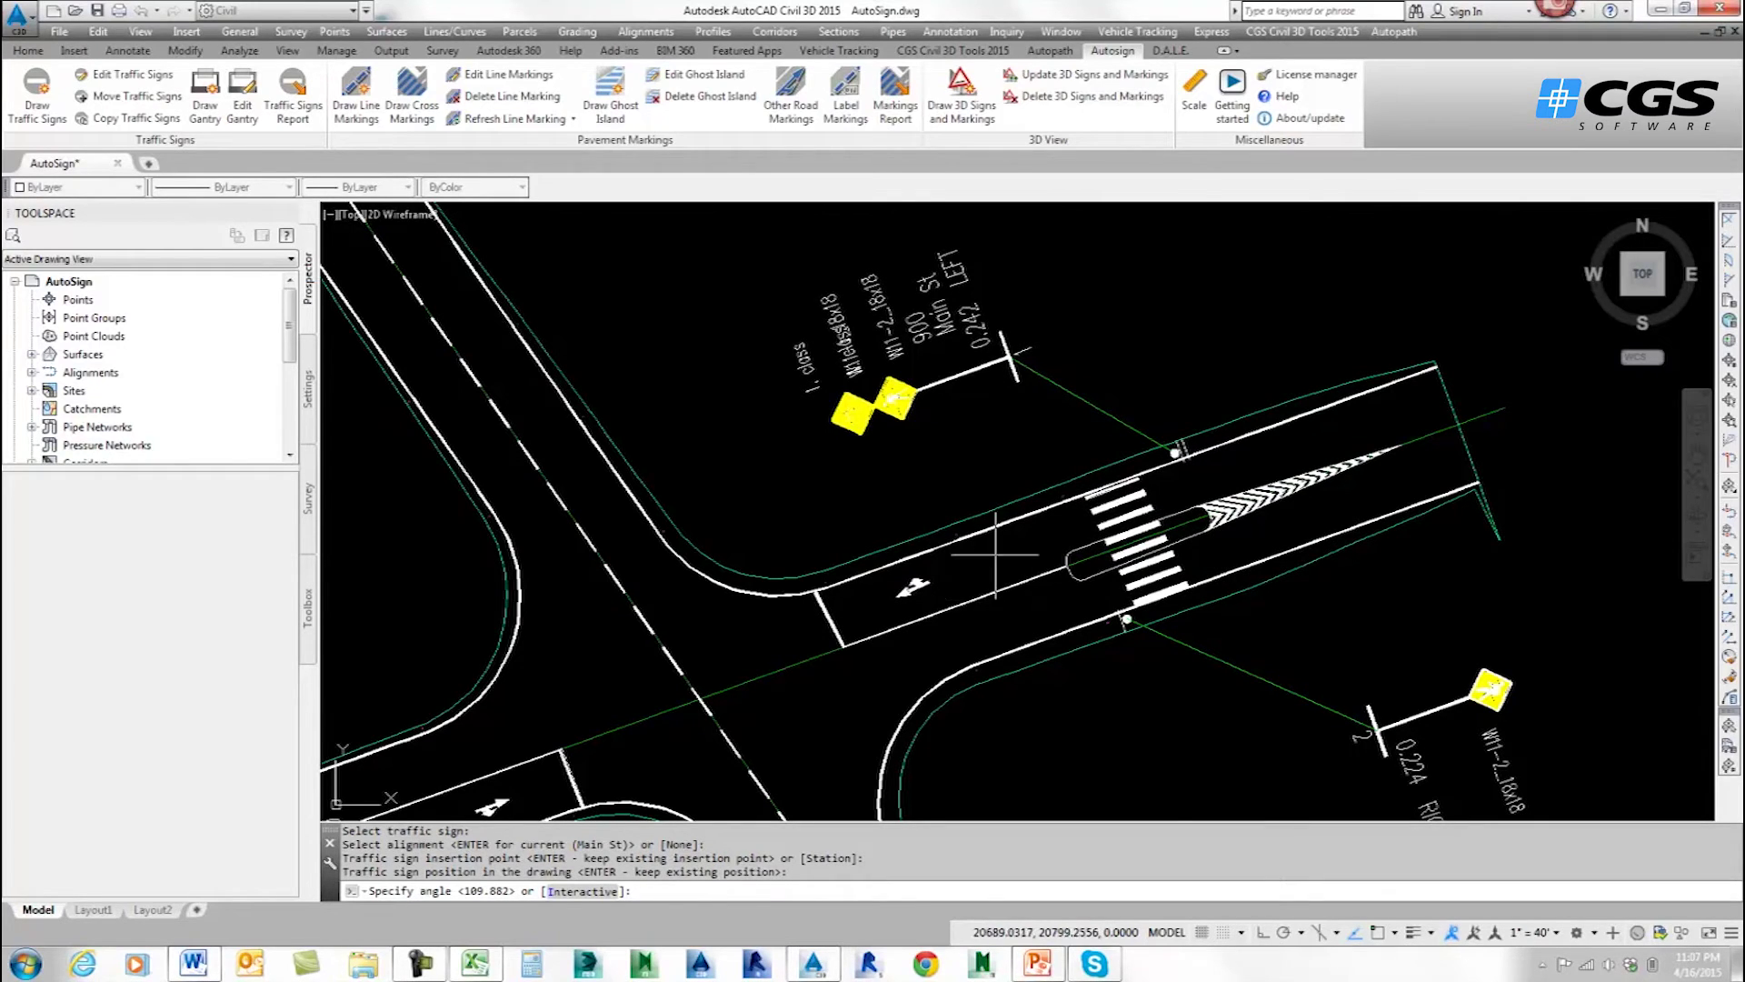
Start a gantry on the 1st St alignment with the two-post portal frame, setting height H to 20 and span A to 25.
scroll(995, 553, "down", 8)
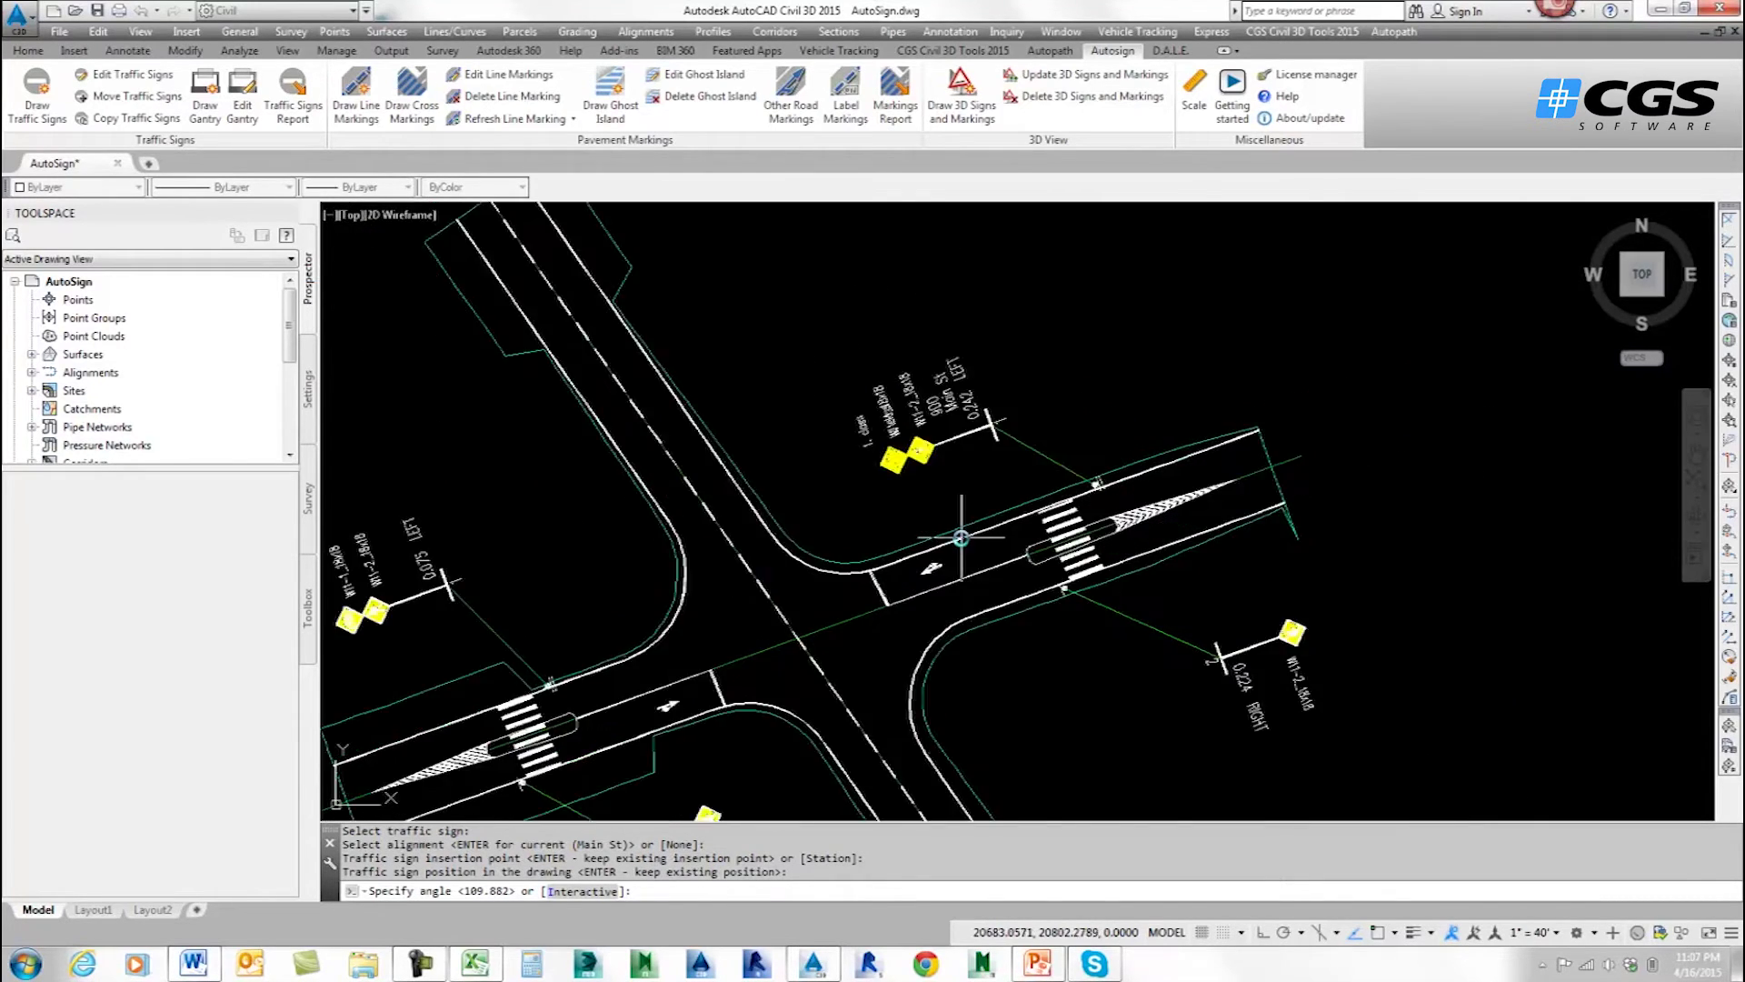
scroll(927, 504, "up", 2)
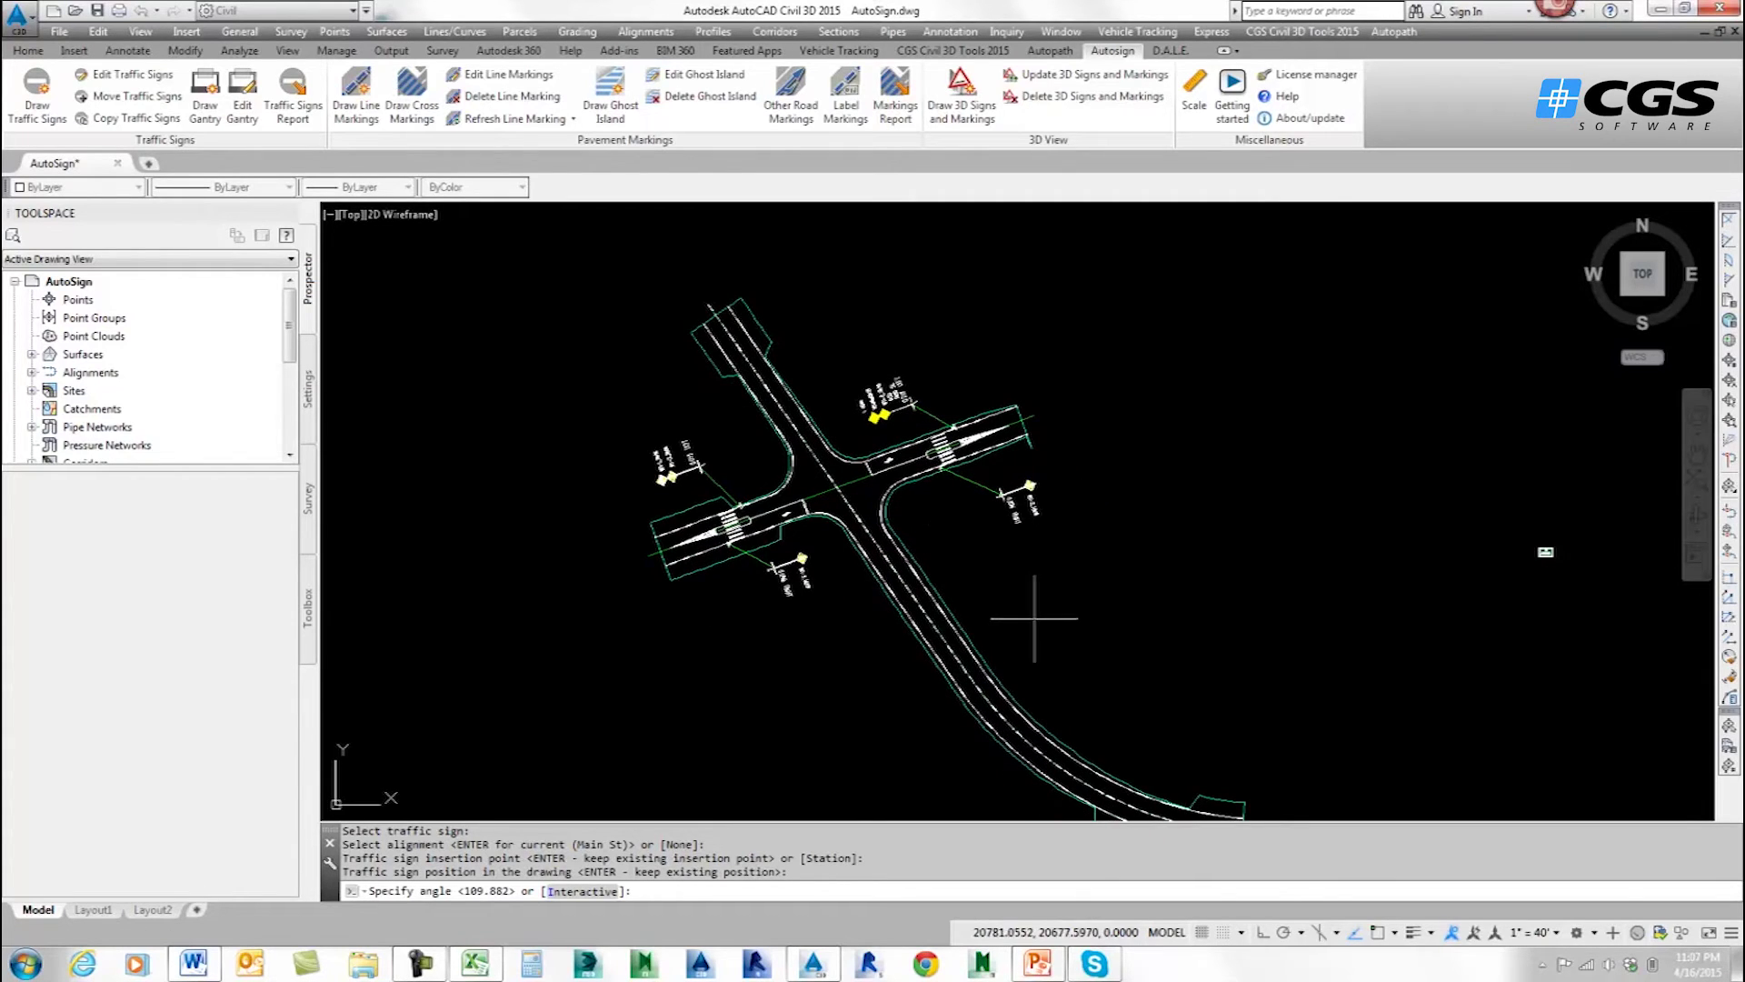
middle_click_drag(1032, 612, 932, 525)
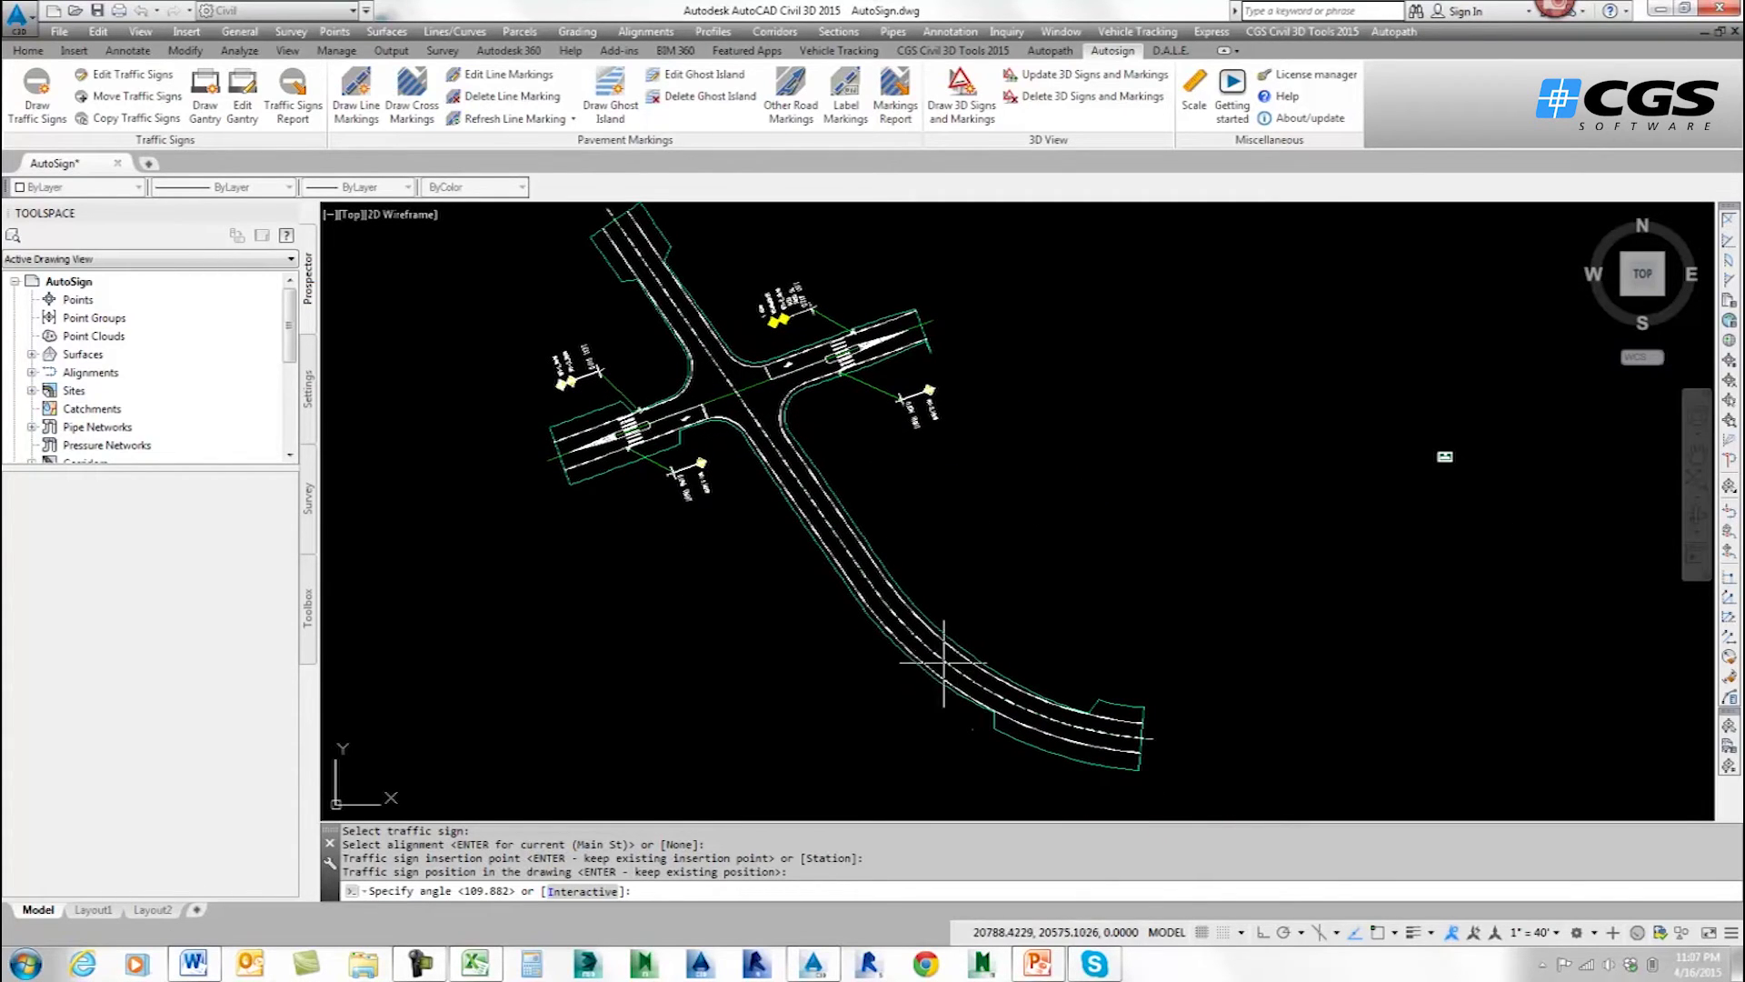
left_click(206, 97)
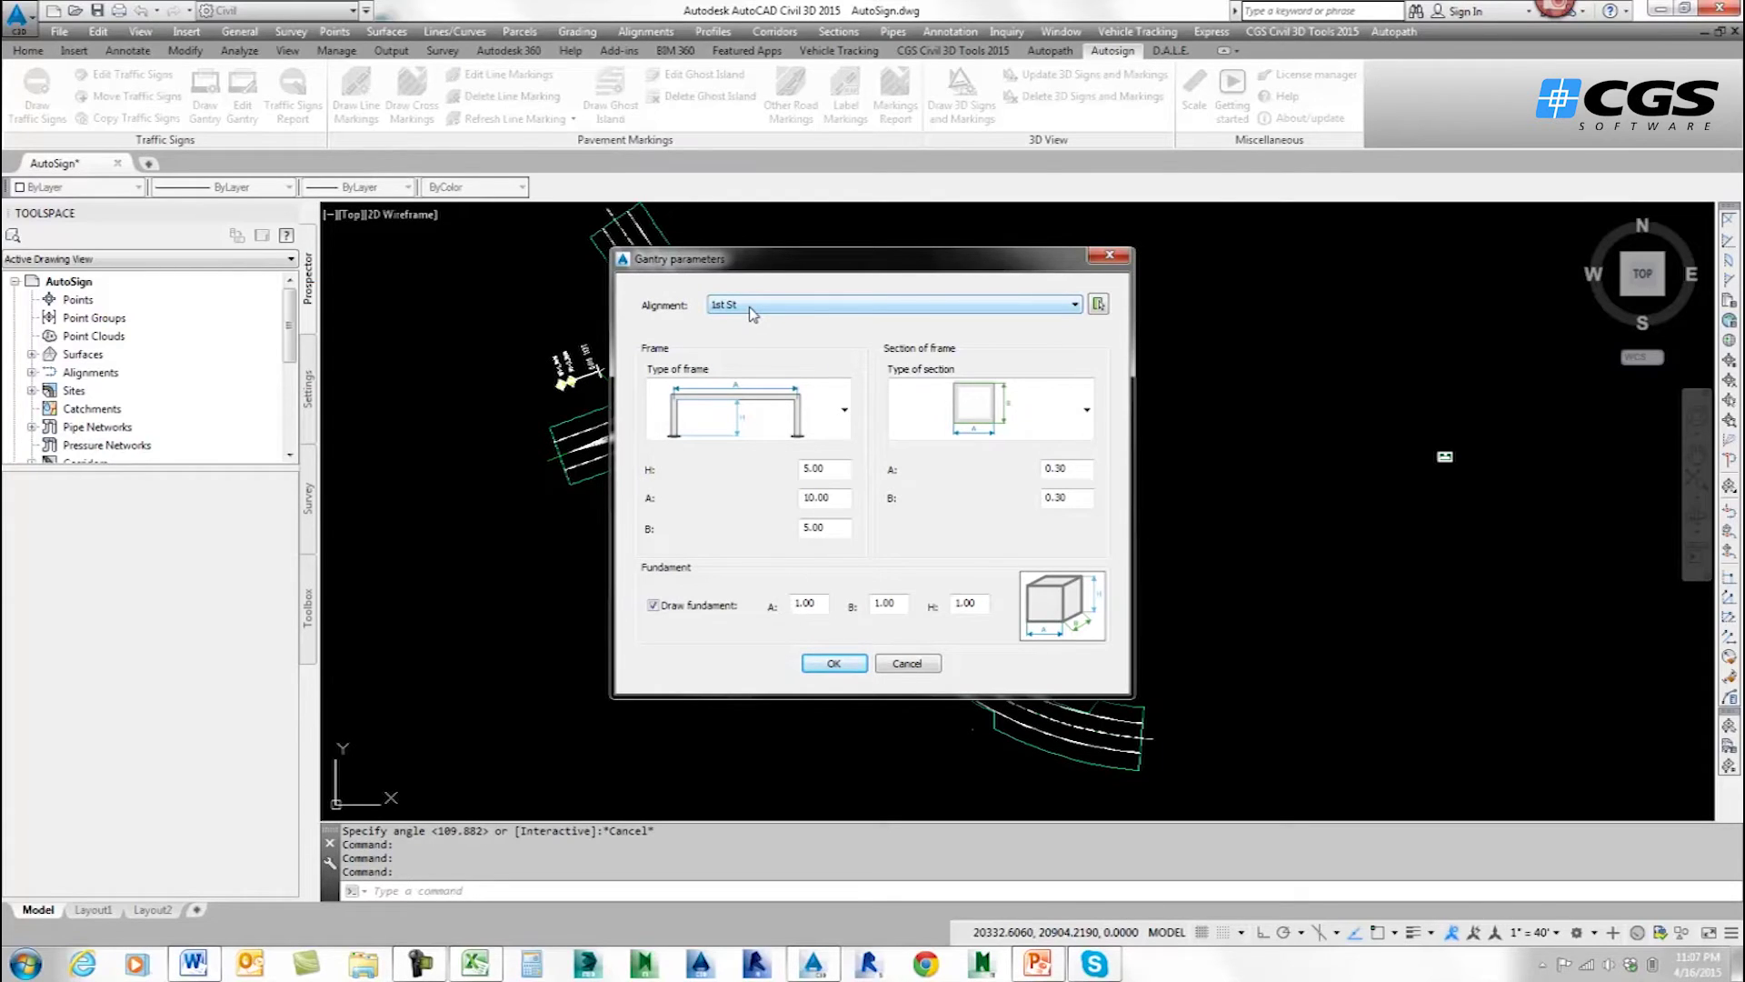
left_click(843, 410)
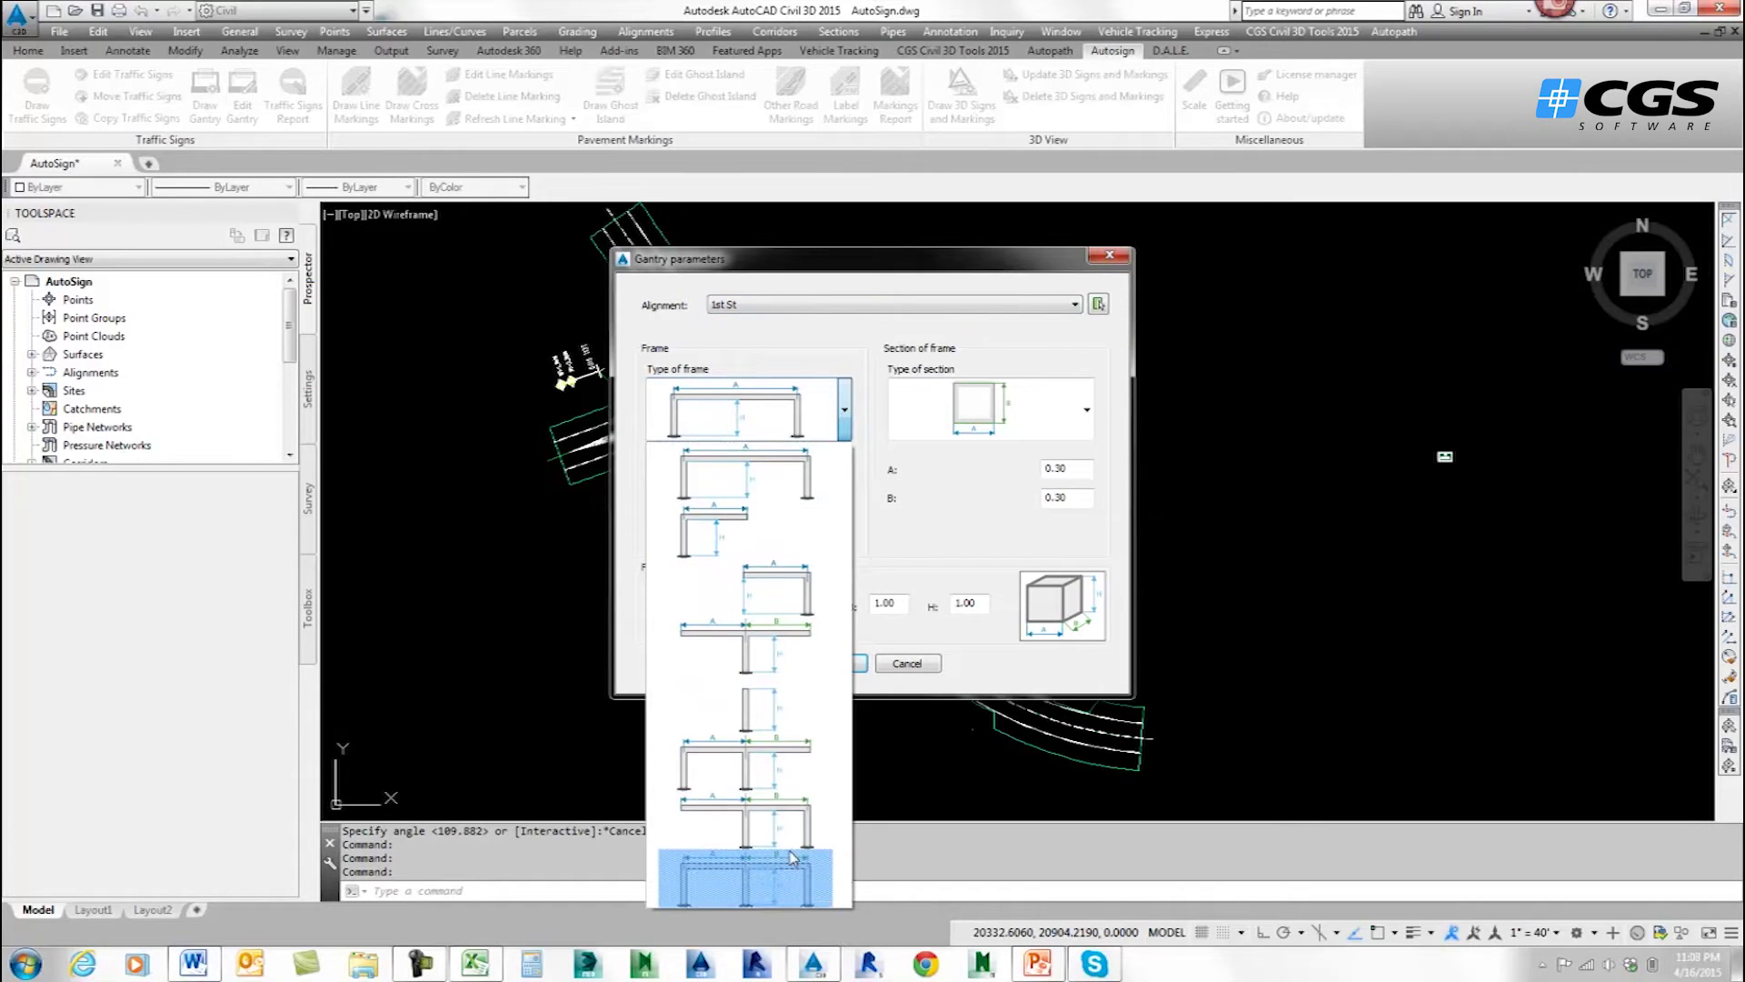
left_click(790, 486)
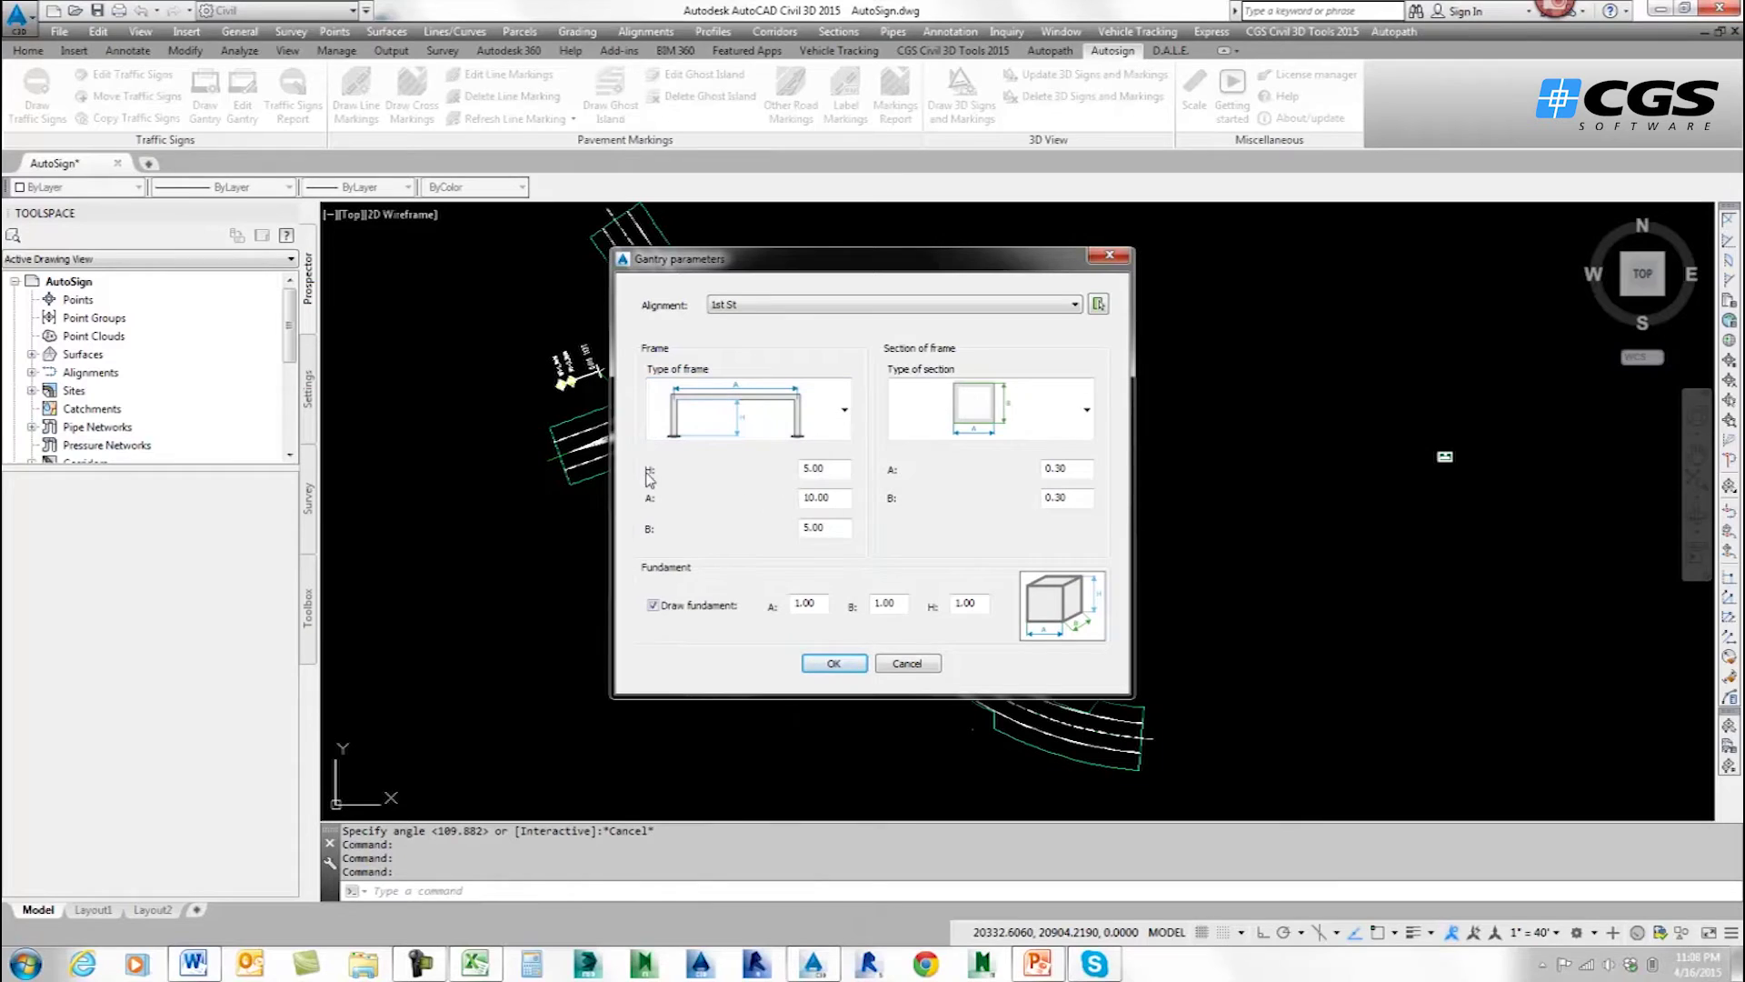
left_click_drag(838, 468, 791, 480)
type("20")
left_click_drag(843, 498, 791, 512)
type("25")
Set the gantry's fundament dimensions A, B and H to 2 each and accept the gantry parameters.
double_click(816, 605)
left_click_drag(893, 608, 875, 609)
type("2")
left_click_drag(988, 603, 951, 609)
type("2")
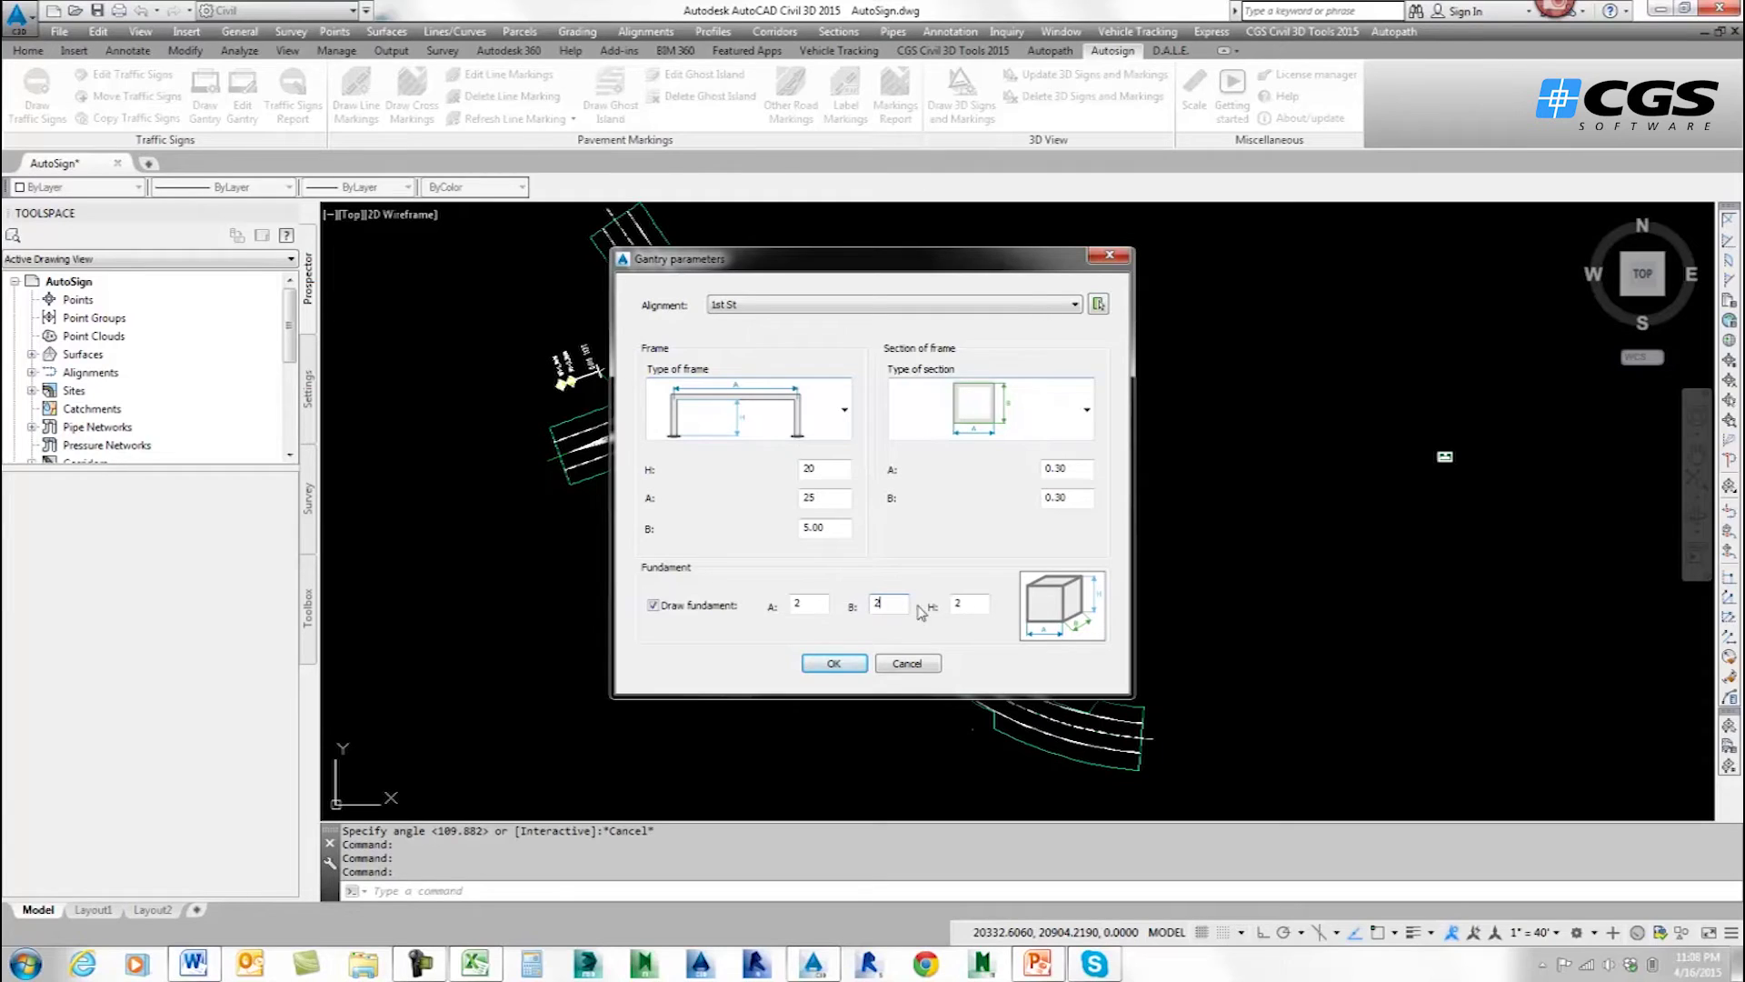
left_click(836, 664)
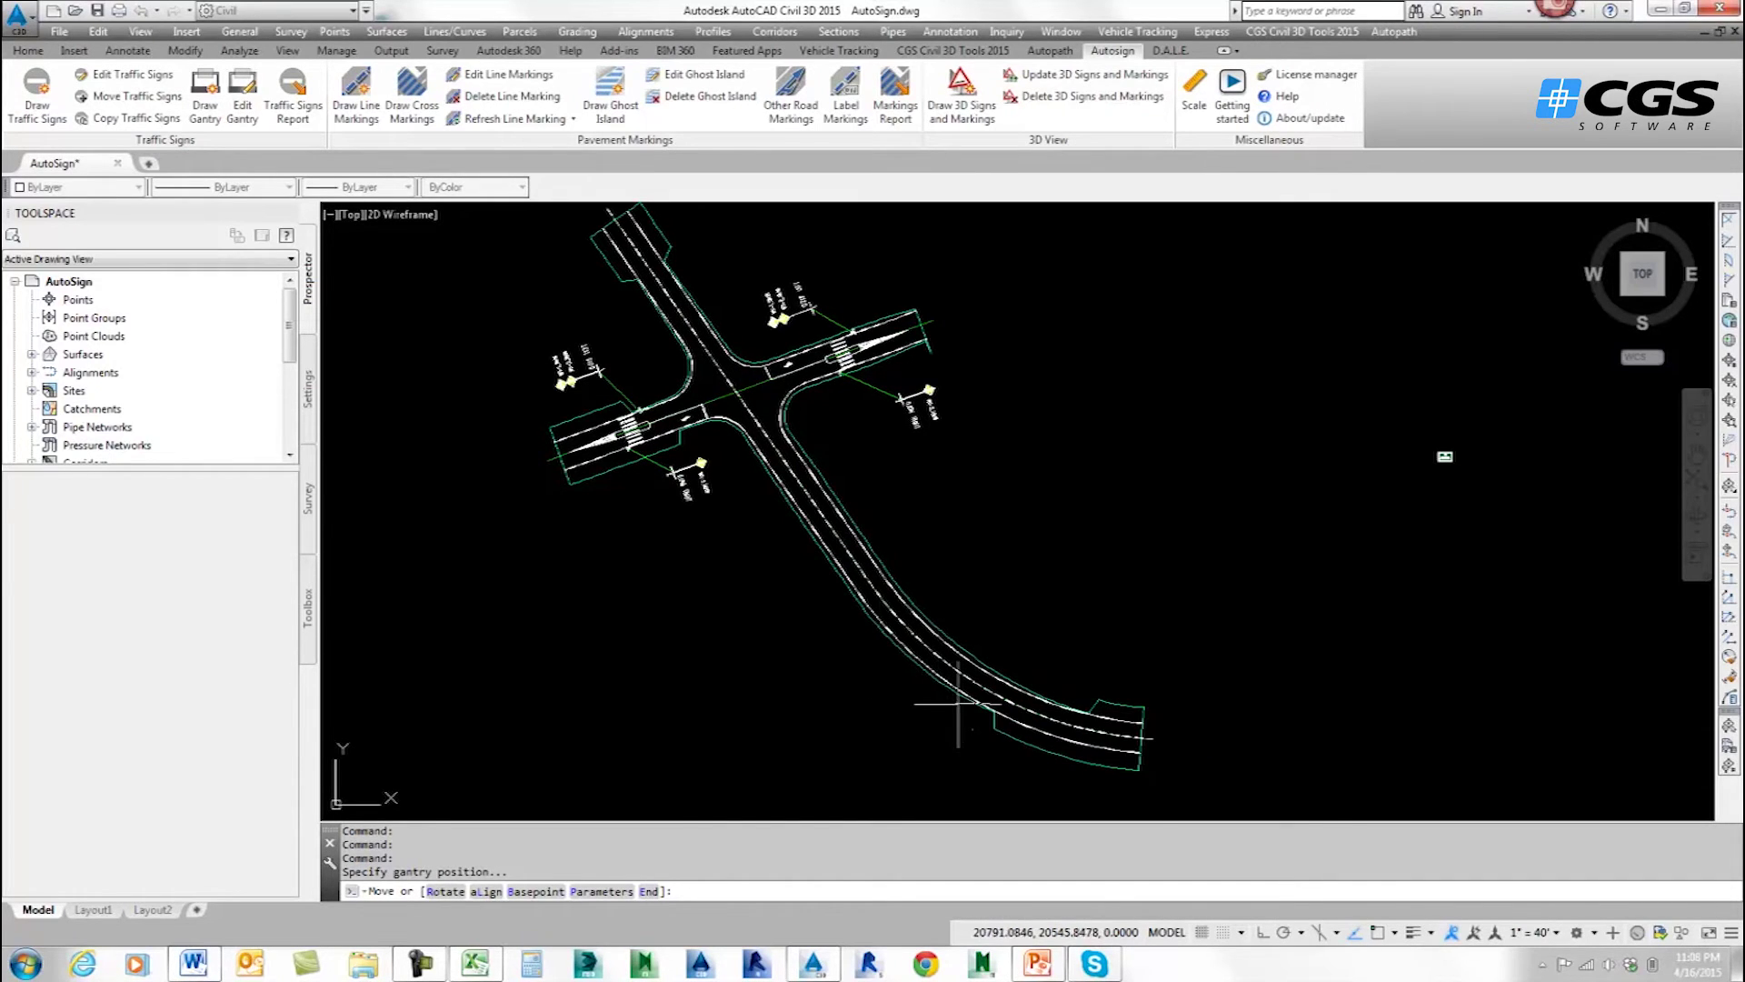
Place the gantry on the southwest road edge of 1st St's curve at about station 4+21, rotated to span across to the opposite edge.
scroll(918, 700, "up", 5)
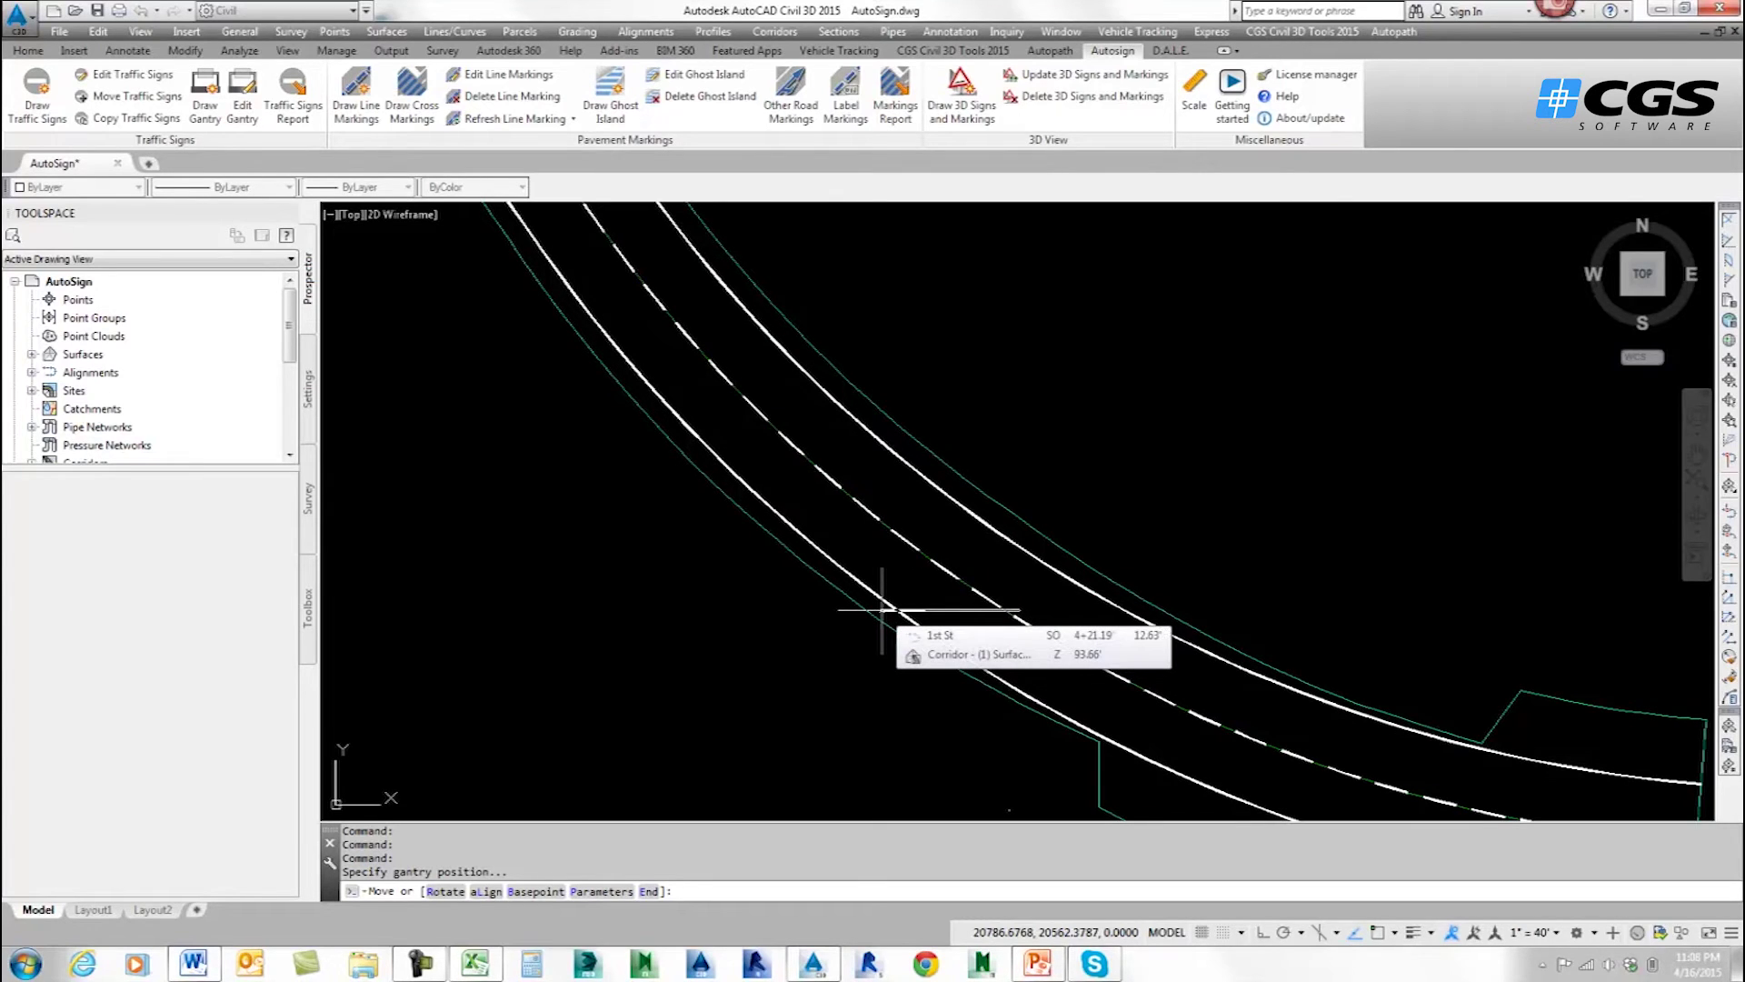
key("Return")
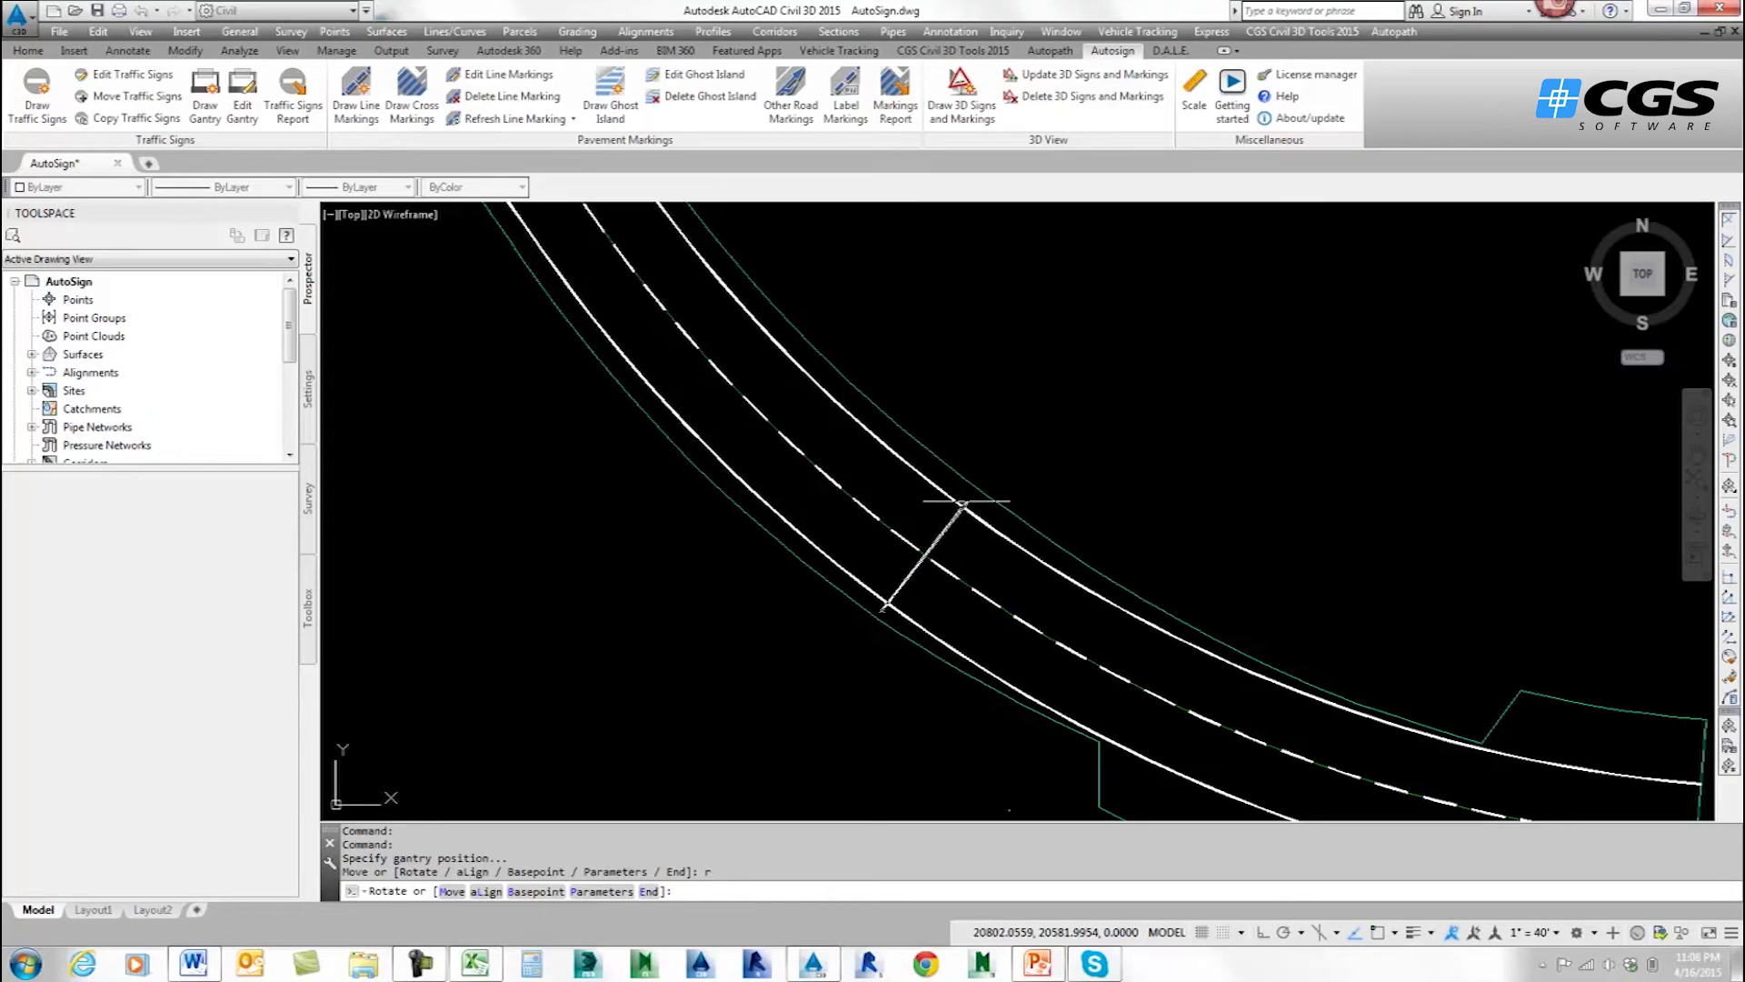
left_click(966, 501)
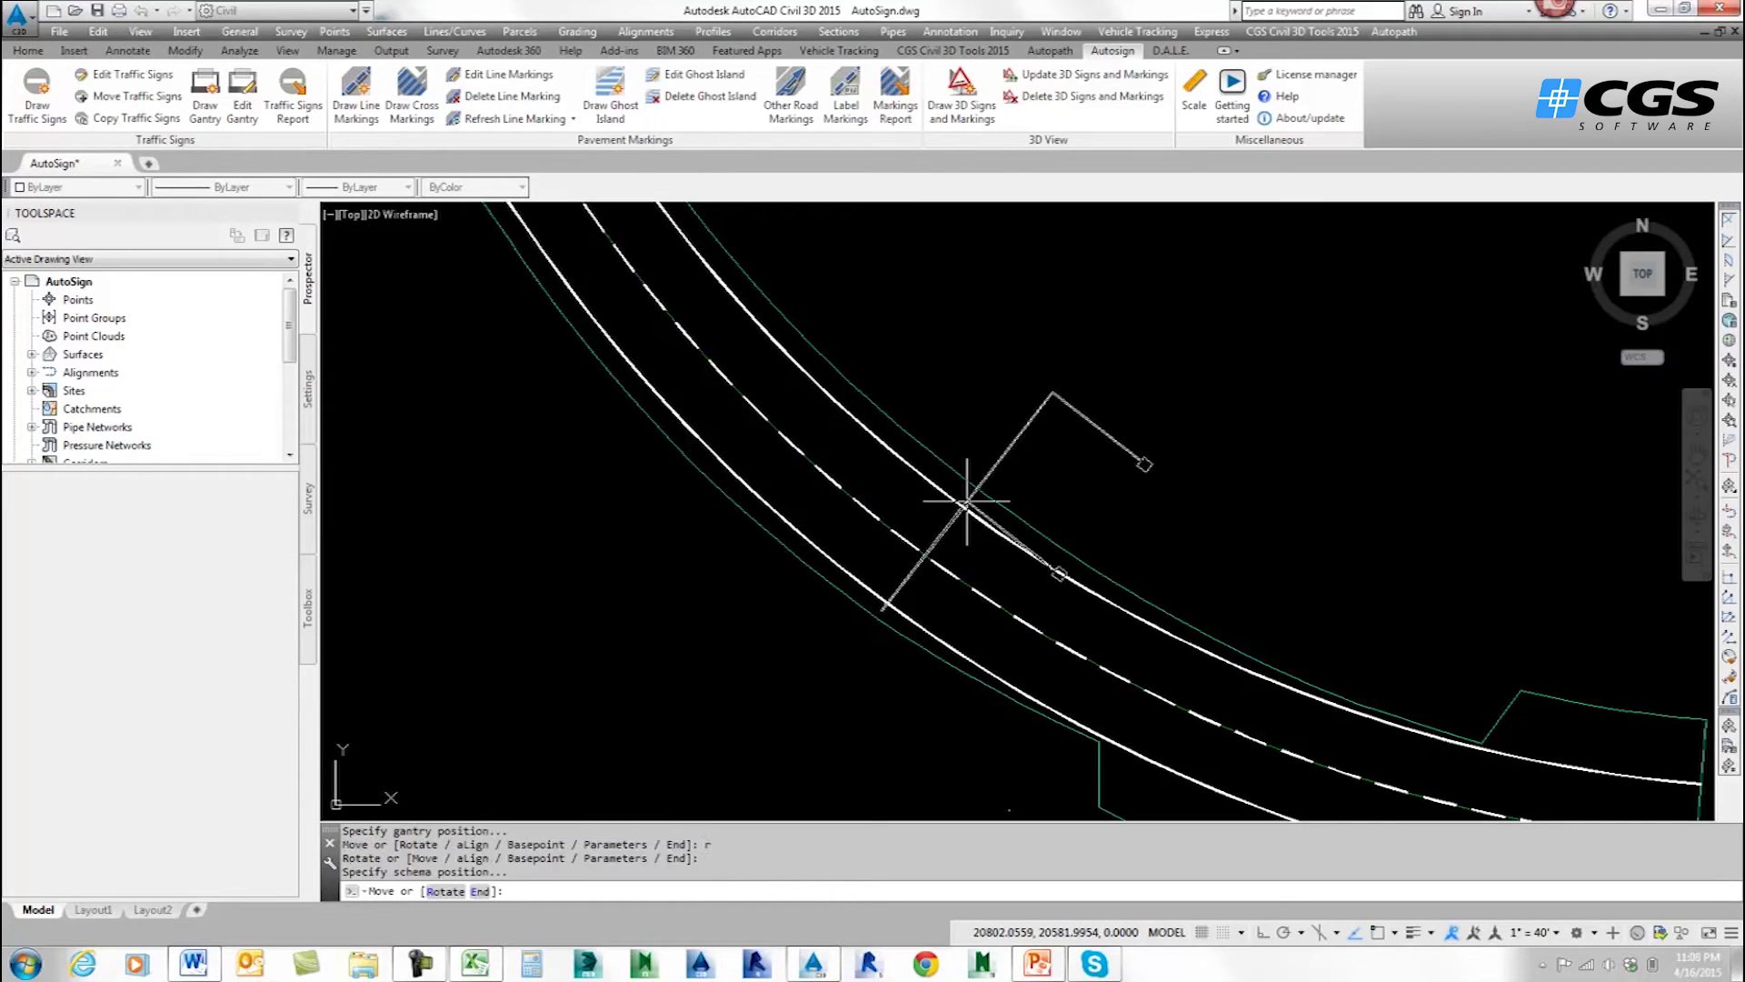
Place the gantry schema southwest of the road, at about station 4+45 and 67 ft offset from 1st St.
middle_click_drag(869, 667, 915, 518)
mouse_move(868, 668)
middle_mouse_down()
mouse_move(881, 590)
mouse_move(925, 543)
middle_mouse_up()
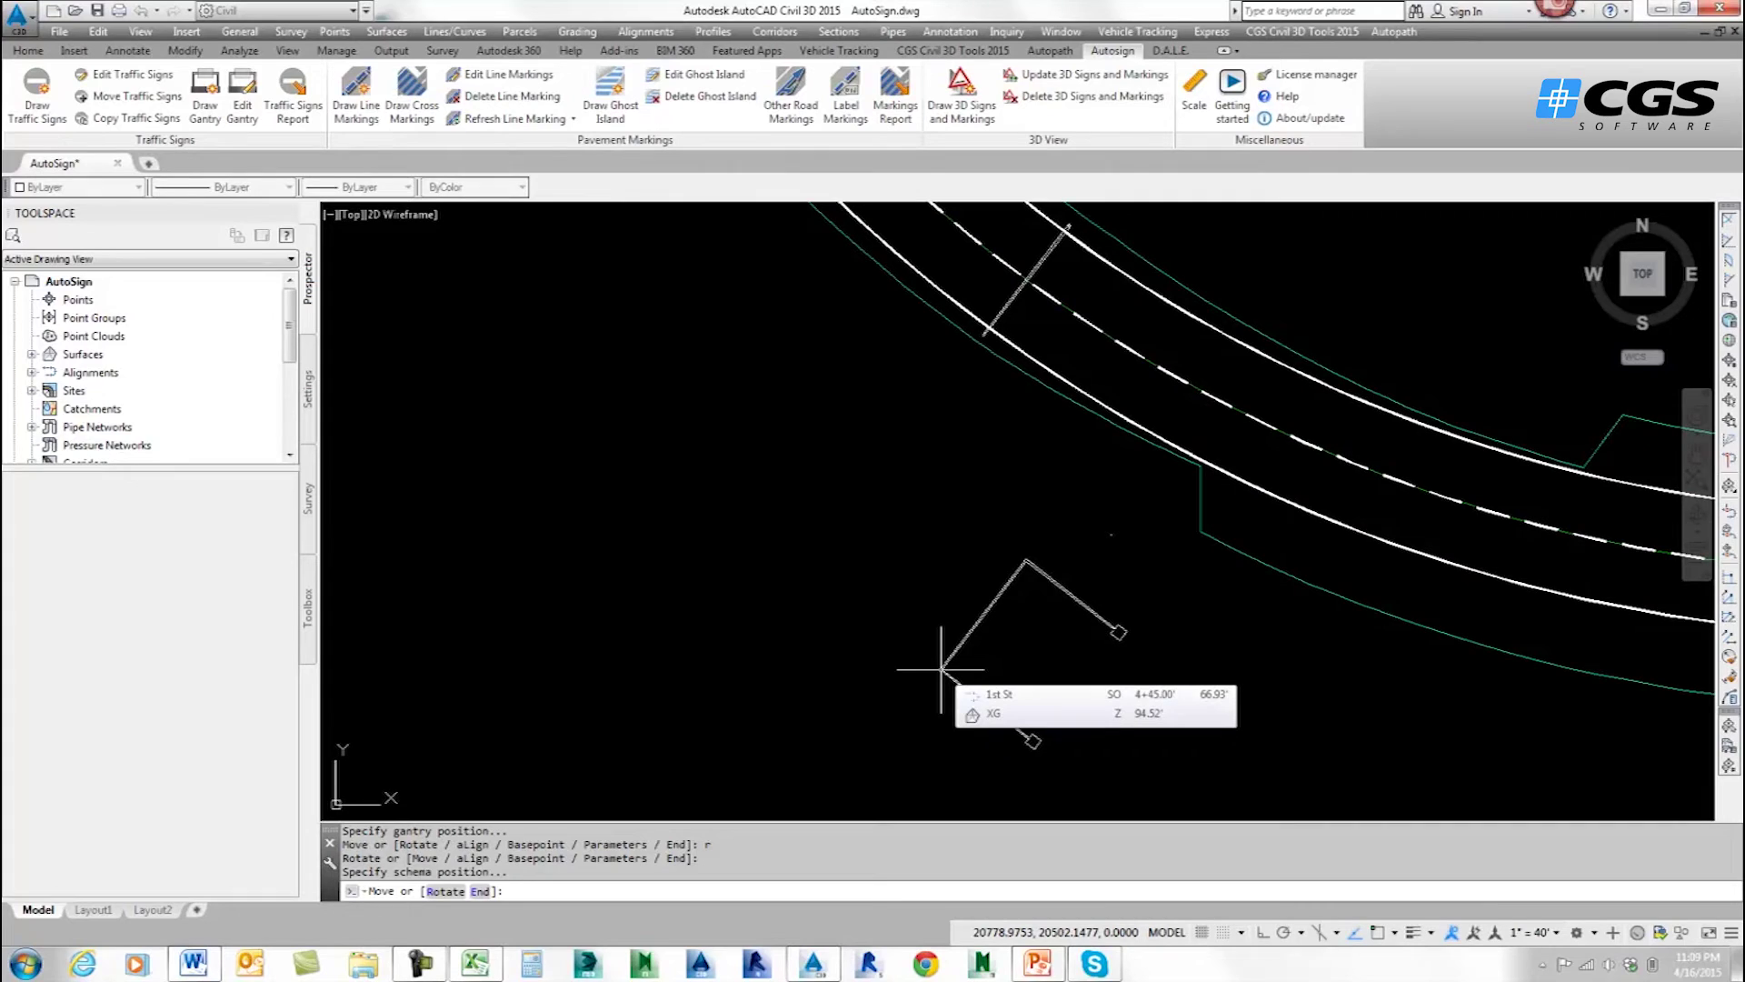
left_click(940, 669)
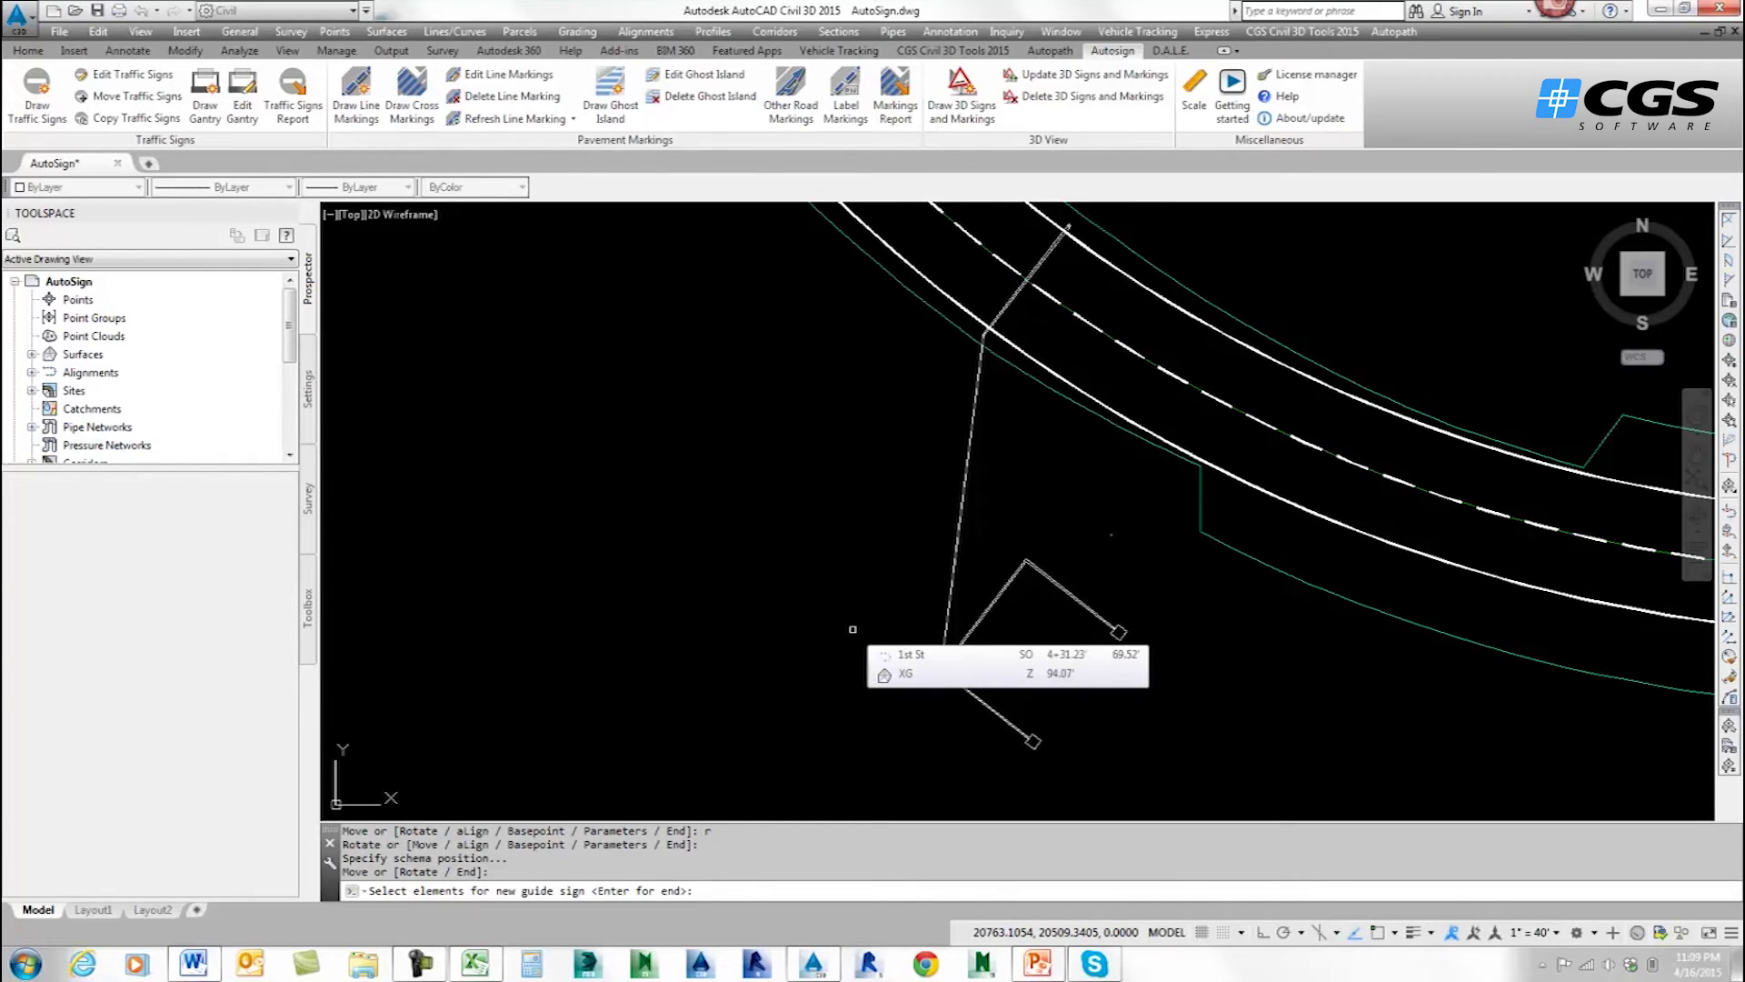
Add the green Deegan Expy guide sign to the northeast end of the schema's beam, facing the alignment direction.
scroll(1056, 467, "down", 6)
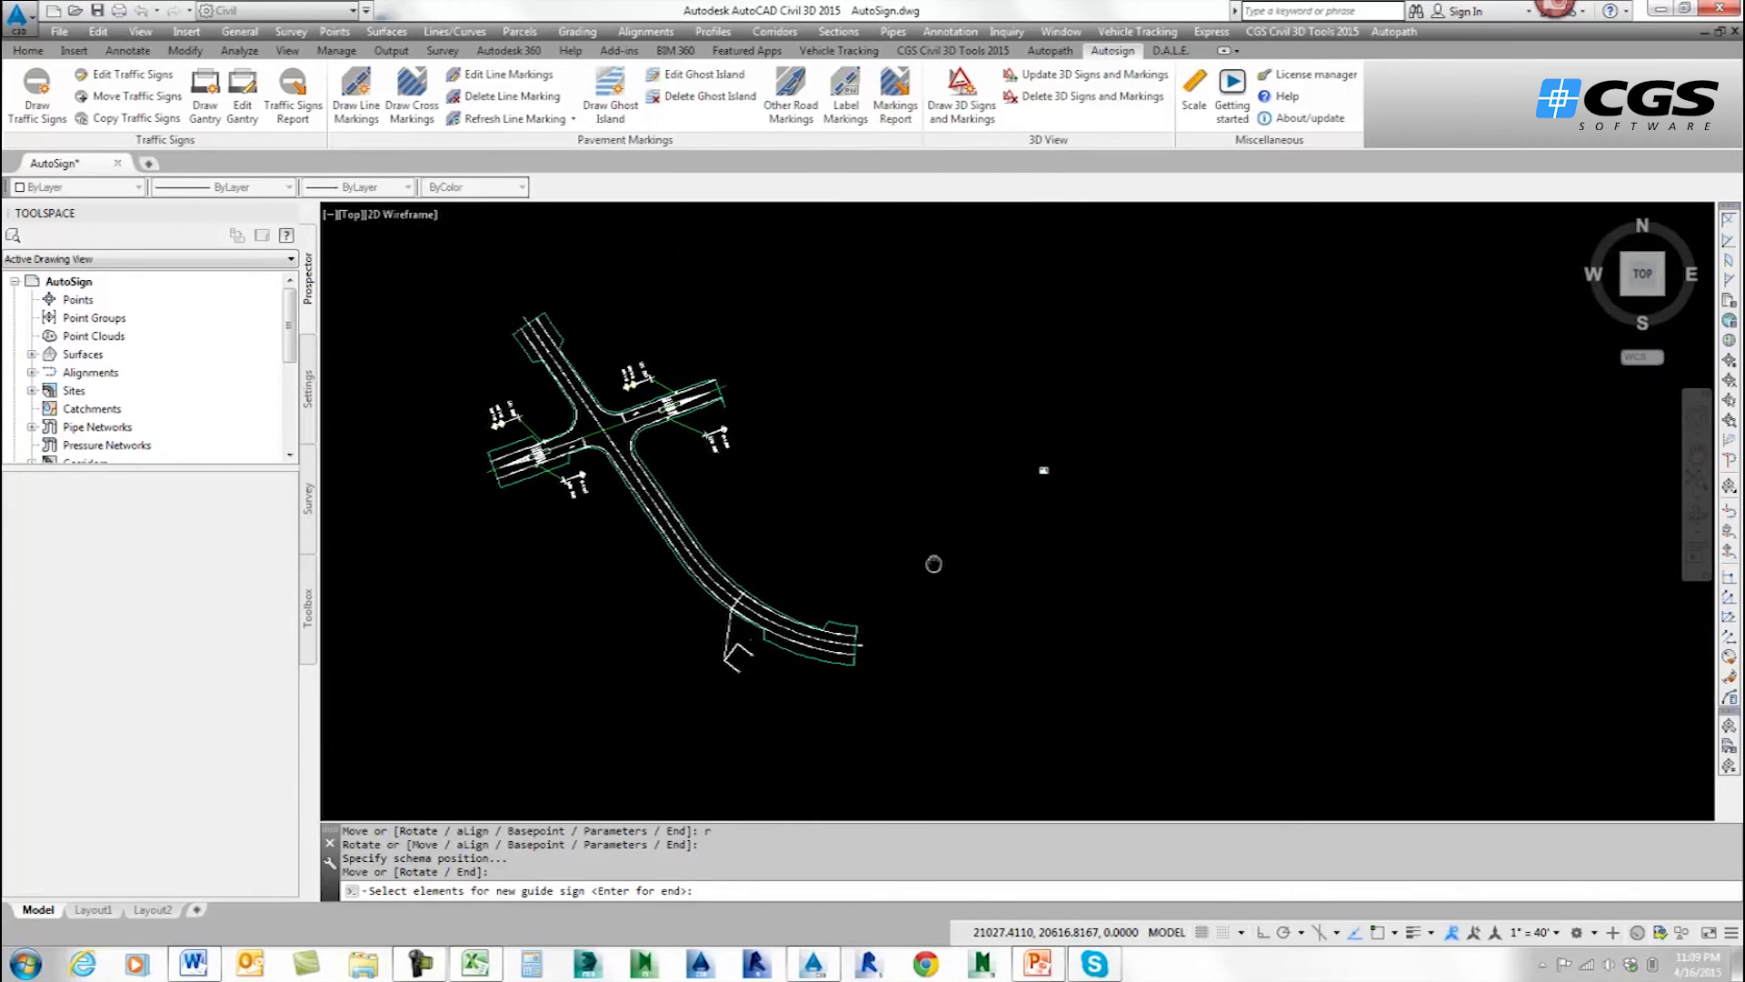
left_click(1040, 472)
left_click(971, 431)
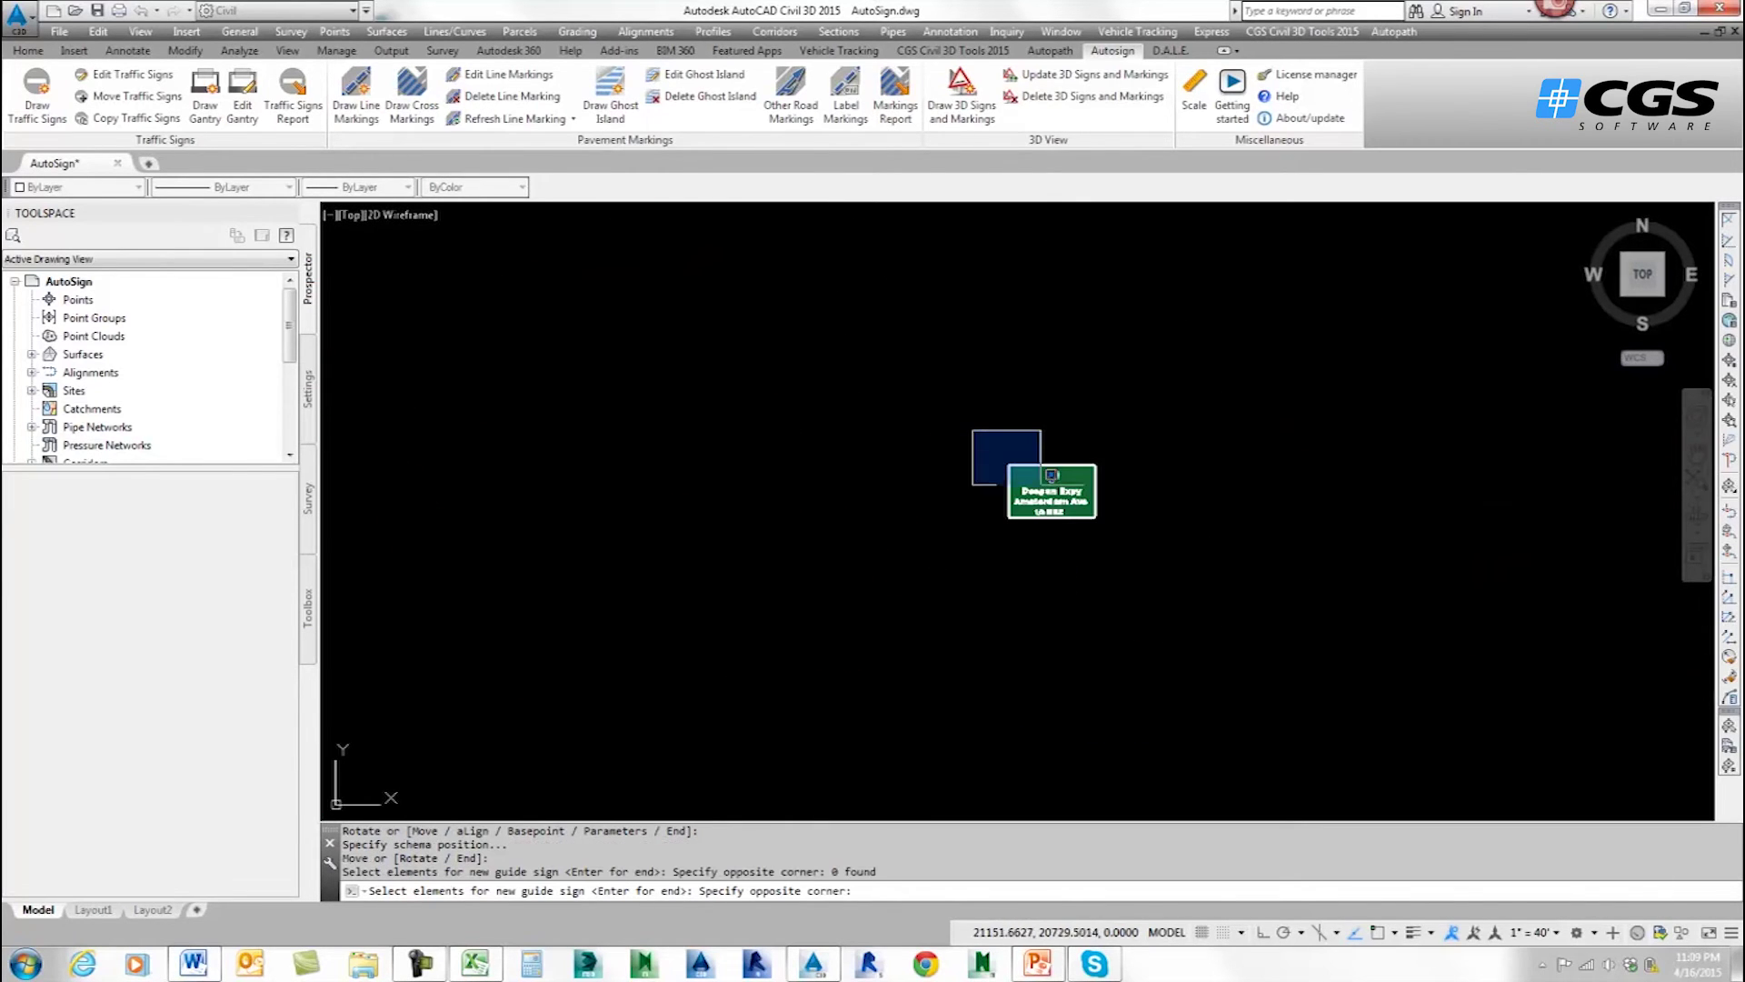
left_click(1137, 546)
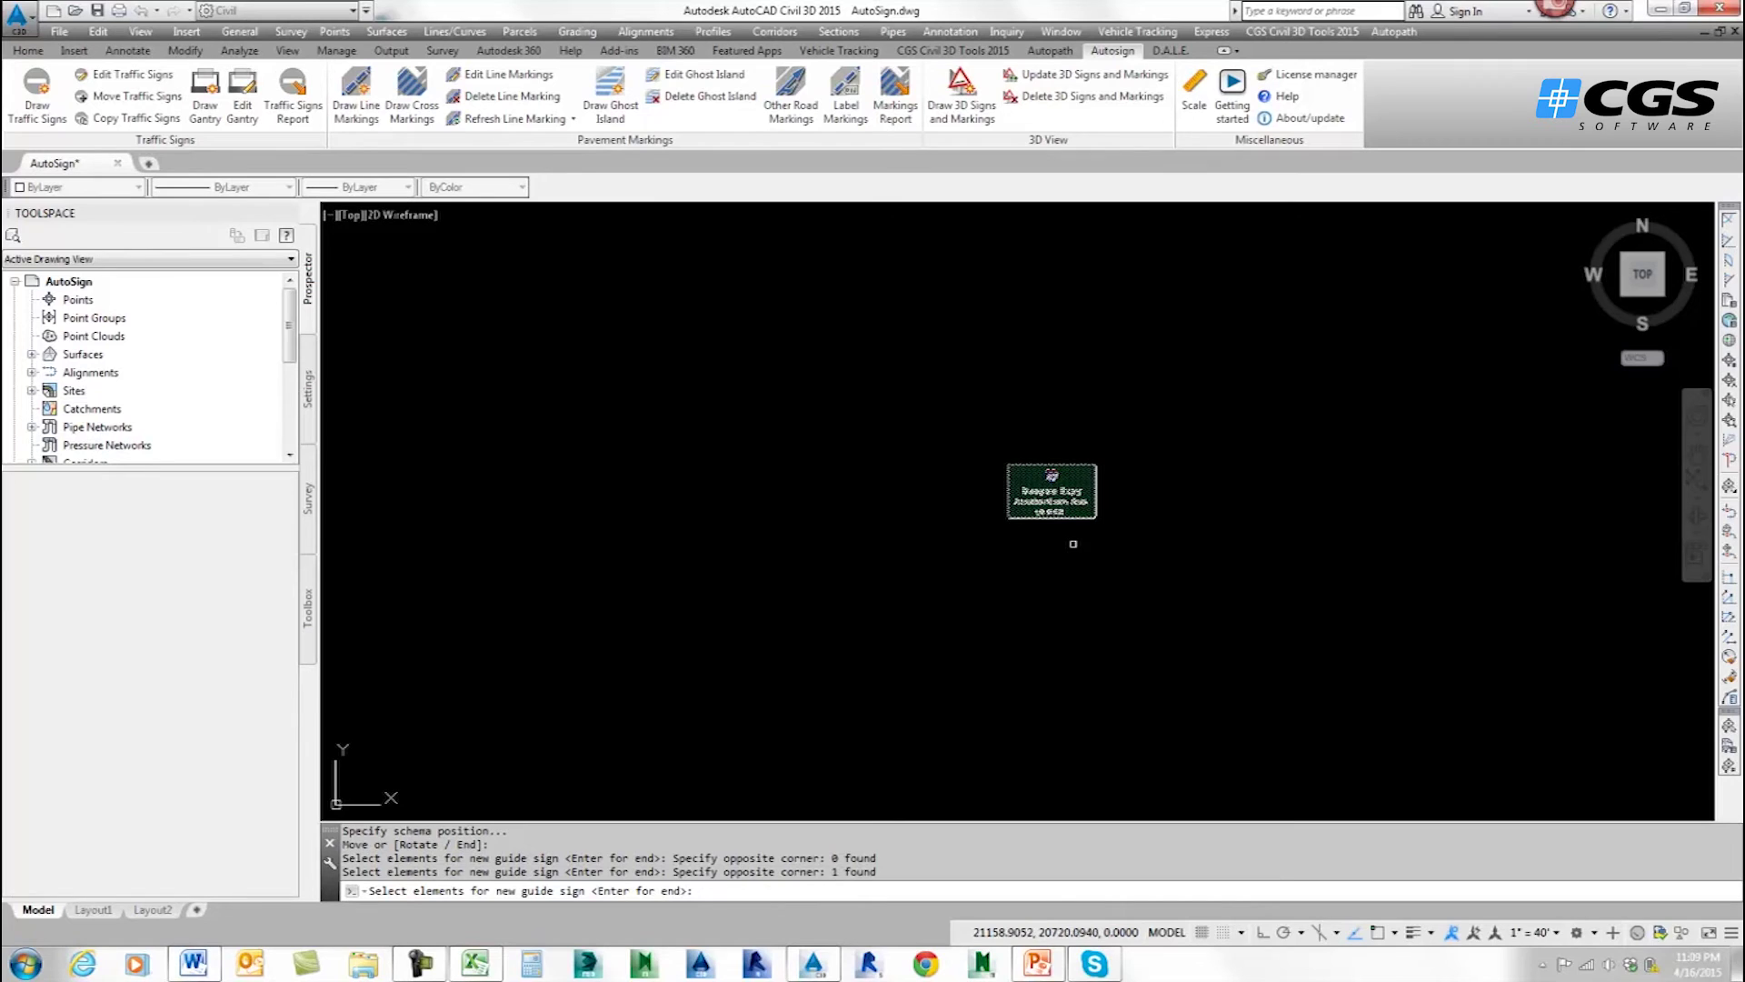
key("Return")
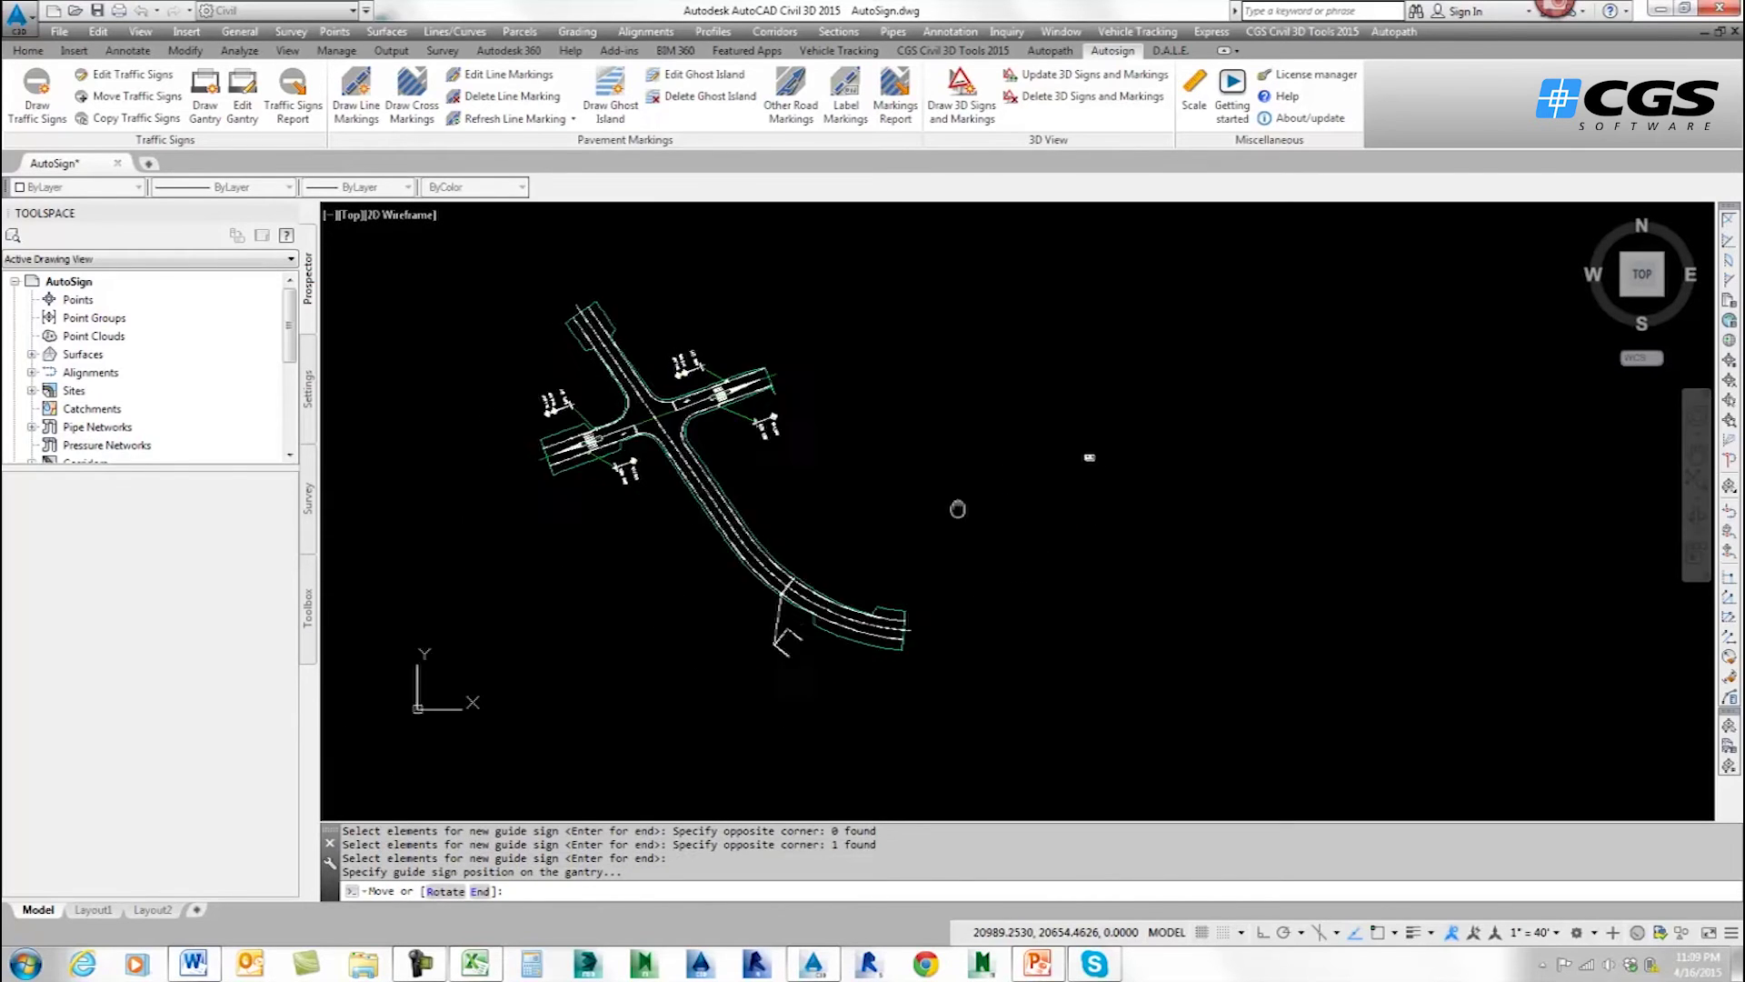
scroll(875, 546, "up", 8)
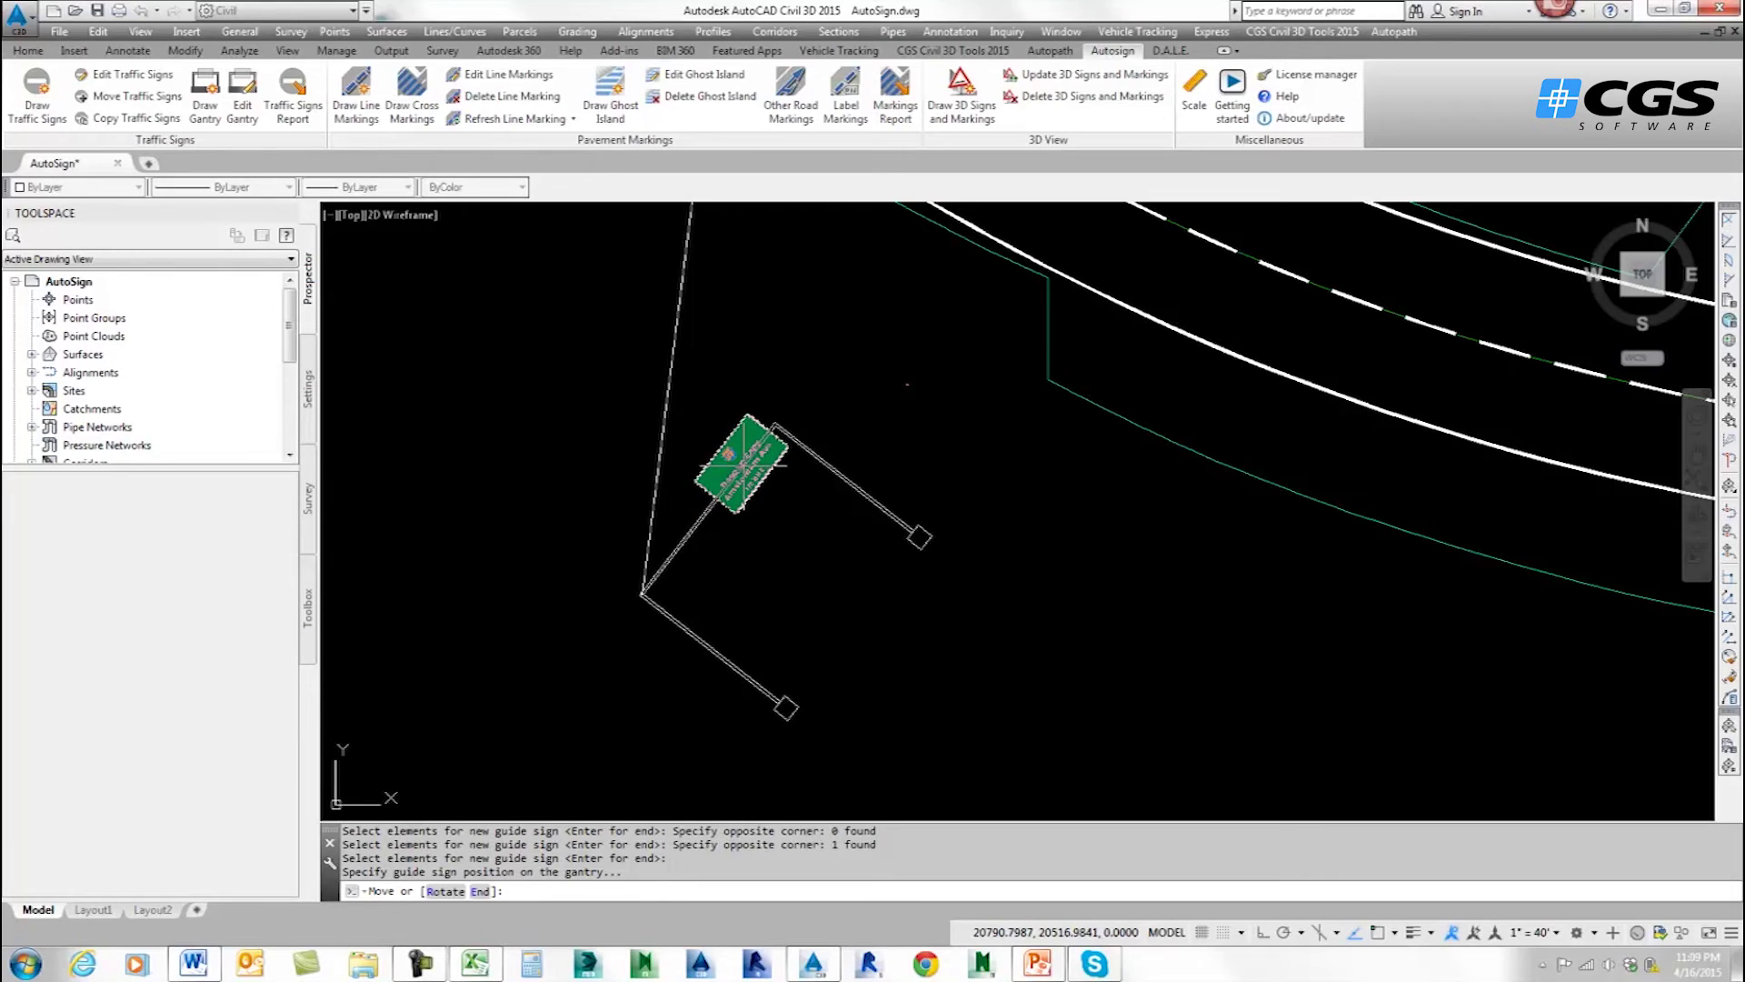
left_click(741, 461)
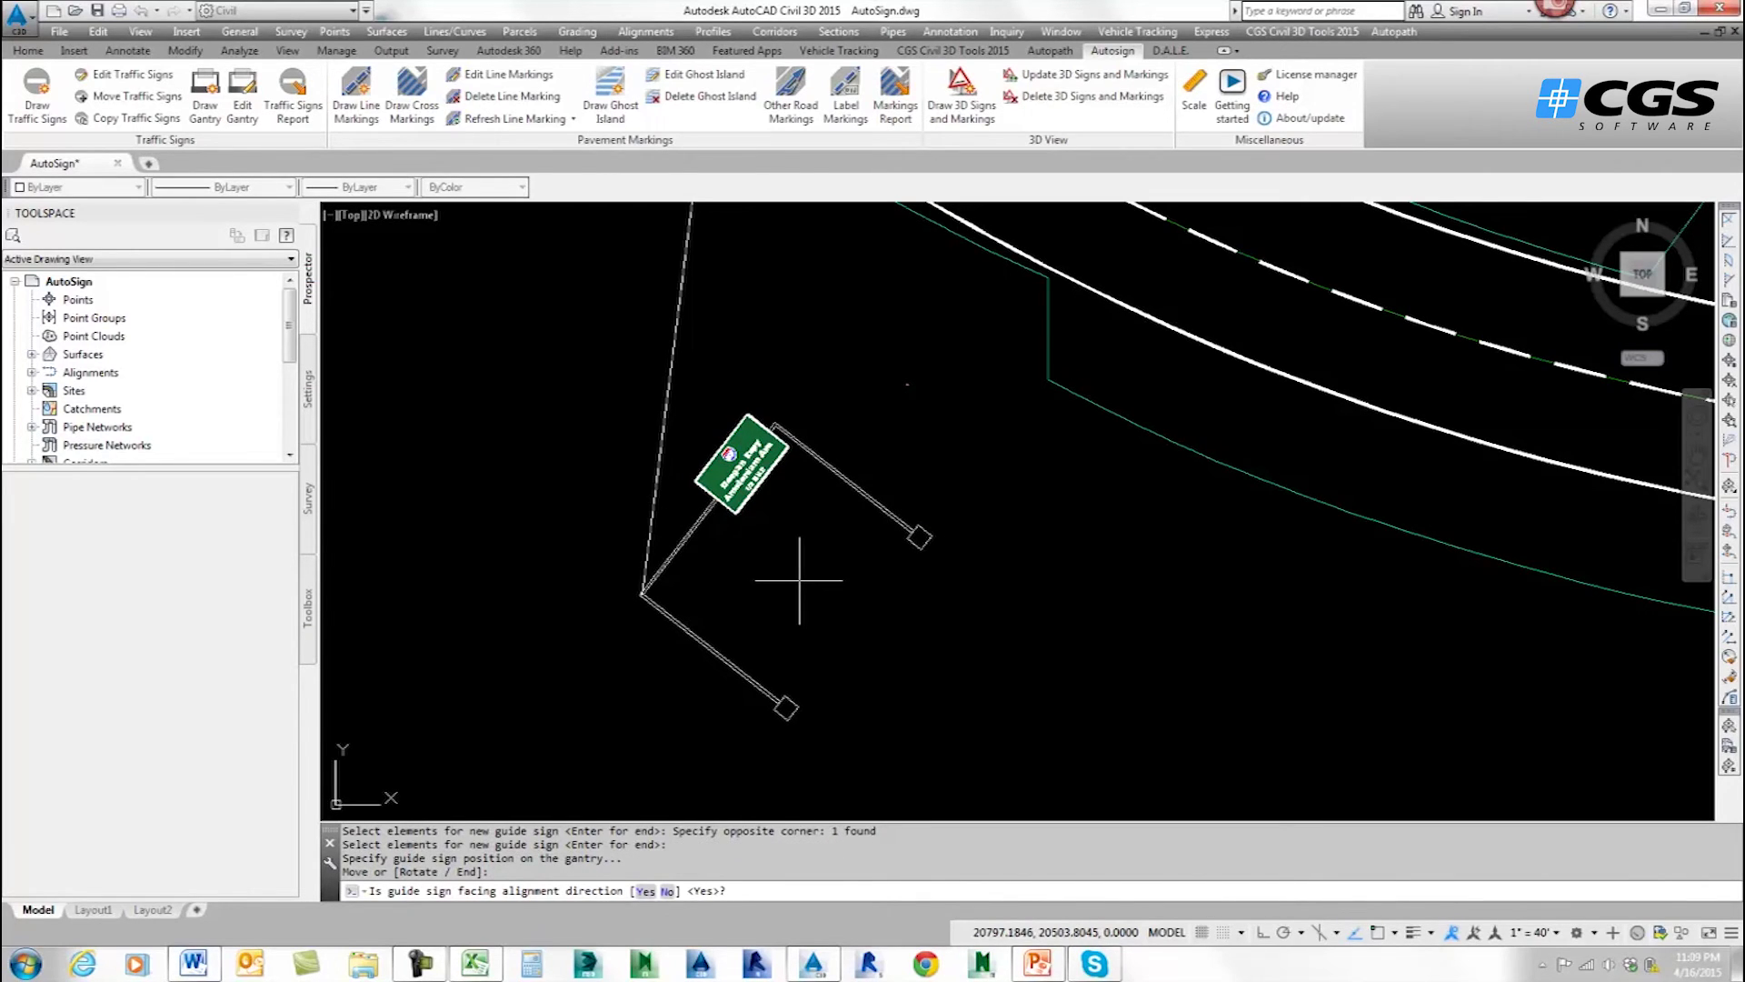
key("Return")
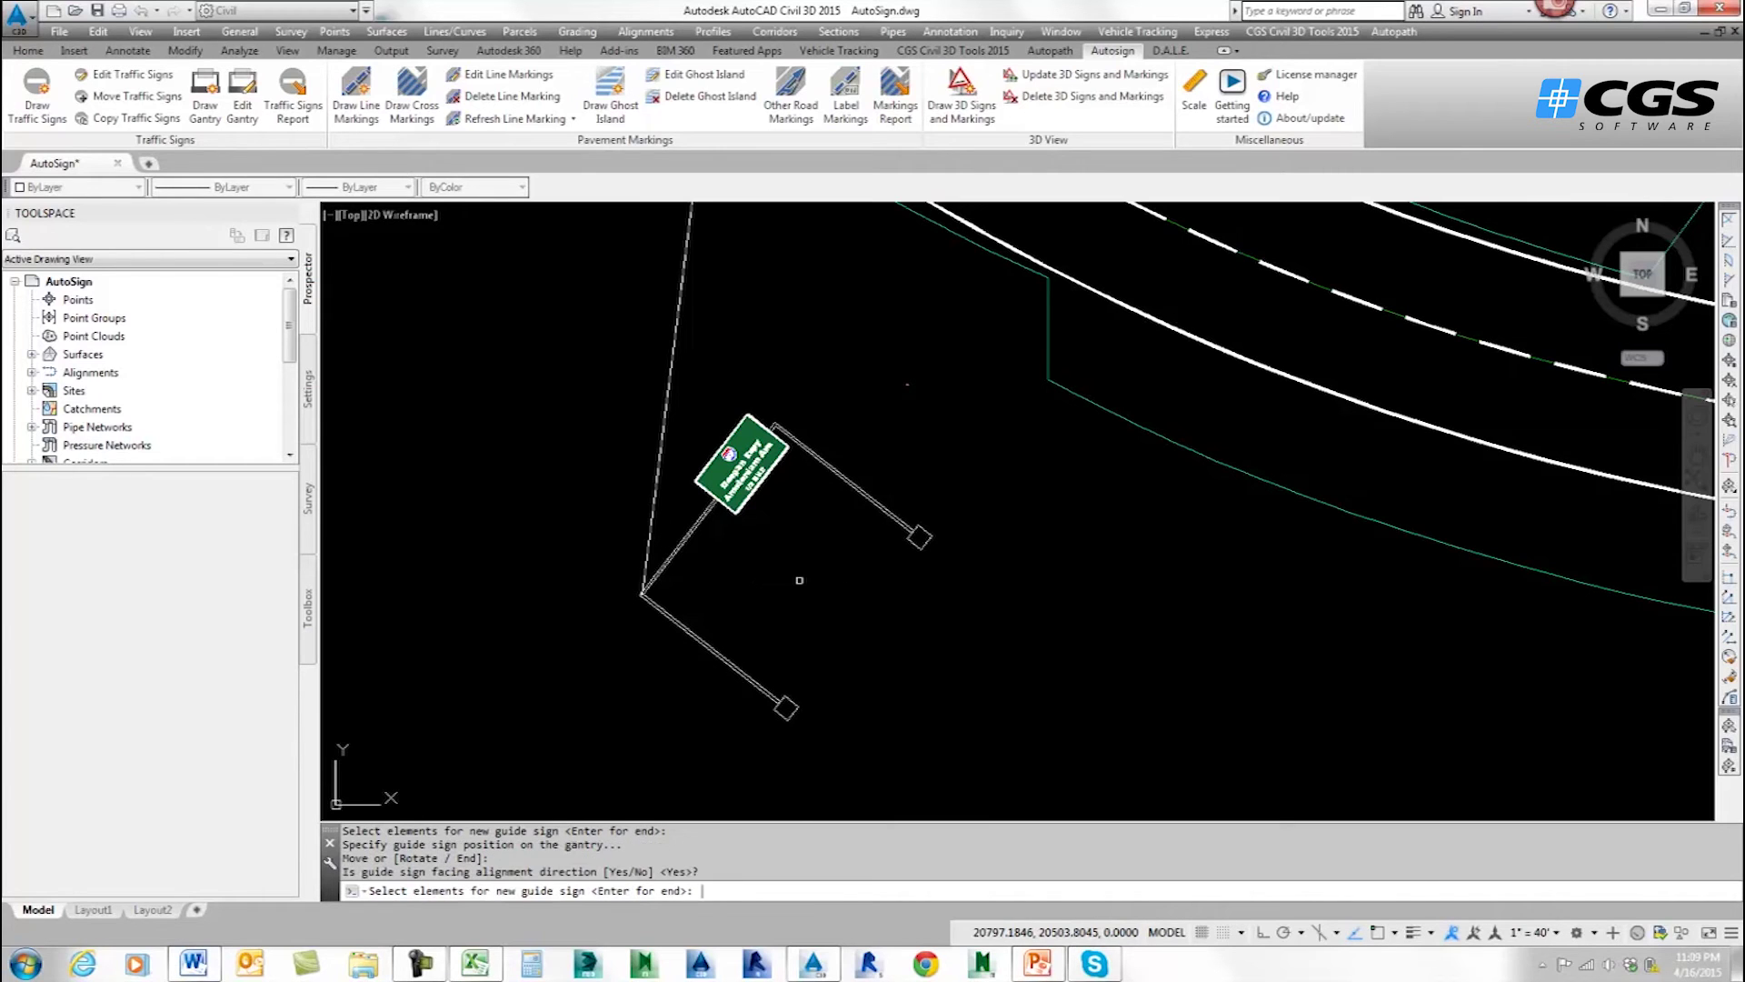
Add a second Deegan Expy guide sign to the southwest end of the schema's beam, facing against the alignment direction, and finish the gantry.
scroll(712, 569, "down", 8)
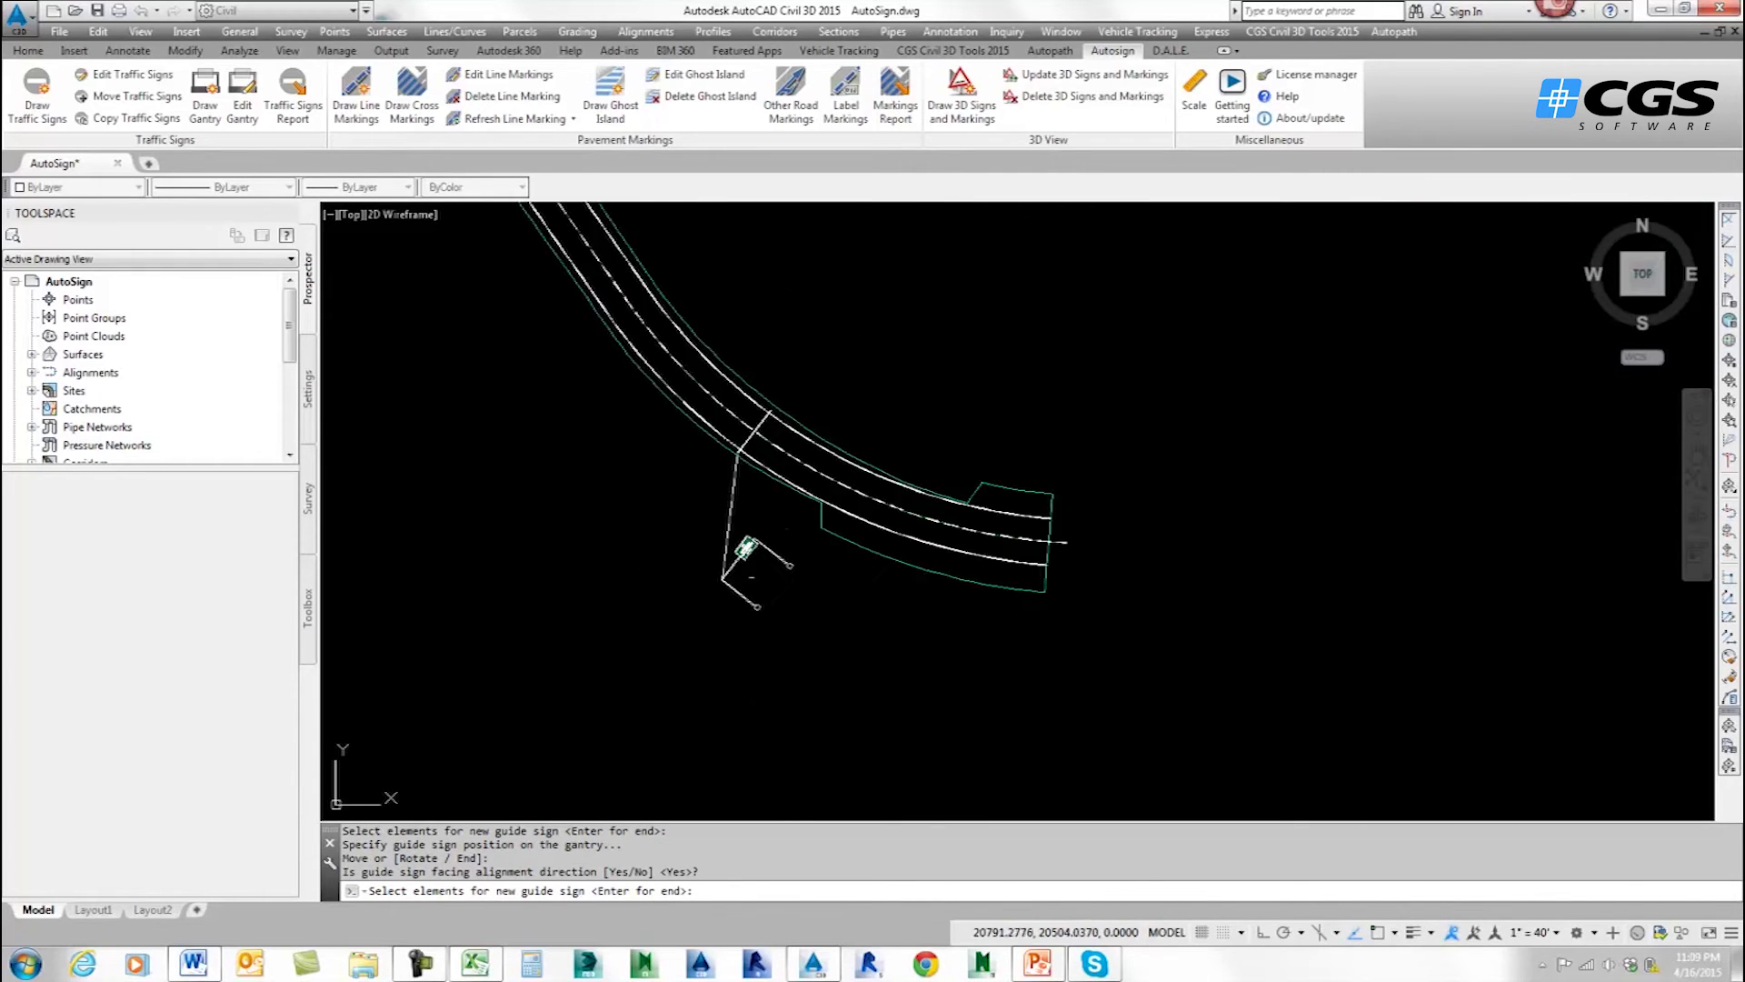
left_click(1209, 263)
left_click(1245, 298)
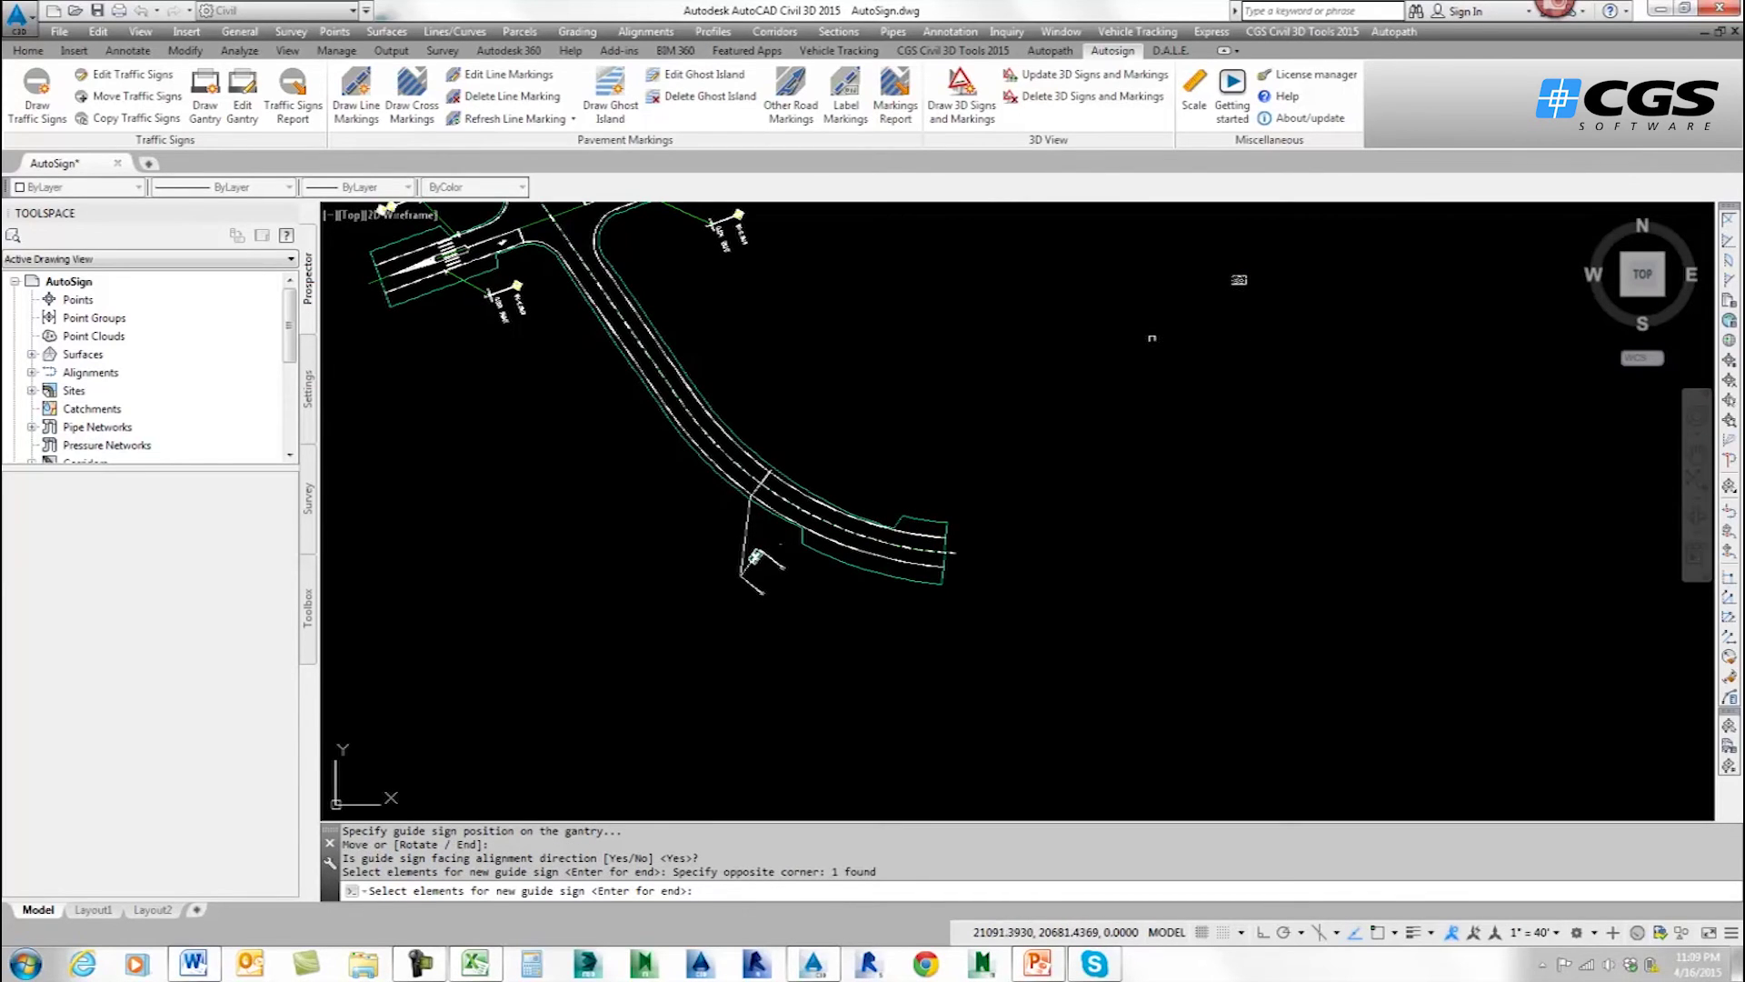
key("Return")
scroll(760, 547, "up", 4)
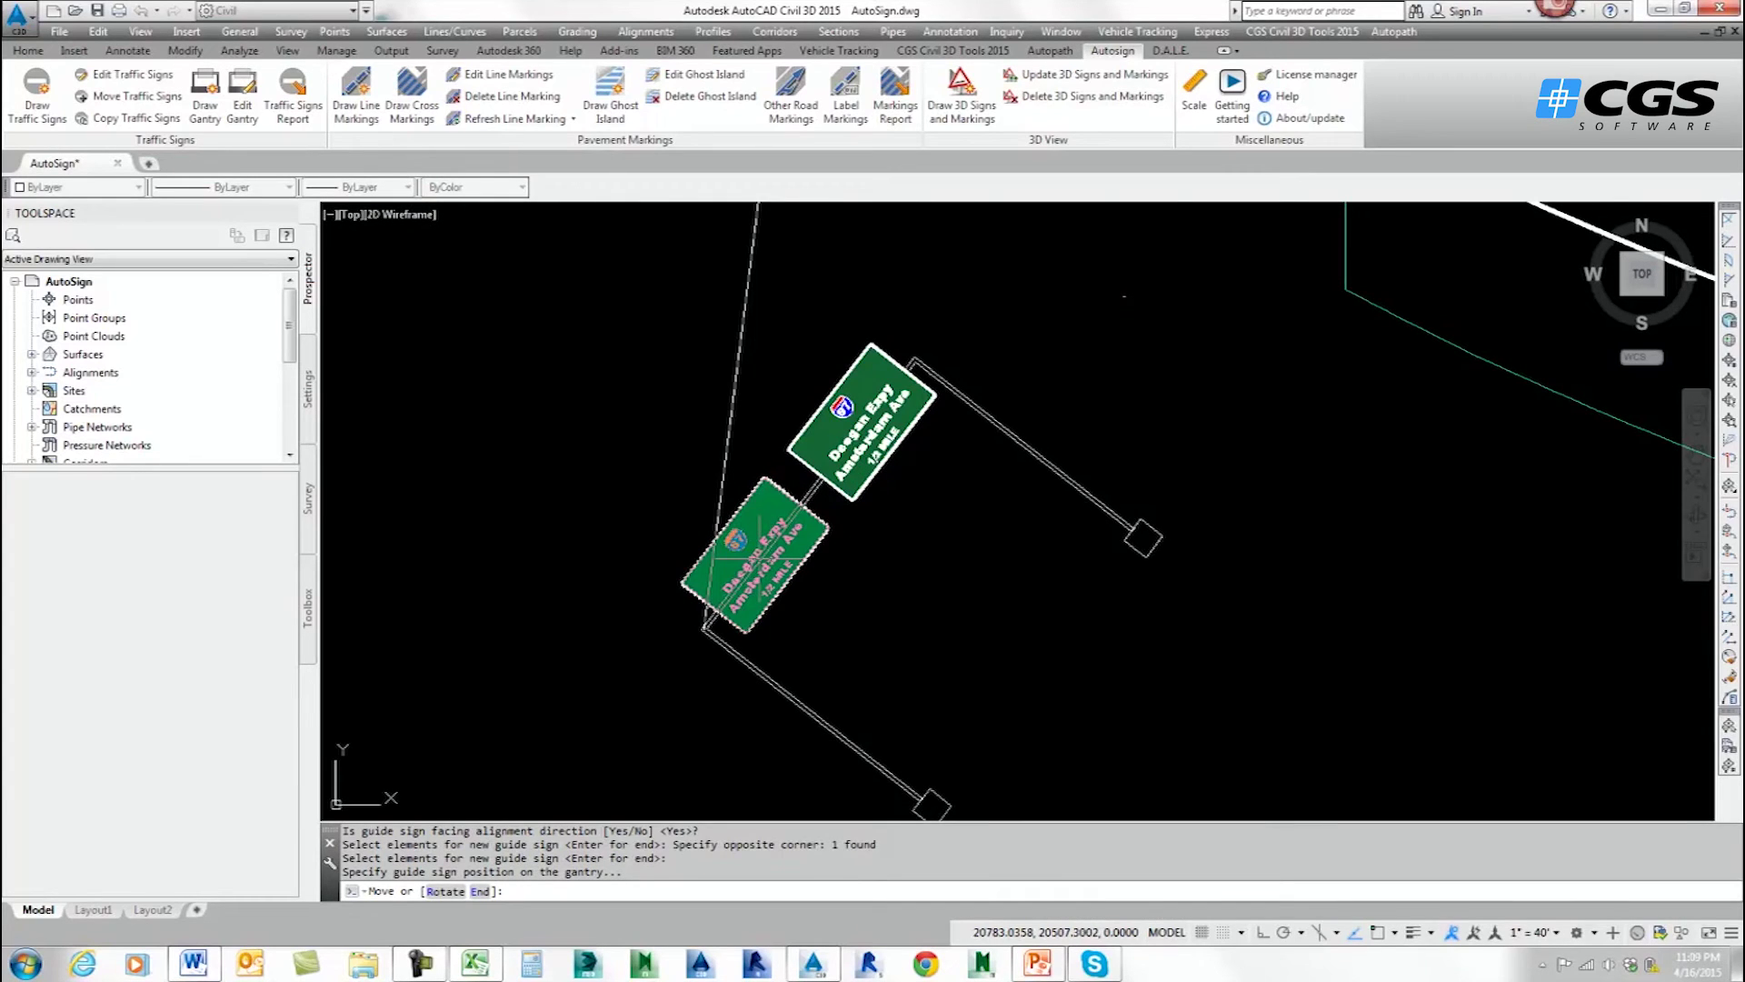
left_click(759, 555)
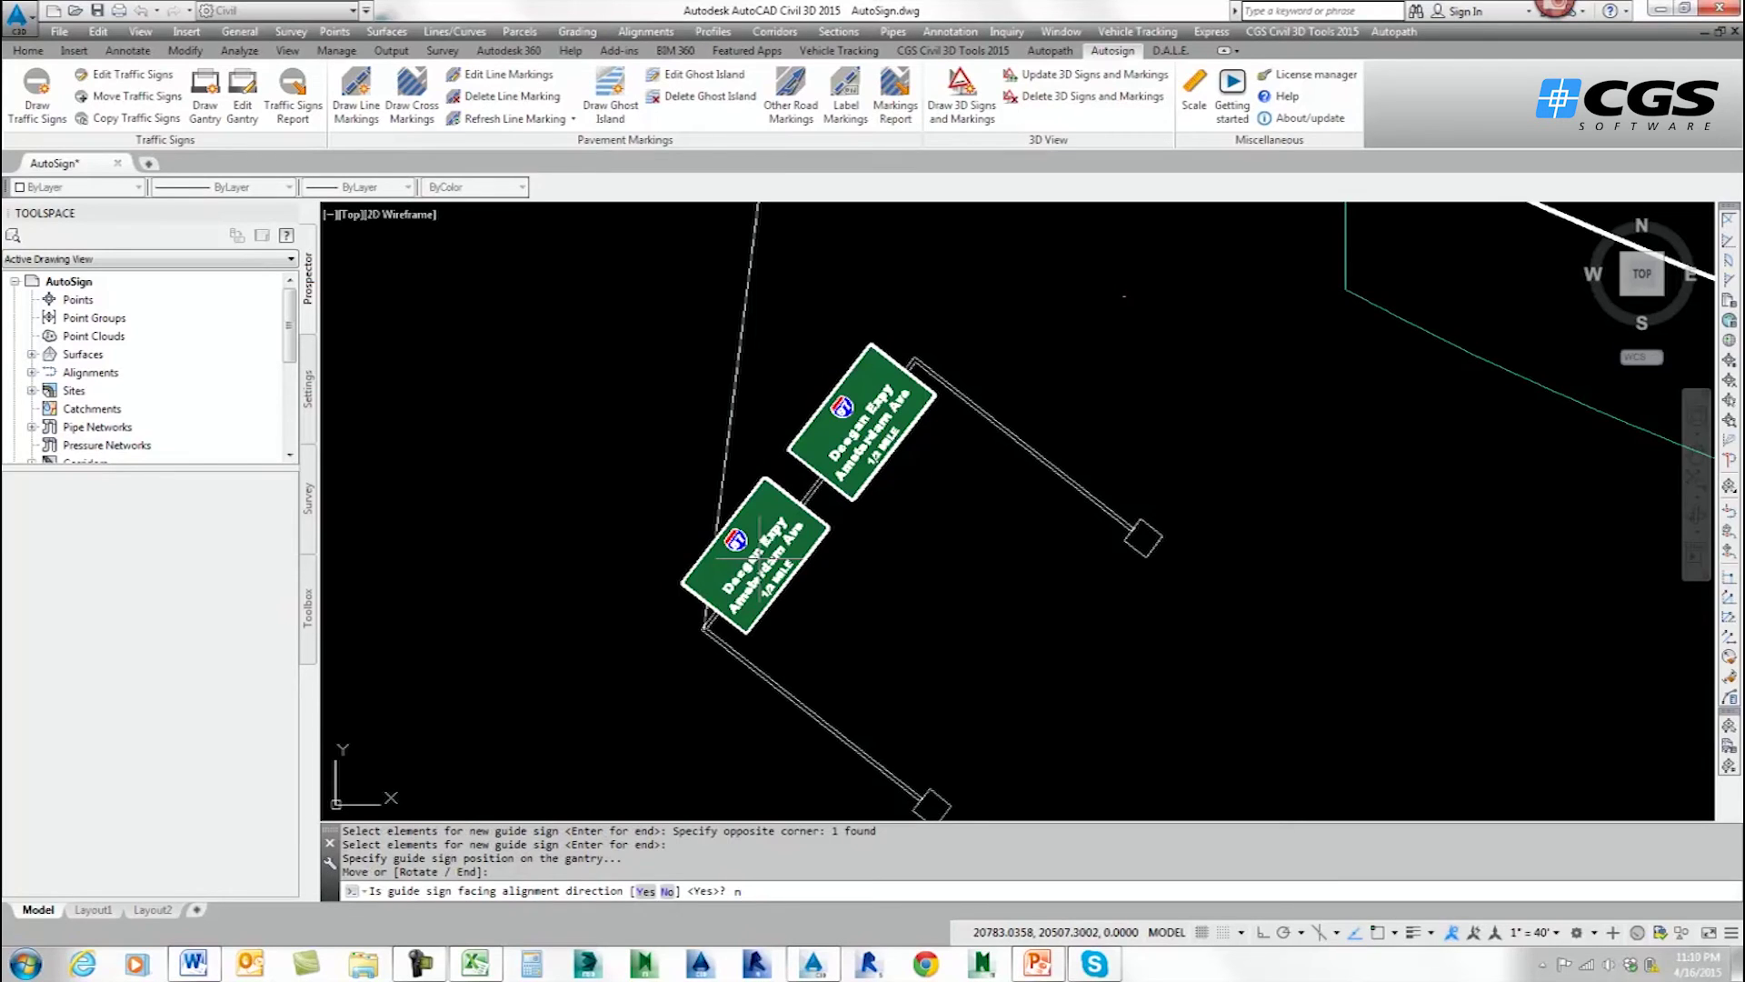
key("Return")
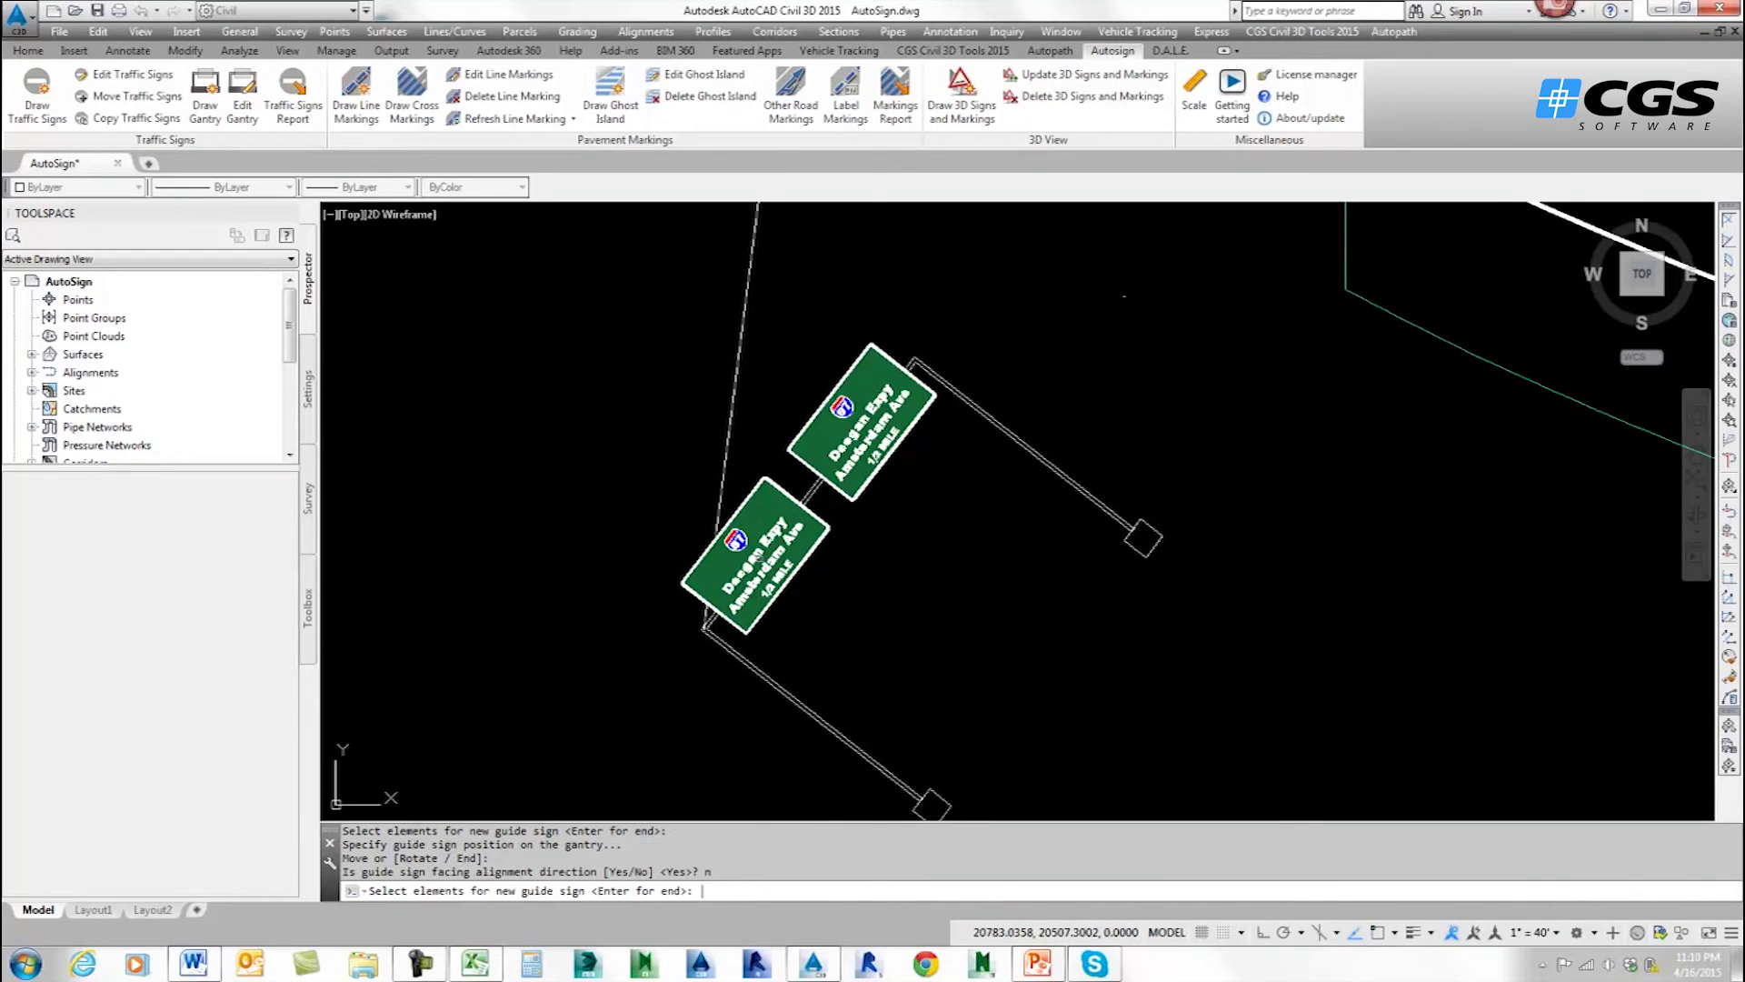
key("Return")
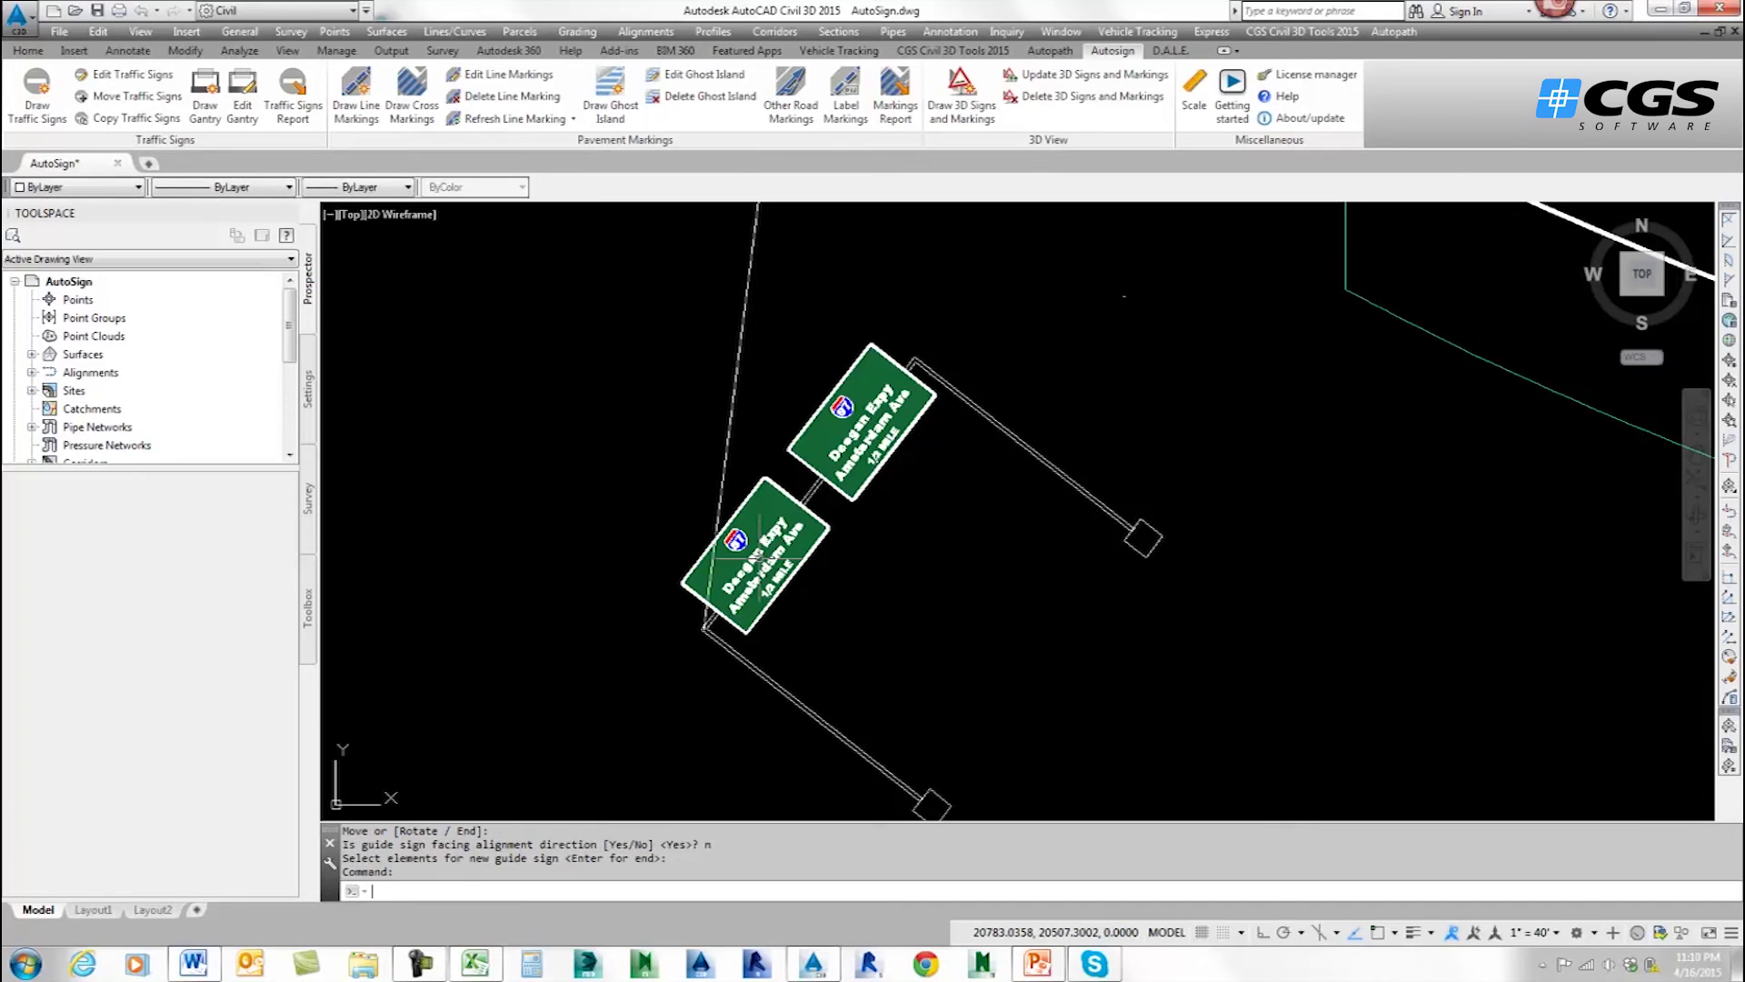
Create a traffic signs report for all signs in the drawing, using the CGS_Standard table style, and place it east of 1st St's curve.
scroll(766, 553, "down", 4)
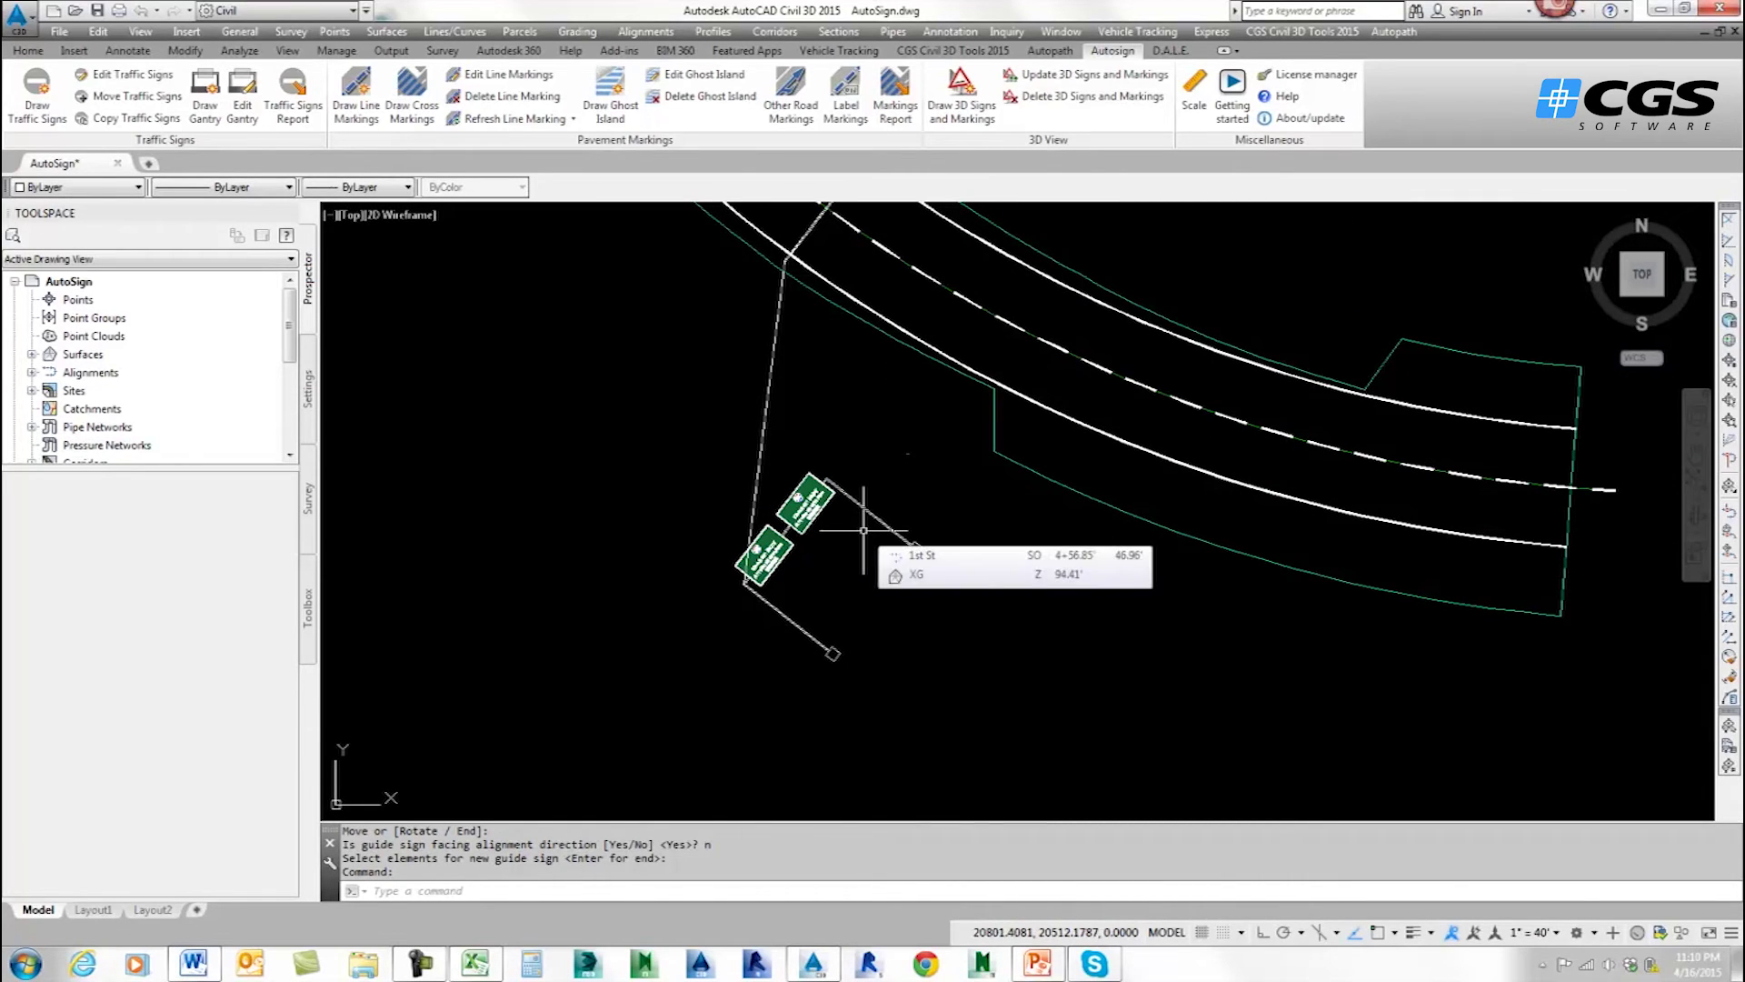
scroll(865, 516, "down", 3)
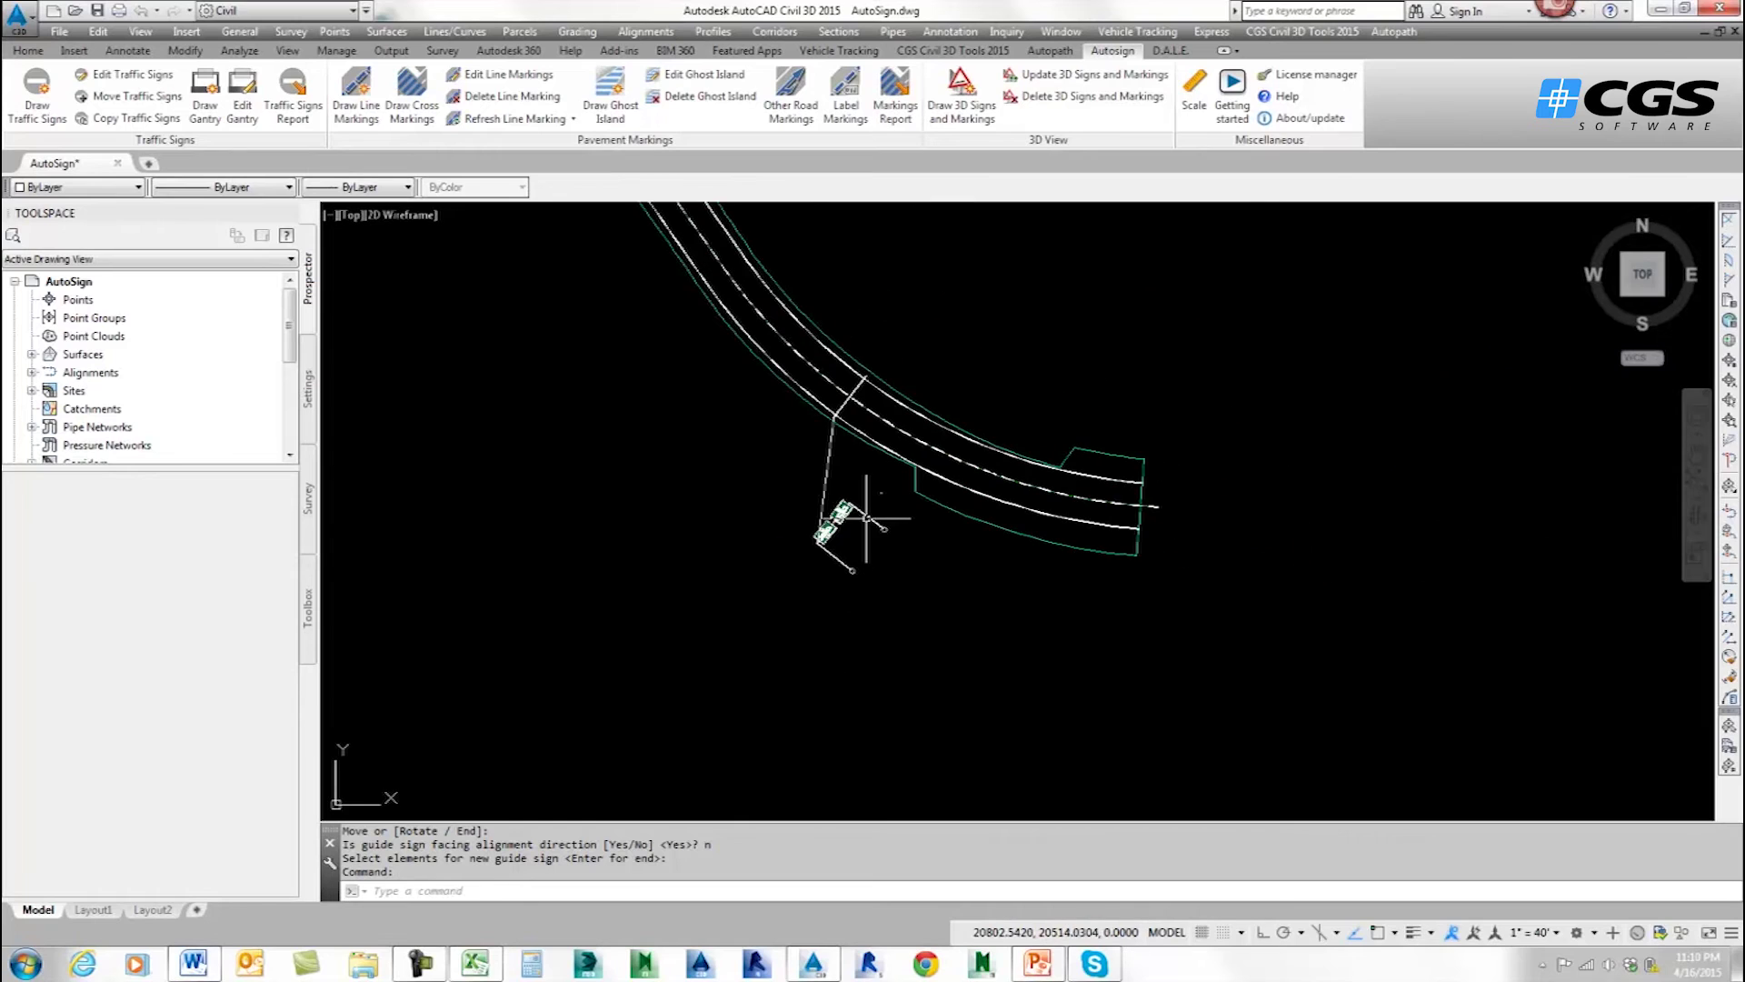
middle_click_drag(789, 463, 850, 513)
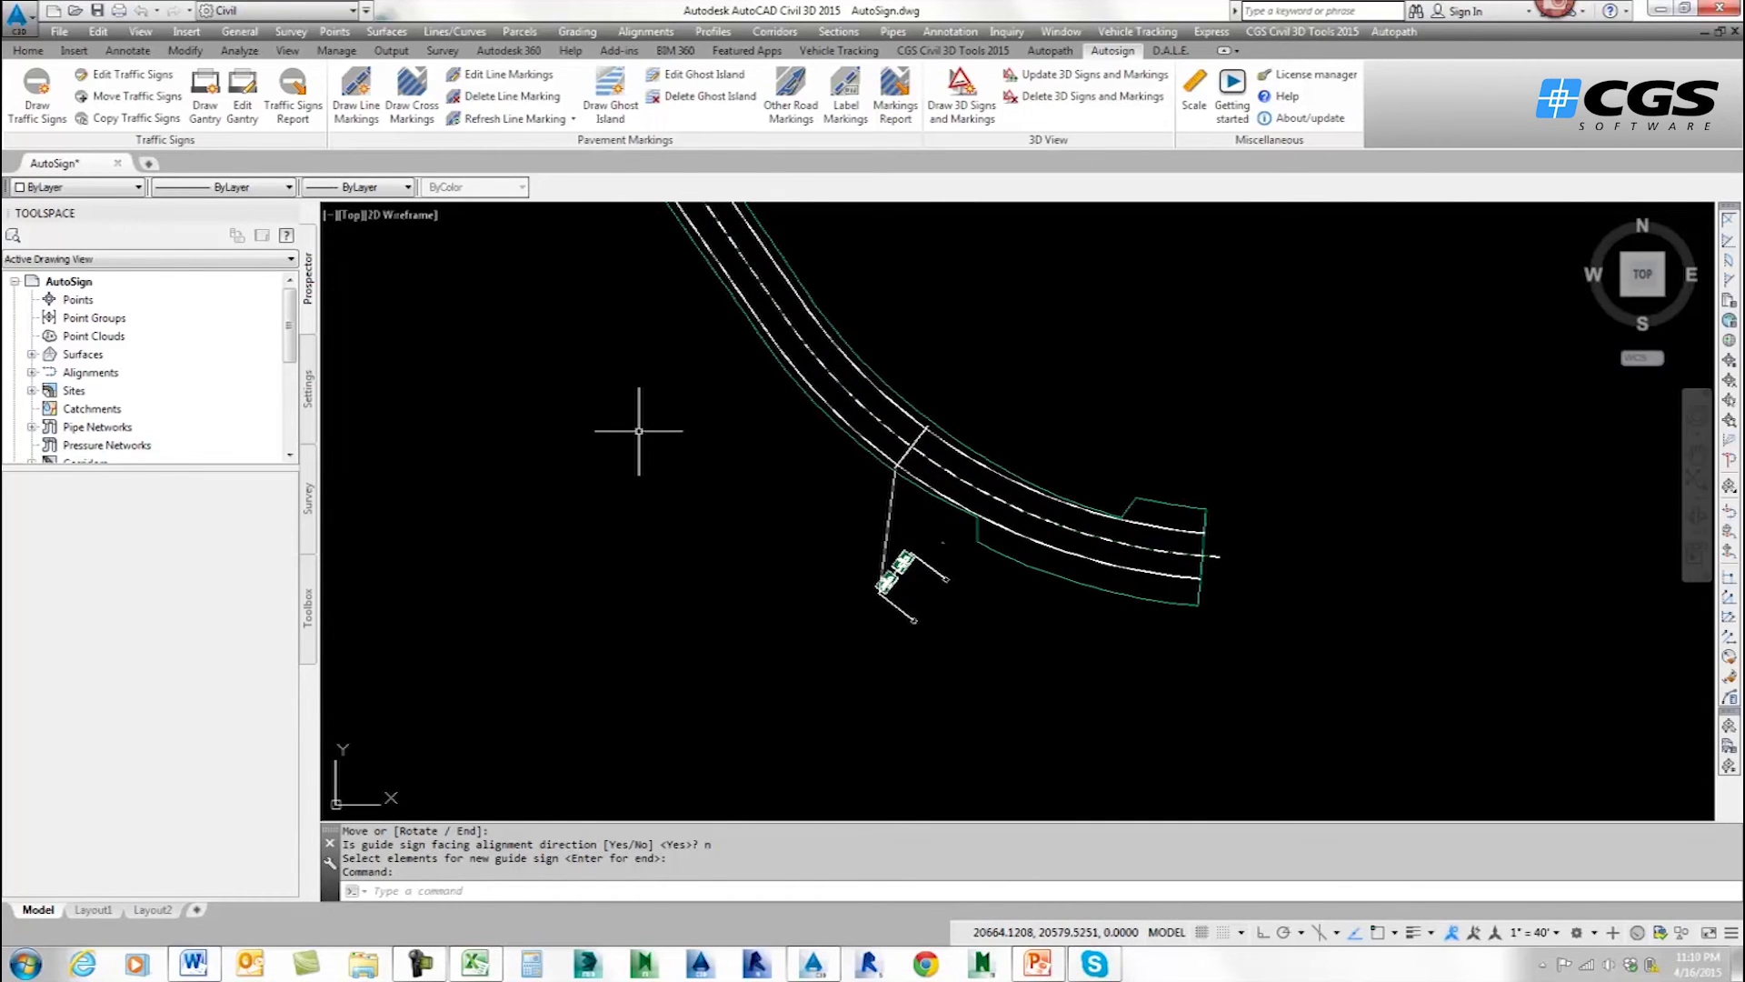
left_click(294, 91)
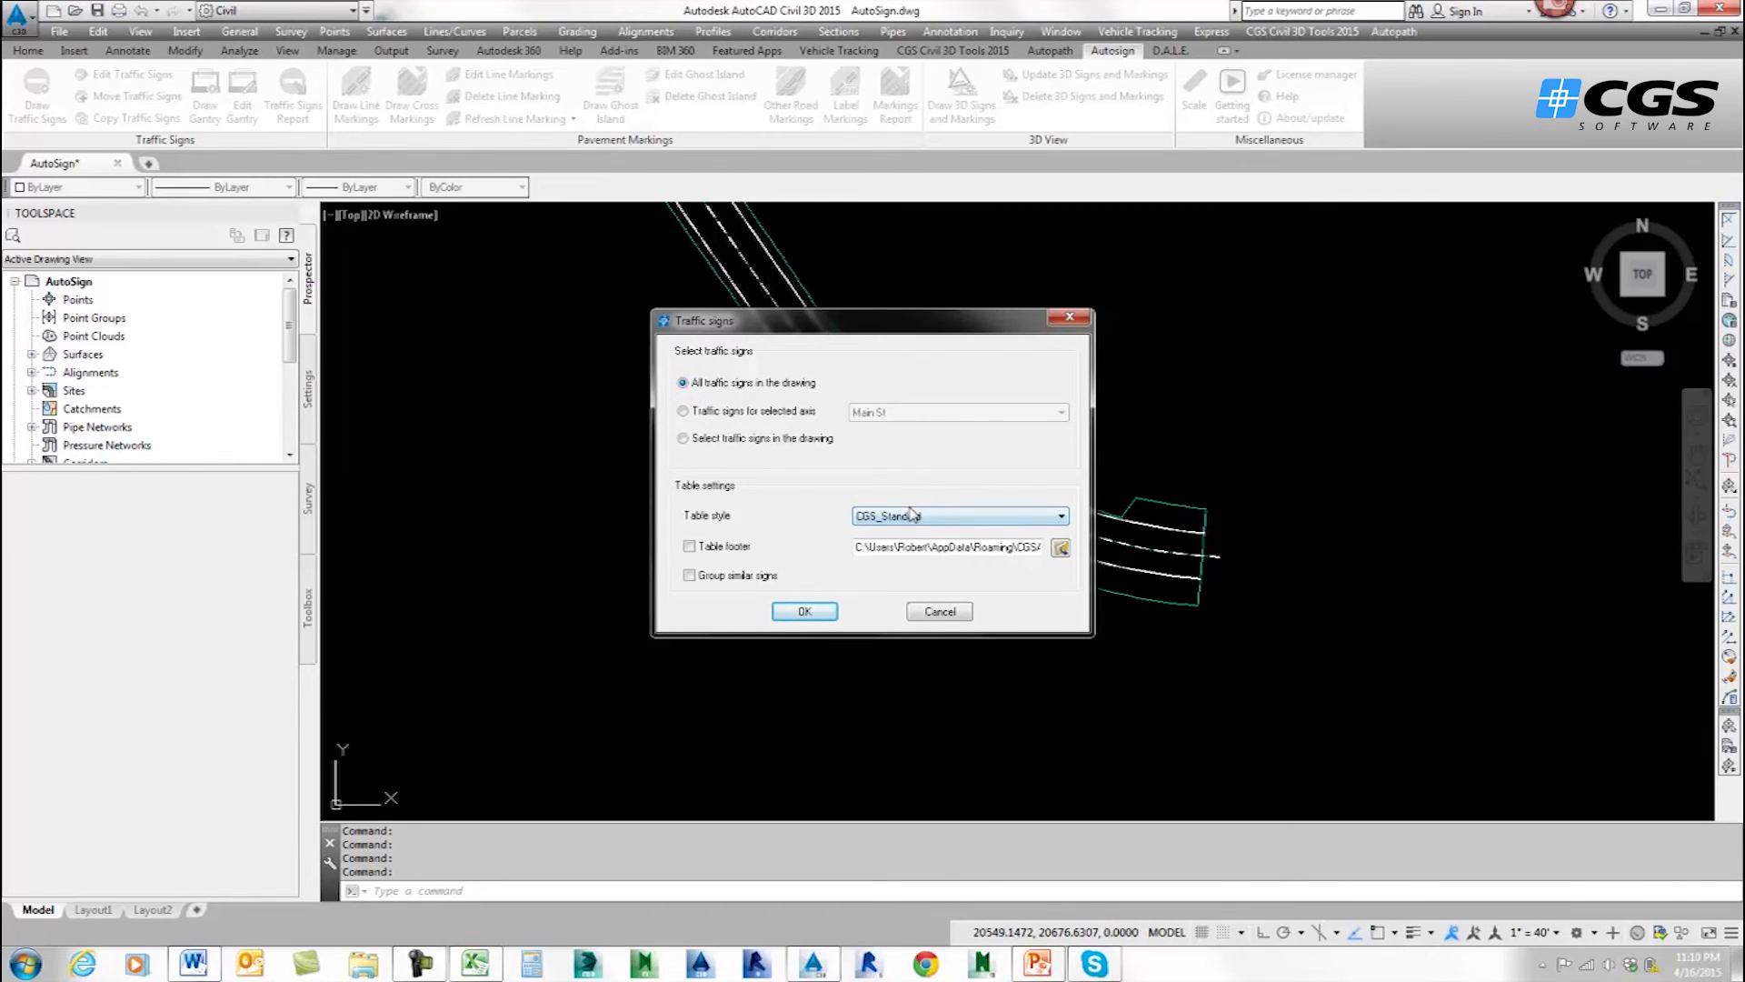
left_click(806, 612)
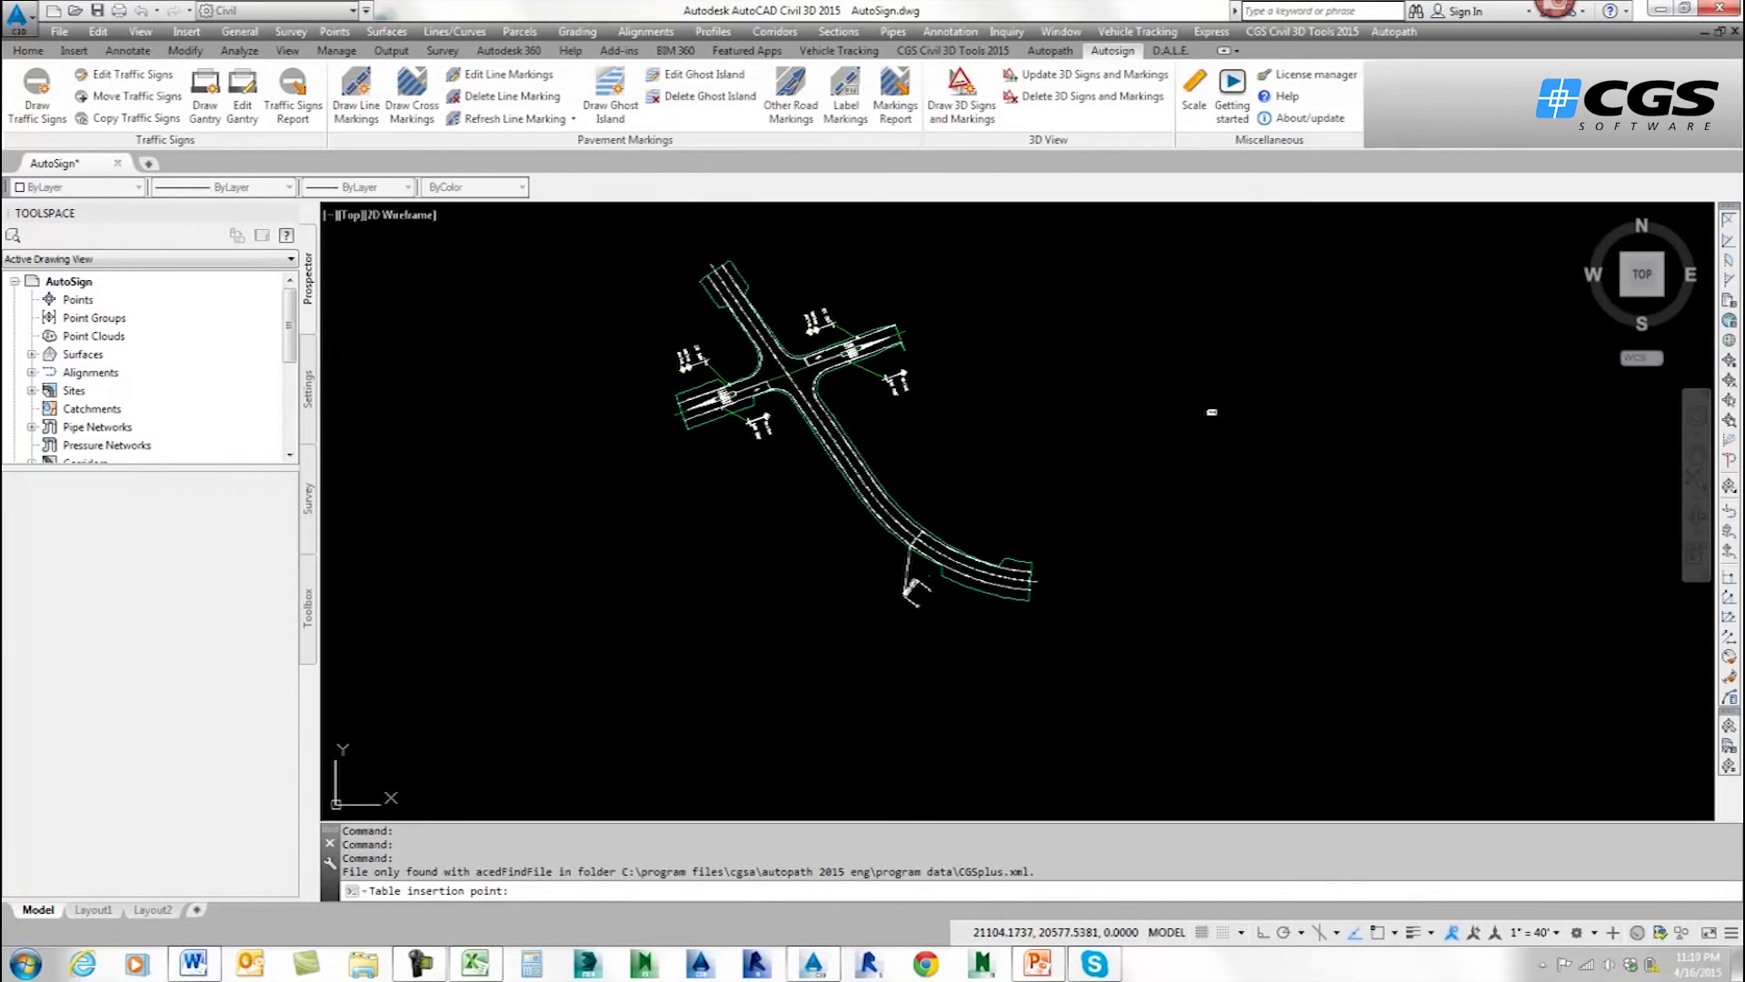
left_click(1169, 534)
scroll(1170, 528, "up", 7)
scroll(1170, 528, "up", 8)
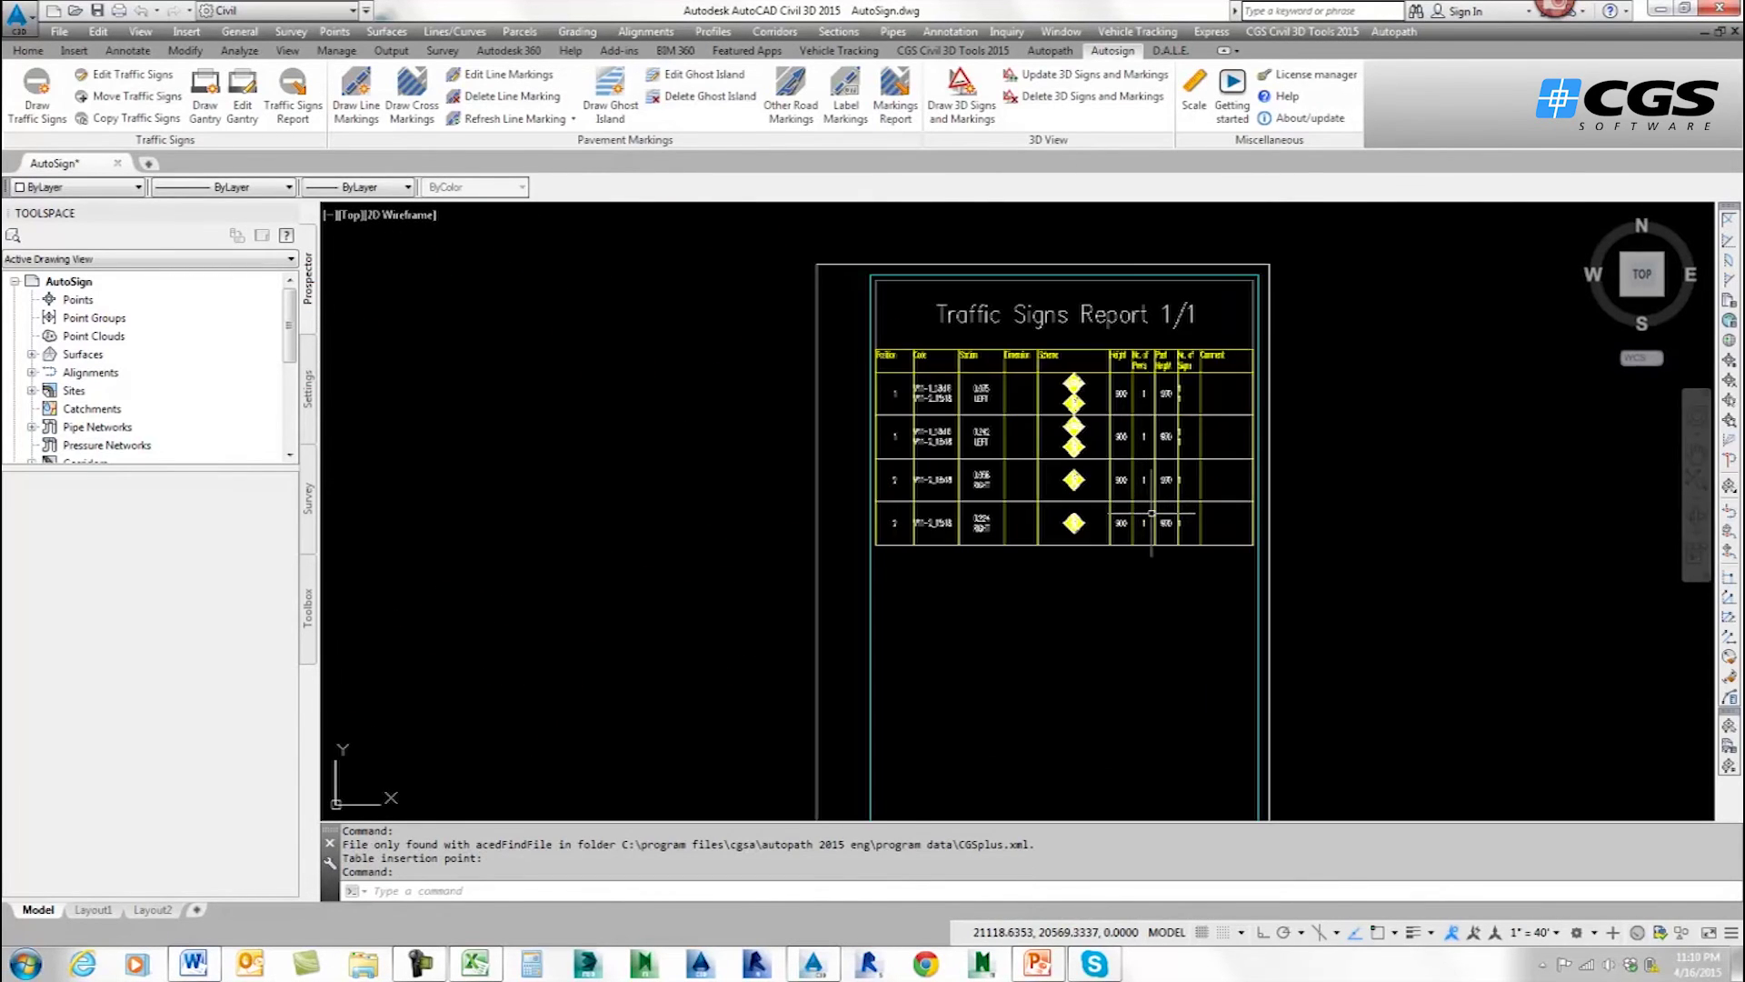
scroll(1009, 505, "up", 3)
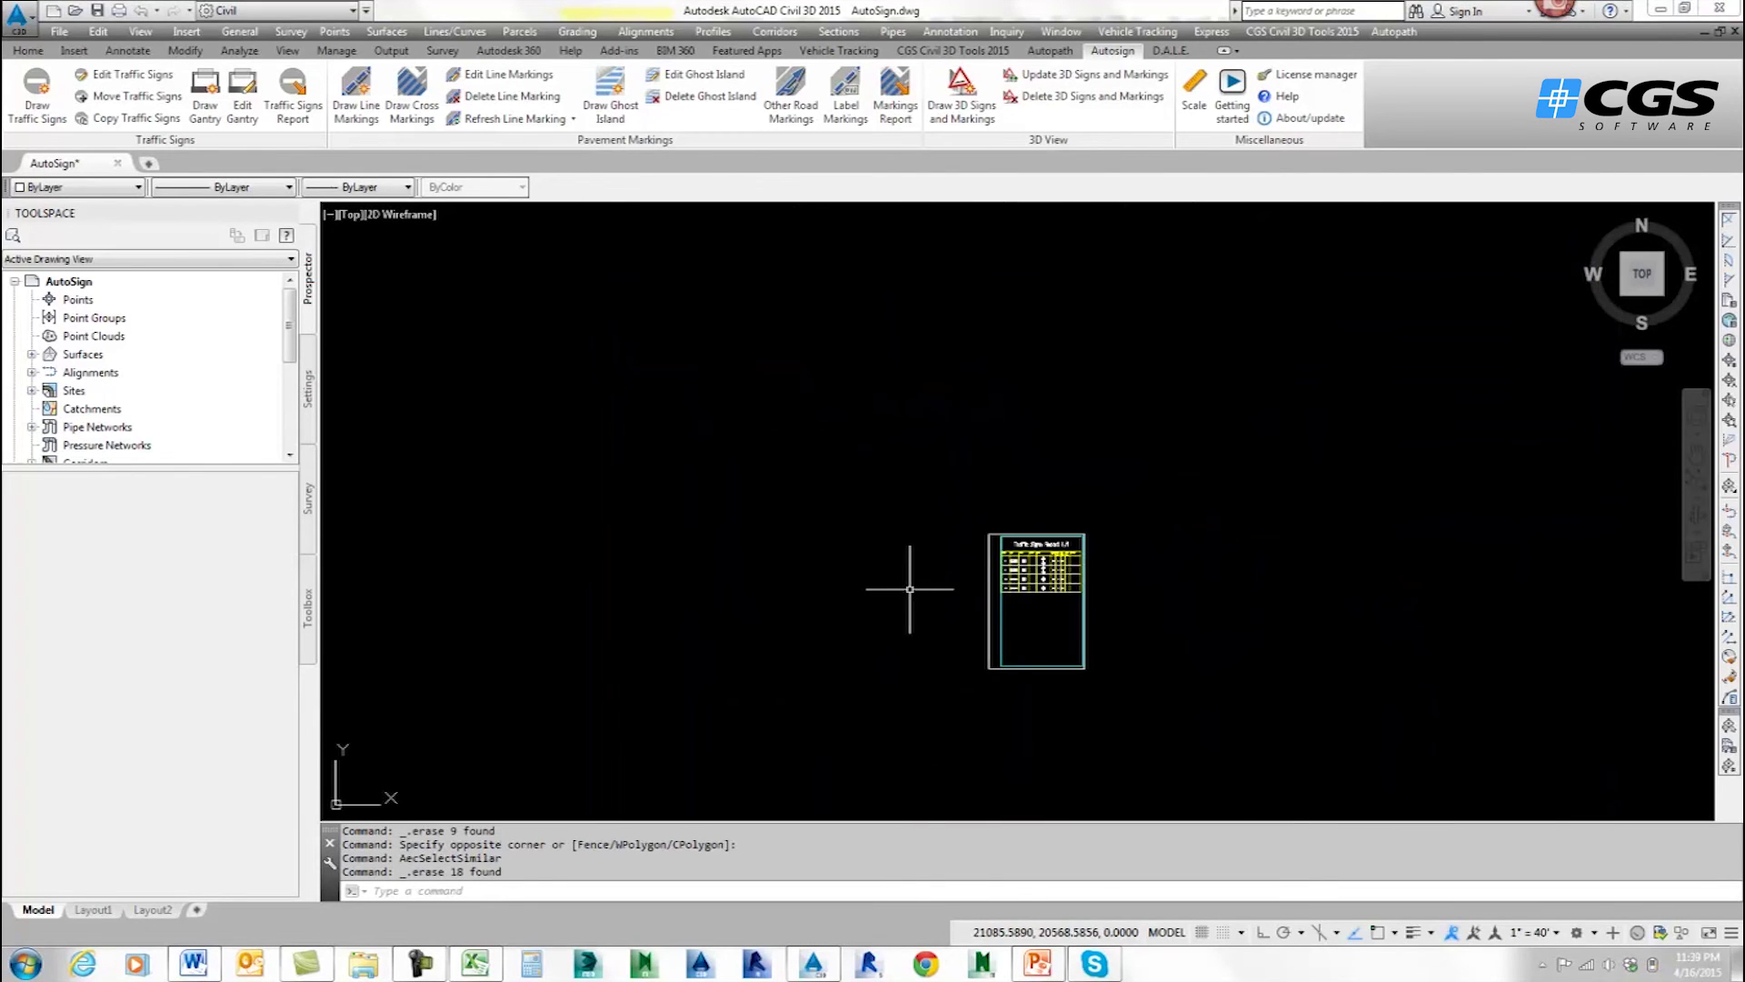
Label the pavement markings of the intersection's northeast arm as a group, with the reference point on its stop line and leaders running up to the northeast.
scroll(909, 589, "down", 2)
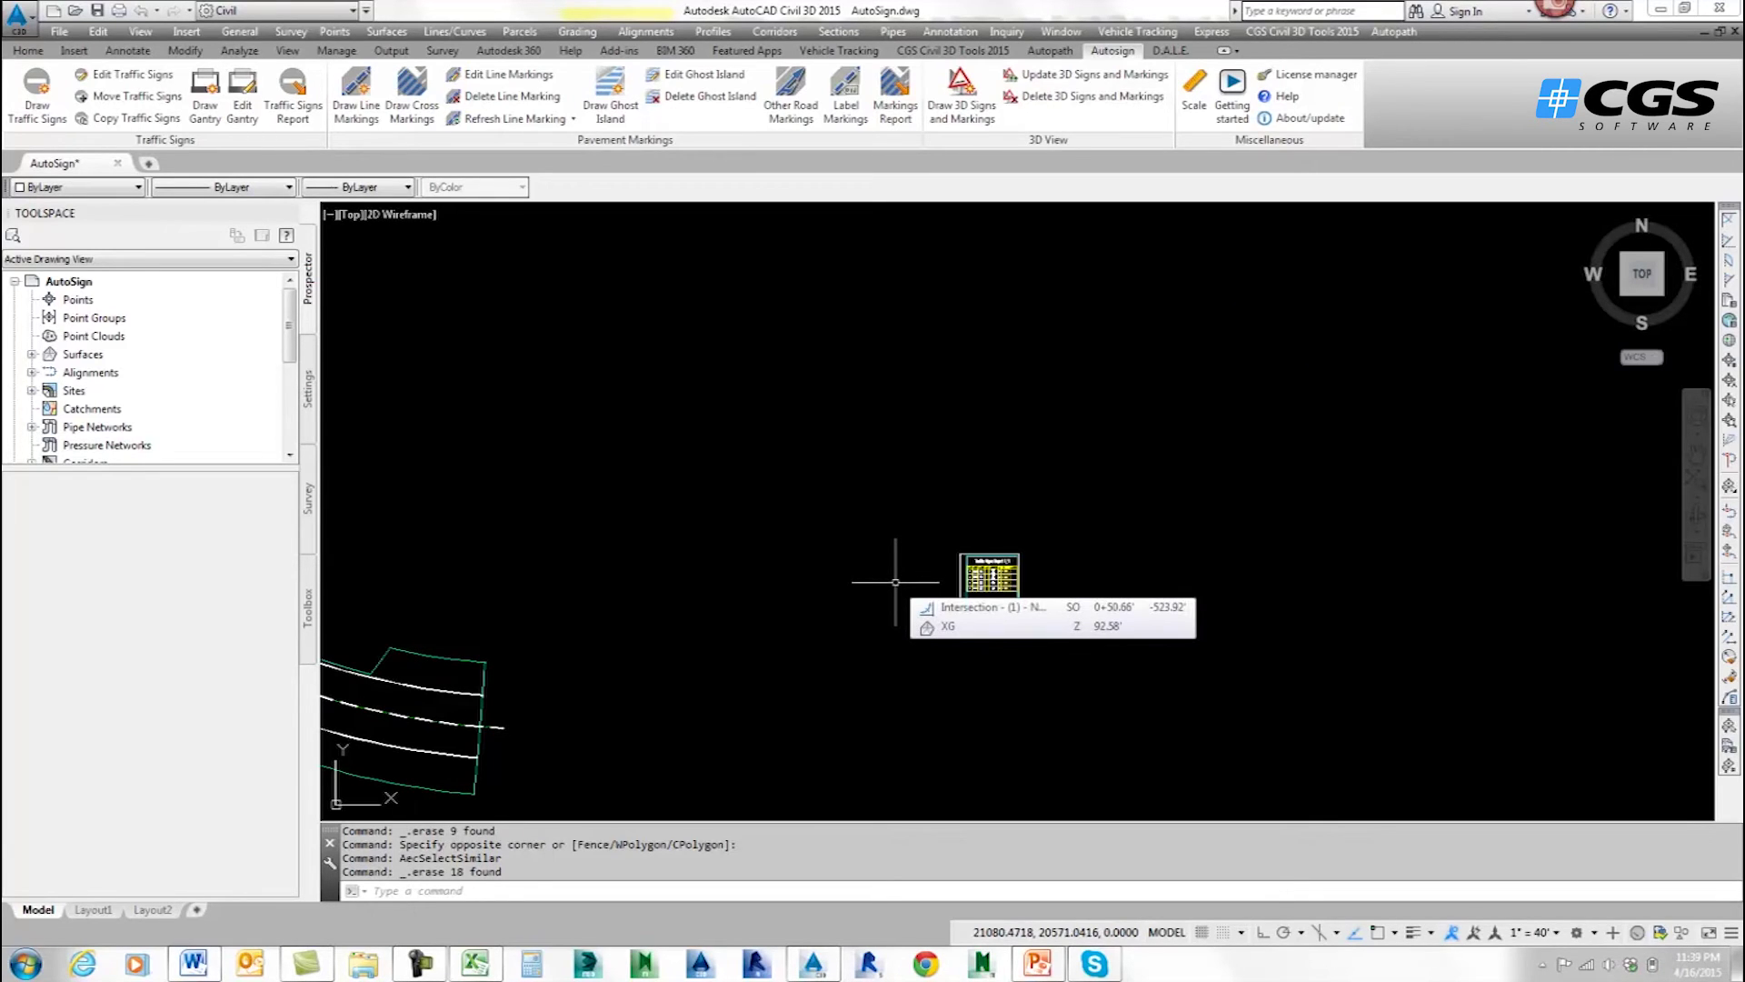
scroll(806, 483, "down", 2)
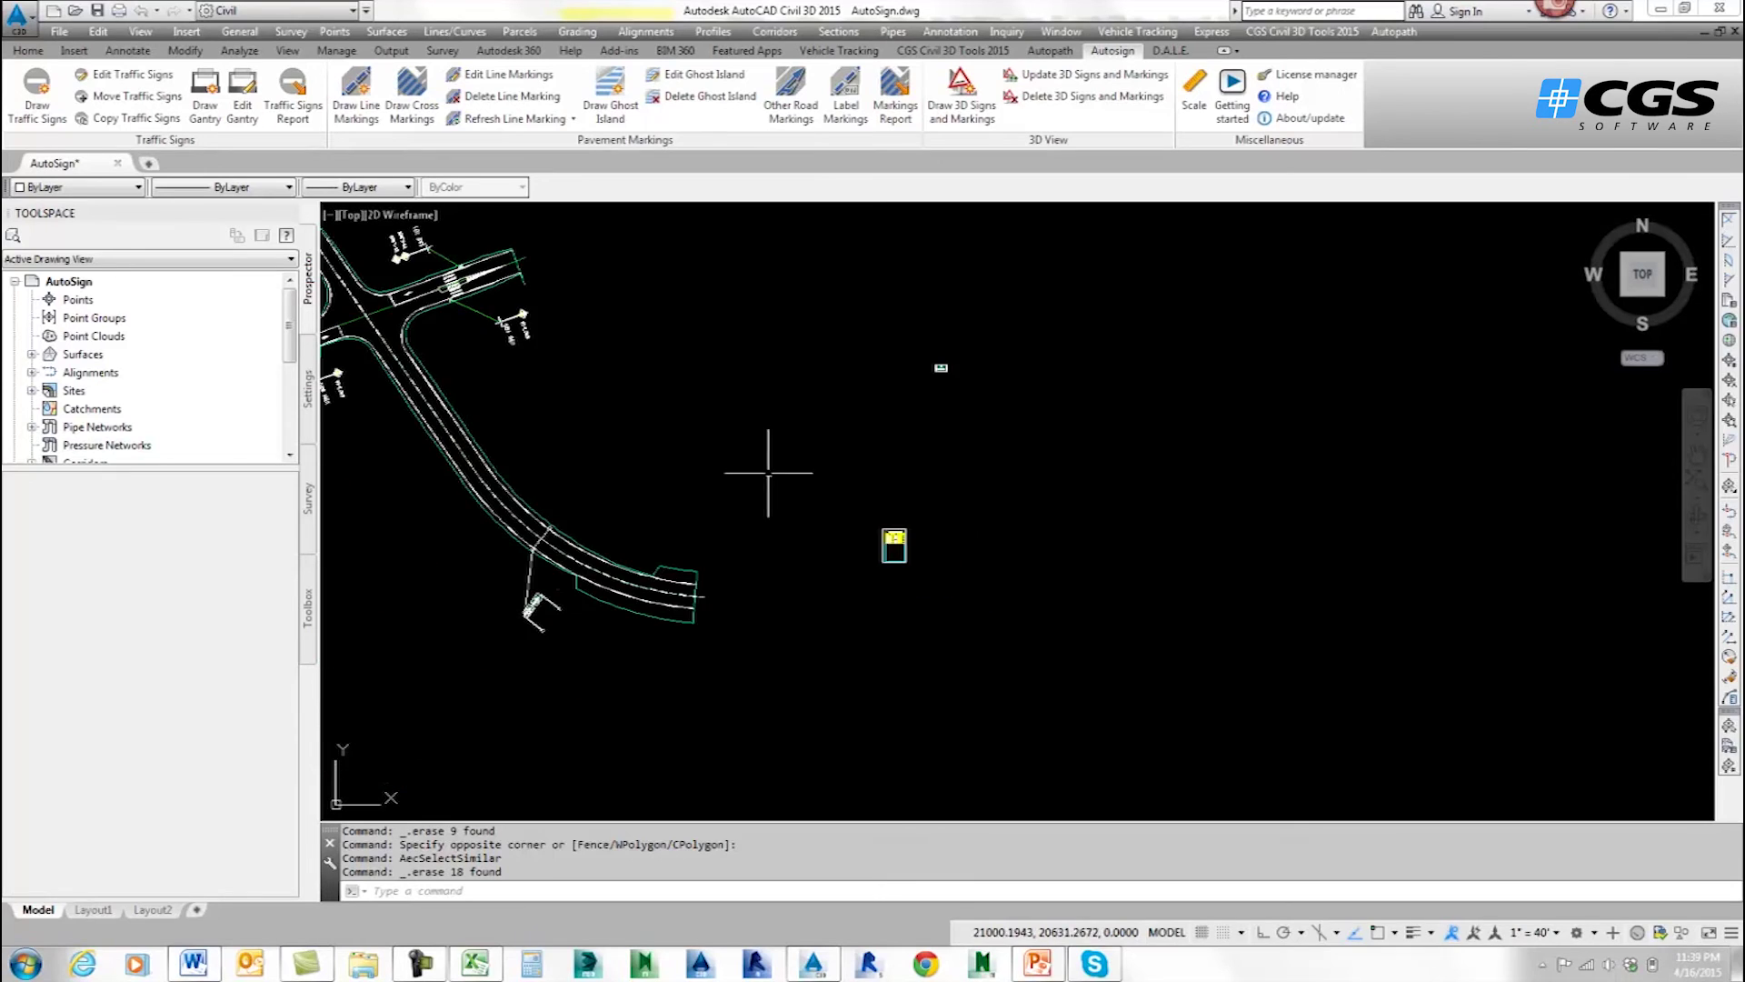
middle_click_drag(807, 483, 1075, 626)
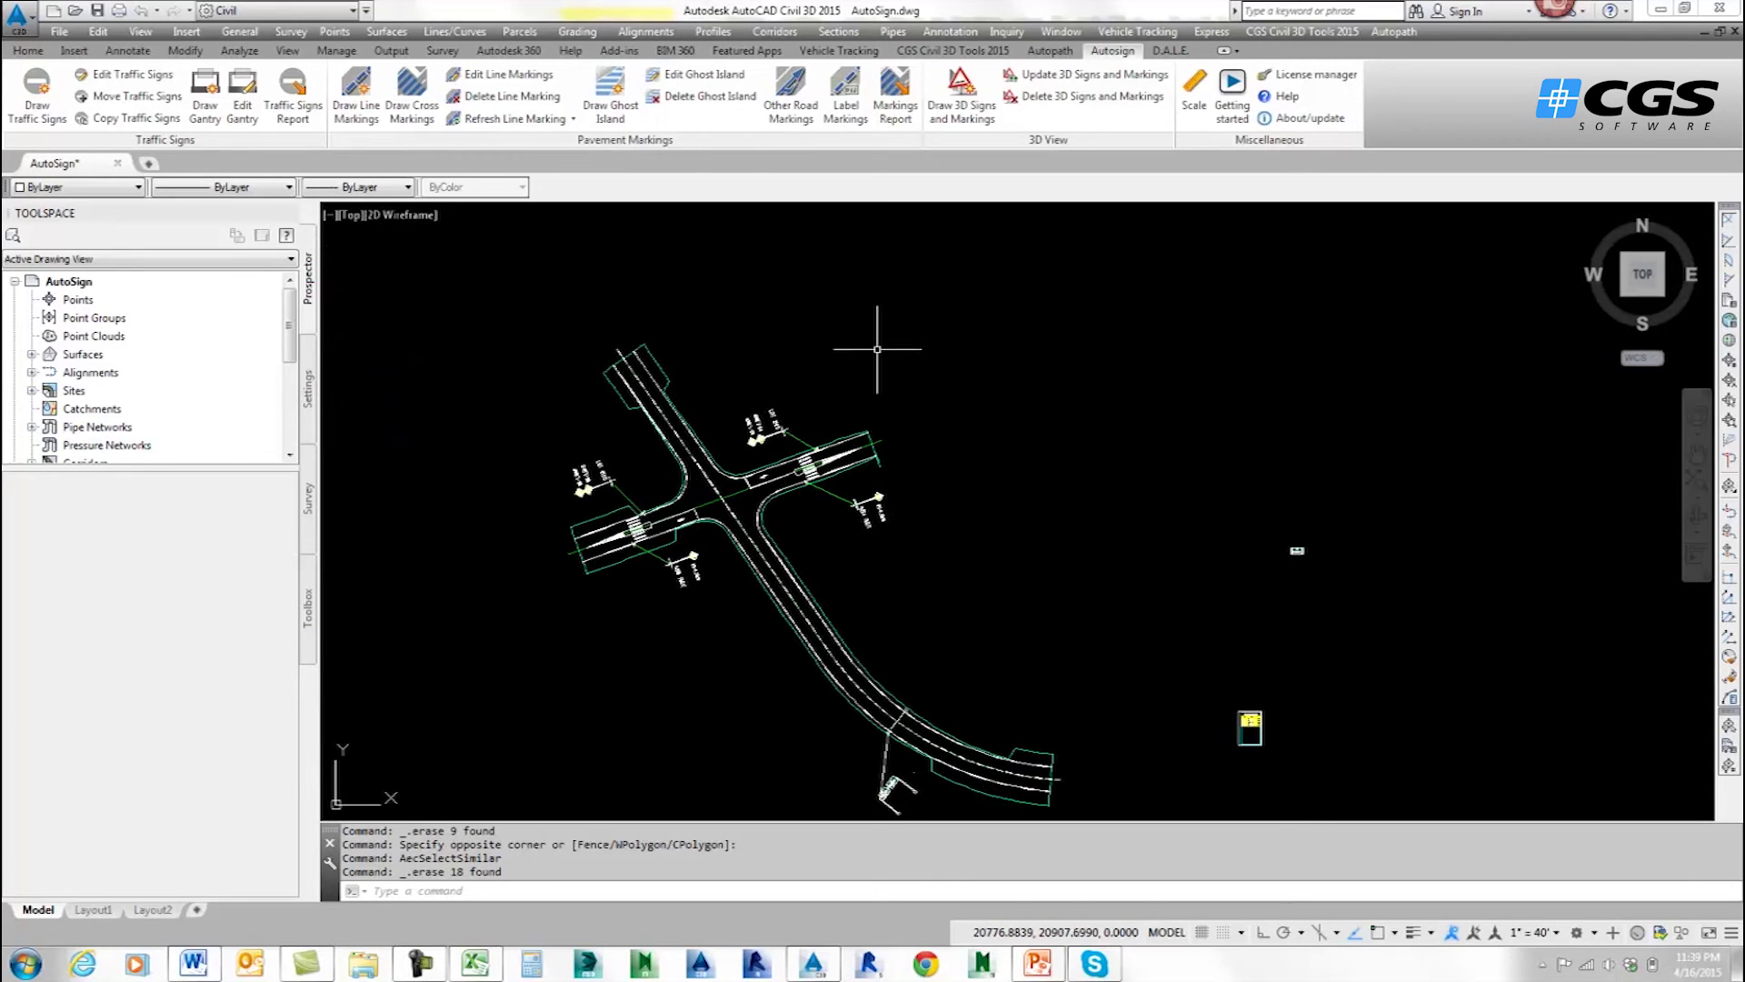
left_click(847, 100)
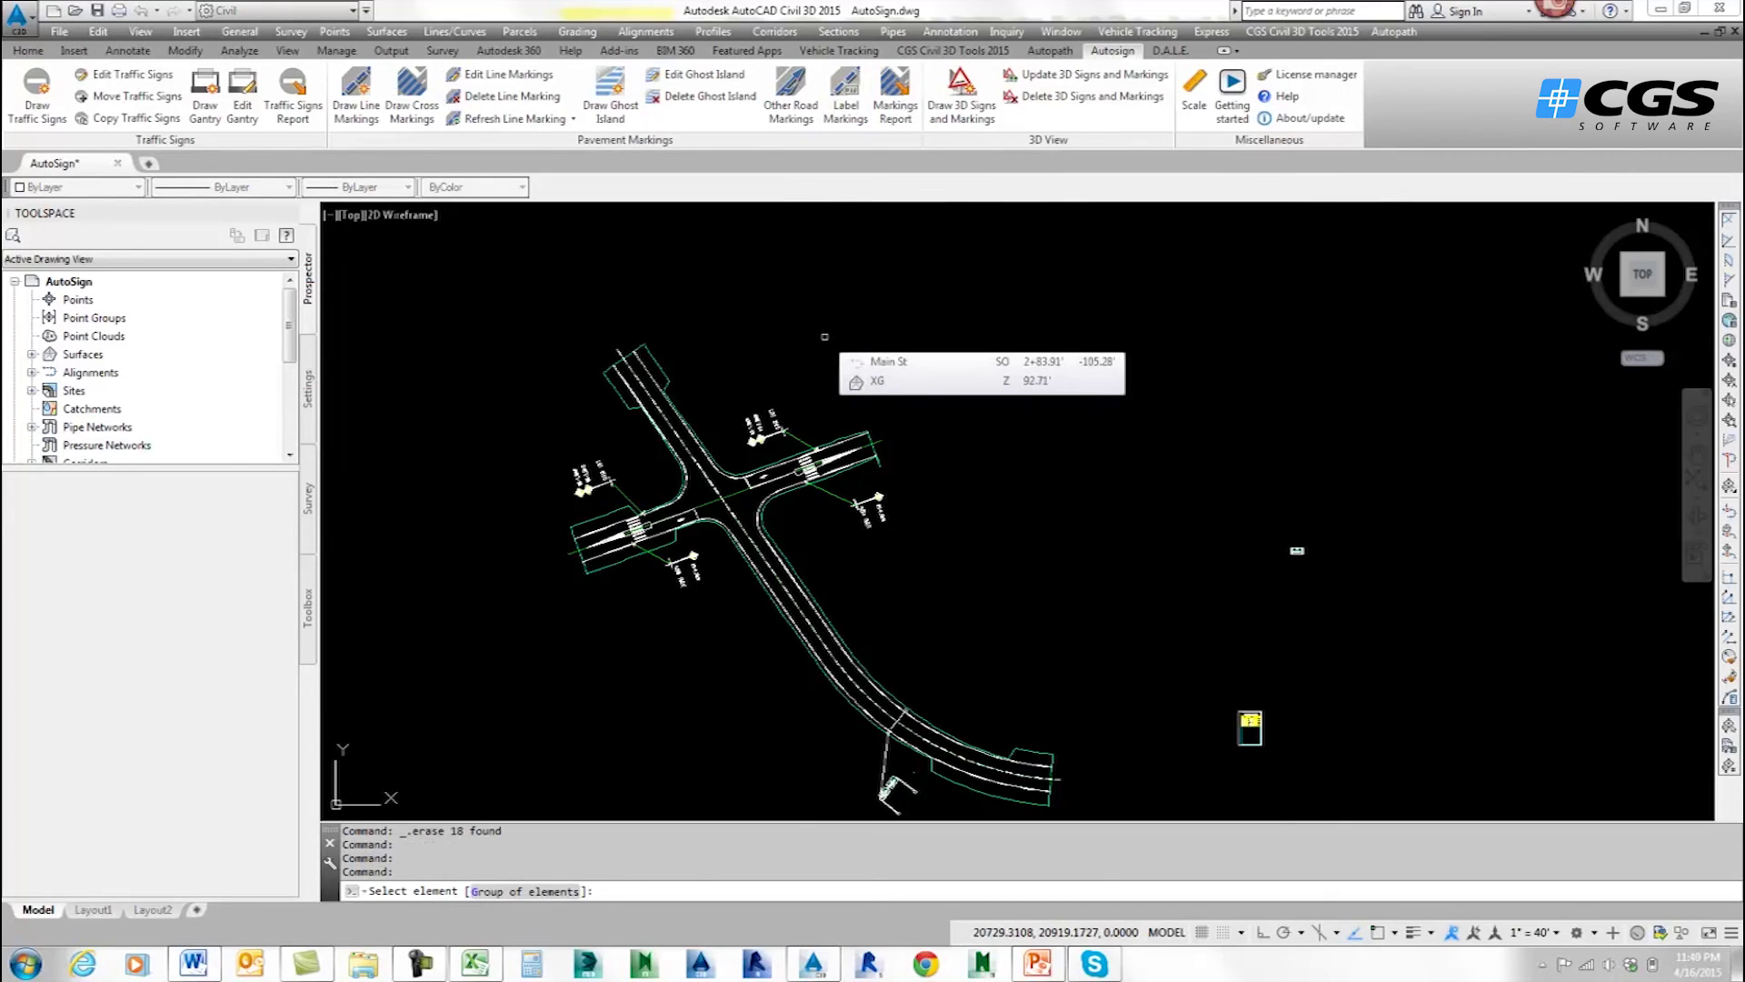
type("g")
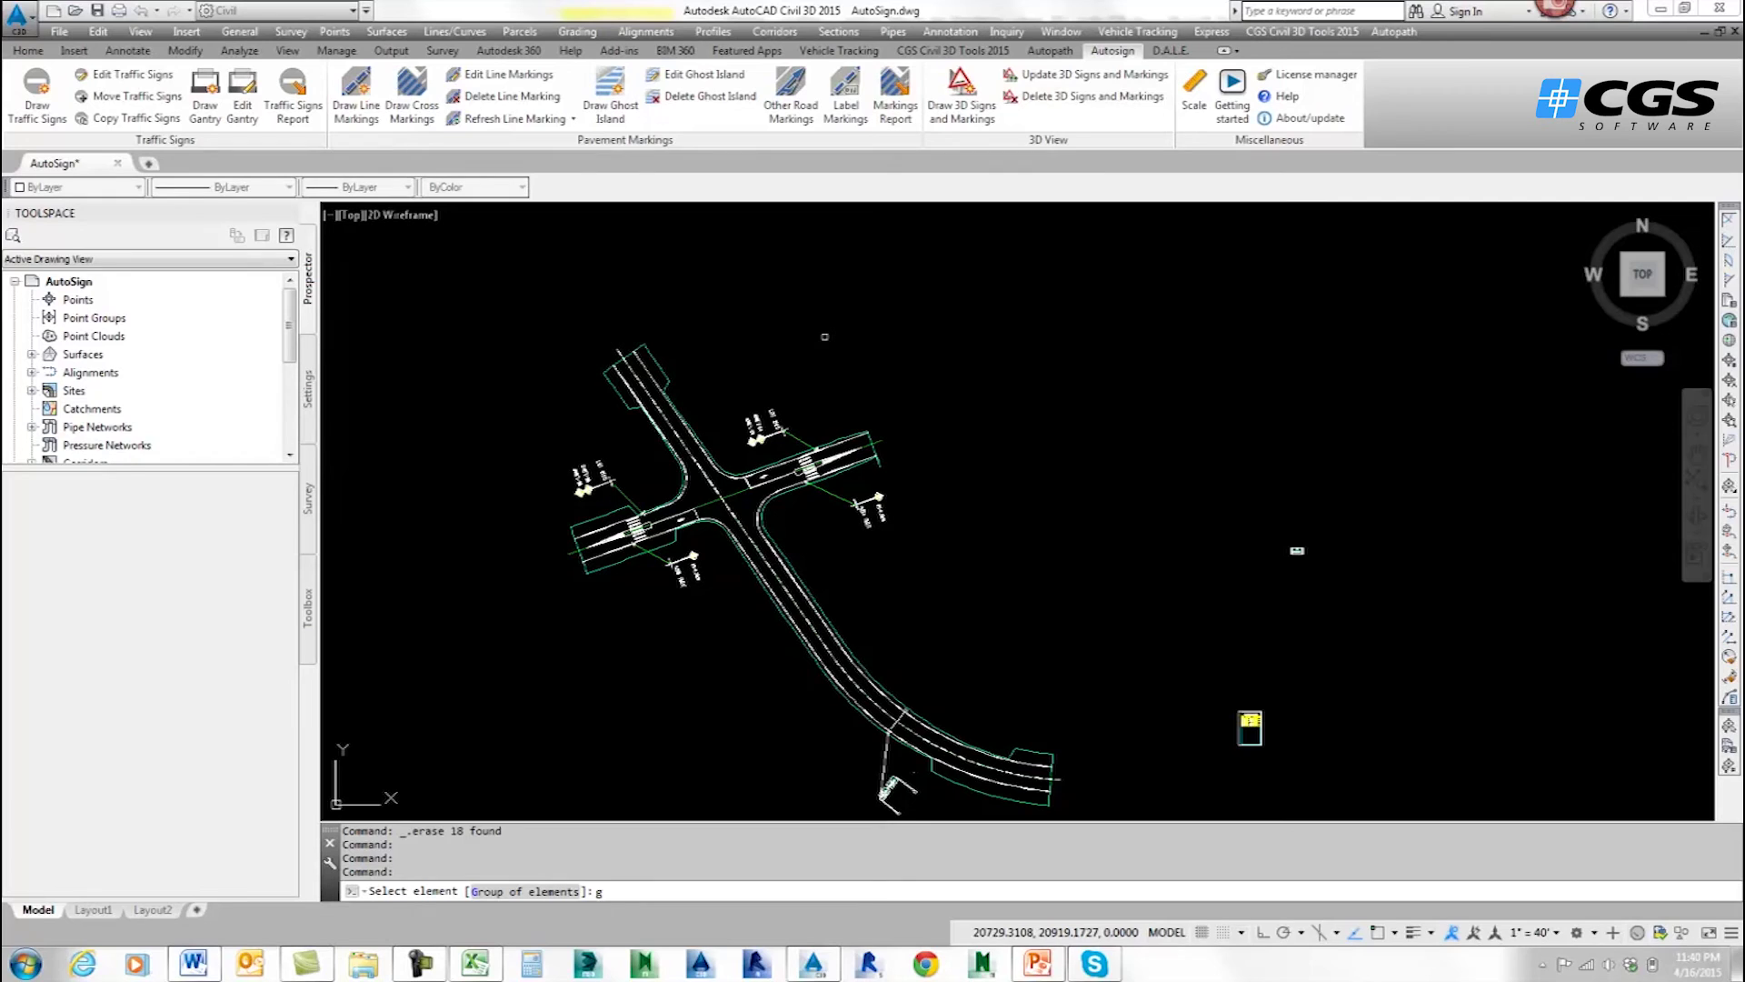
key("Return")
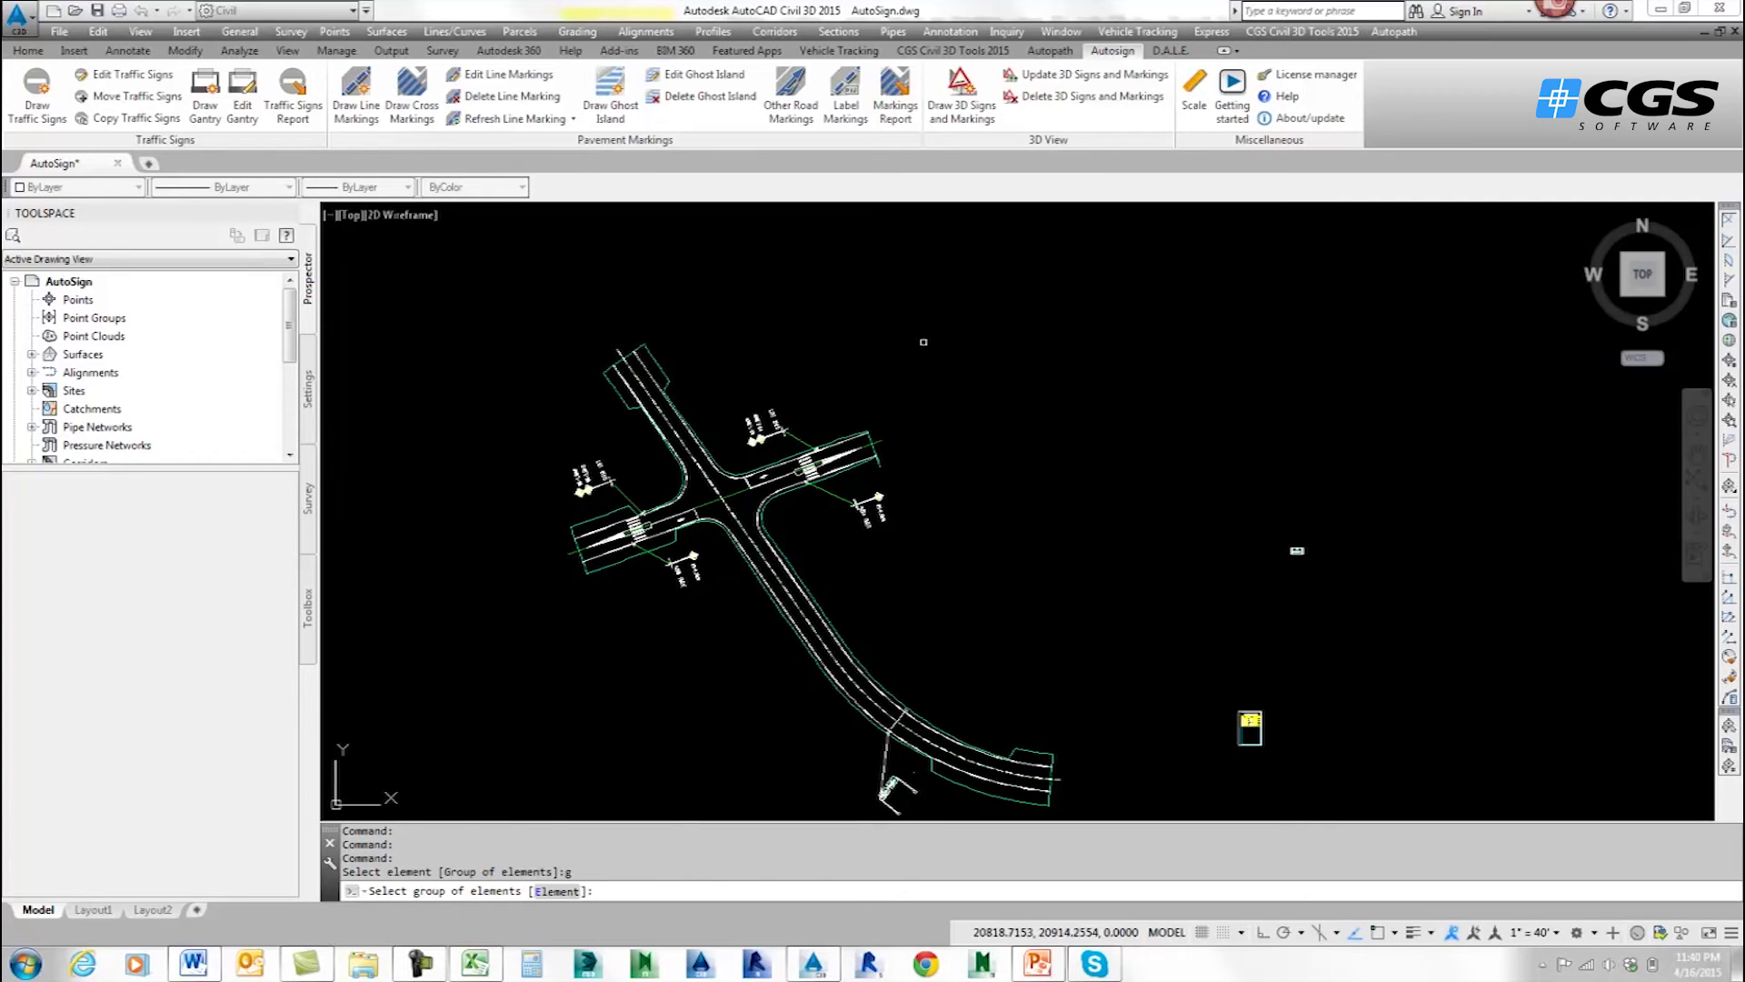
left_click(934, 327)
left_click(689, 523)
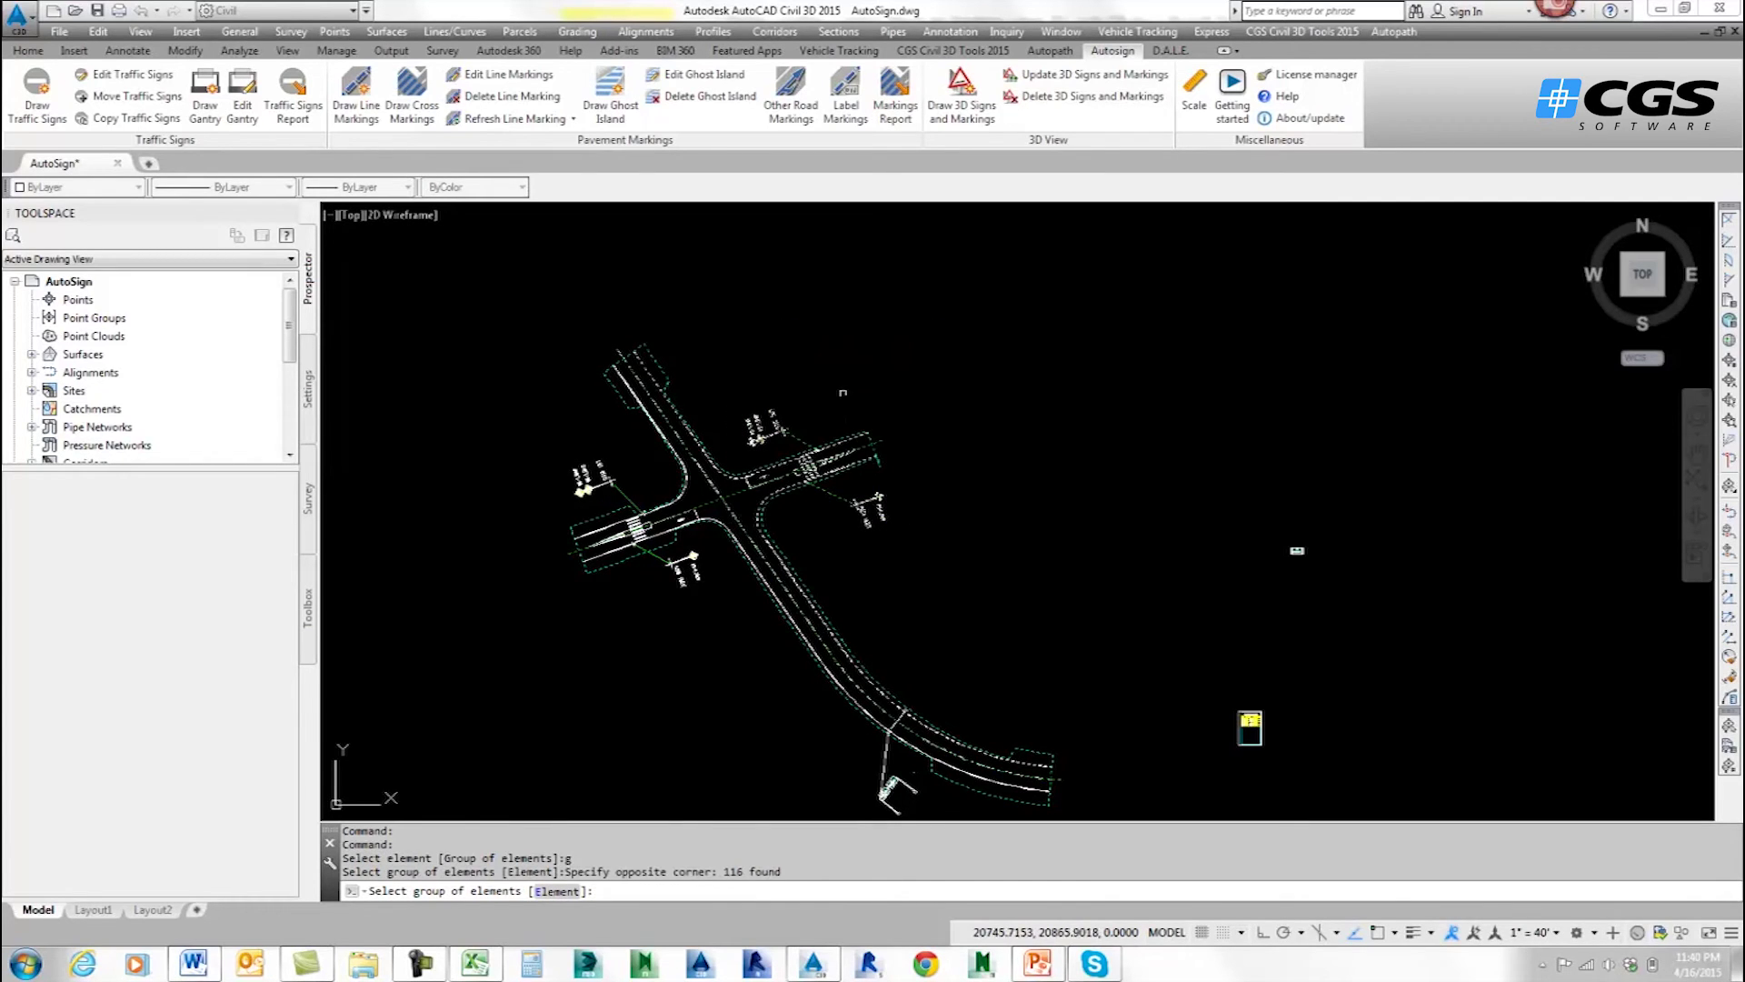
right_click(848, 390)
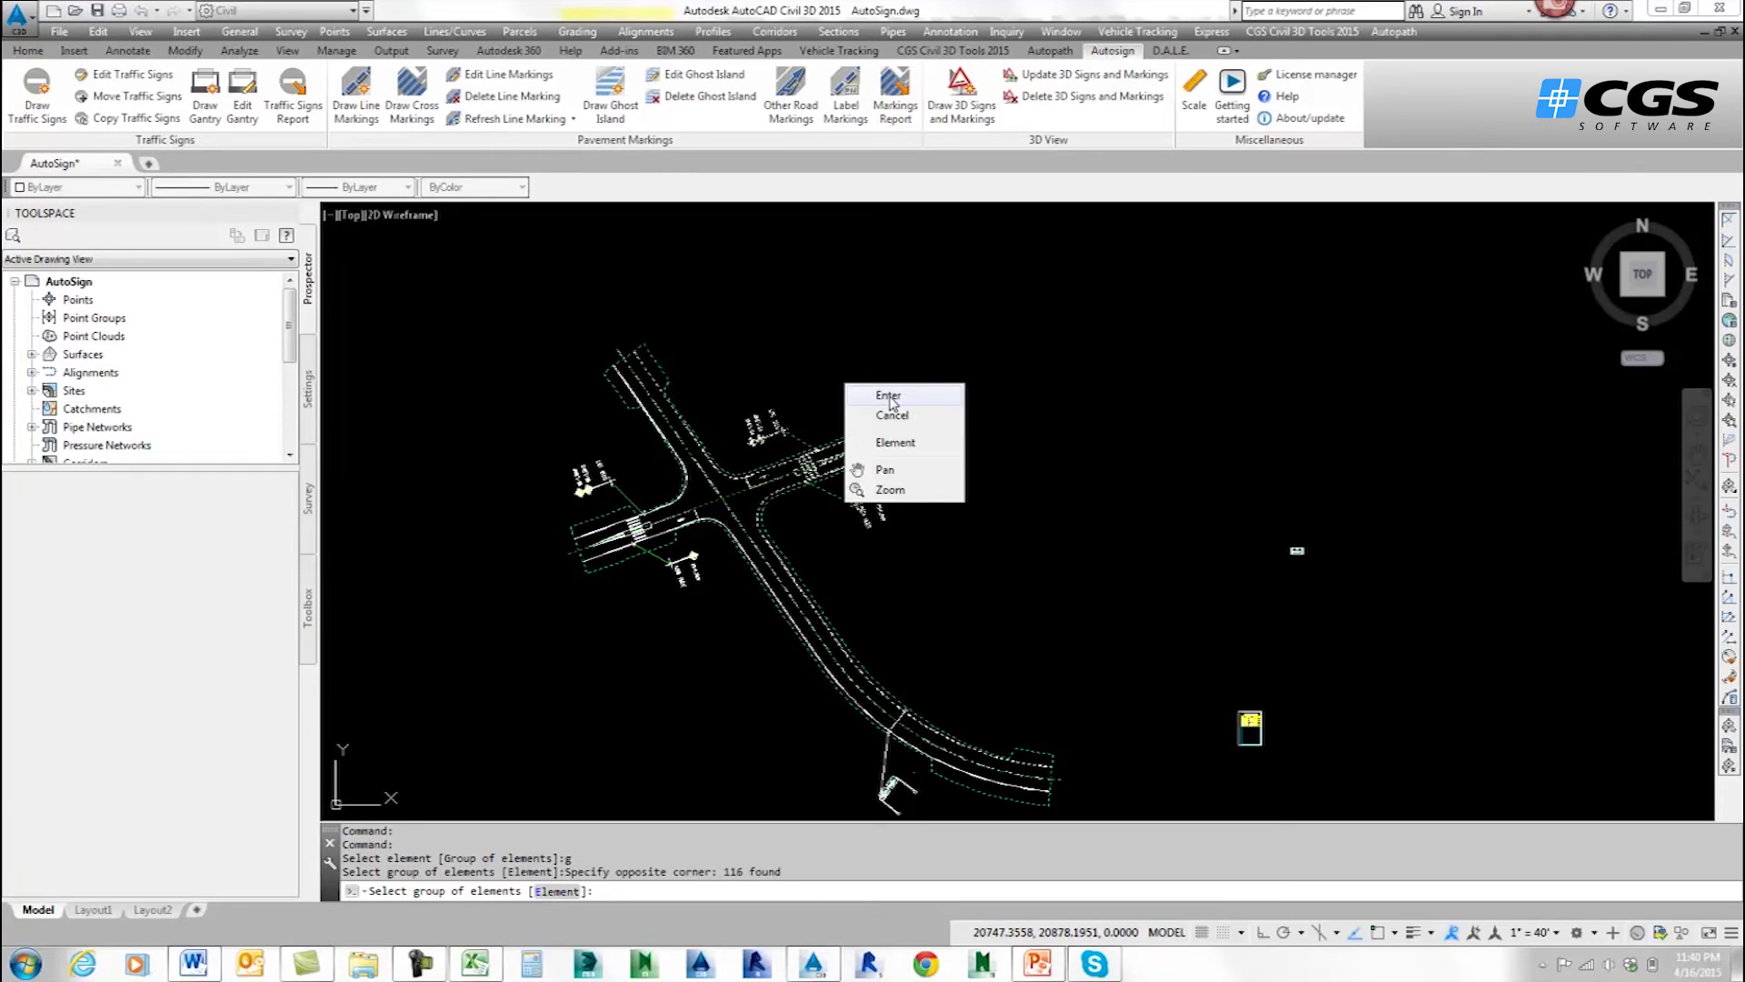
left_click(890, 398)
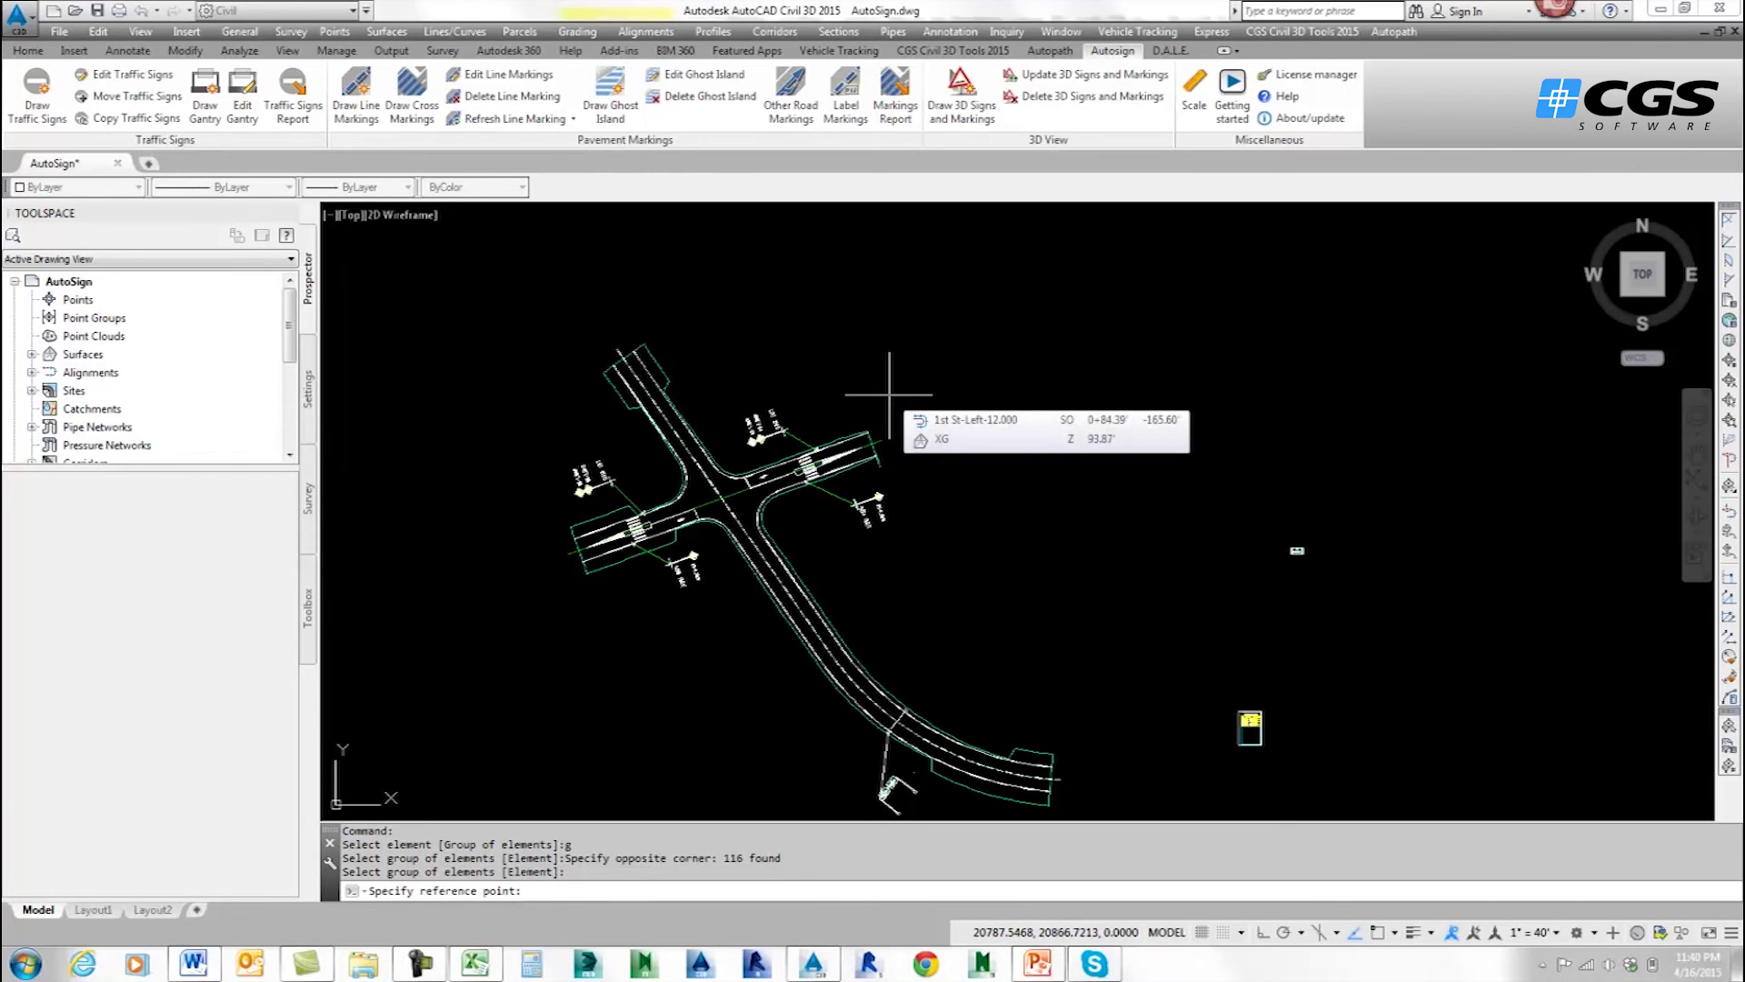
scroll(707, 500, "up", 8)
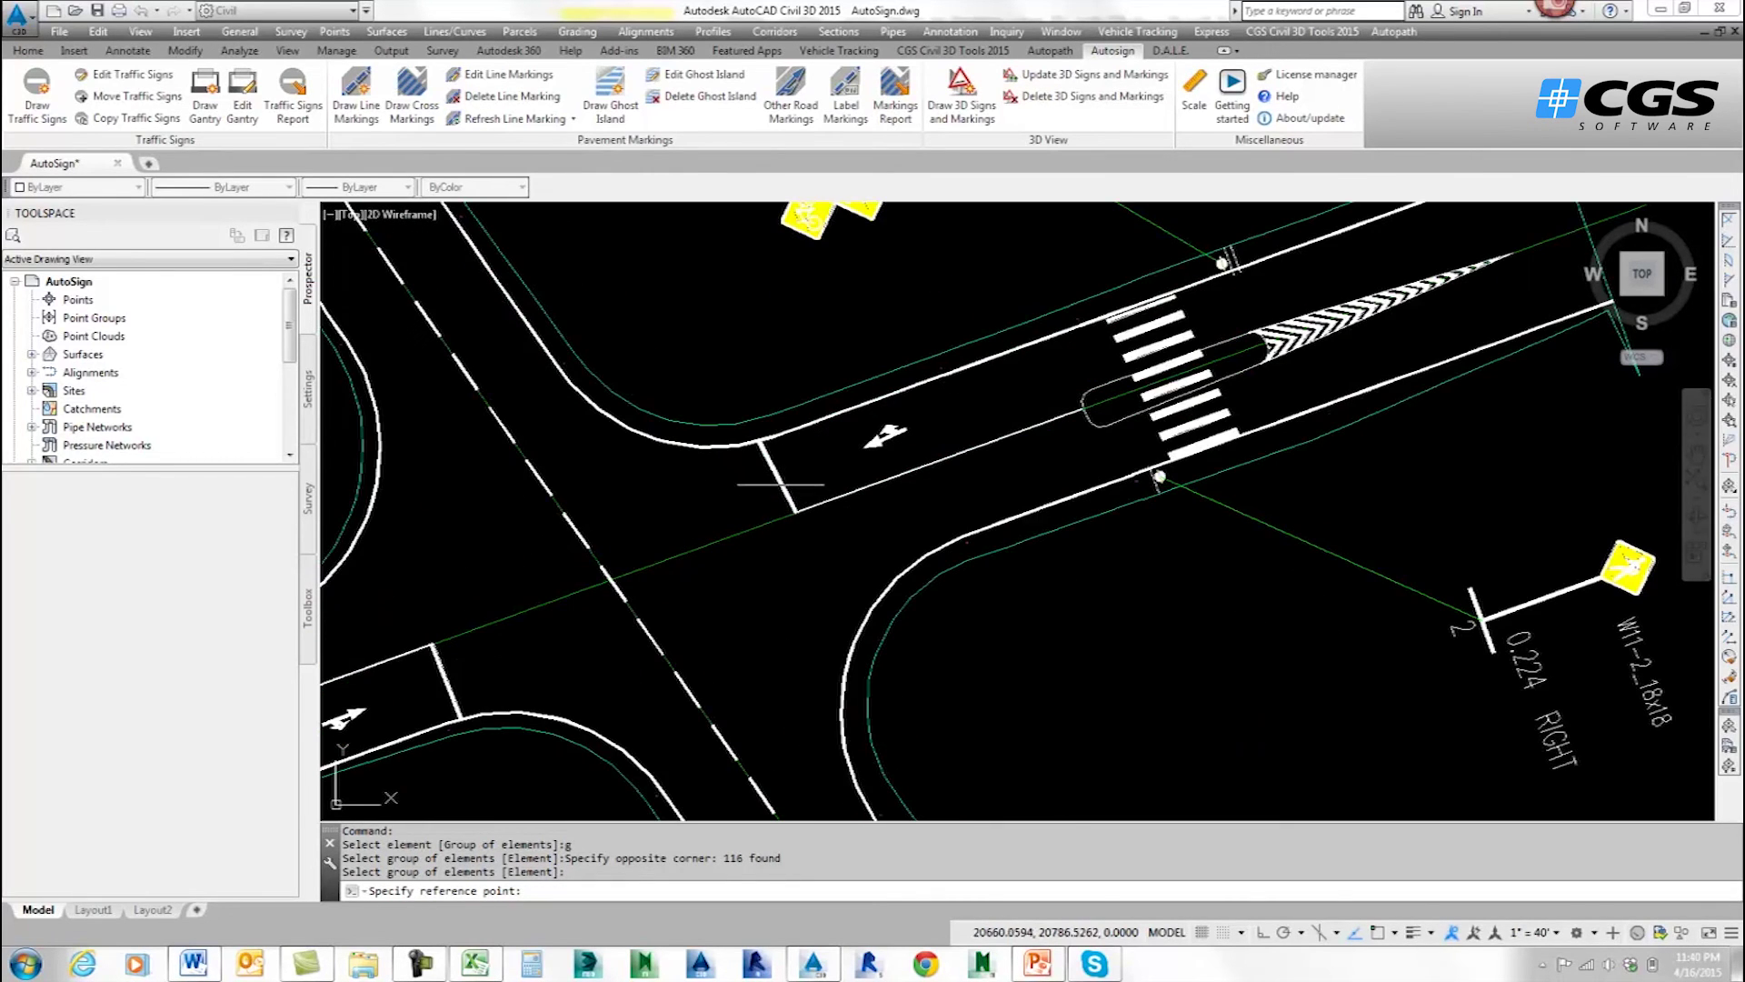
left_click(779, 483)
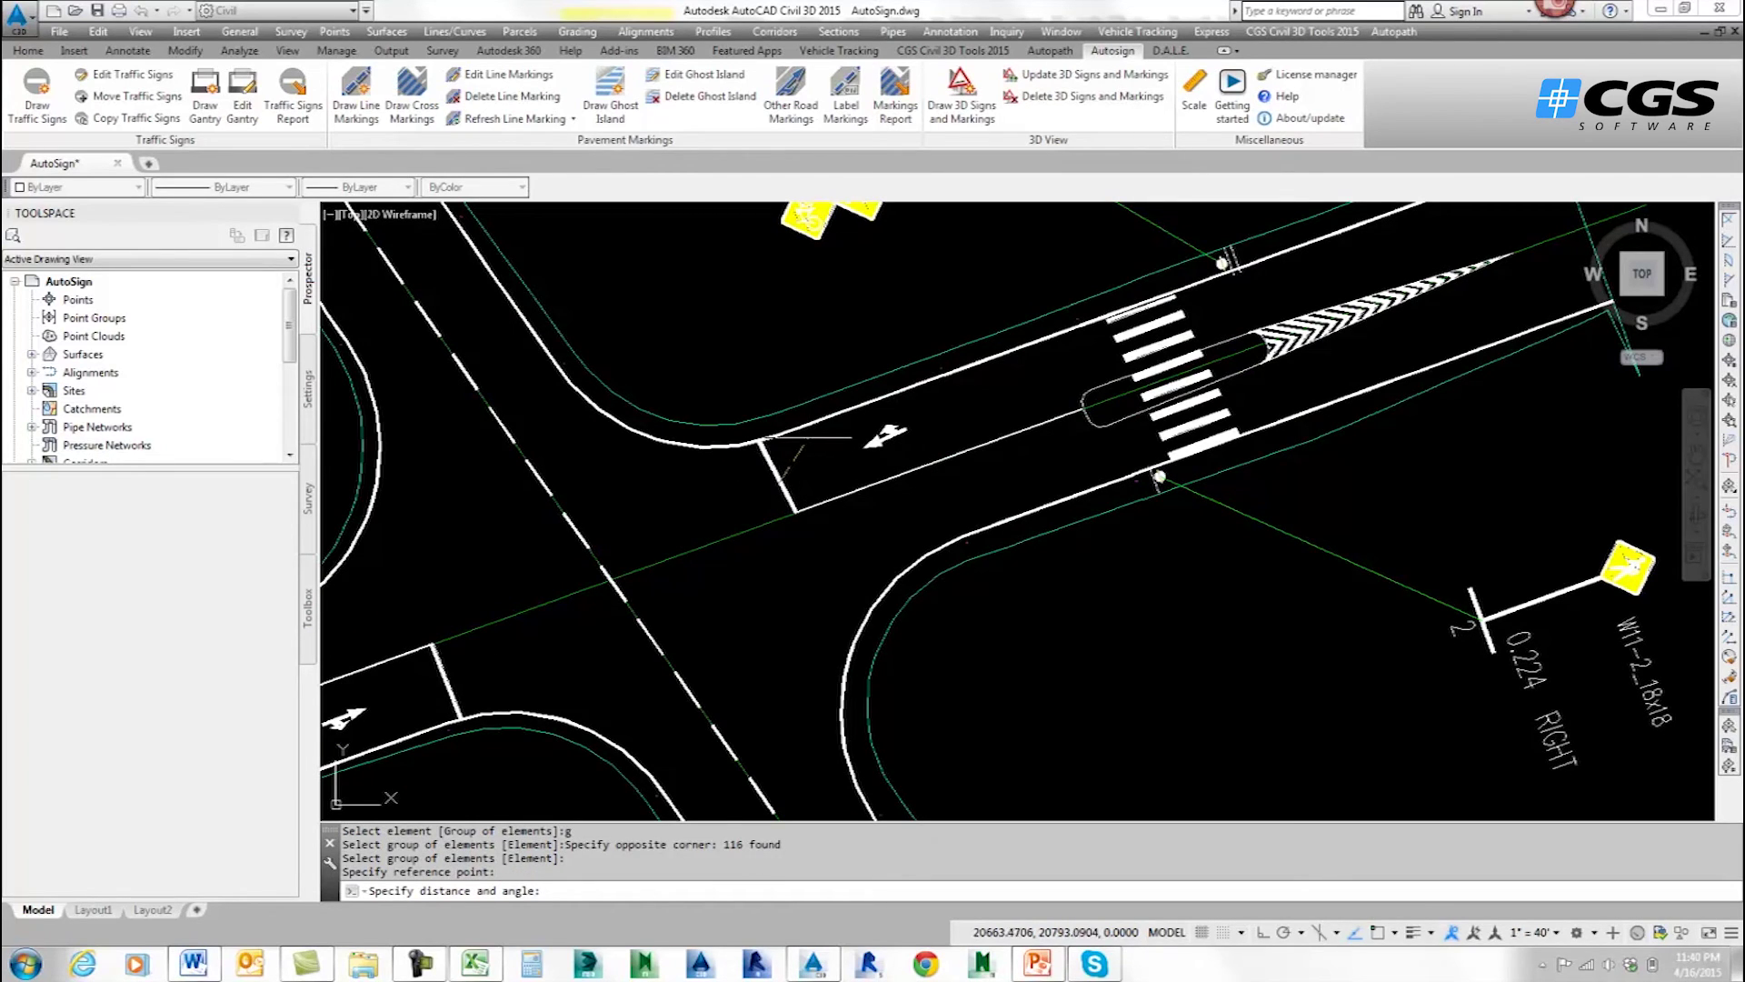
left_click(808, 438)
scroll(805, 437, "up", 5)
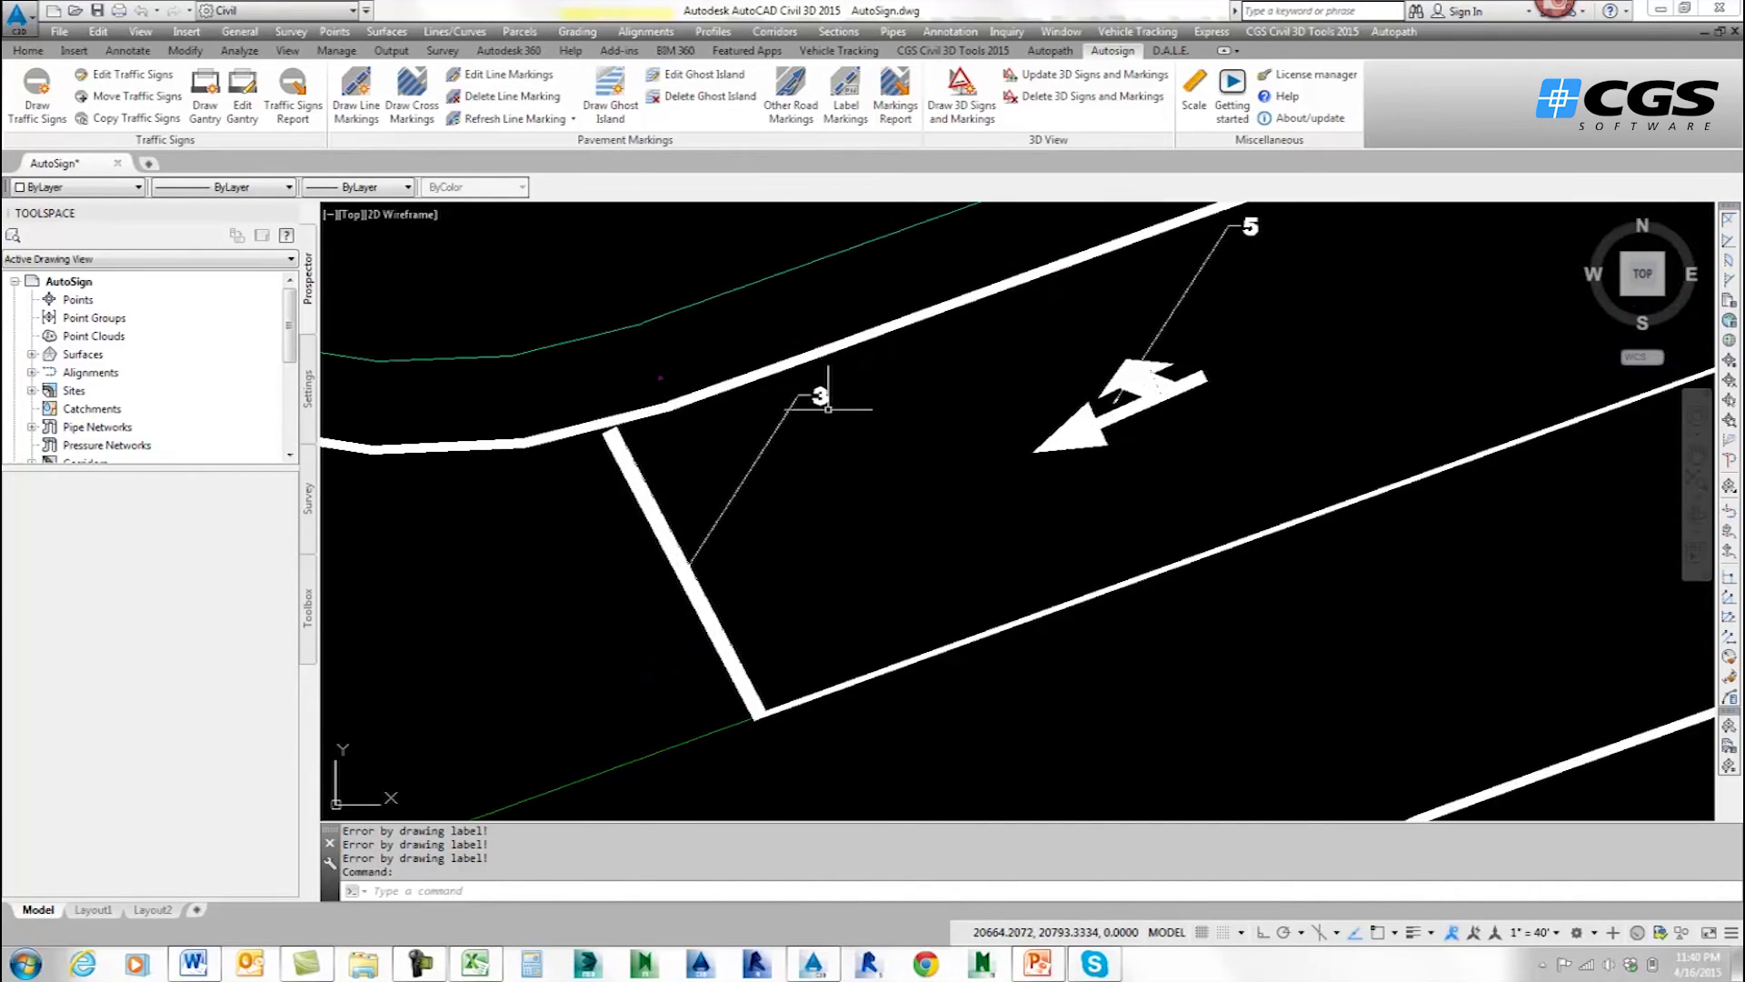
scroll(850, 425, "down", 4)
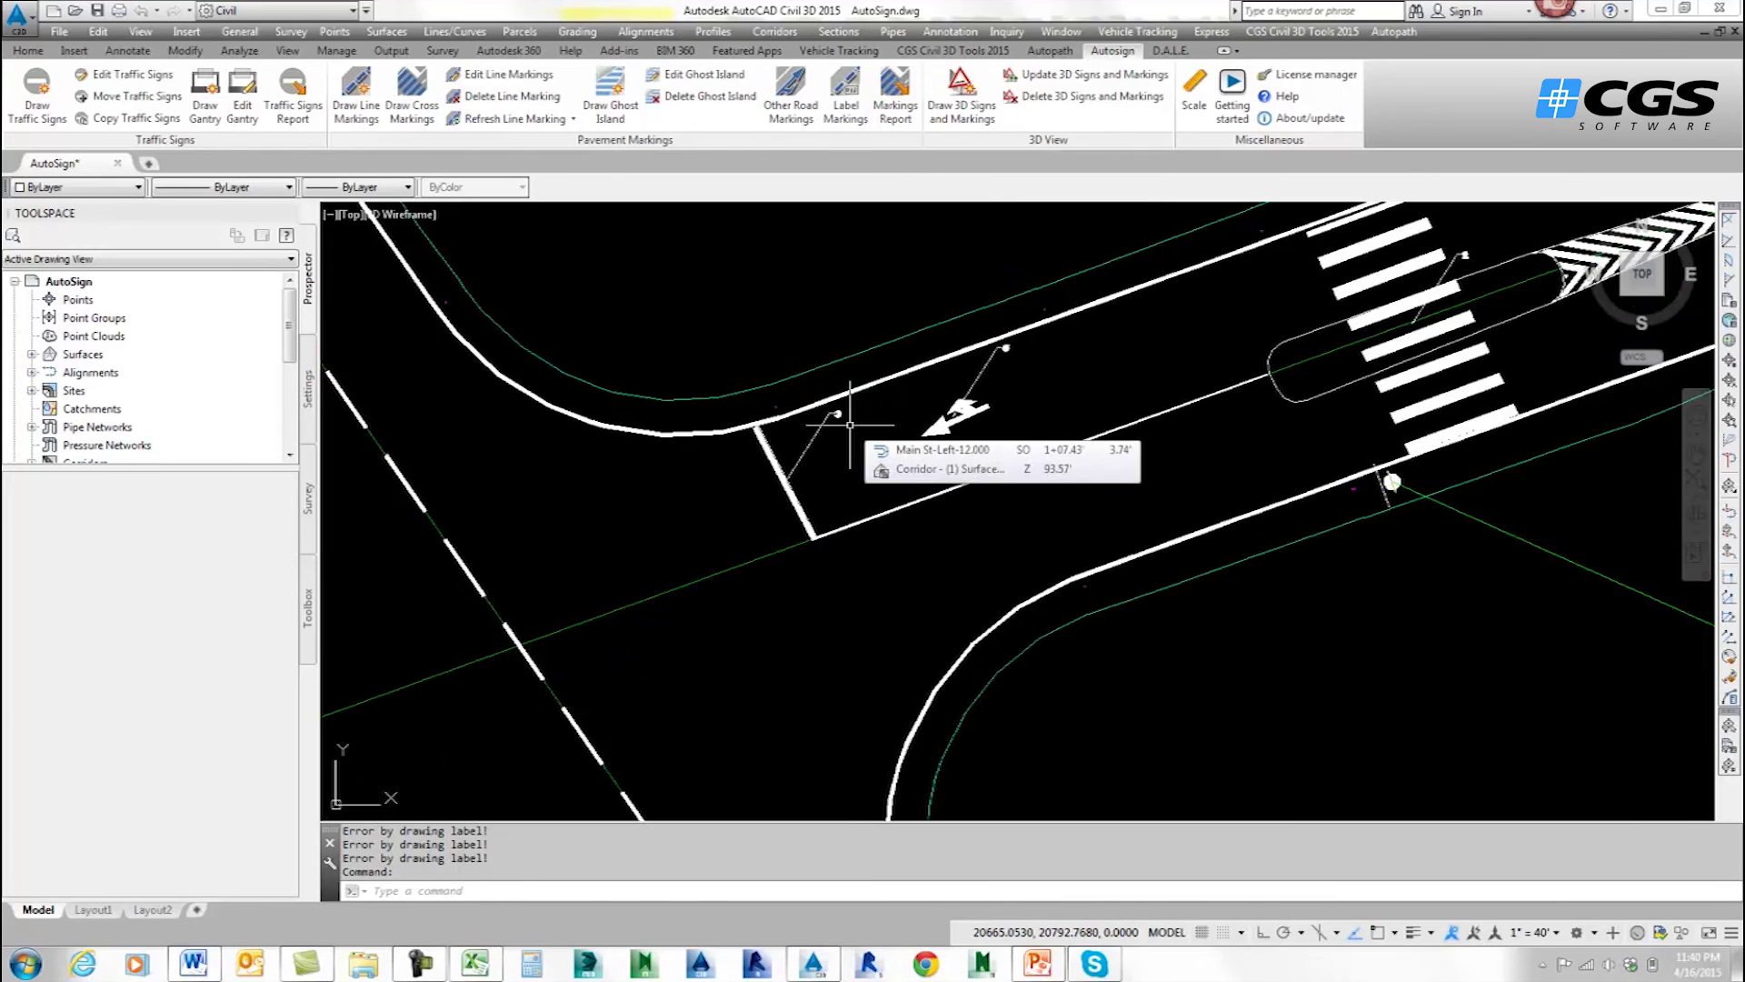
Create a report of all pavement markings with the CGS_Standard table style and place its tables east of the intersection's northeast arm.
scroll(850, 424, "down", 8)
middle_click_drag(901, 395, 723, 430)
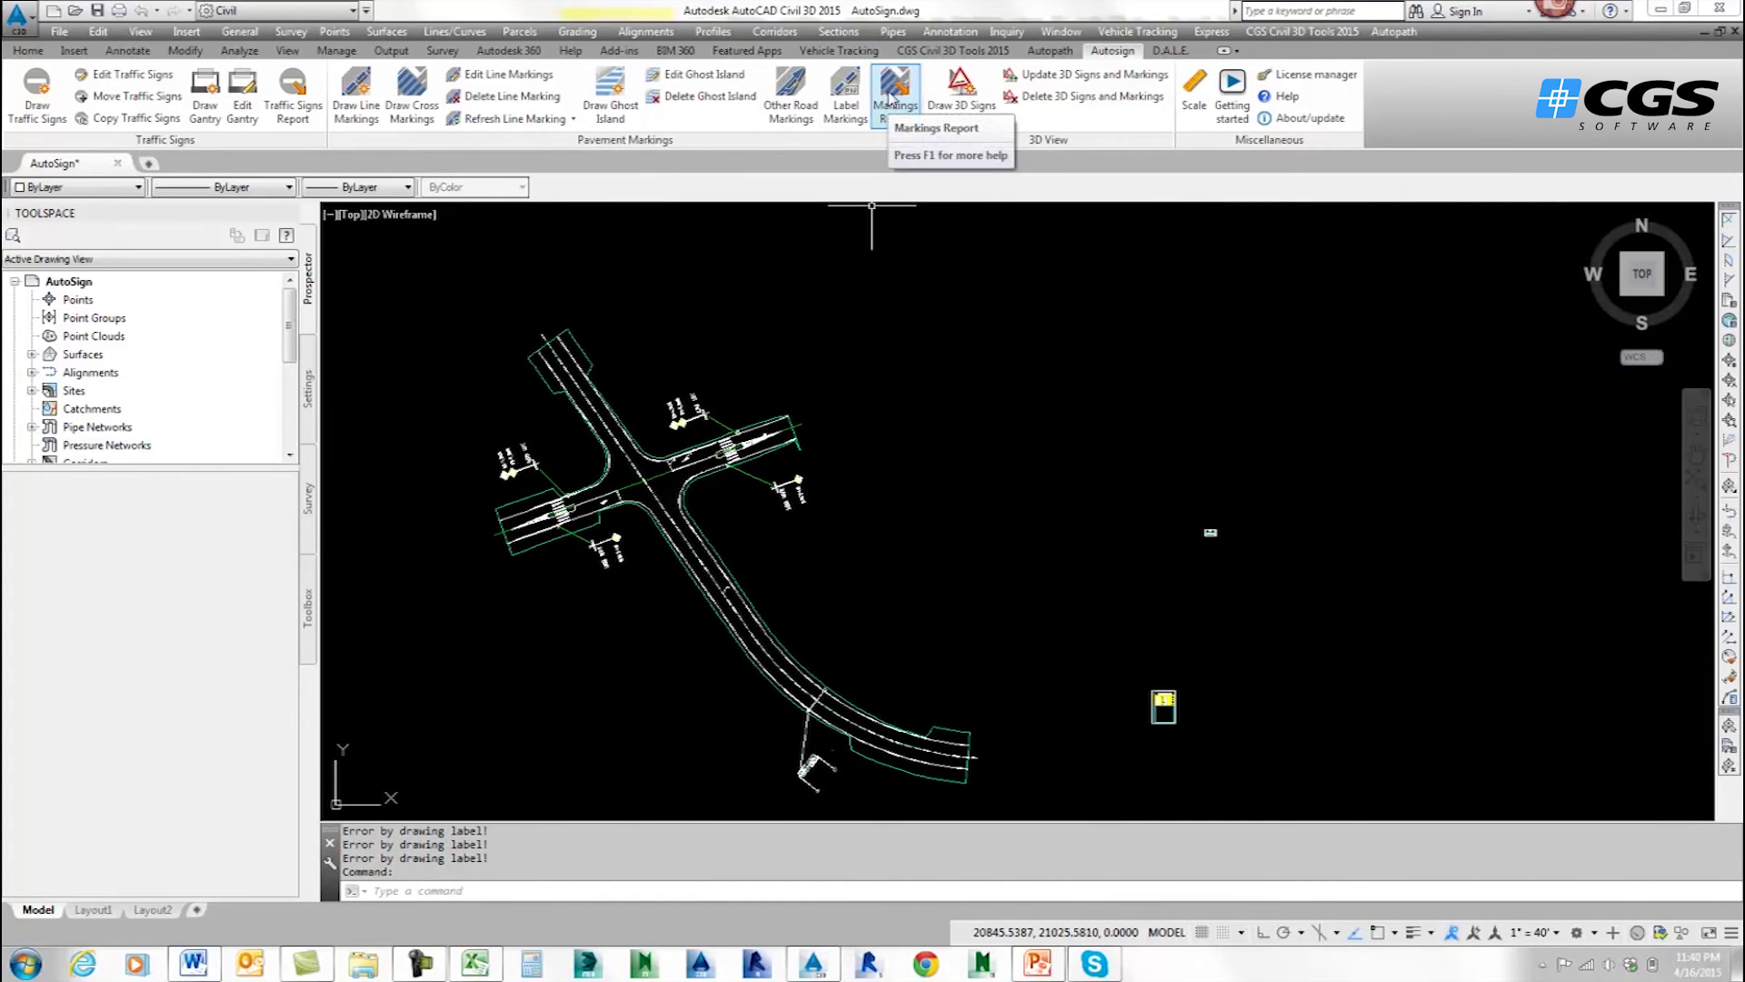
left_click(890, 94)
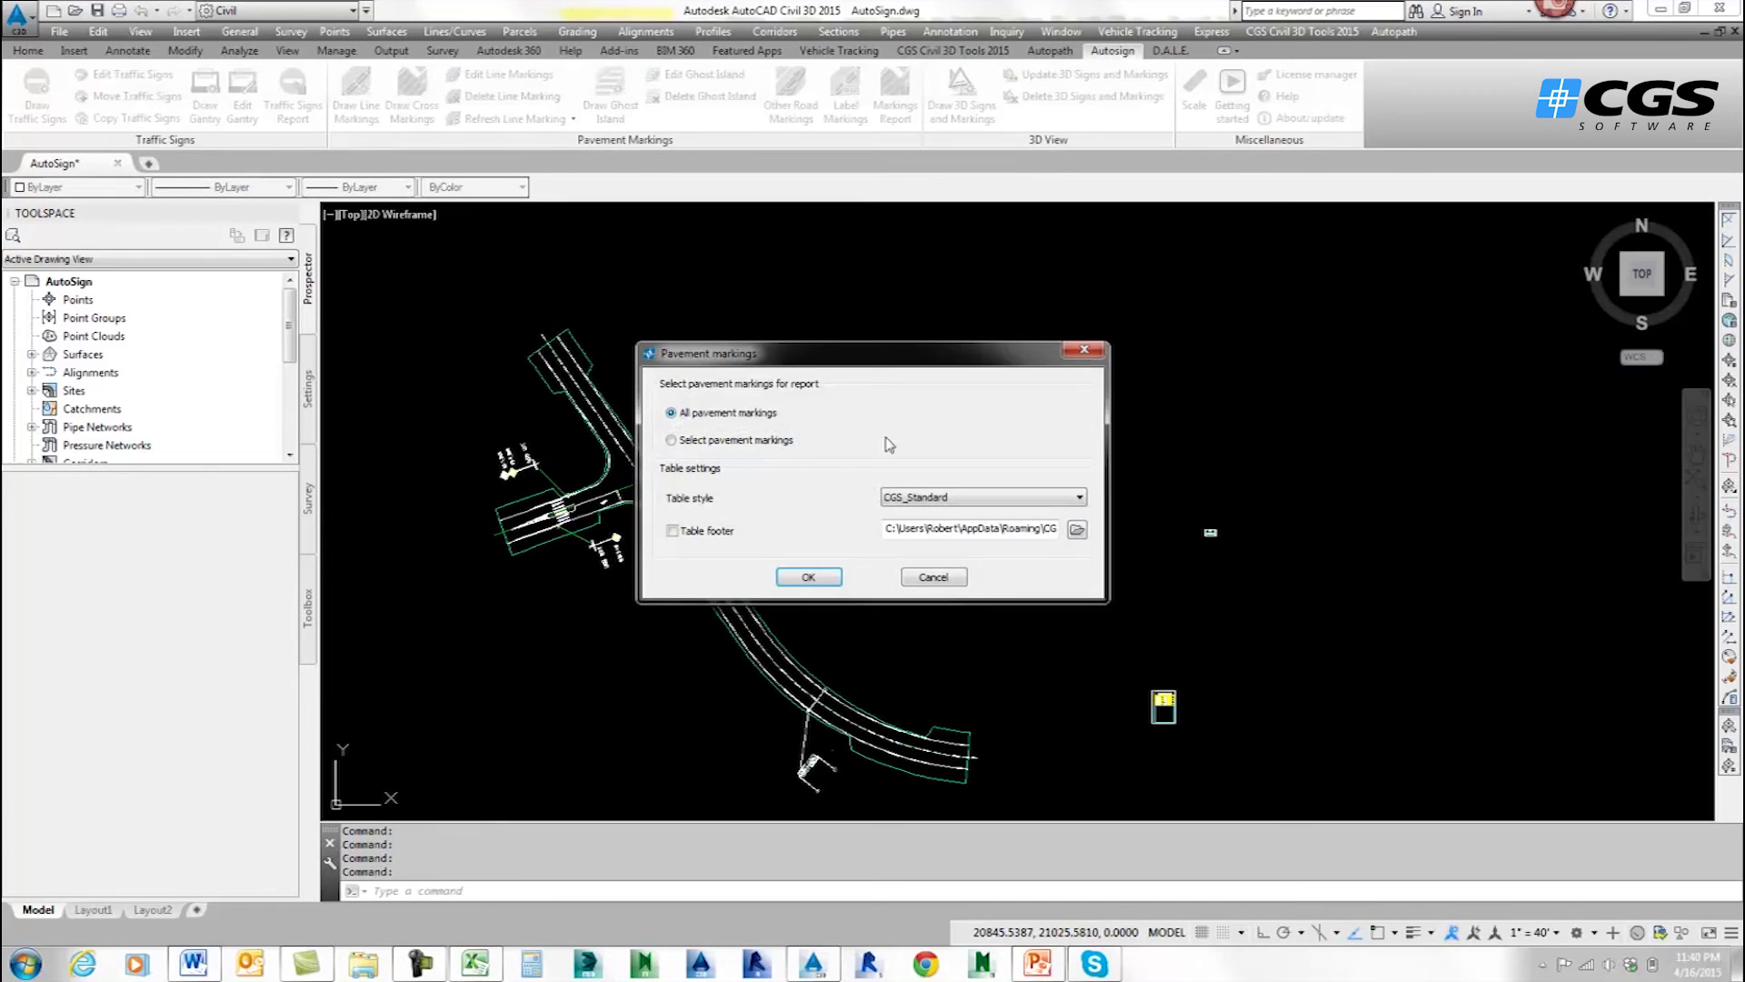
left_click(808, 577)
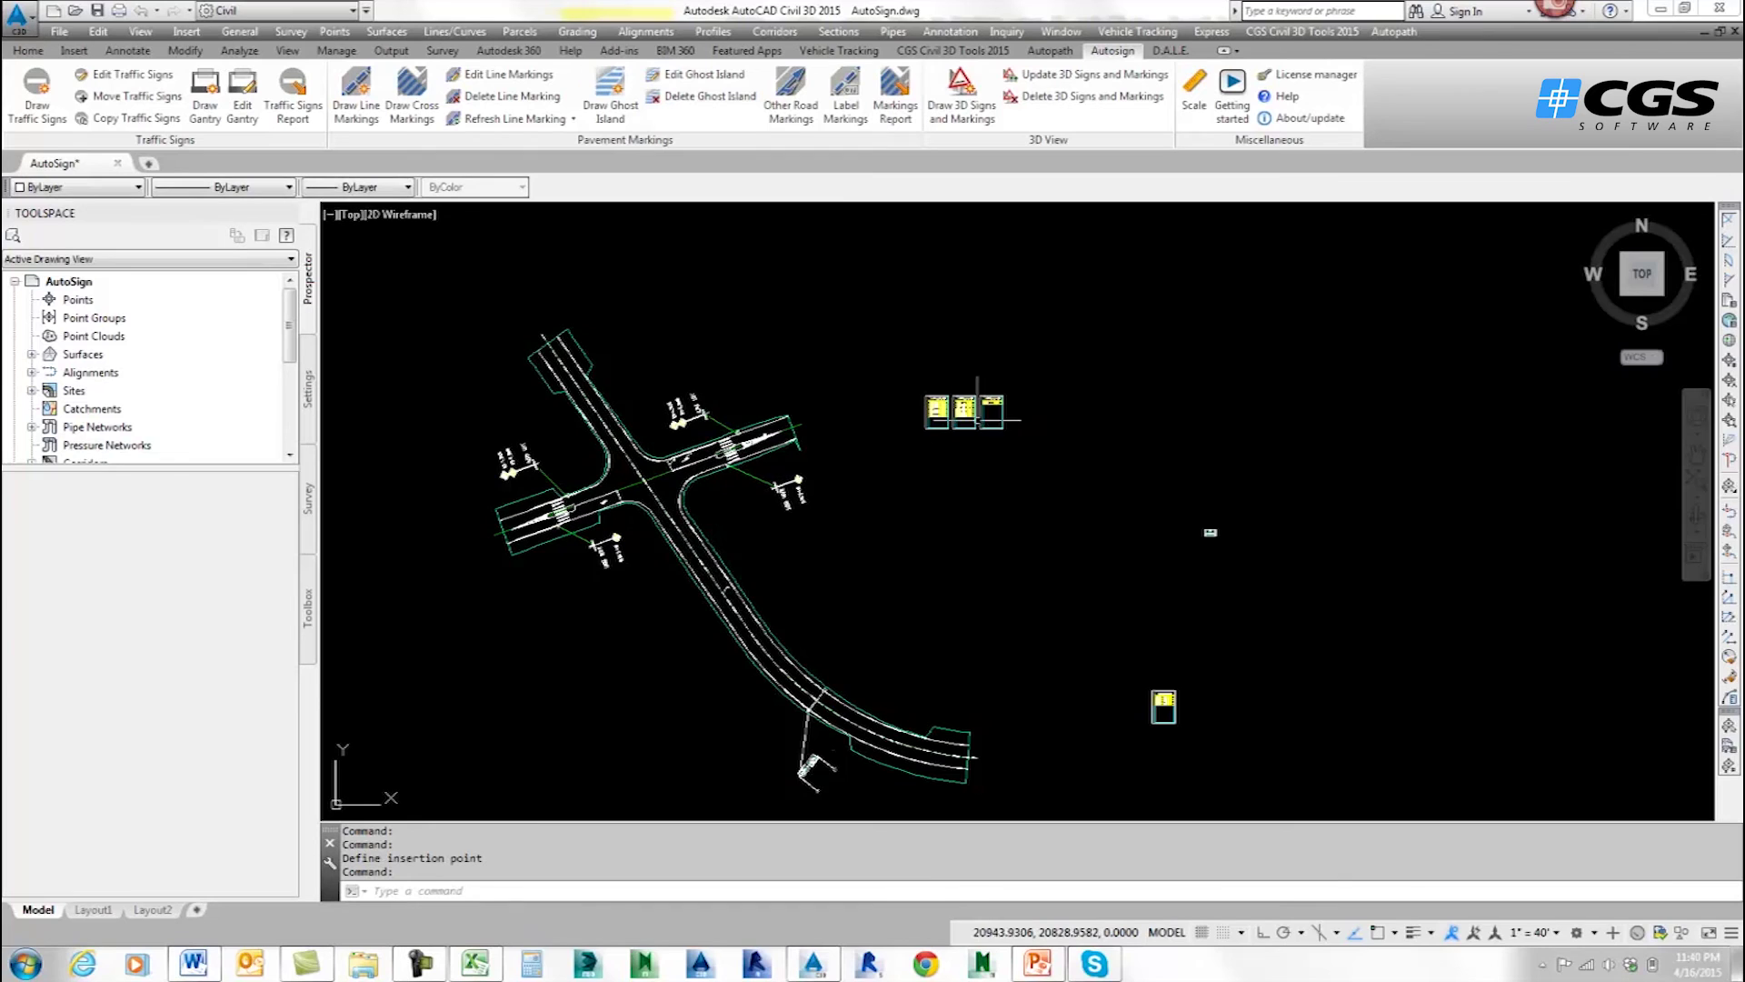
scroll(909, 382, "up", 10)
scroll(891, 359, "up", 2)
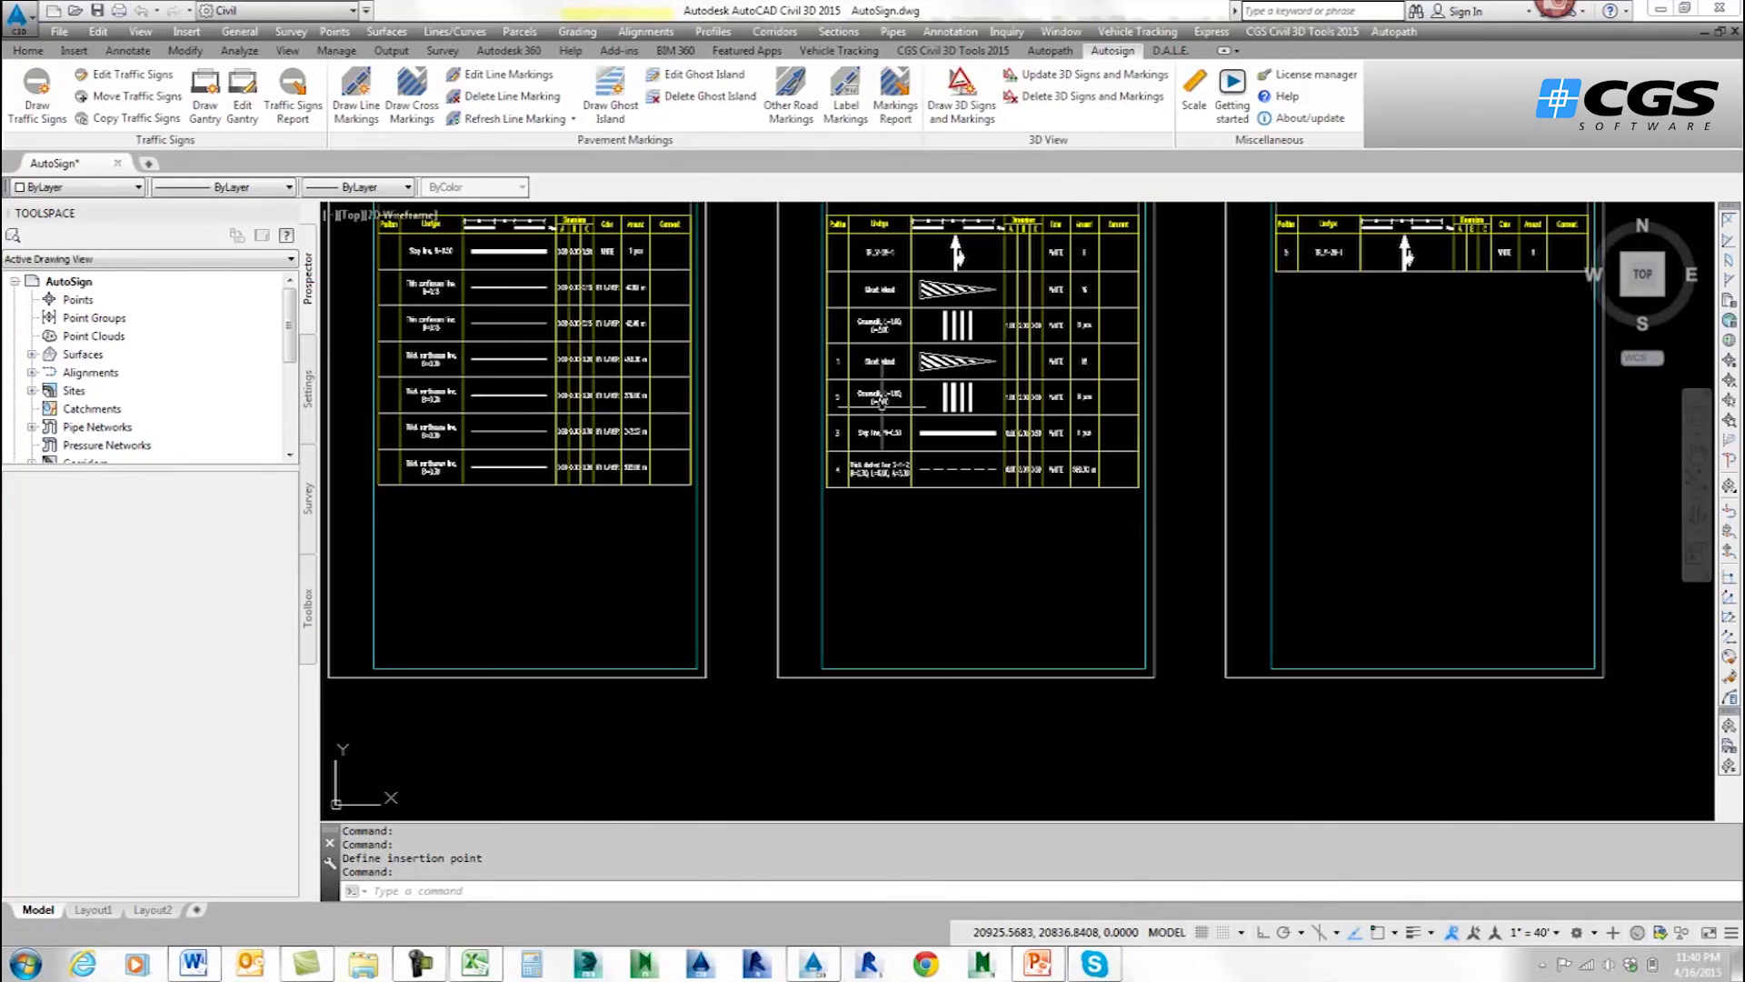
scroll(835, 359, "up", 3)
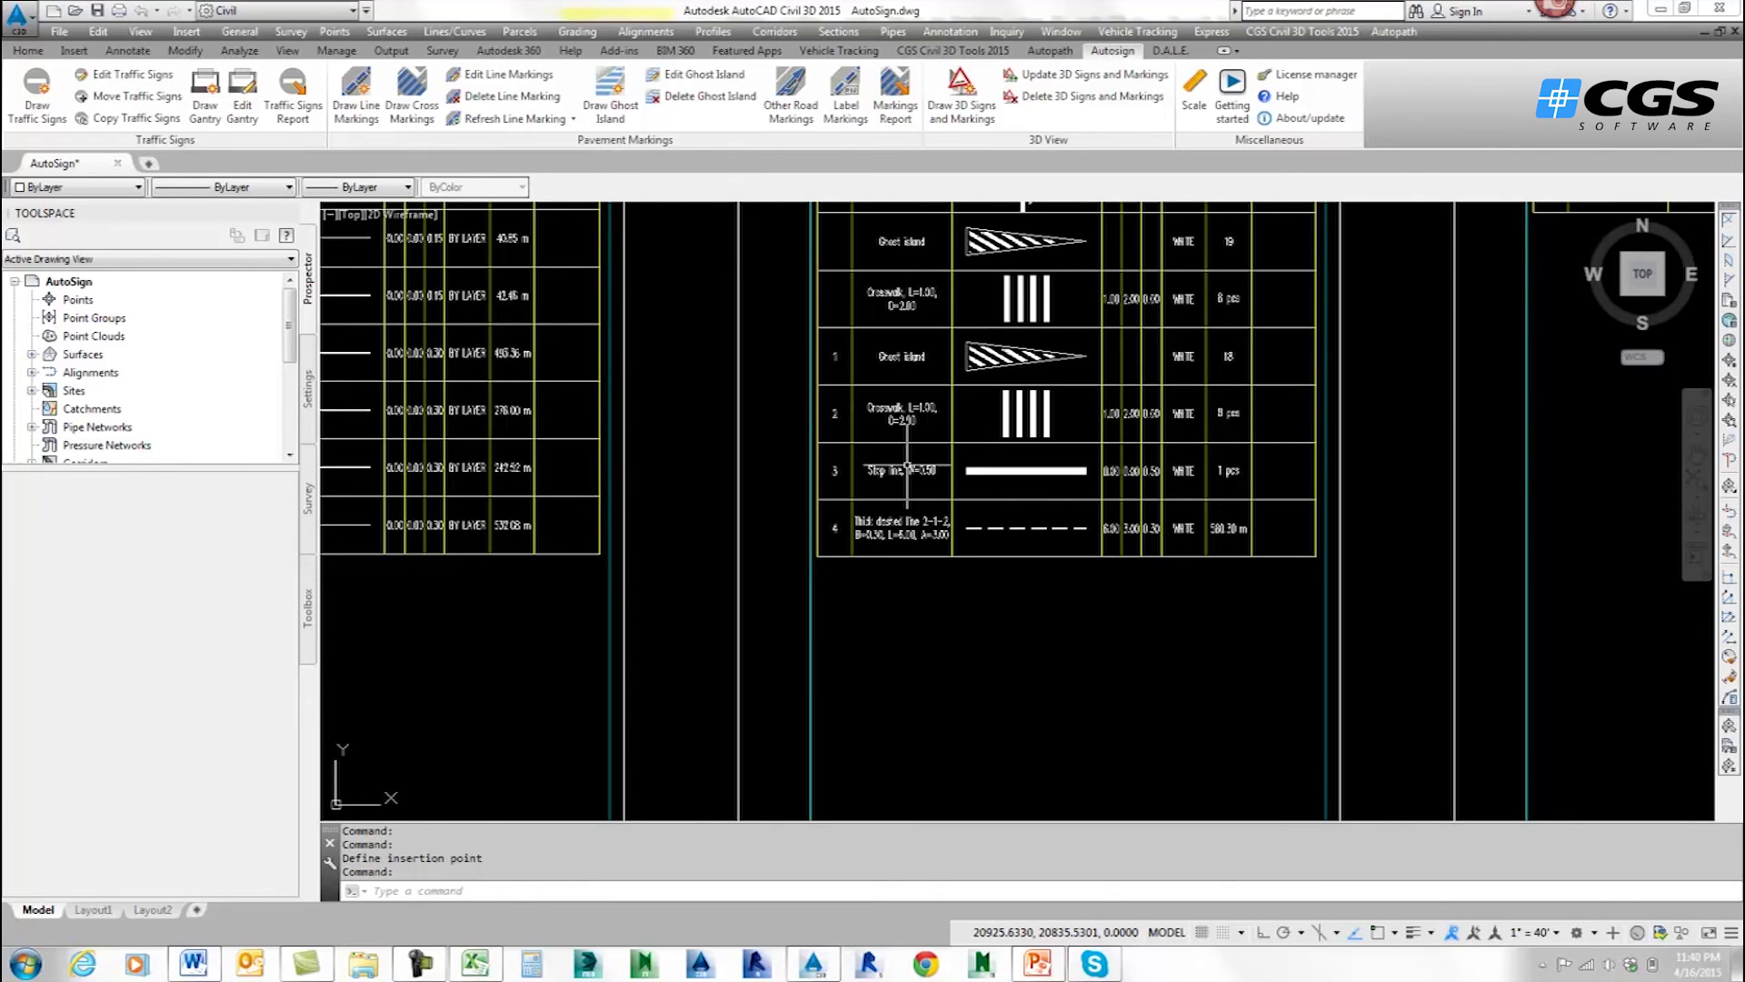
scroll(906, 466, "down", 2)
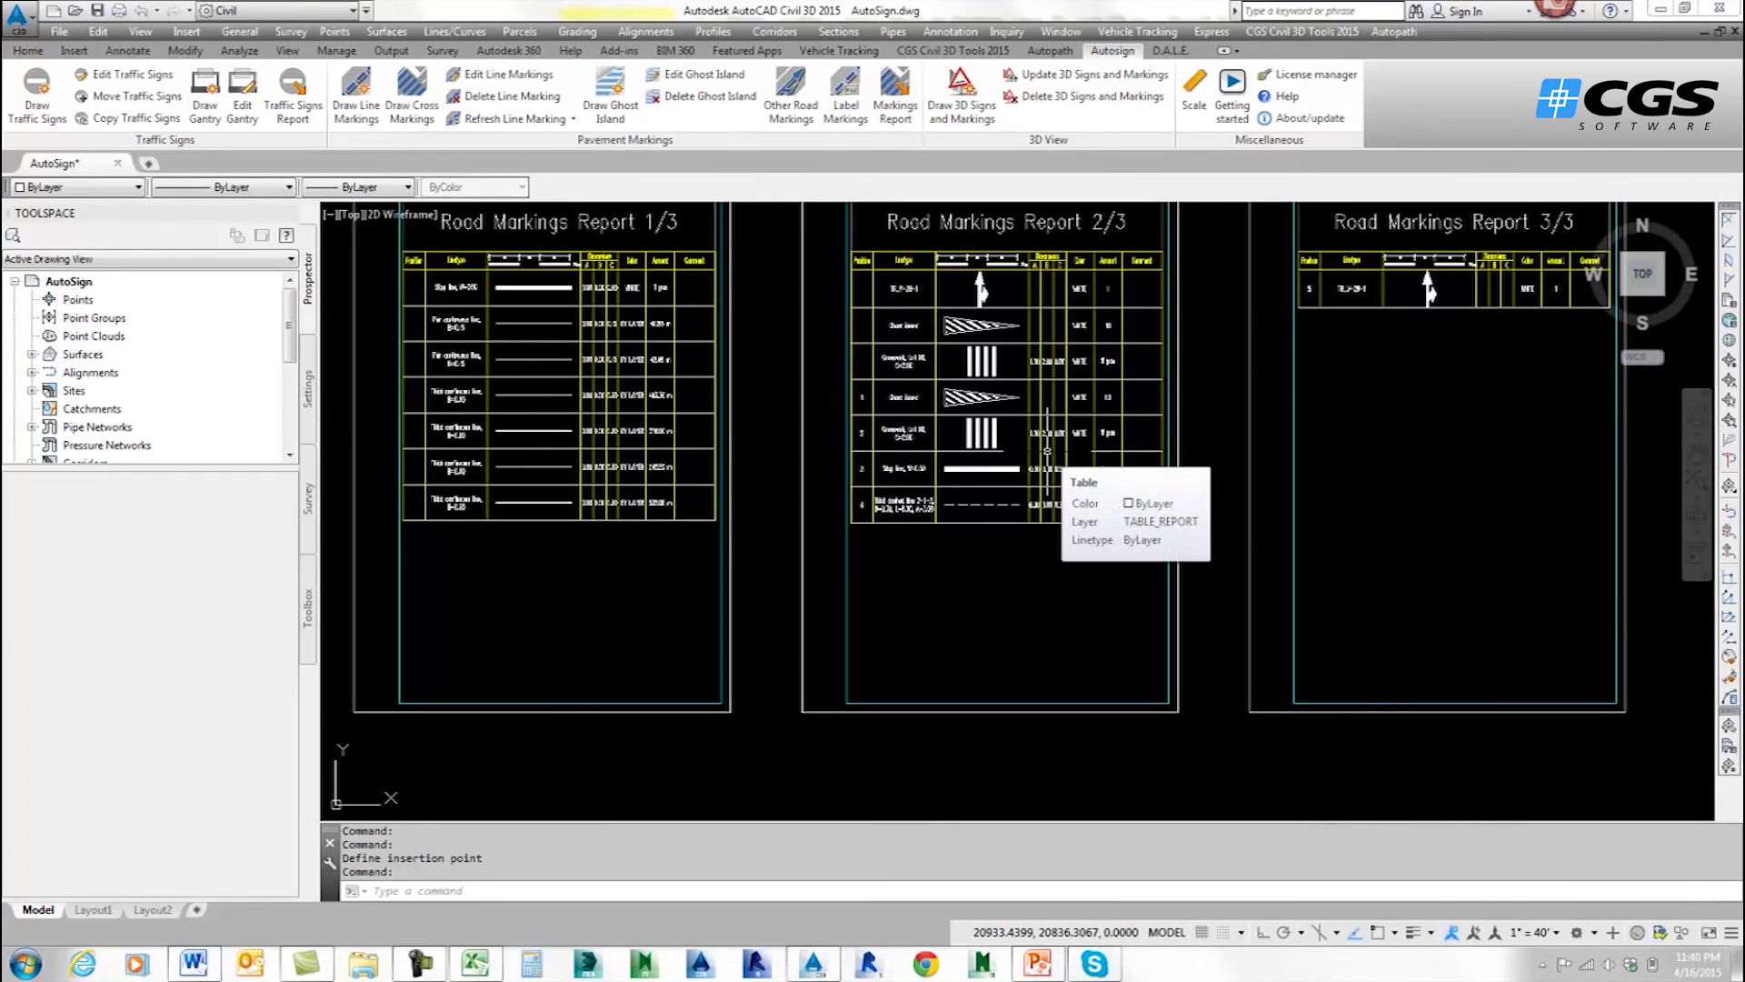
Project all traffic signs and all road markings in the drawing into 3D on Corridor - (1) Surface - (1).
scroll(1047, 451, "down", 4)
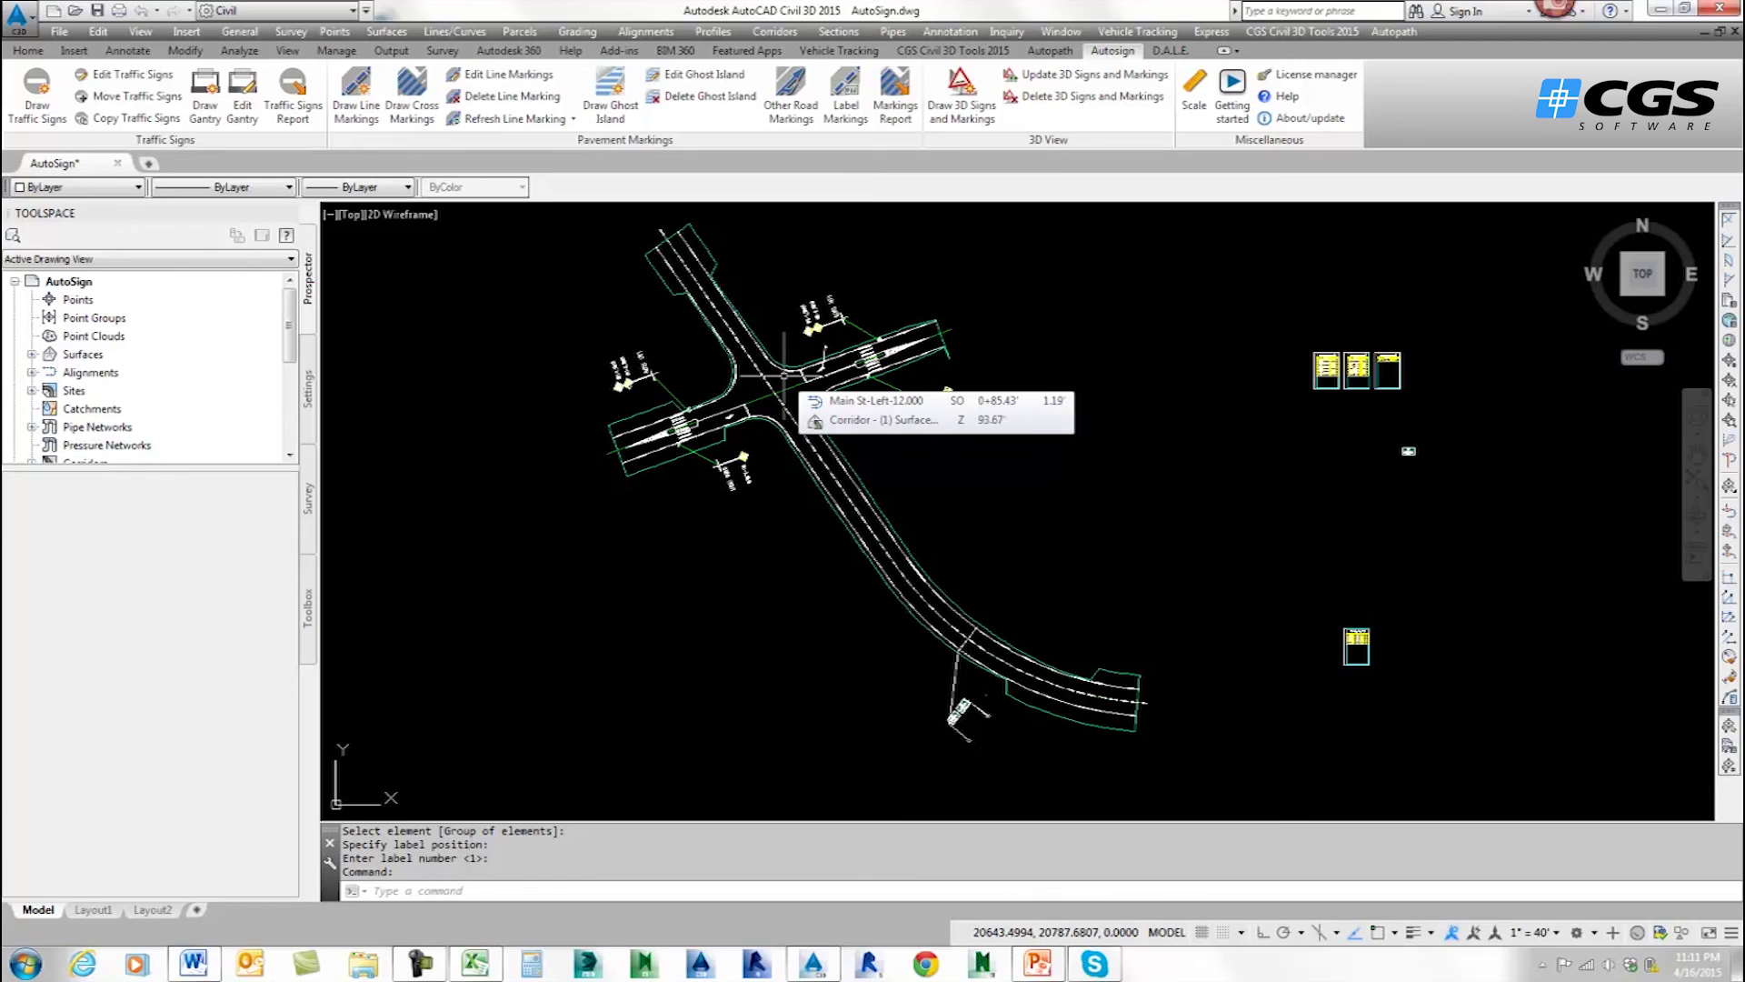
left_click(965, 103)
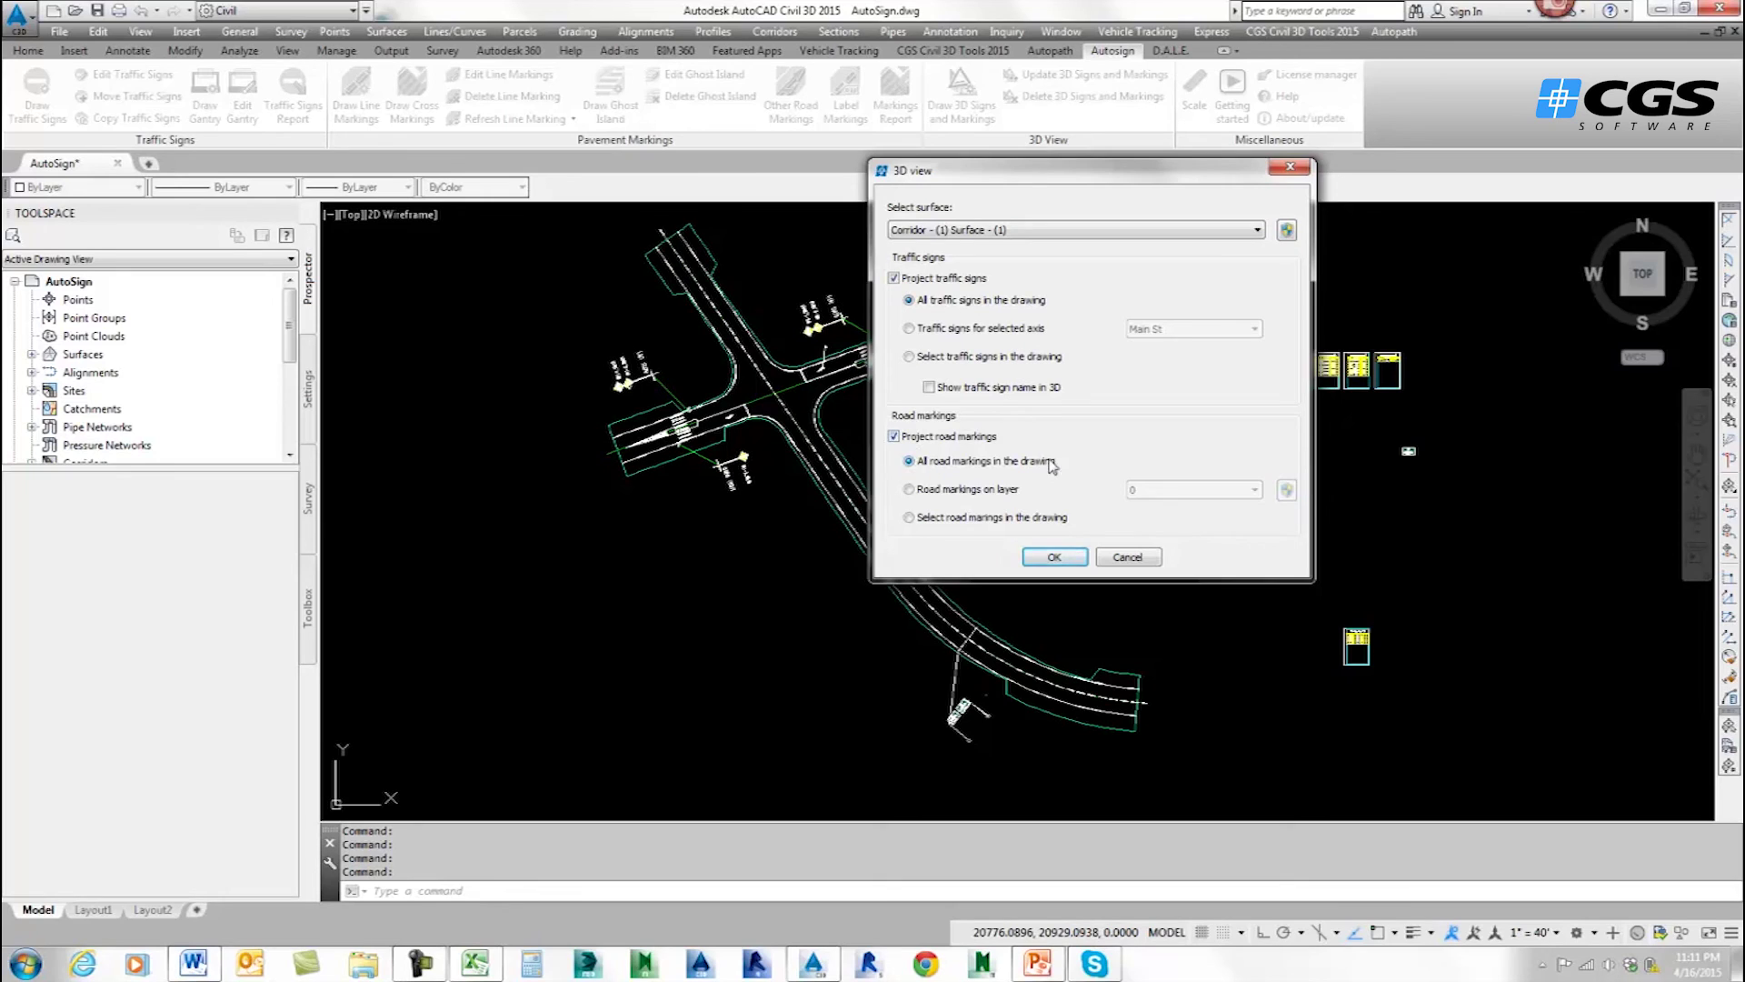
left_click(1055, 558)
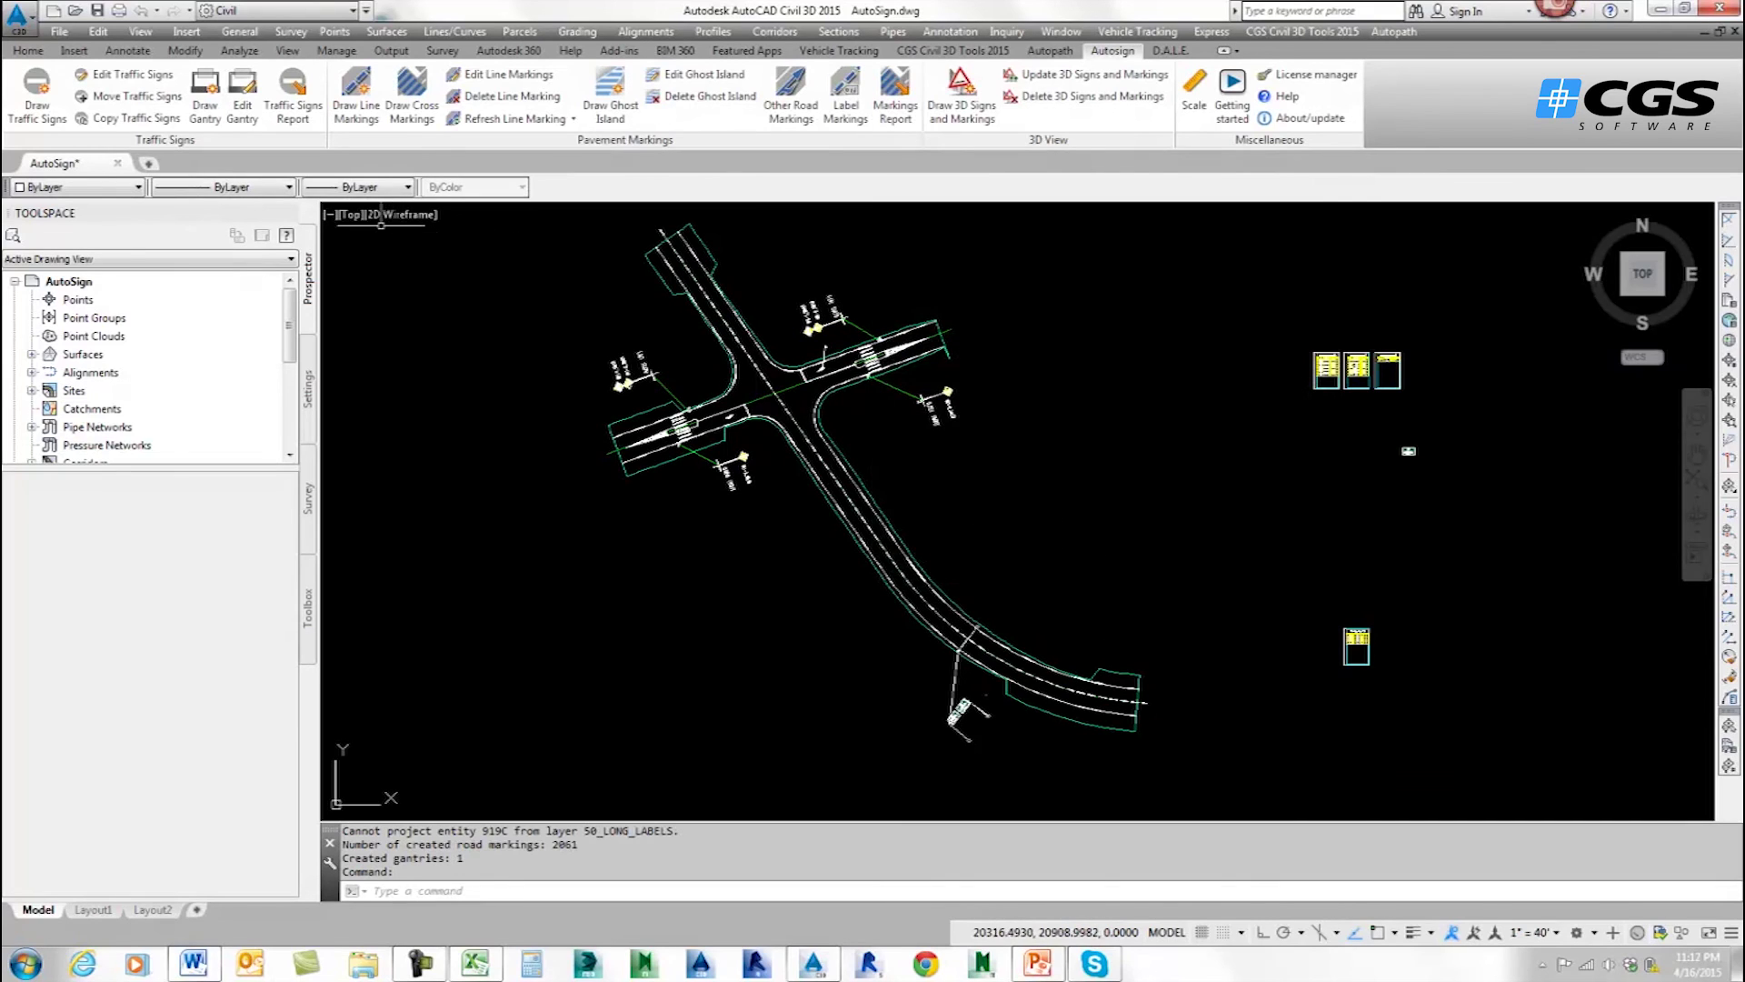
Switch the model view to SE Isometric and apply the Realistic visual style.
left_click(351, 217)
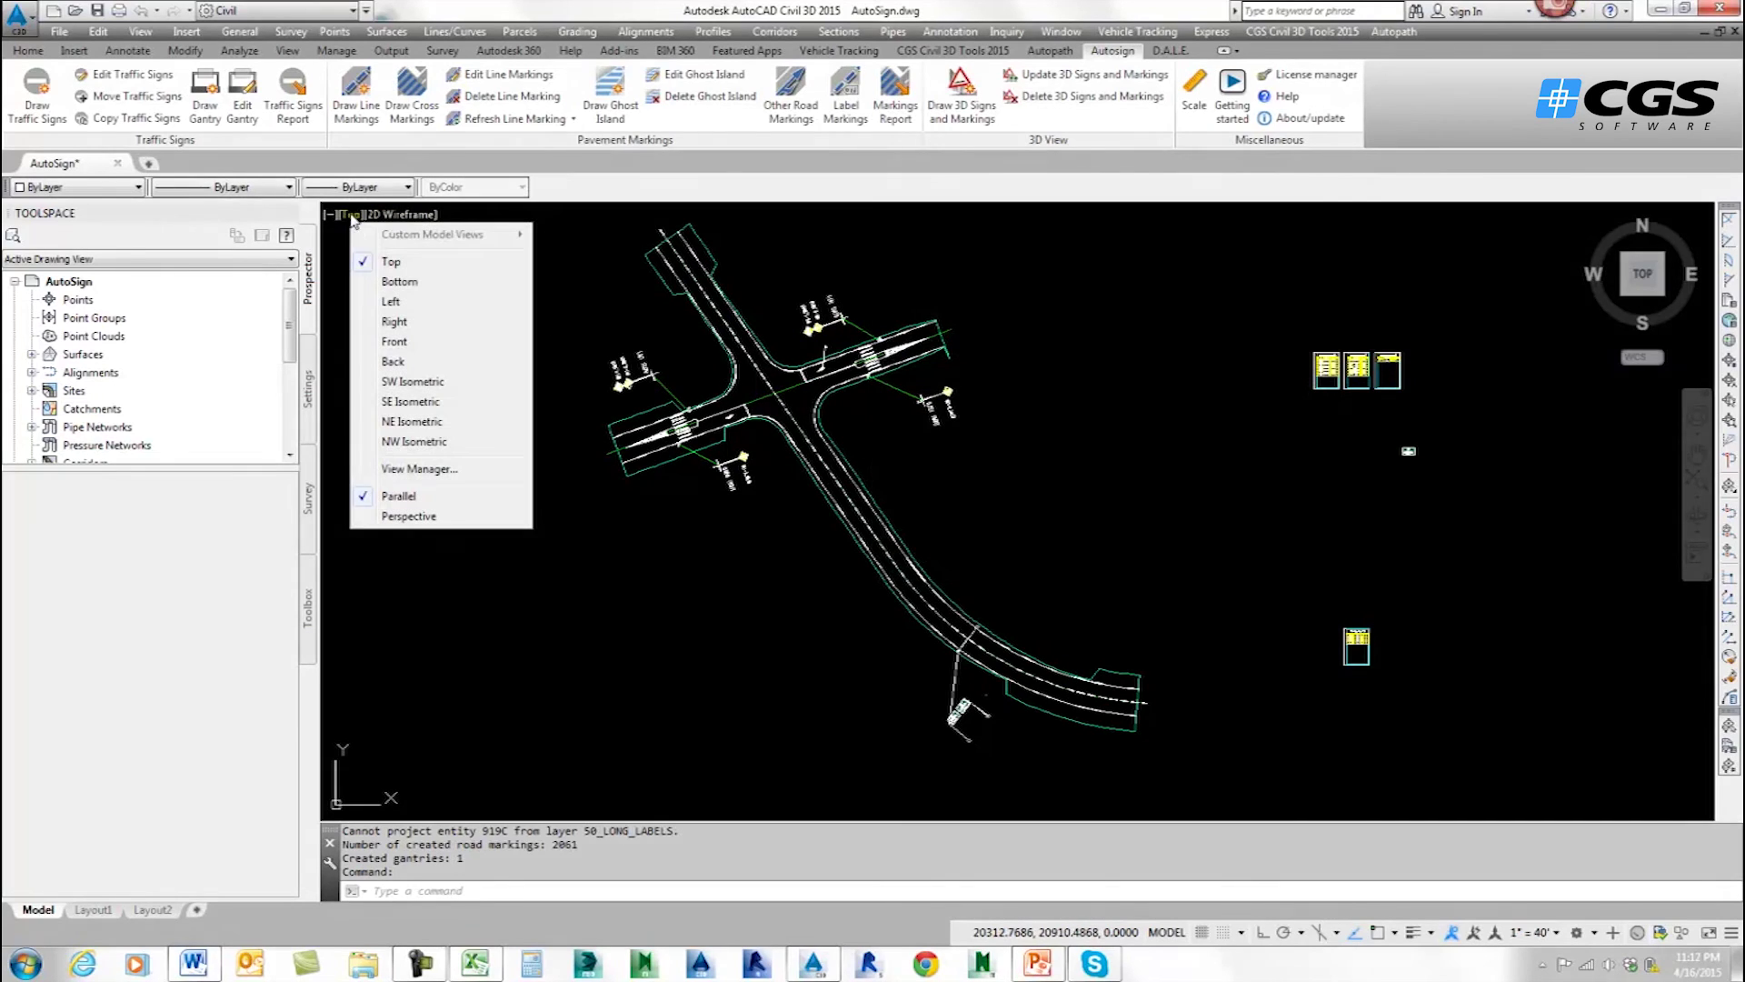
left_click(408, 402)
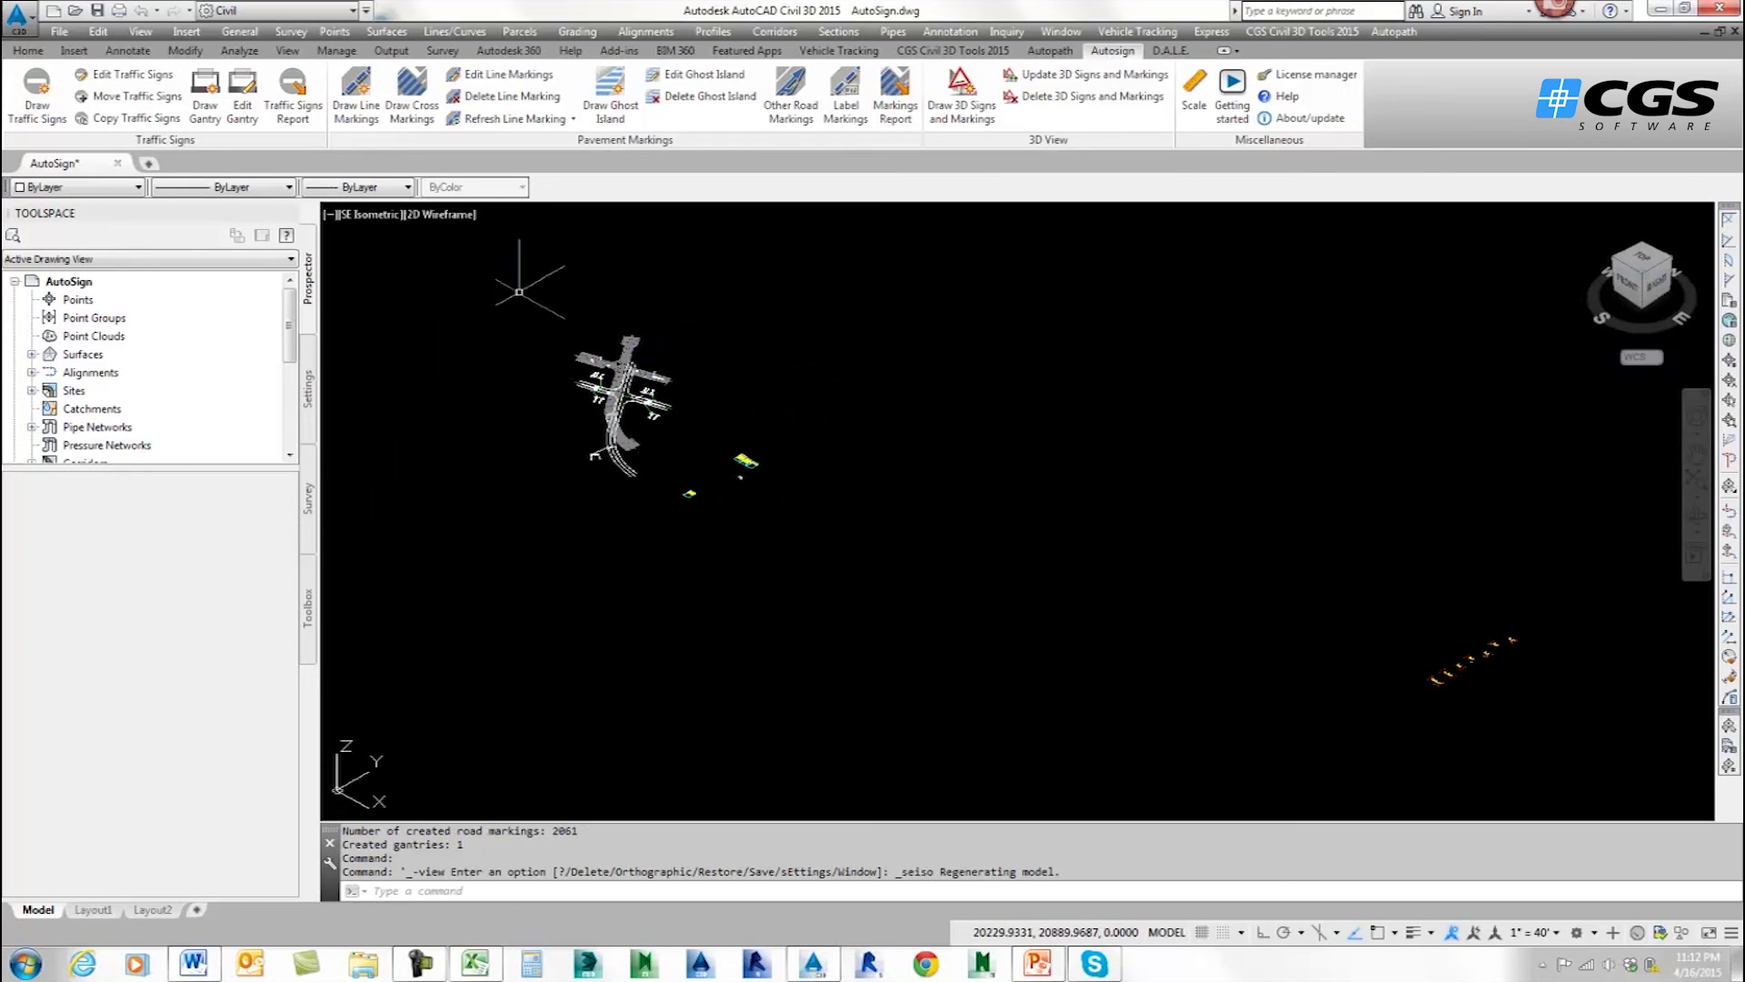
left_click(445, 215)
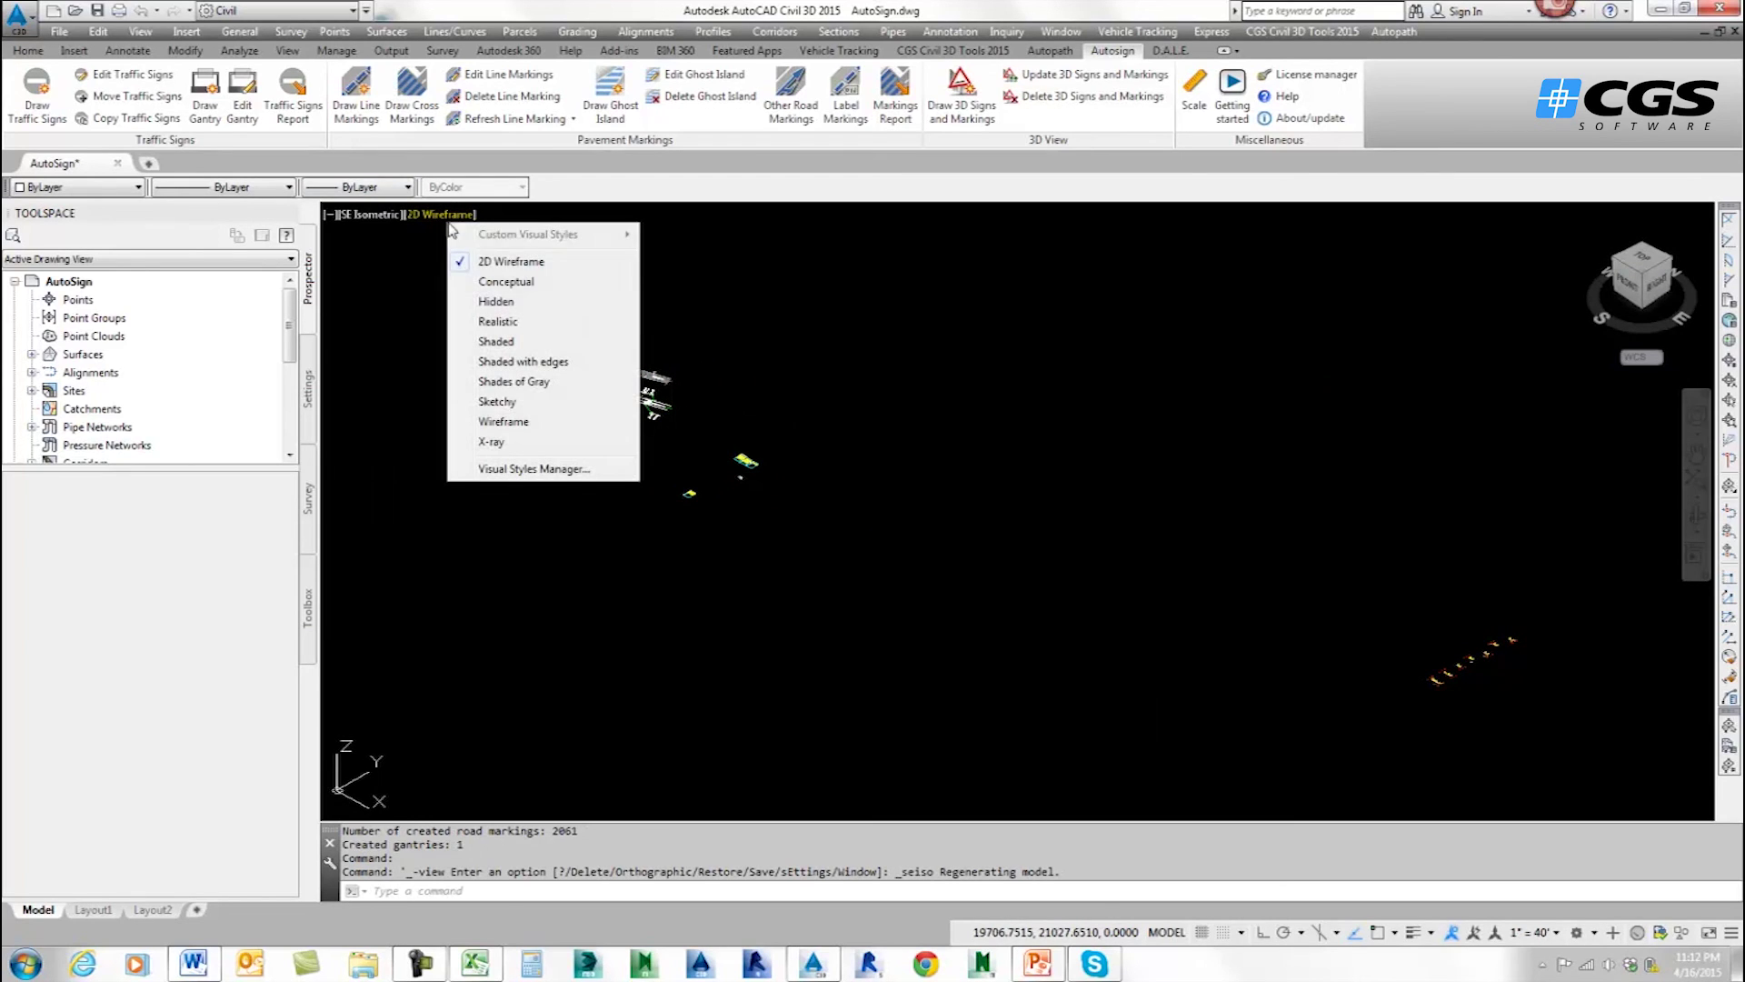
left_click(503, 323)
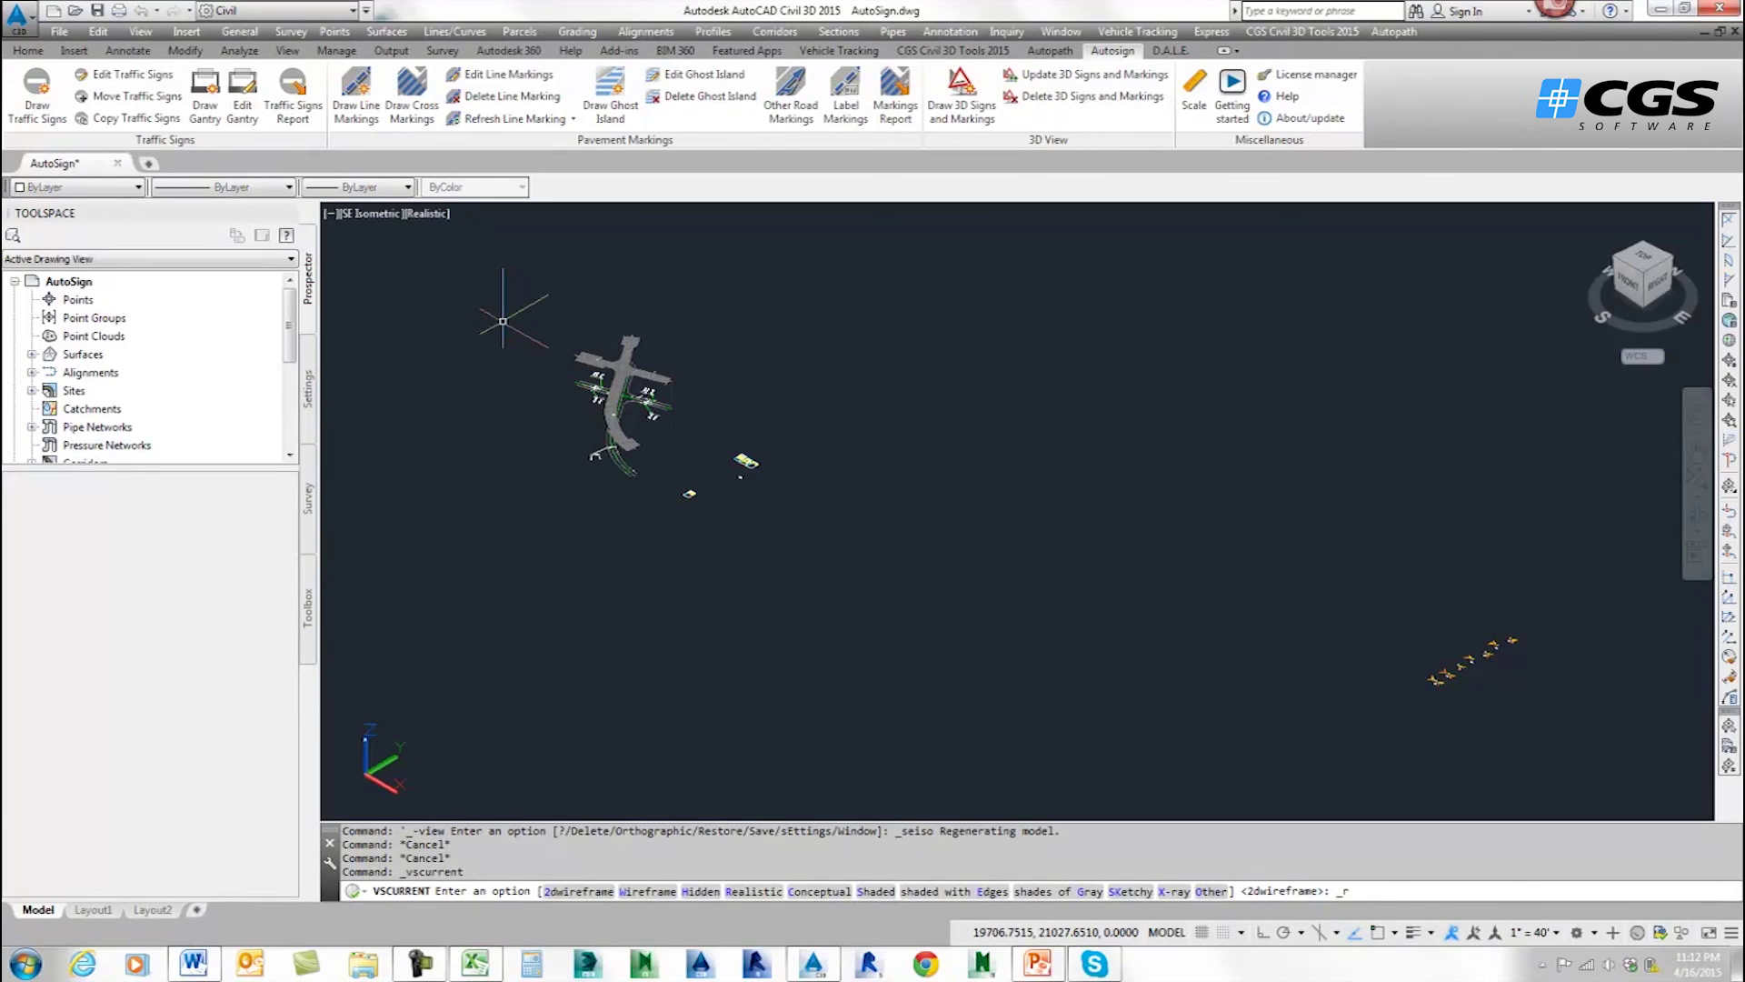
Examine the 3D gantry over the curved road up close in an orbited view, including its sign panels and posts.
scroll(608, 429, "up", 2)
scroll(691, 409, "up", 3)
scroll(823, 360, "up", 4)
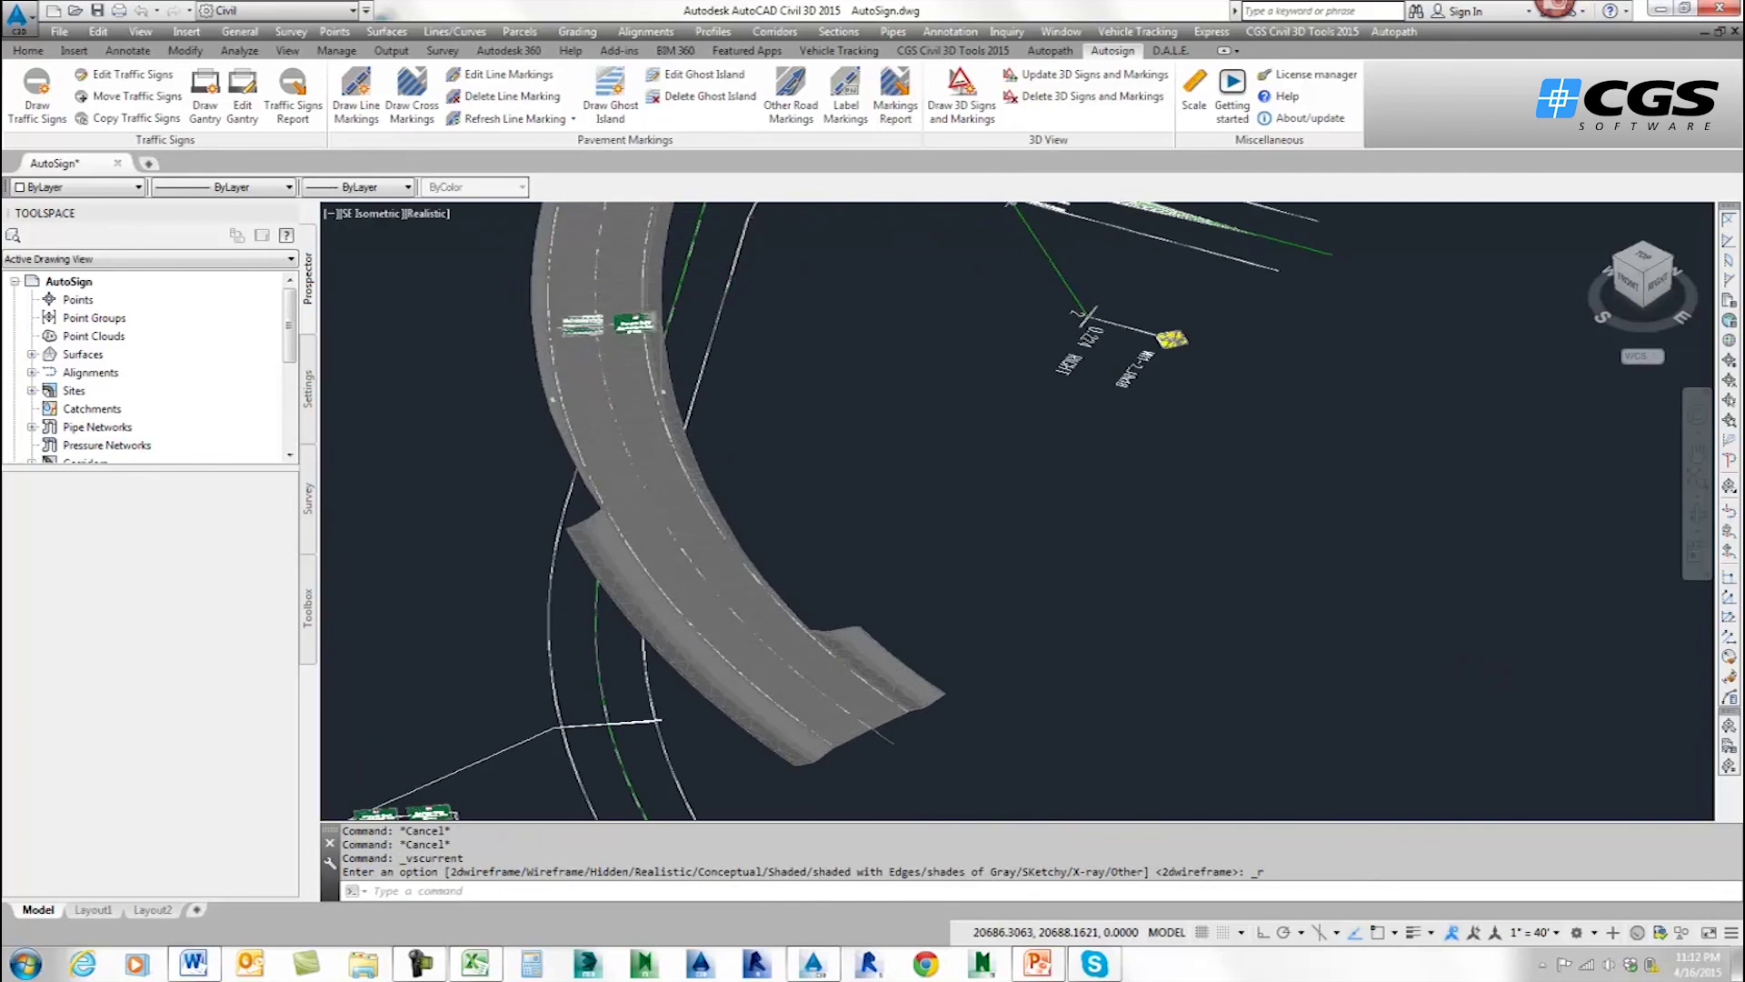
middle_click_drag(823, 359, 873, 454)
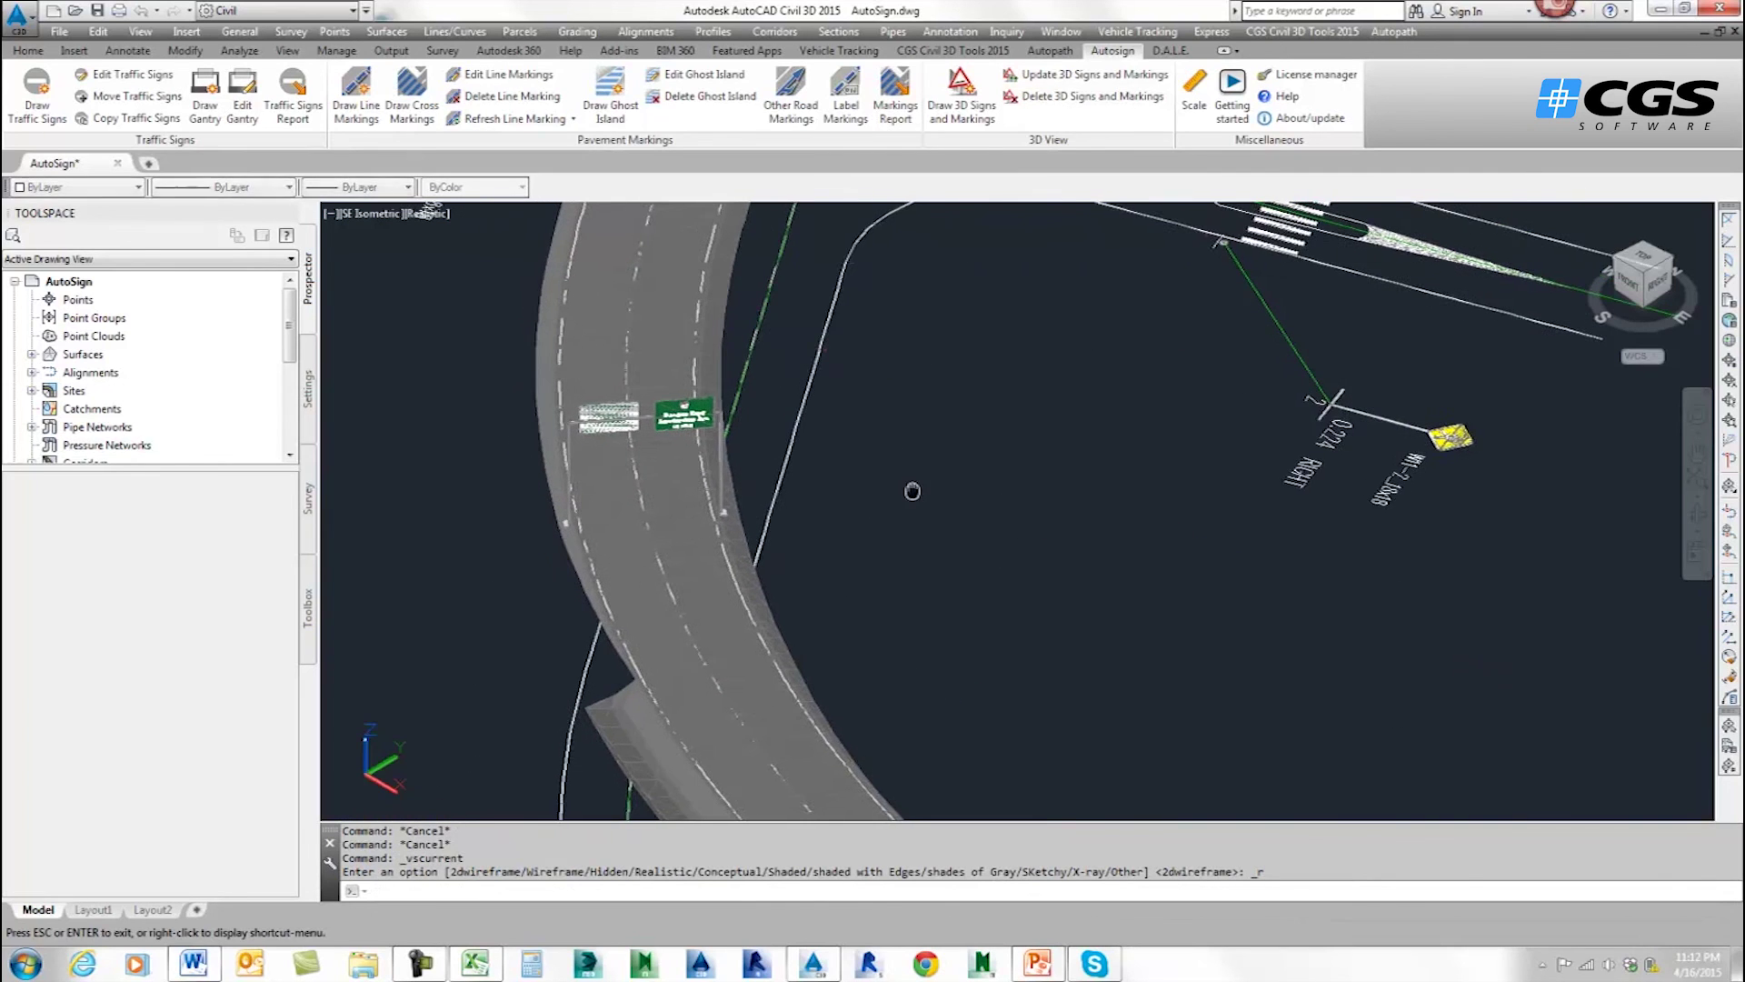
left_click(1698, 515)
left_click_drag(859, 455, 764, 404)
scroll(586, 382, "up", 3)
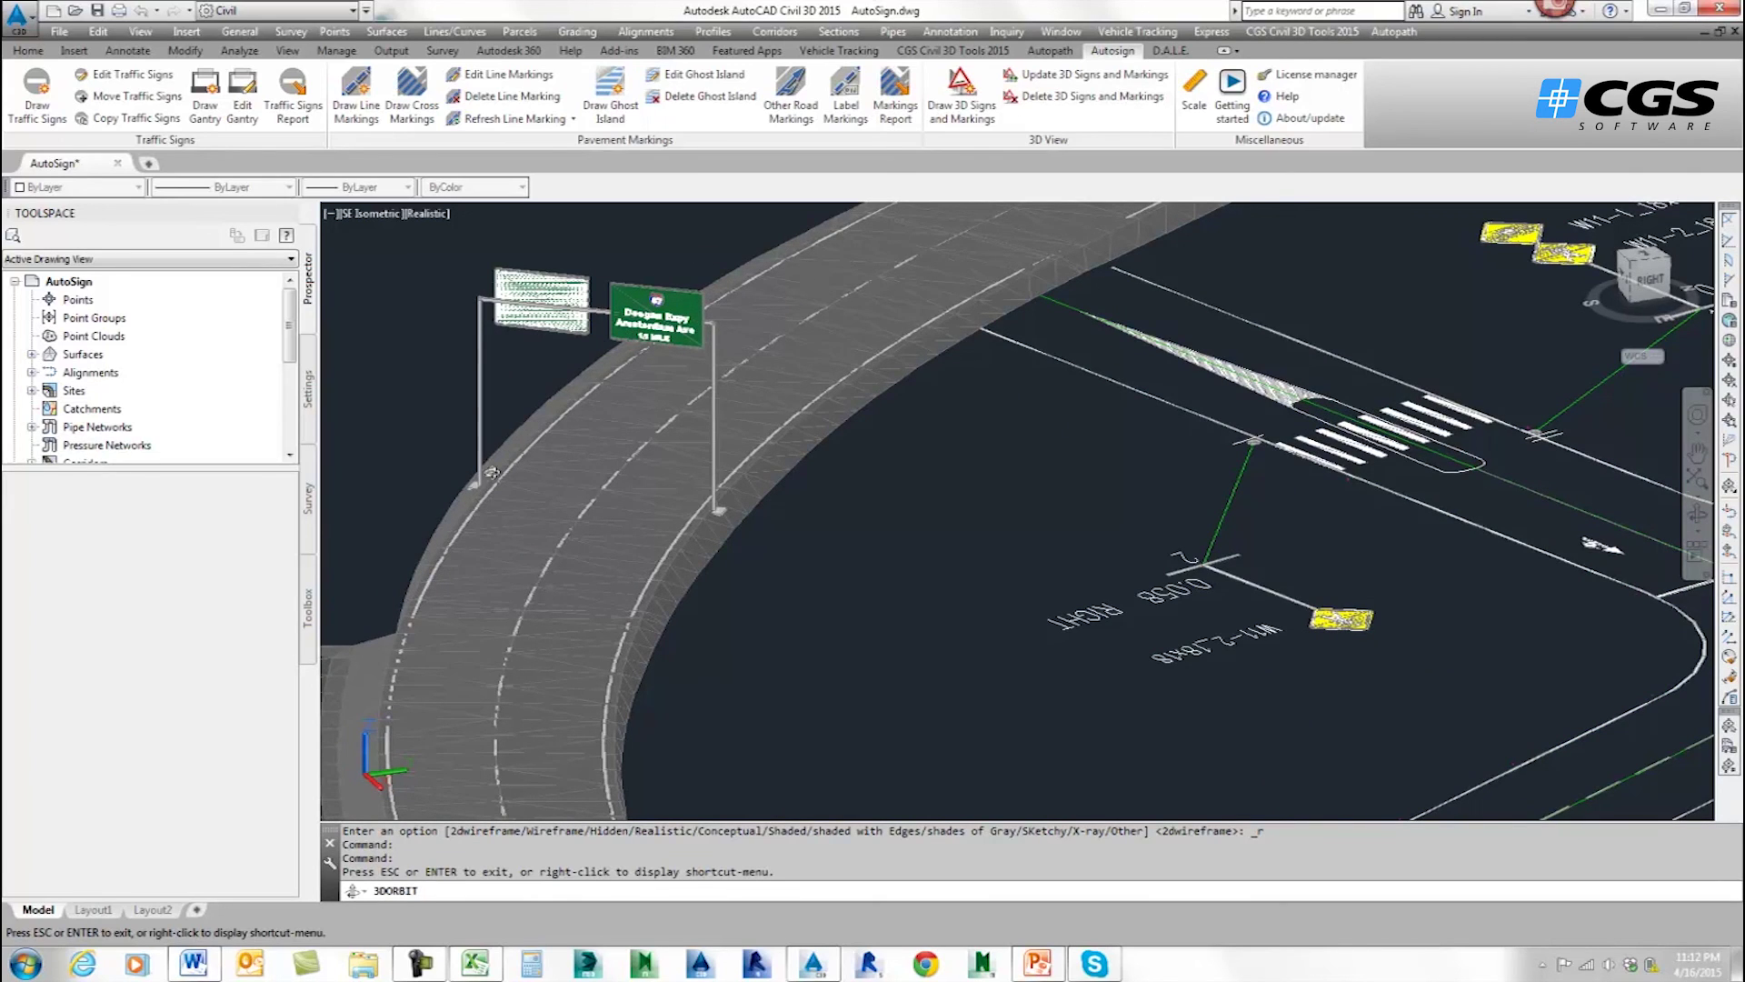
middle_click_drag(633, 481, 1005, 592)
scroll(1016, 513, "up", 2)
scroll(1018, 491, "up", 2)
scroll(1007, 591, "up", 1)
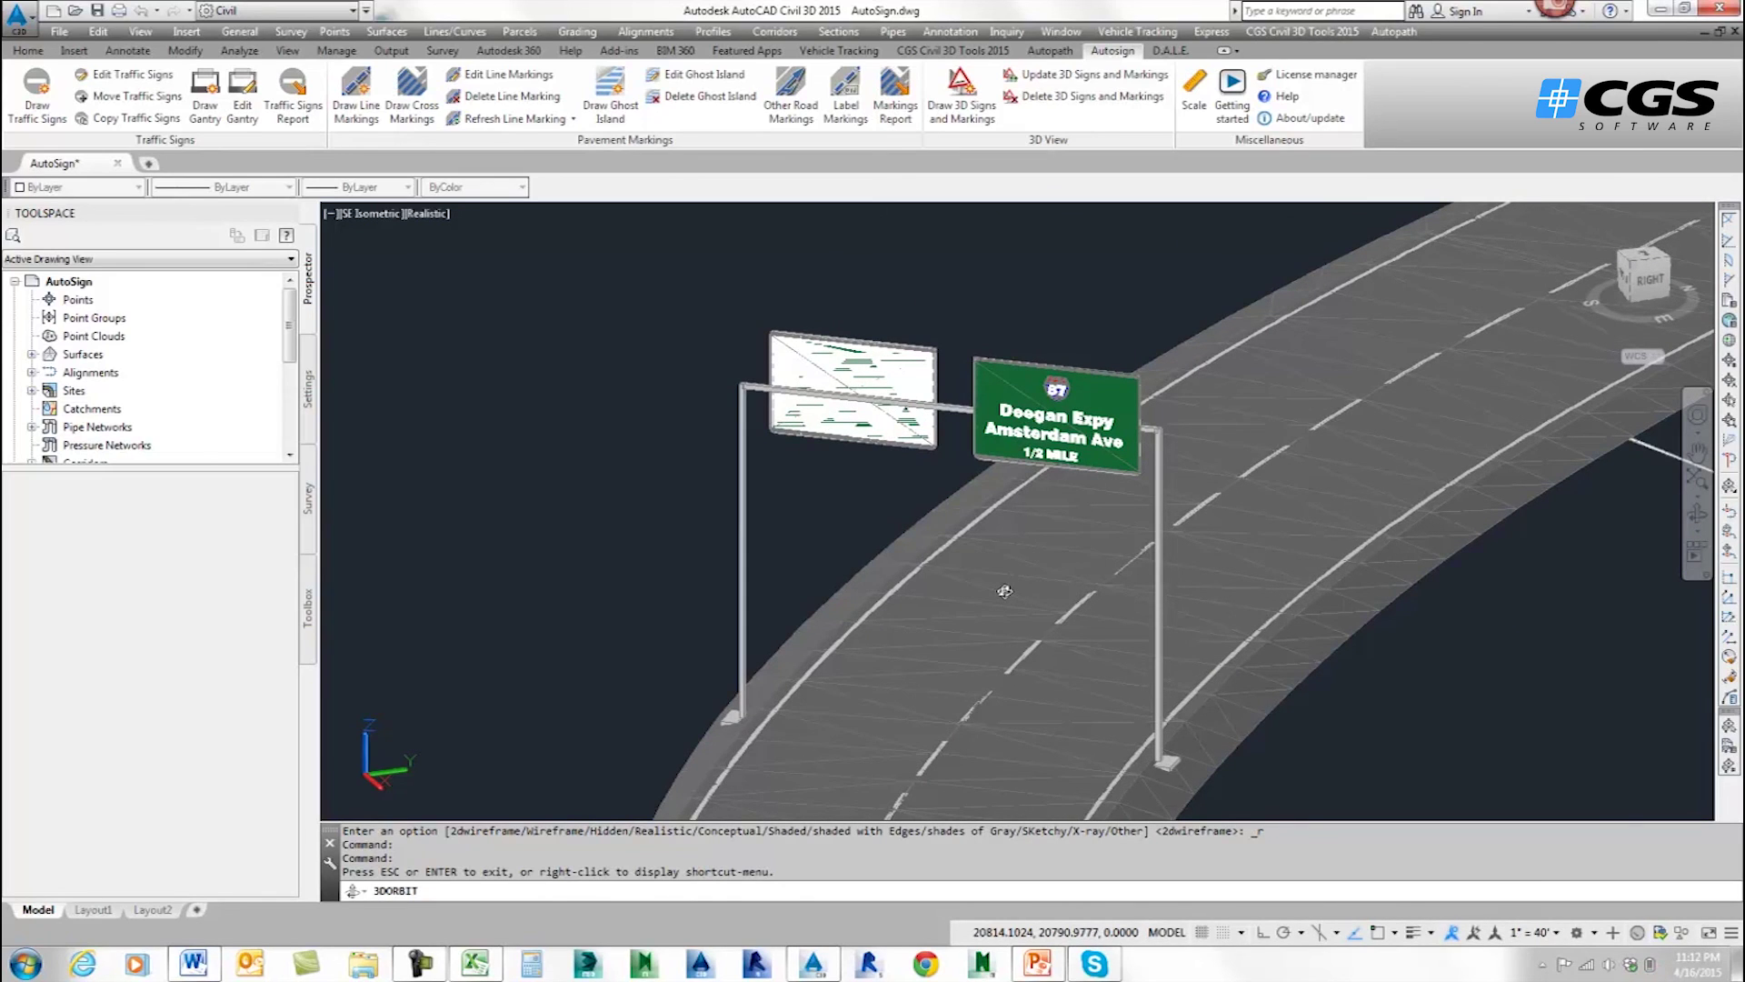
key("Escape")
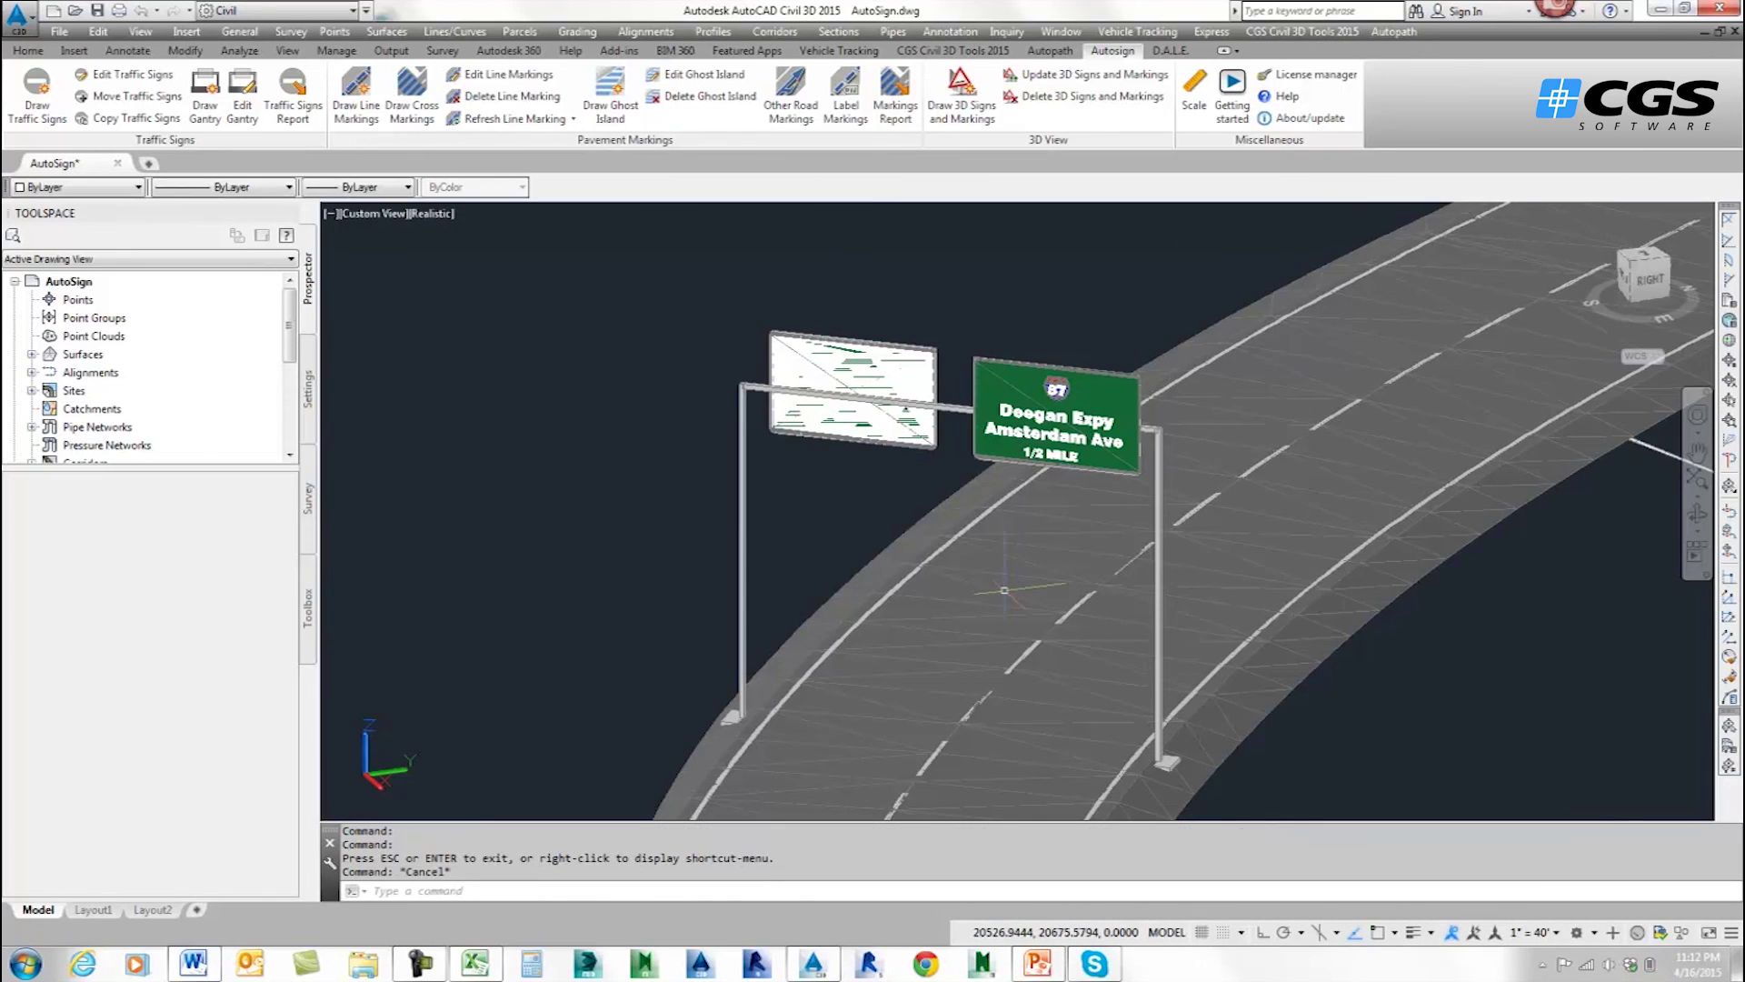
Render the current view of the gantry and close the finished render.
type("render")
key("Return")
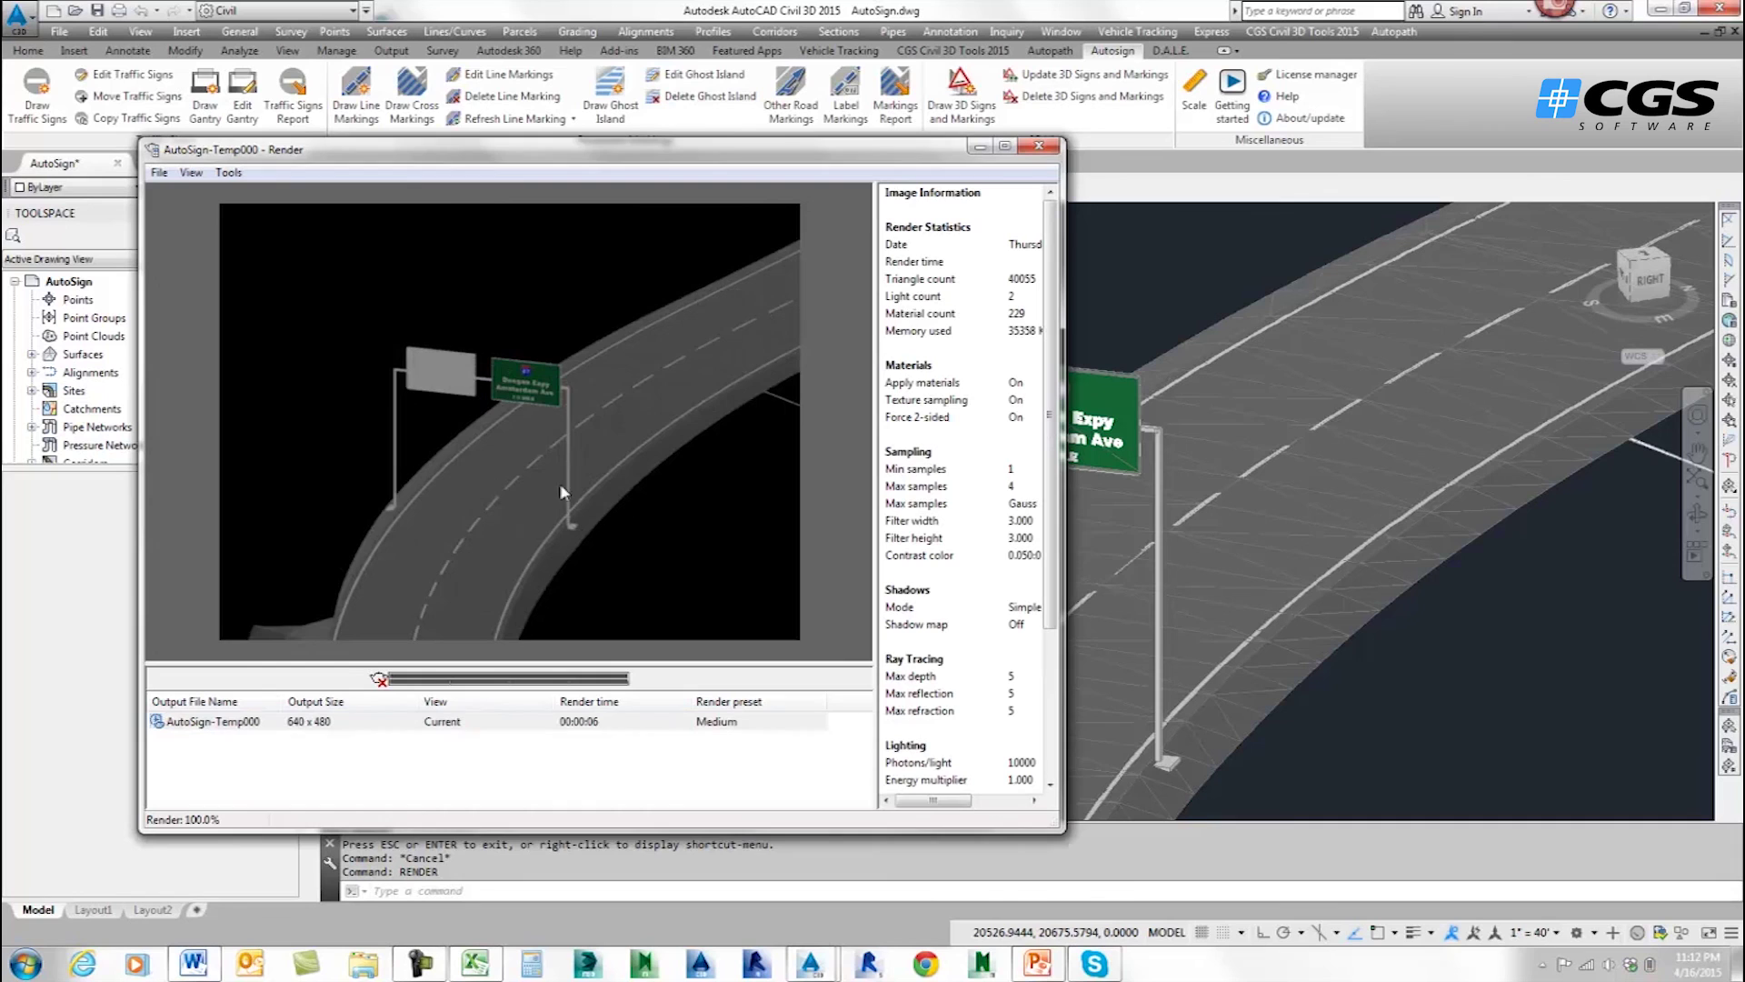
left_click(1038, 145)
Render a close view of the crosswalk with its pedestrian signs, turn arrow and chevron markings, and close the finished render.
middle_click_drag(1219, 417, 900, 559)
scroll(674, 508, "down", 5)
scroll(855, 479, "up", 3)
scroll(900, 559, "up", 3)
mouse_move(1009, 495)
middle_mouse_down()
mouse_move(1037, 513)
mouse_move(1008, 500)
middle_mouse_up()
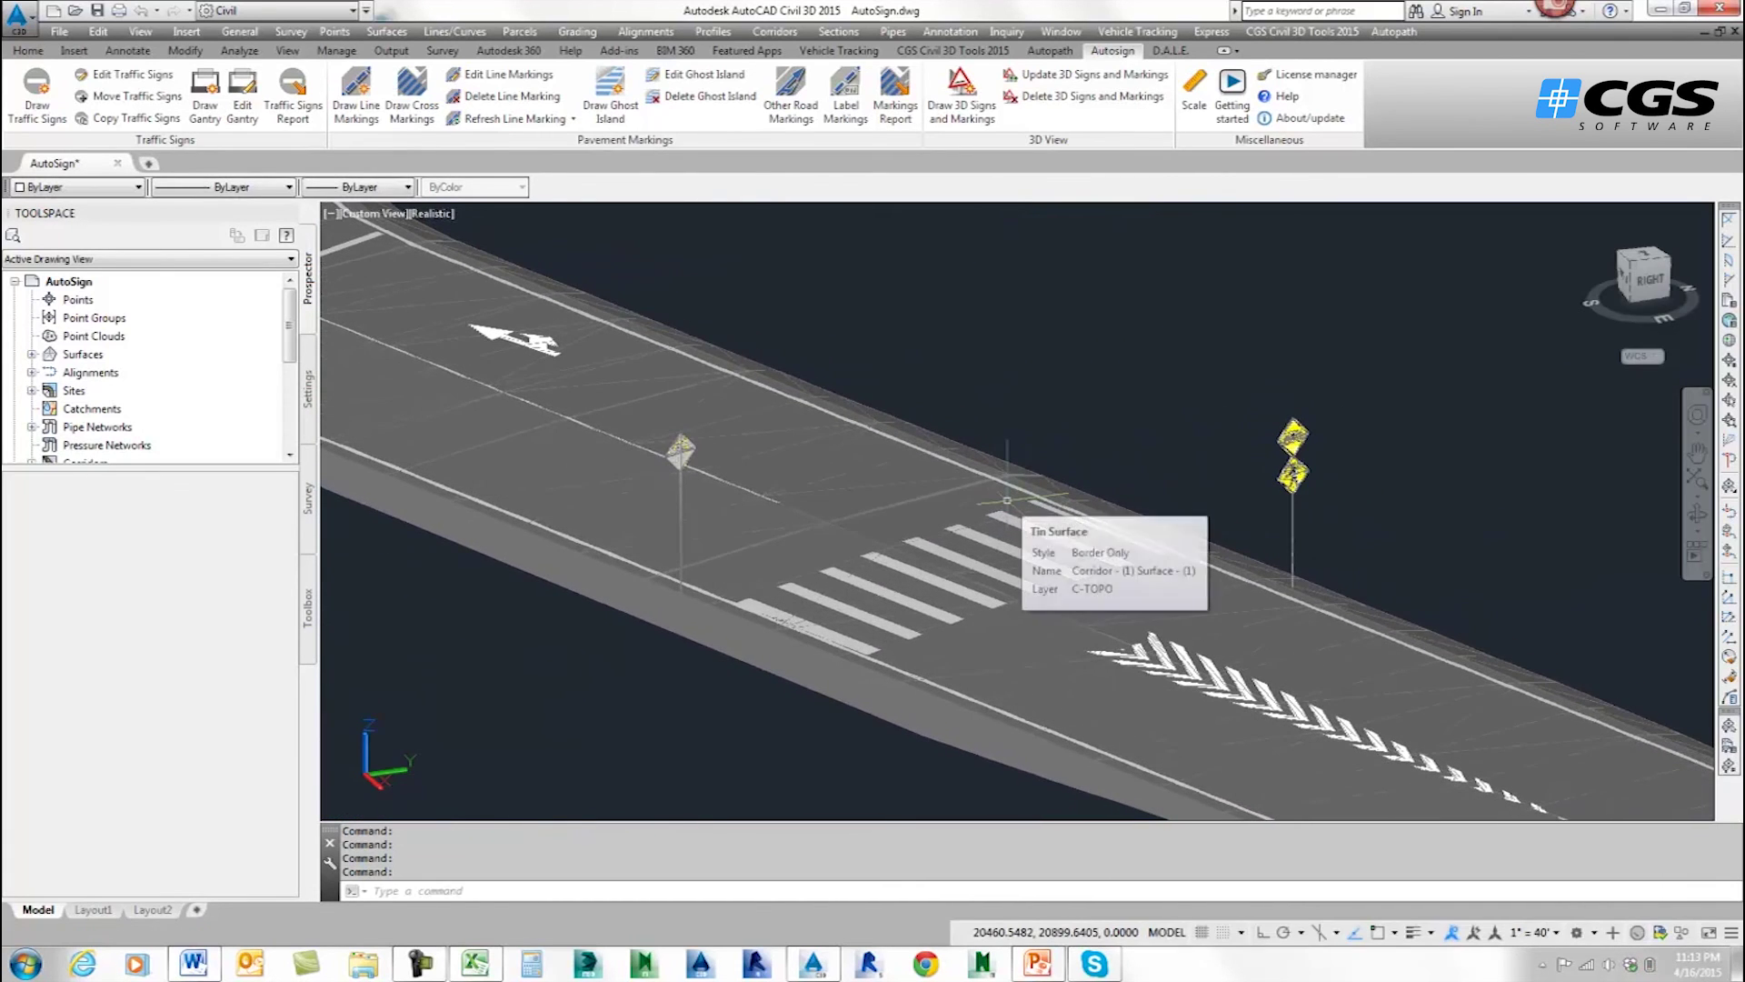
type("REnder")
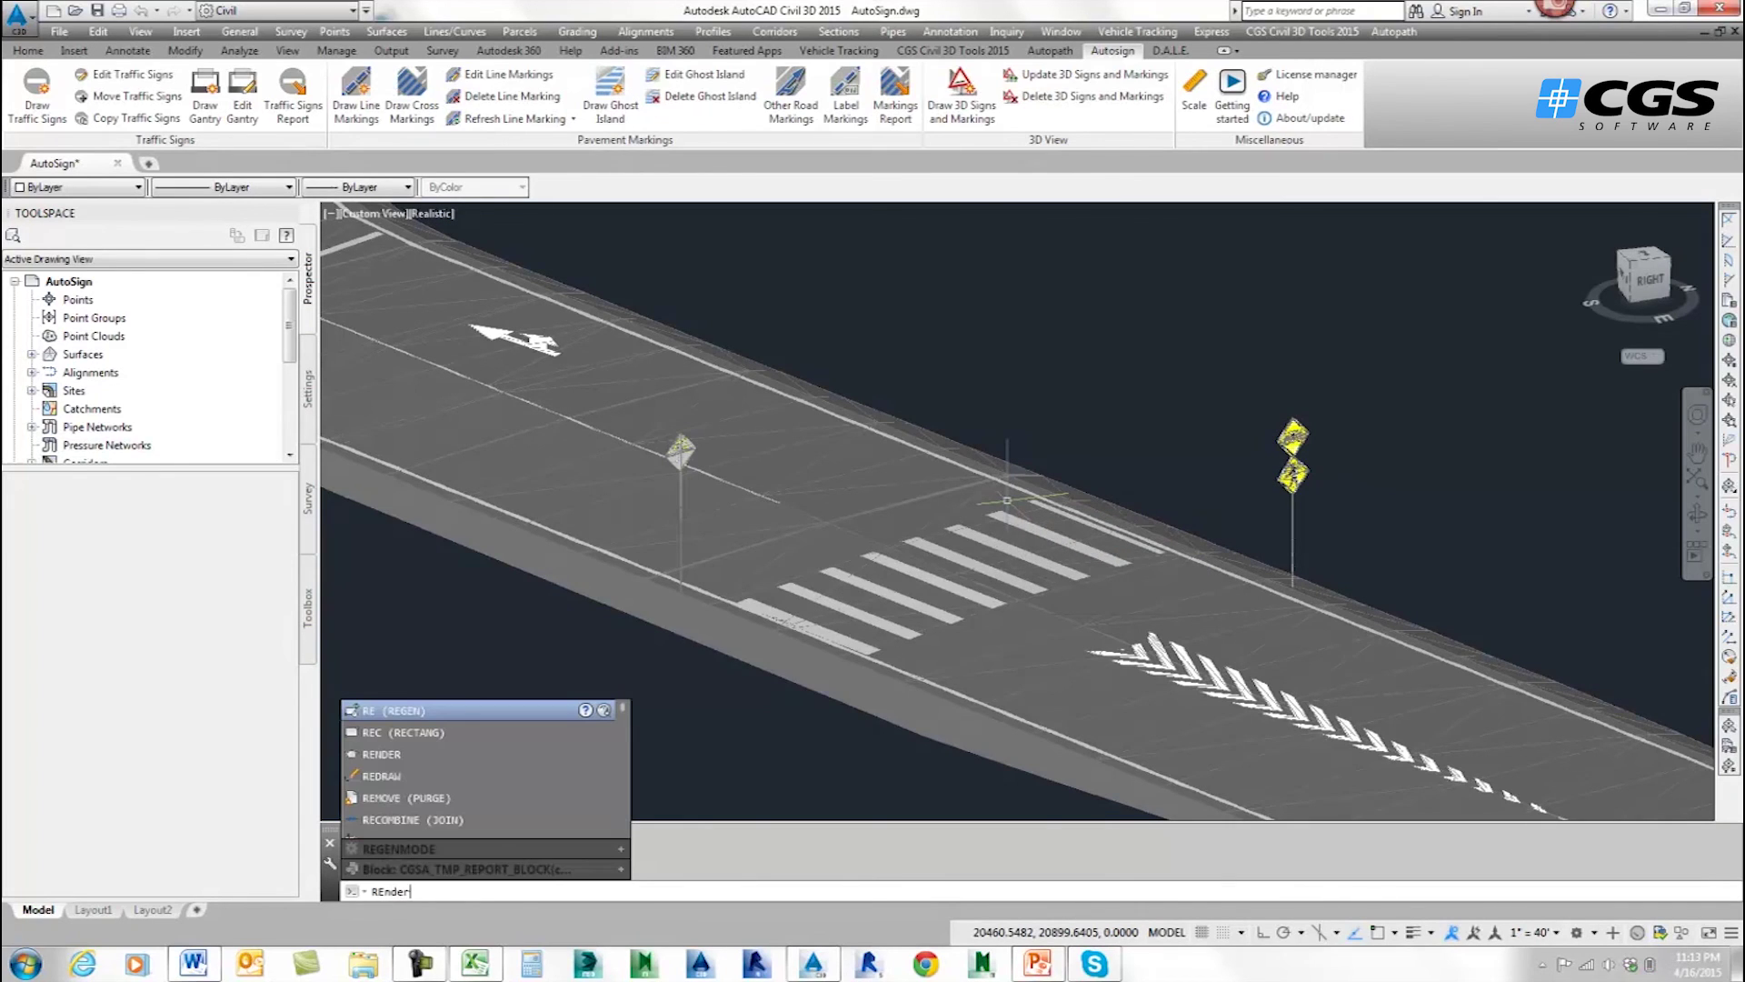
key("Return")
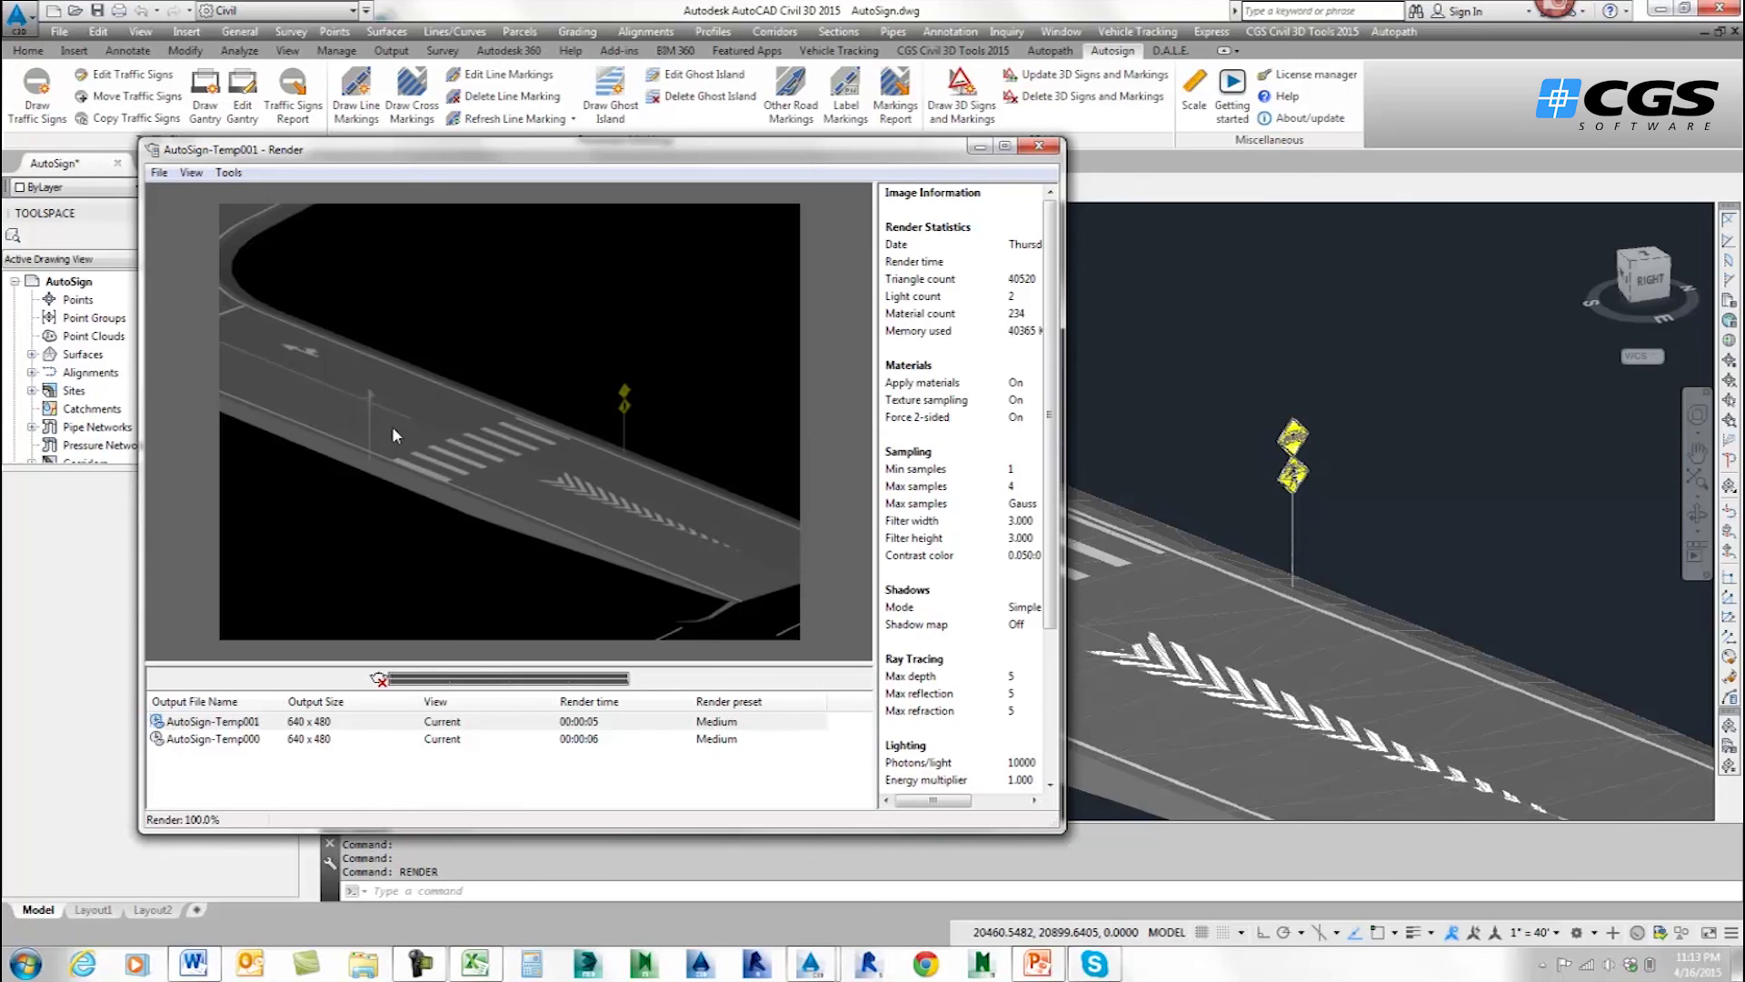
left_click(1038, 145)
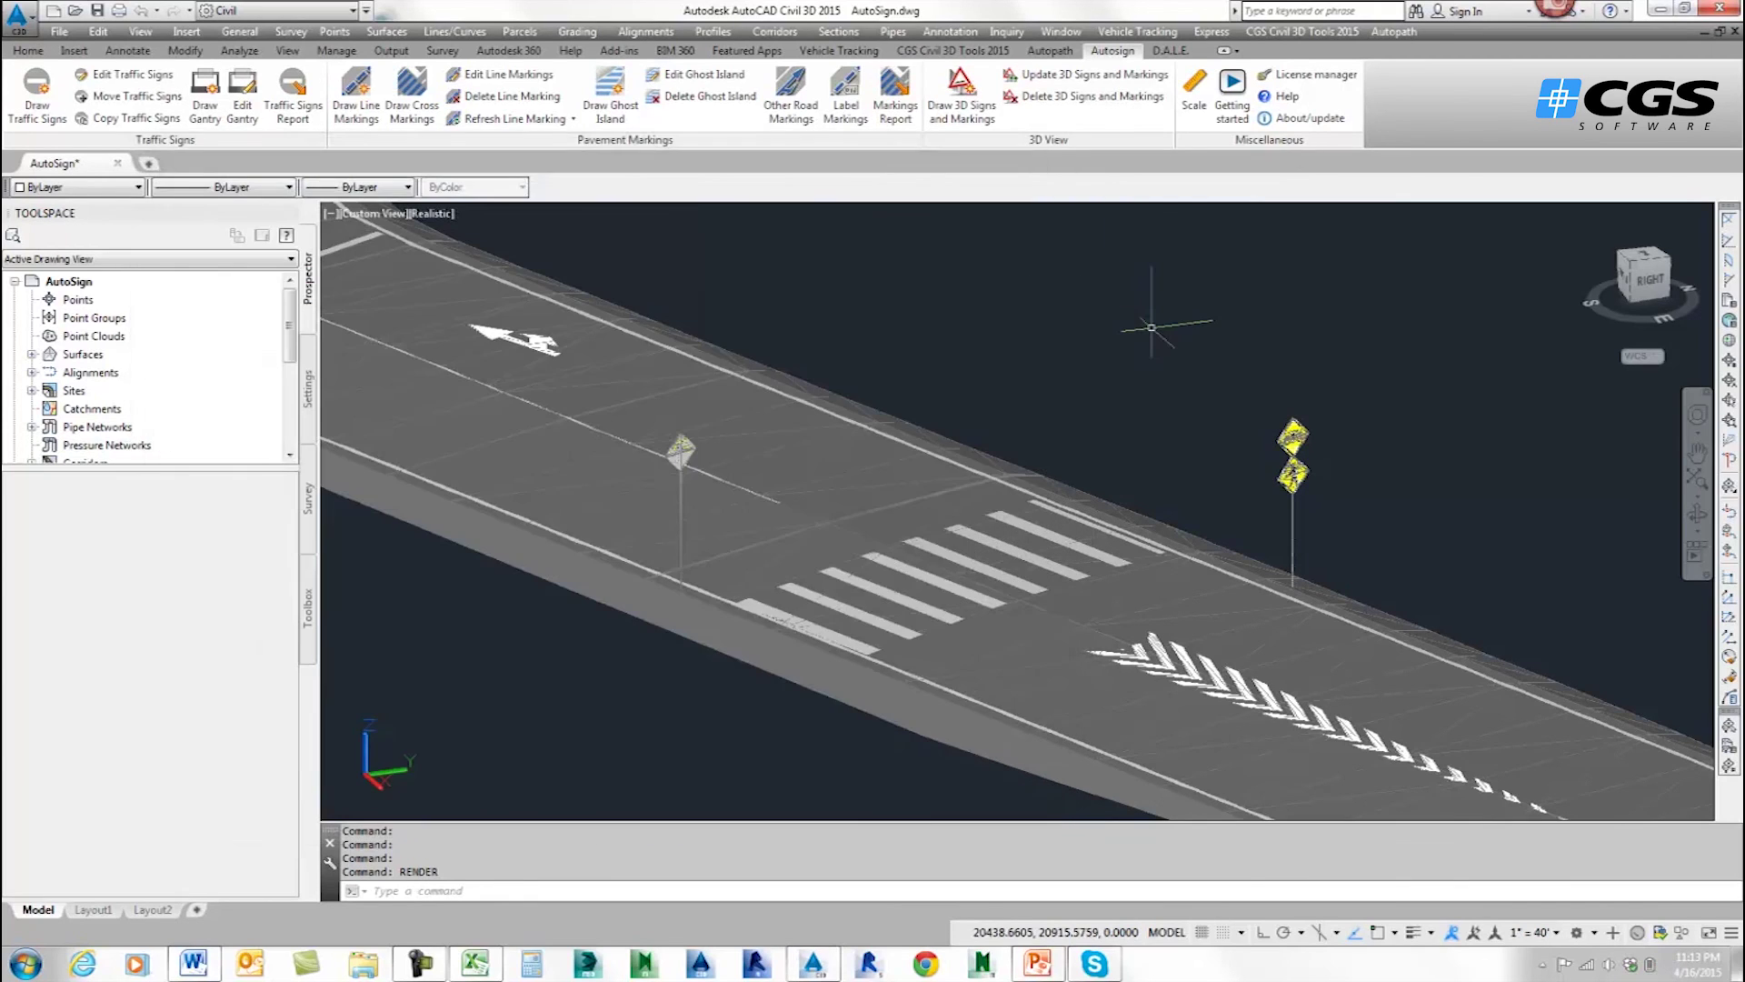